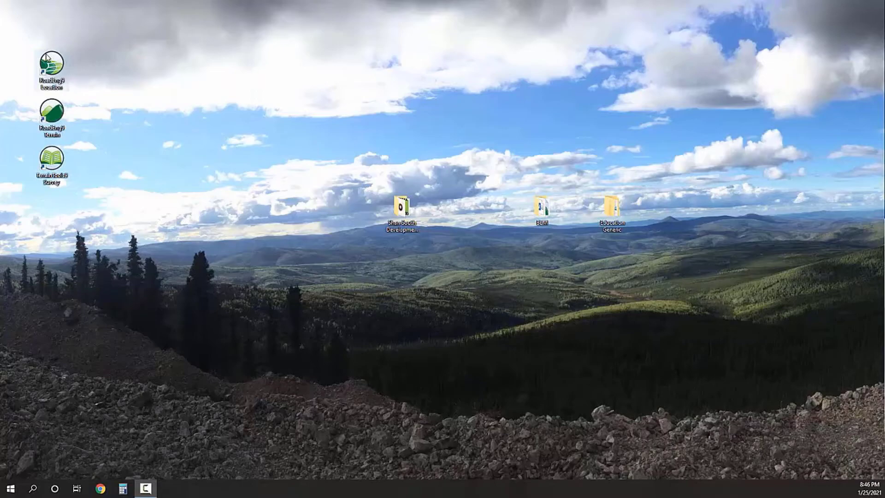
# - Launch RoadEng Location and start a new design on the Hart_Rd_Topo.terx terrain
pyautogui.doubleClick(46, 57)
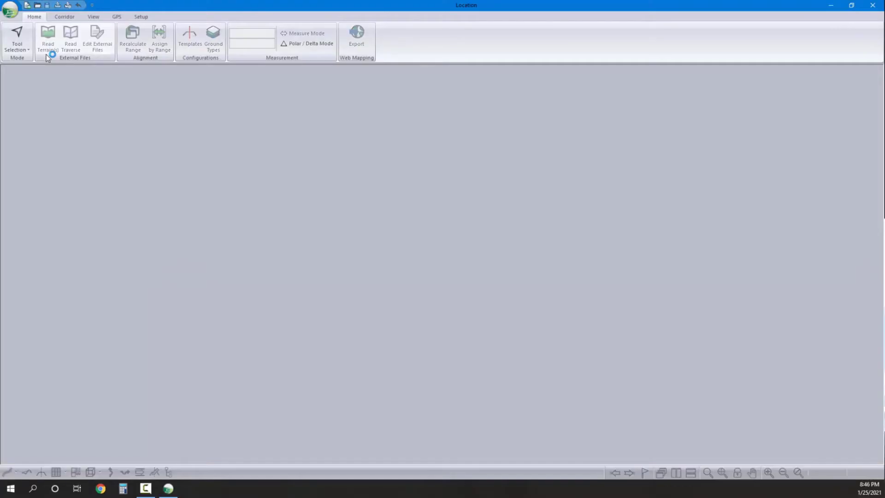
pyautogui.click(19, 15)
pyautogui.click(29, 32)
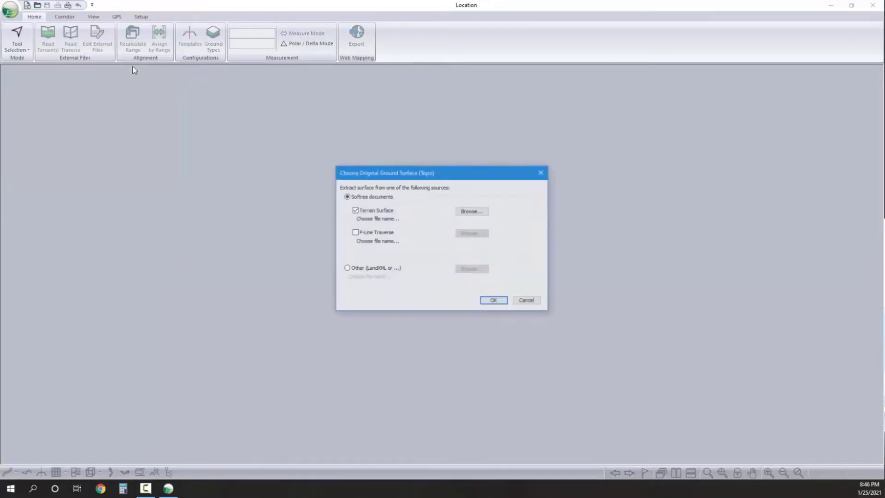
pyautogui.click(472, 211)
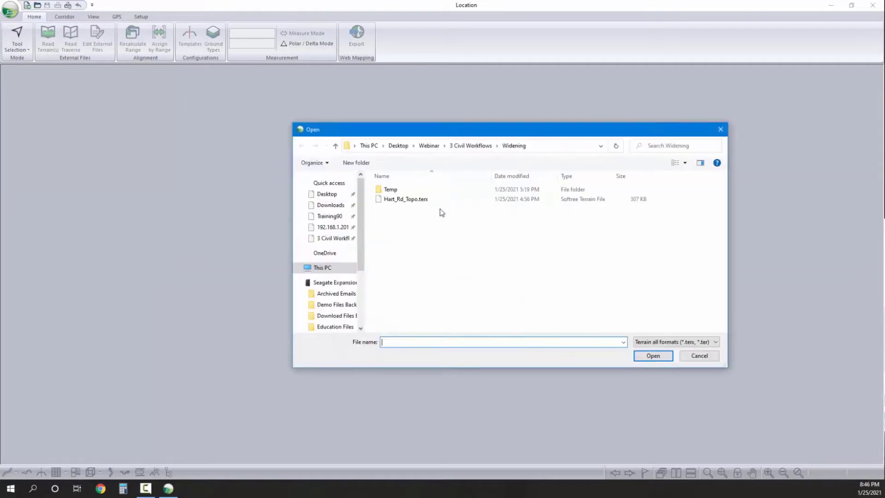
pyautogui.click(397, 199)
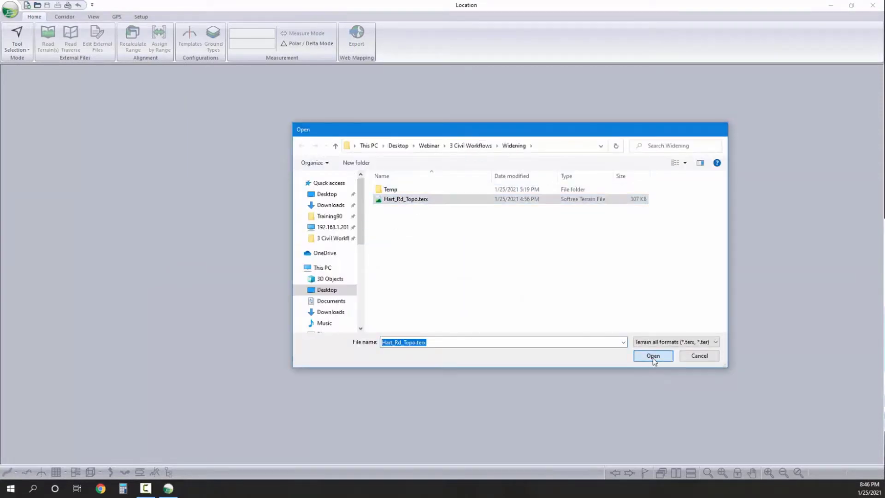
pyautogui.click(653, 358)
pyautogui.click(494, 301)
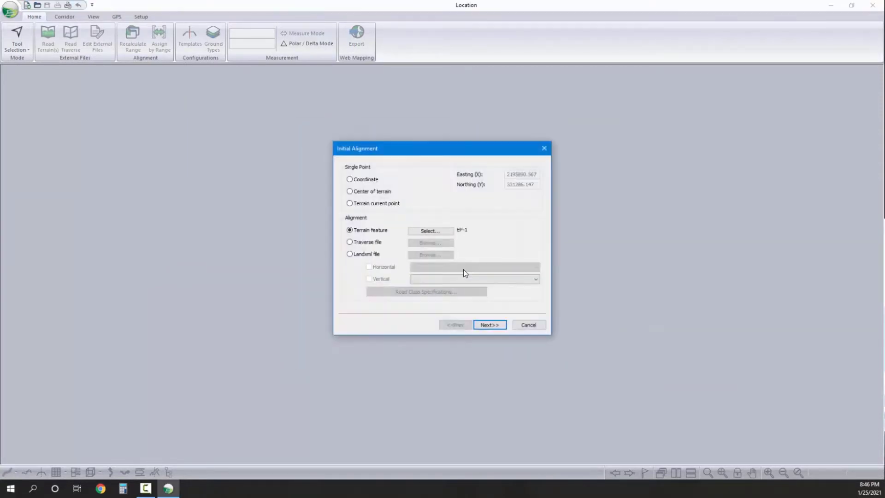
# - Build the alignment from terrain feature CLP-1, finish the initial cross section, and open Templates
pyautogui.click(440, 231)
pyautogui.click(363, 225)
pyautogui.click(513, 310)
pyautogui.click(491, 323)
pyautogui.click(491, 325)
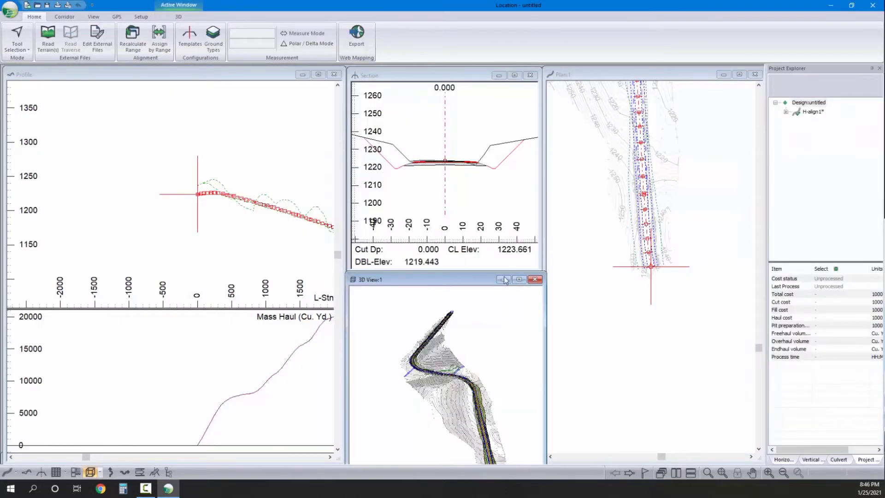
pyautogui.click(190, 35)
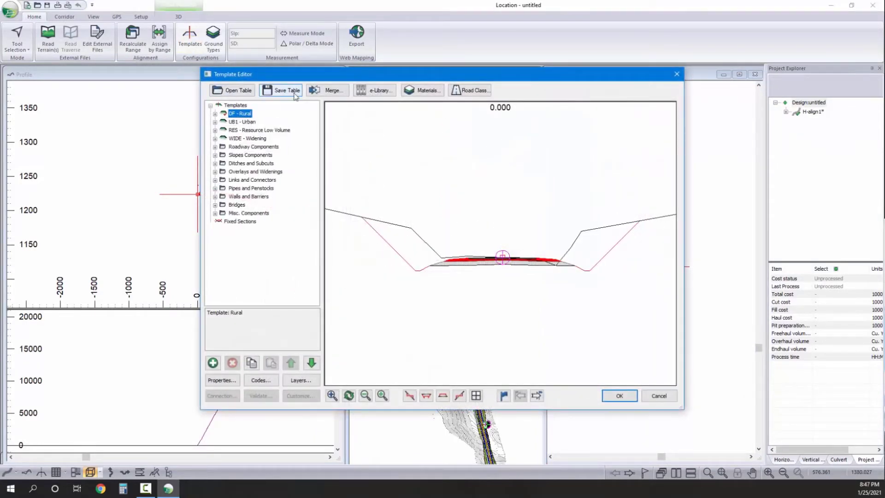
# - Add an empty template WID1 described 'Widening 1', set to match existing ground
pyautogui.rightClick(242, 107)
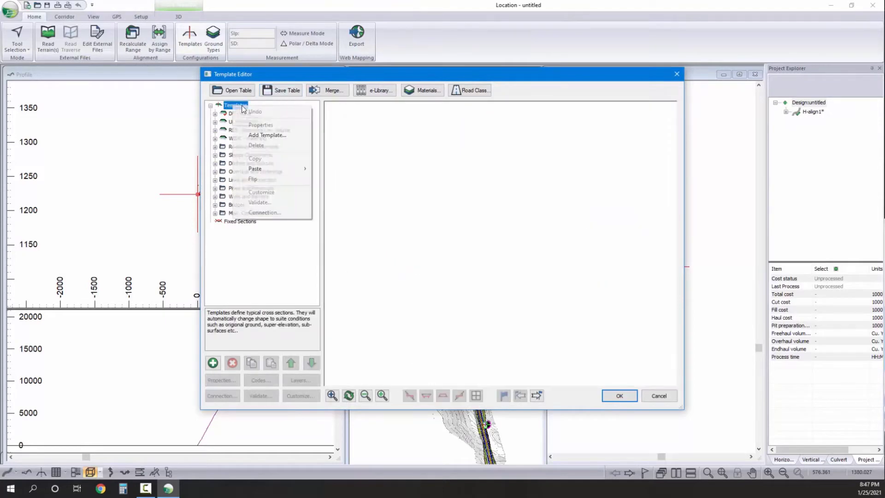
pyautogui.click(266, 135)
pyautogui.click(477, 239)
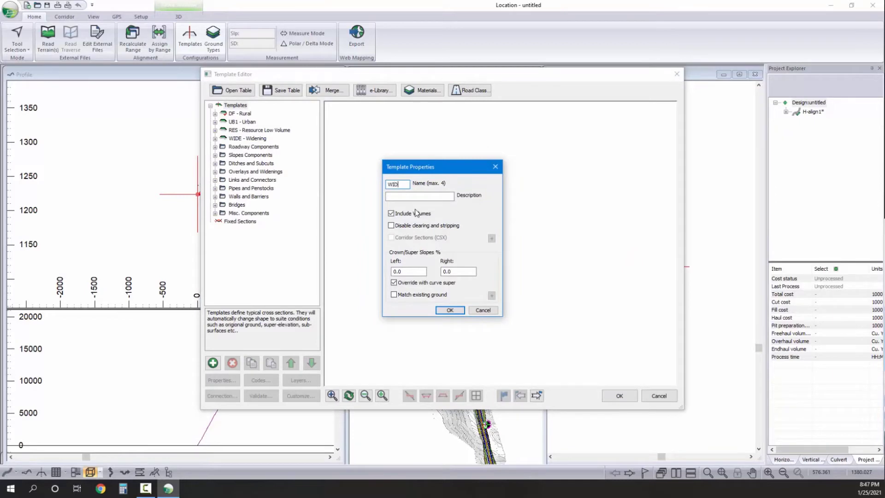
pyautogui.click(442, 197)
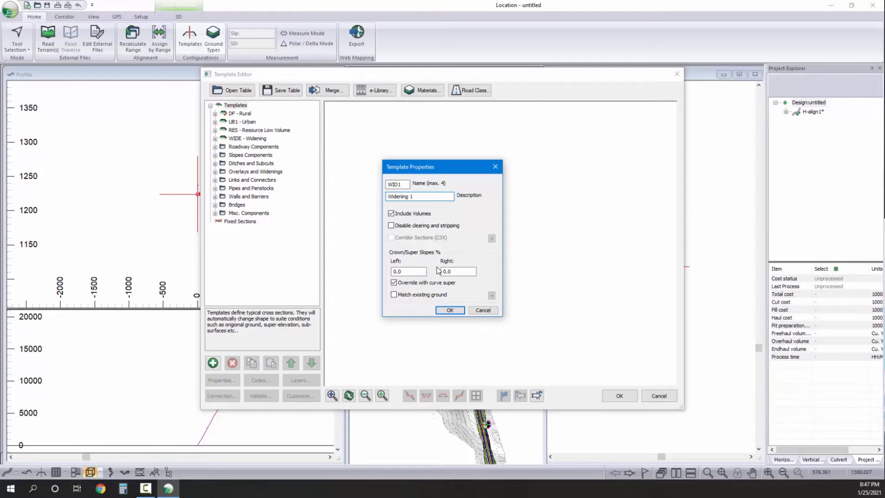
pyautogui.click(394, 295)
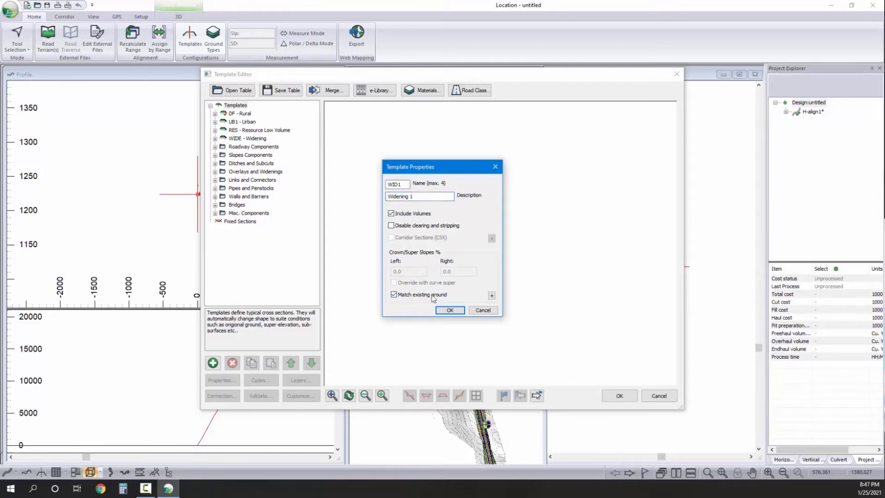
pyautogui.click(450, 310)
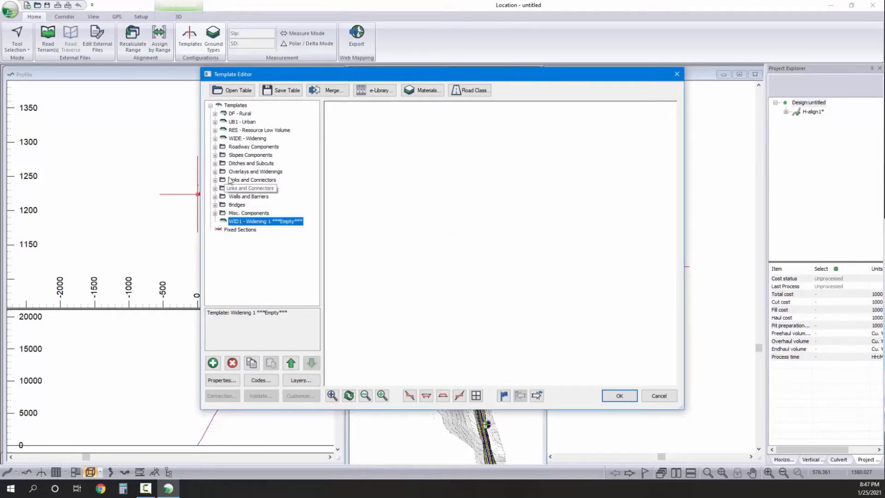
# - Copy Widening II from Overlays and Widenings and paste it into template WID1
pyautogui.click(216, 172)
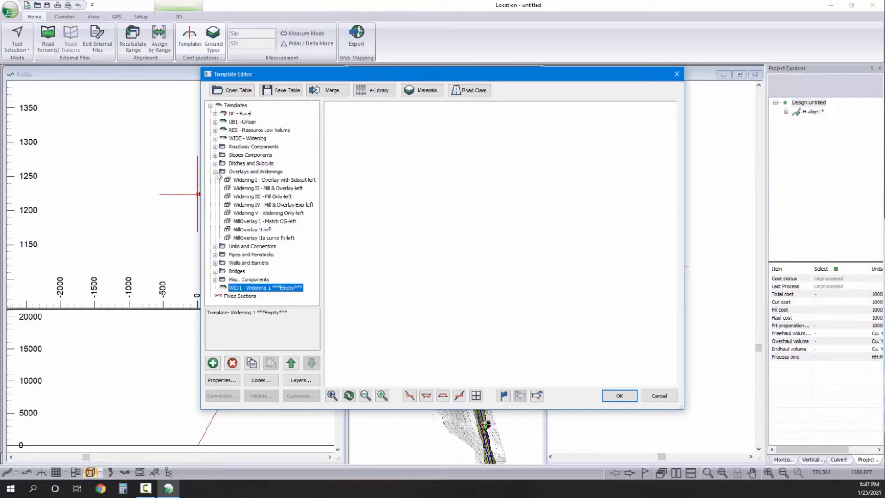
pyautogui.click(273, 189)
pyautogui.rightClick(273, 189)
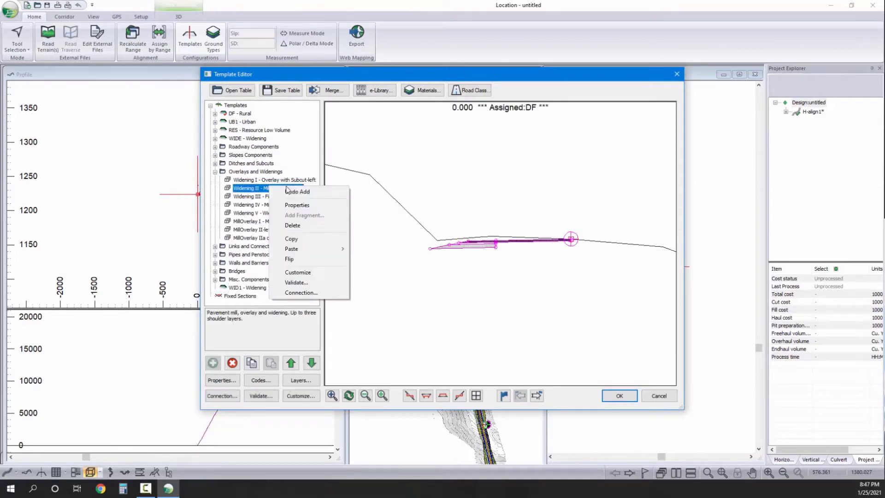
pyautogui.rightClick(251, 288)
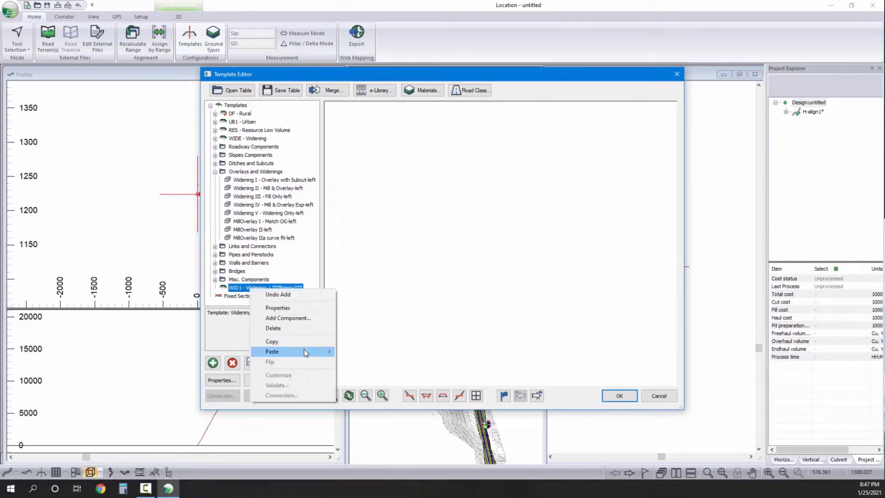
pyautogui.moveTo(304, 353)
pyautogui.click(370, 361)
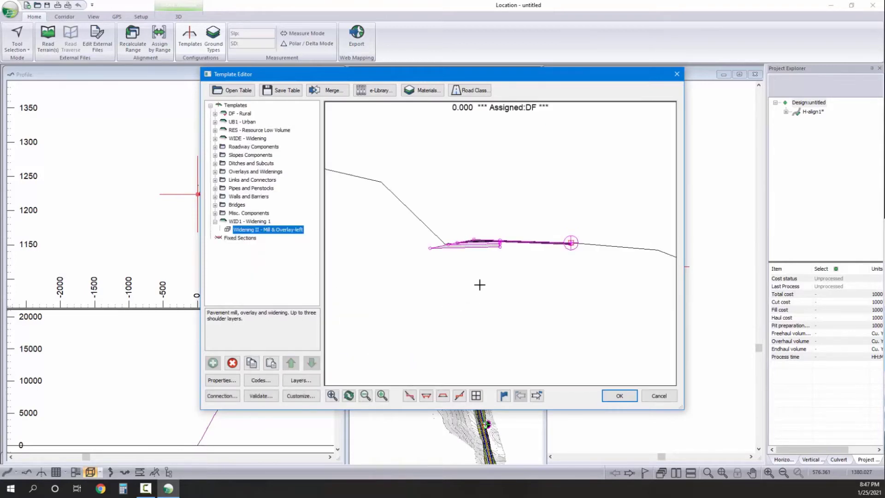
# - Preview the template section at station 500
pyautogui.click(504, 396)
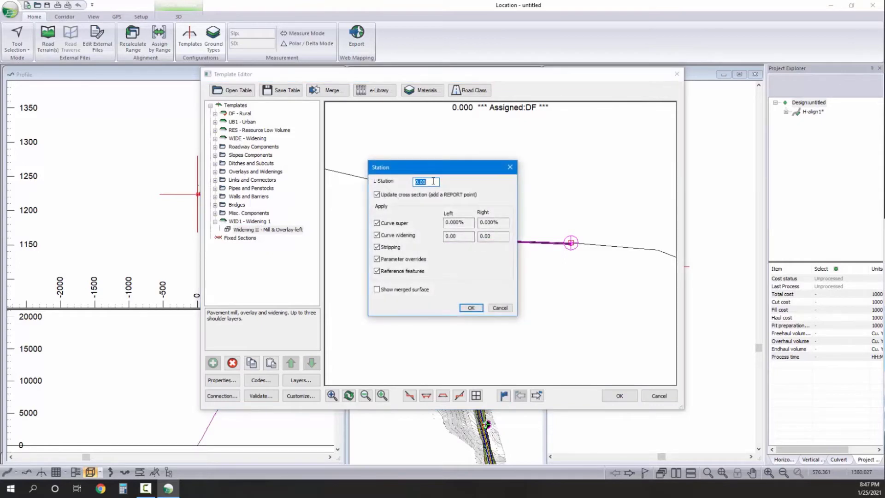
pyautogui.write('500')
pyautogui.press('Return')
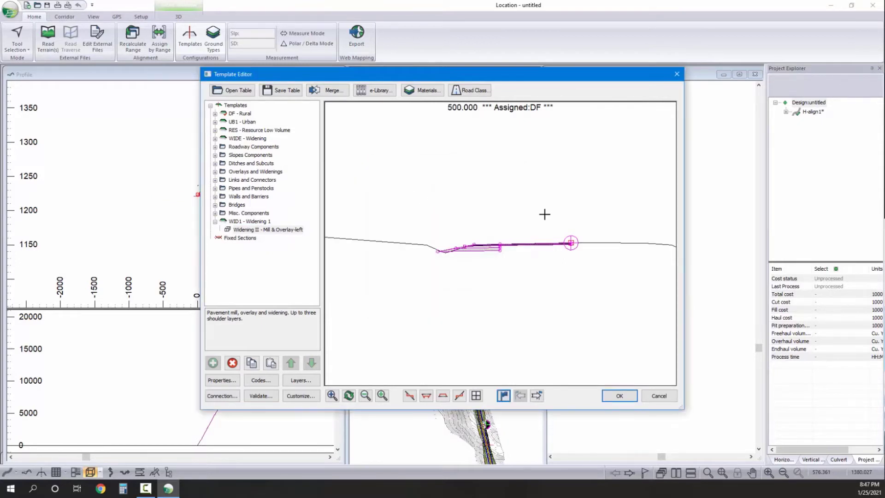
pyautogui.moveTo(573, 242); pyautogui.dragTo(573, 238)
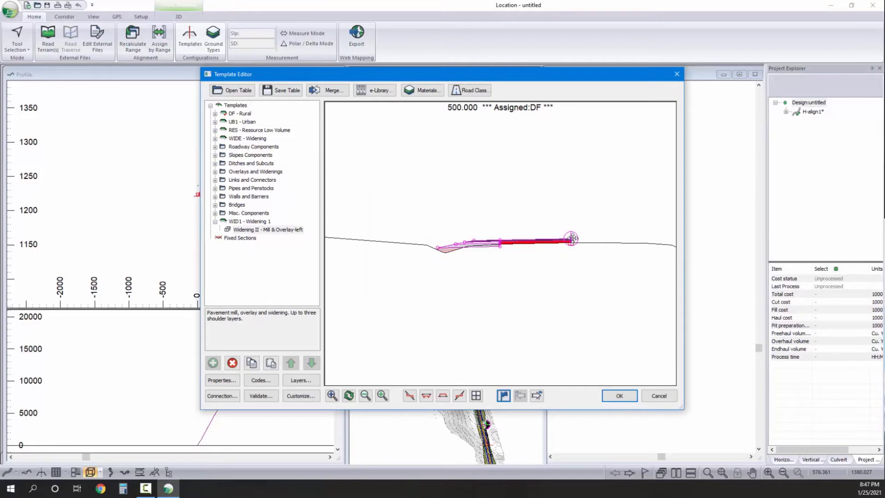
# - Add a right-side copy of the Widening II component
pyautogui.rightClick(262, 230)
pyautogui.click(286, 280)
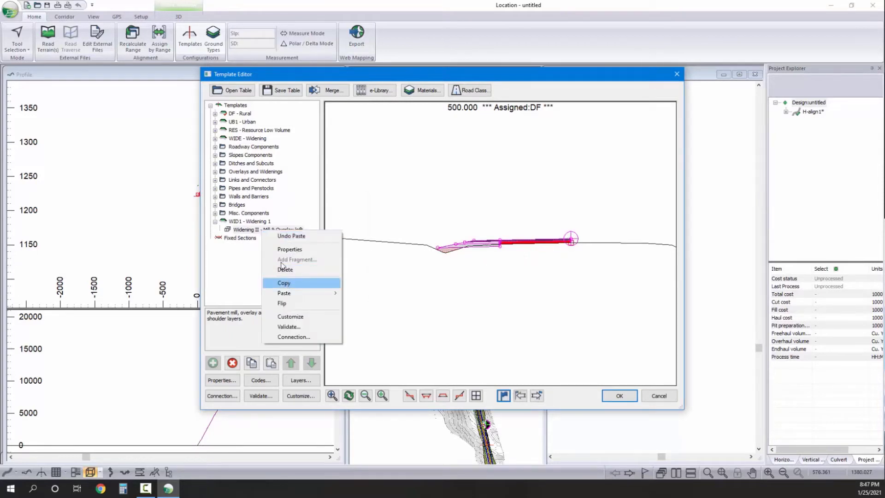
pyautogui.rightClick(277, 229)
pyautogui.moveTo(341, 292)
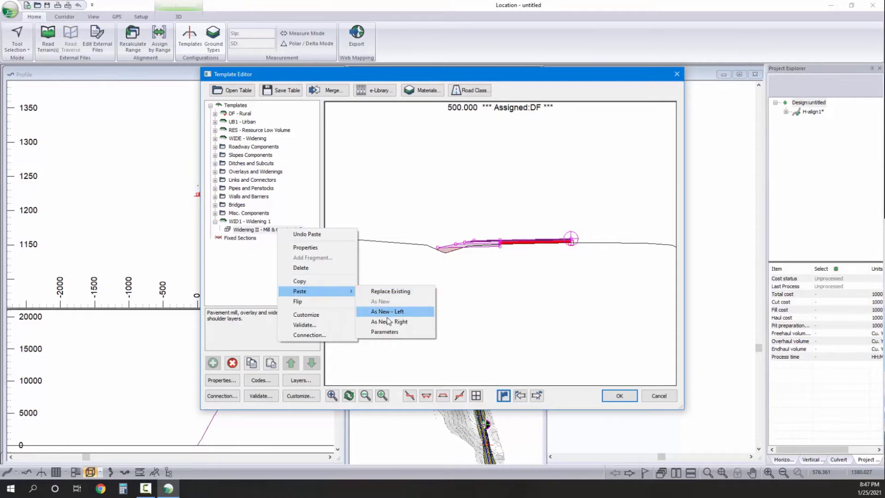
pyautogui.click(389, 322)
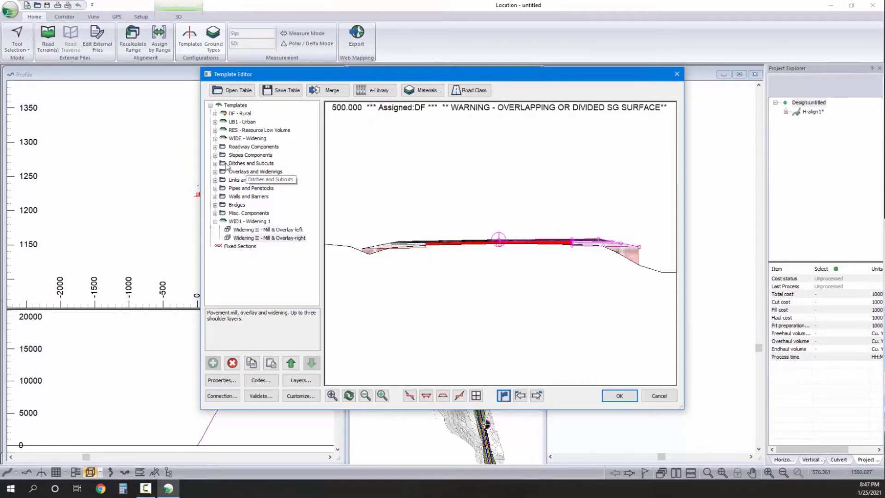
# - Copy Ditch I Standard-left from Ditches and Subcuts, ready to paste onto the right widening
pyautogui.click(215, 163)
pyautogui.click(256, 163)
pyautogui.rightClick(254, 165)
pyautogui.click(277, 218)
pyautogui.scroll(-3, 278, 196)
pyautogui.click(254, 288)
pyautogui.rightClick(254, 288)
# - Add Ditch I Standard-left to WID1 with a 3:1 inslope and 1 ft depth
pyautogui.moveTo(304, 349)
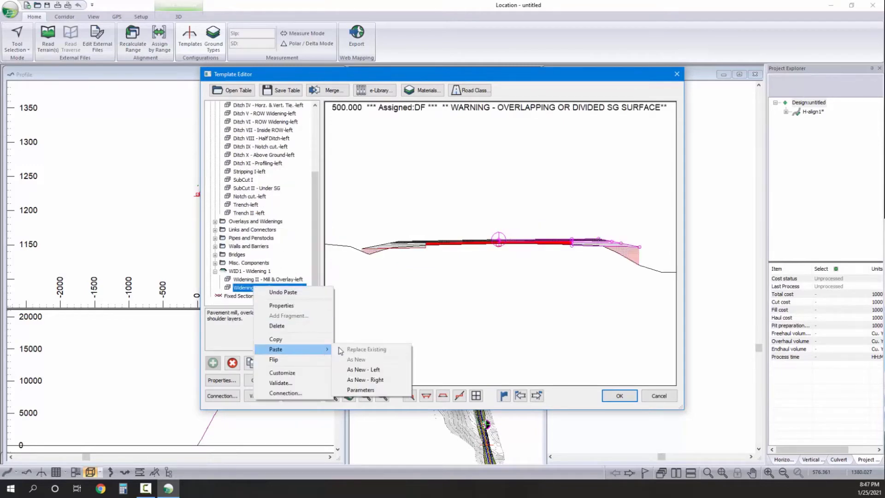
pyautogui.click(375, 372)
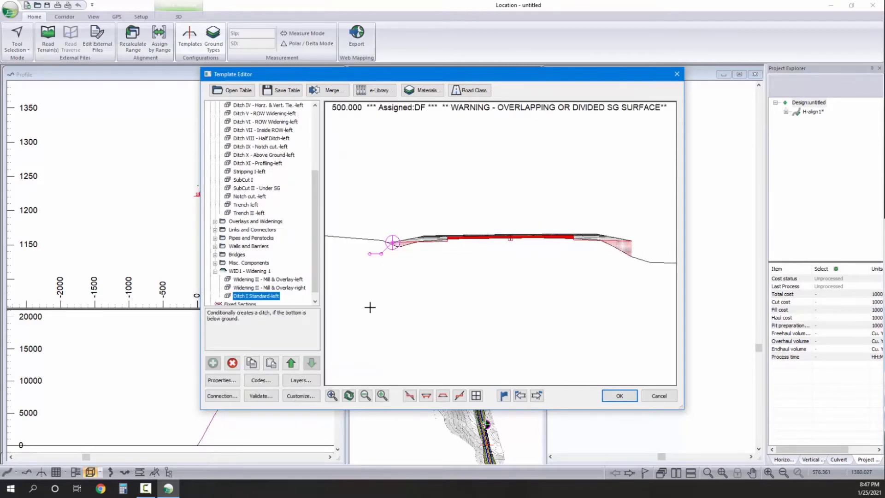
pyautogui.doubleClick(270, 297)
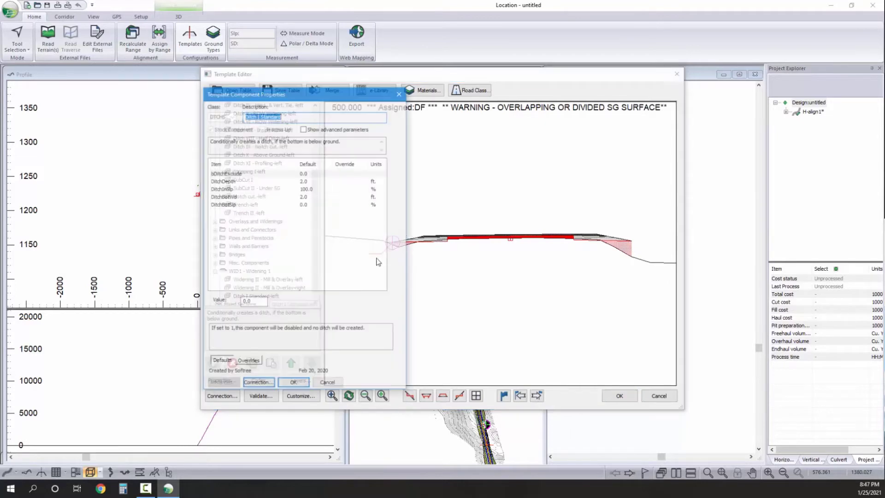
pyautogui.click(309, 190)
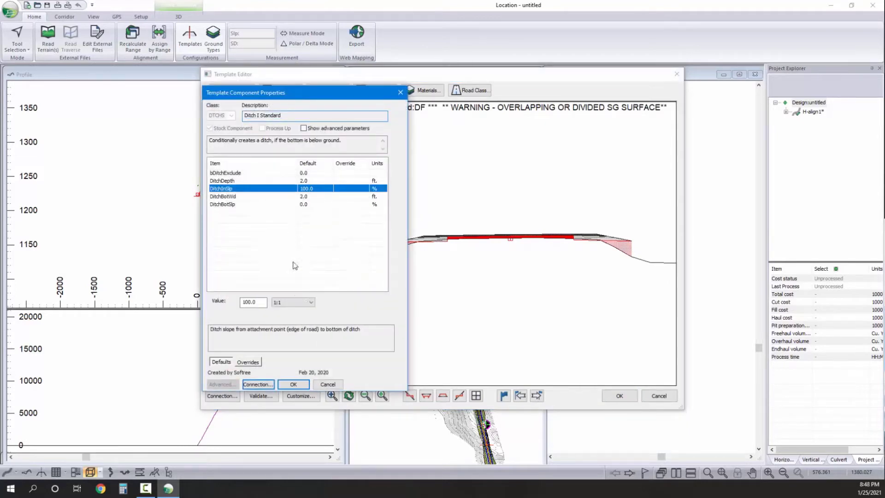
pyautogui.click(299, 303)
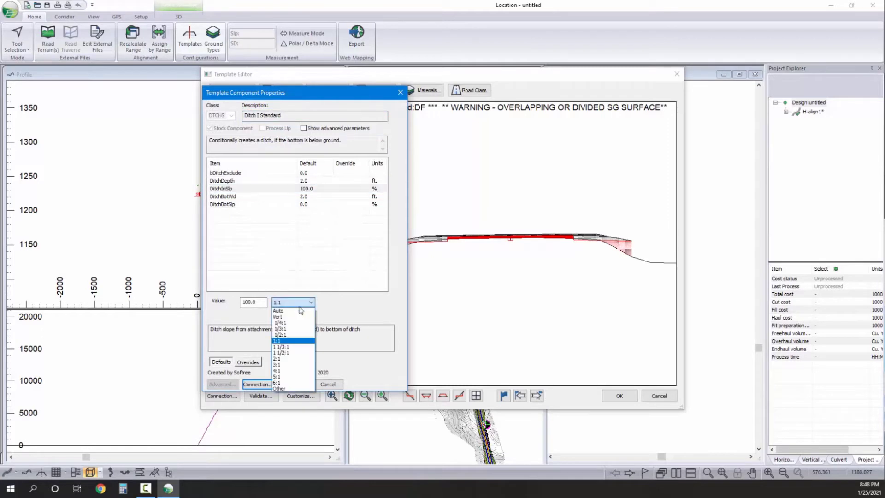
pyautogui.click(282, 365)
pyautogui.click(308, 182)
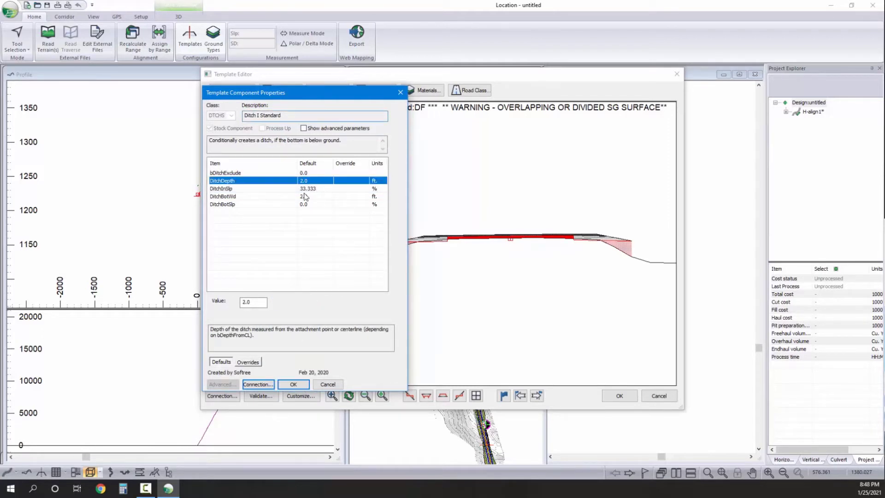
pyautogui.doubleClick(257, 304)
pyautogui.write('1')
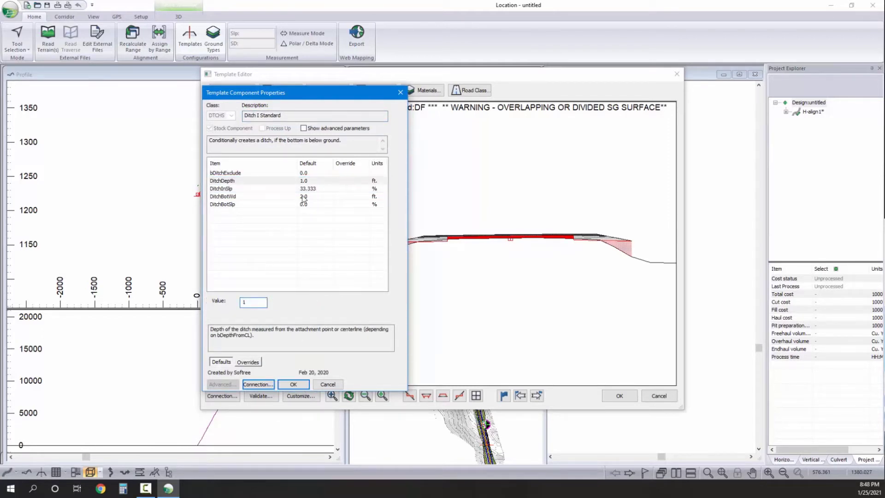
pyautogui.click(293, 384)
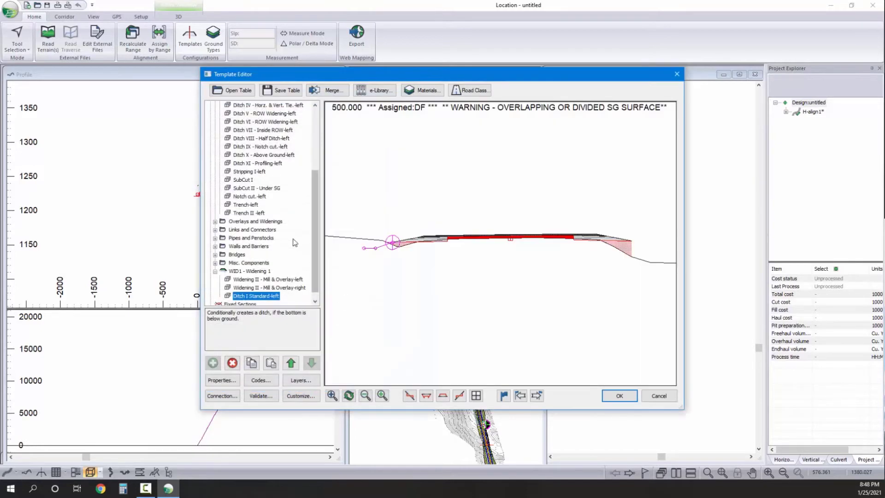
# - Paste a mirrored Ditch I Standard-right copy into WID1
pyautogui.rightClick(258, 297)
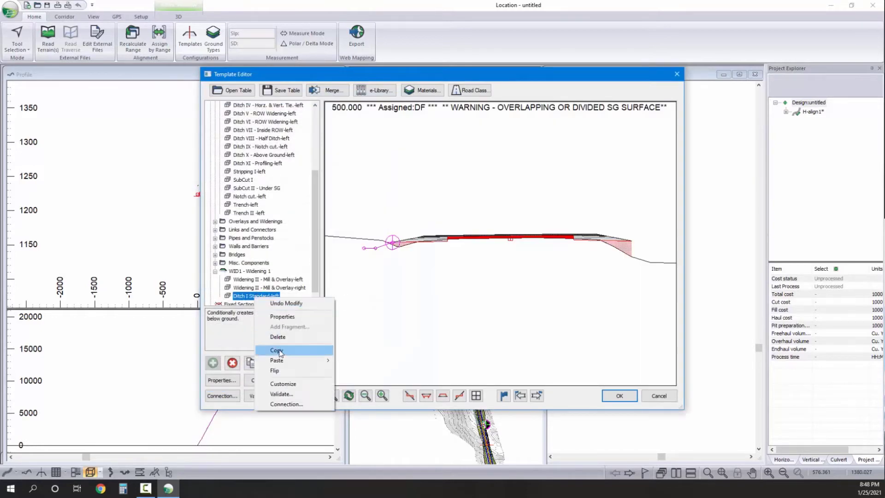
pyautogui.click(277, 348)
pyautogui.rightClick(262, 299)
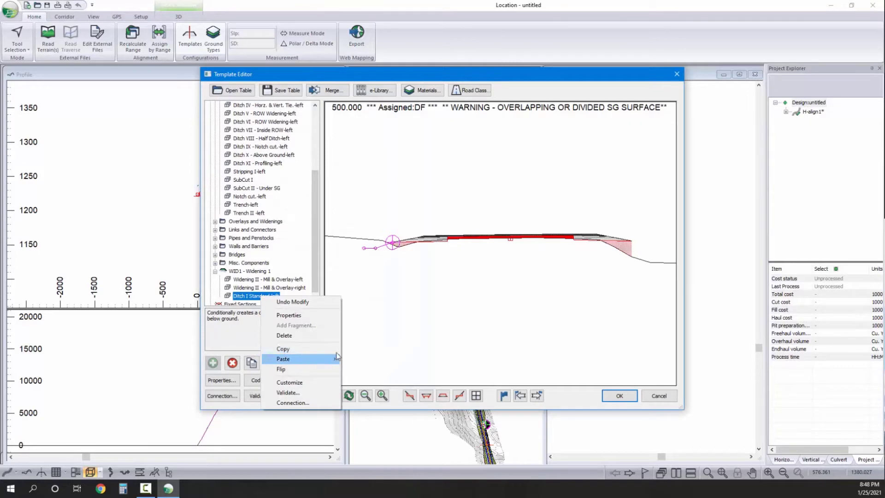
pyautogui.moveTo(302, 359)
pyautogui.click(374, 390)
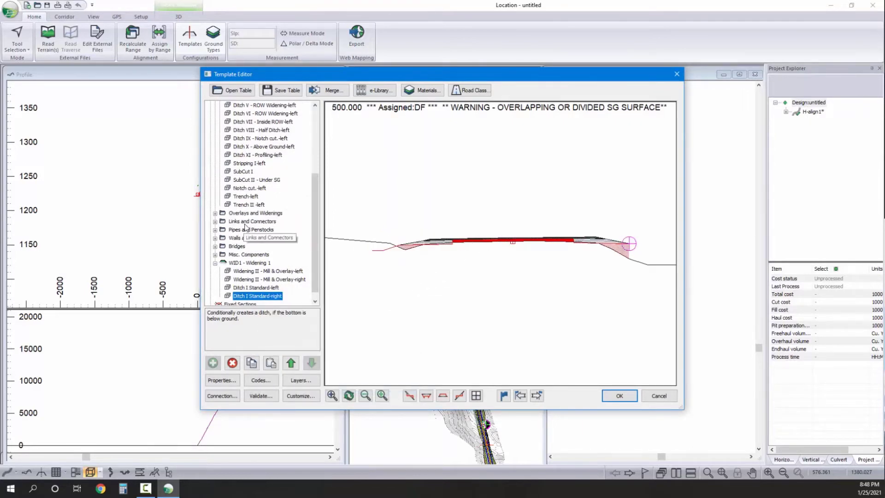
pyautogui.scroll(5, 245, 226)
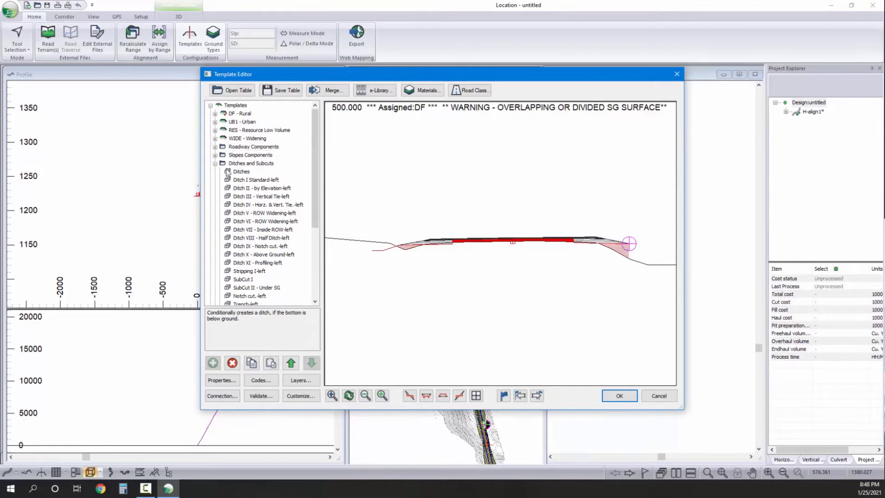
# - Copy Slope I from Slopes Components and paste it into WID1 on left and right
pyautogui.click(214, 155)
pyautogui.rightClick(258, 147)
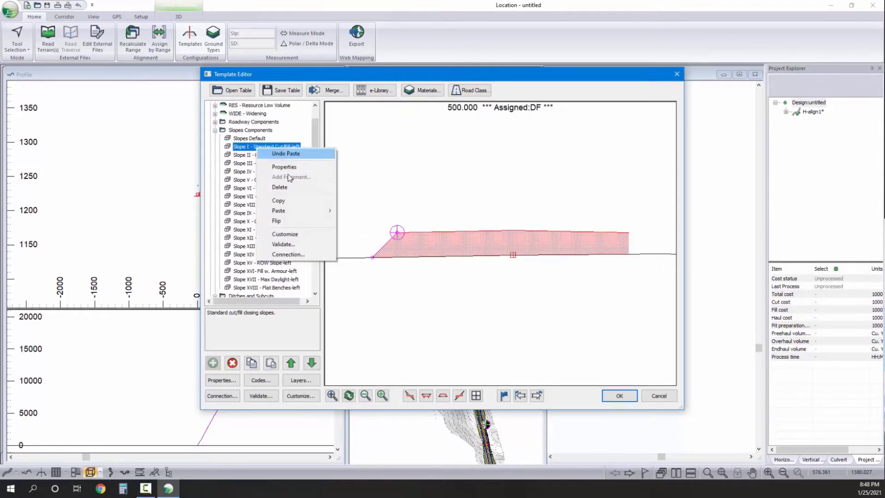
pyautogui.click(282, 198)
pyautogui.scroll(-8, 289, 207)
pyautogui.click(256, 276)
pyautogui.hotkey('ctrl', 'v')
pyautogui.rightClick(256, 279)
pyautogui.moveTo(281, 343)
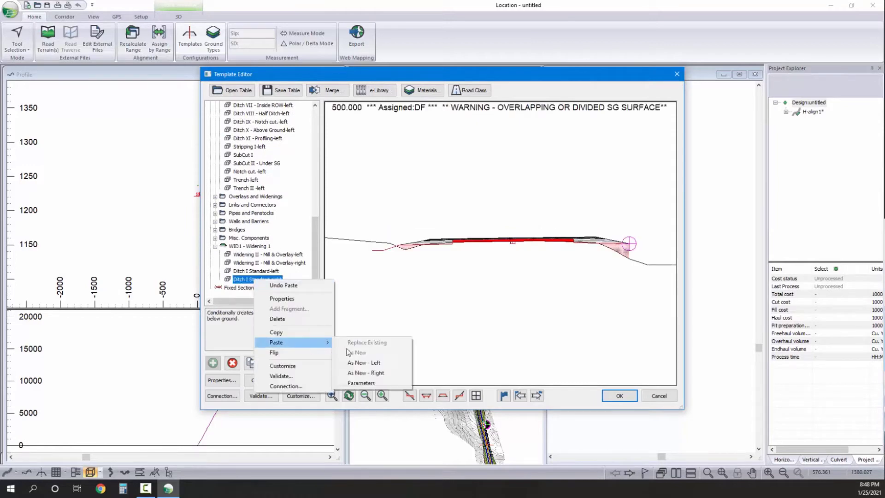
pyautogui.click(369, 363)
pyautogui.rightClick(265, 288)
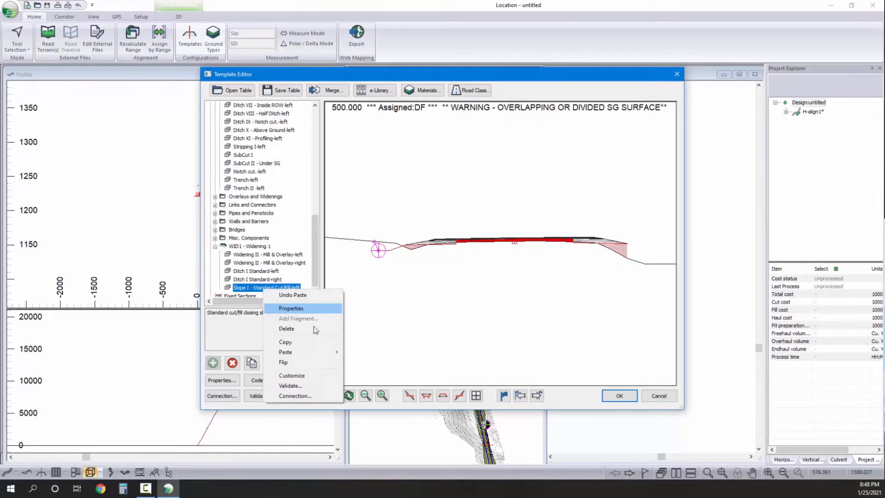
pyautogui.moveTo(323, 352)
pyautogui.click(373, 383)
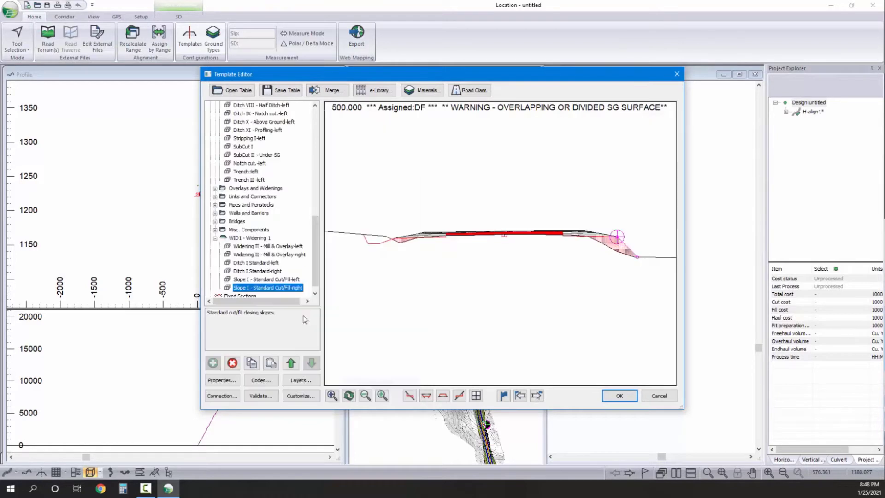
# - Set Slope I's final cut slope to 1 1/2:1 and final fill slope to 2:1
pyautogui.doubleClick(278, 287)
pyautogui.click(279, 173)
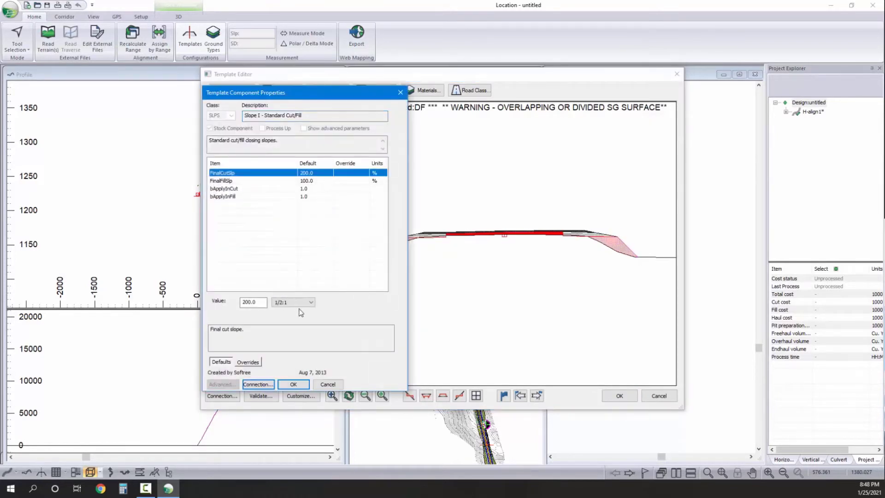
pyautogui.click(299, 304)
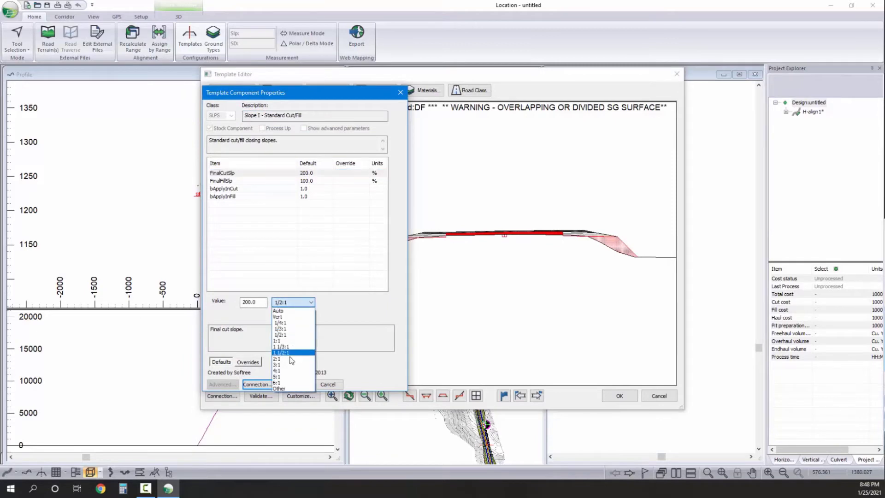
pyautogui.click(296, 335)
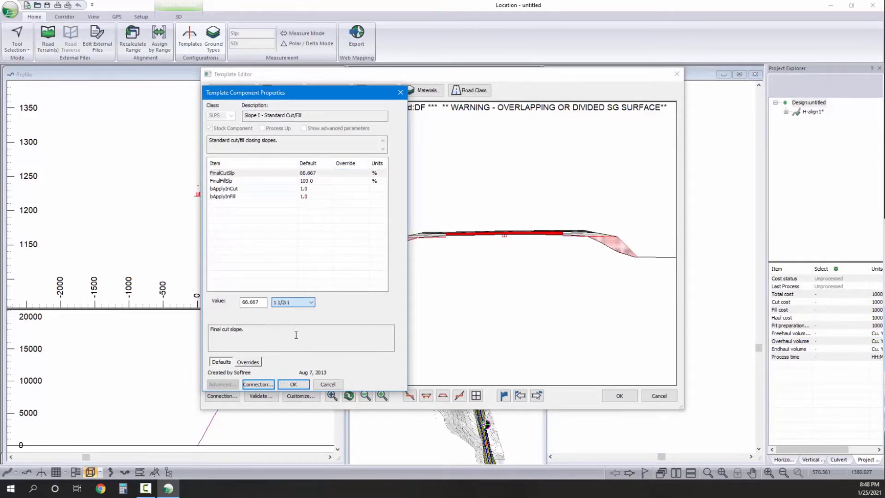
pyautogui.click(309, 182)
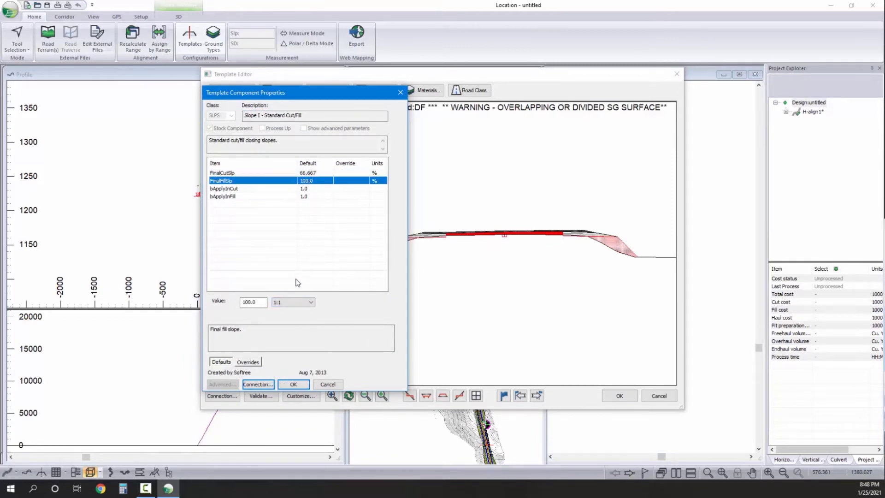
pyautogui.click(298, 303)
pyautogui.click(295, 344)
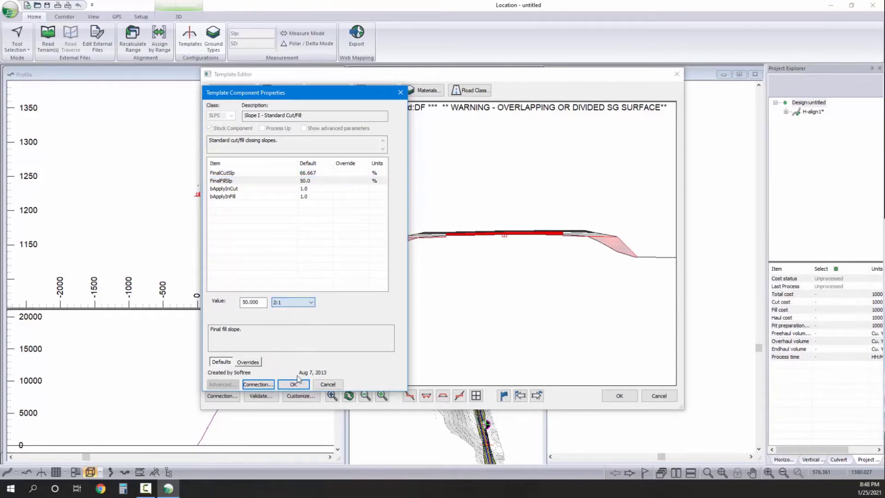
pyautogui.click(296, 383)
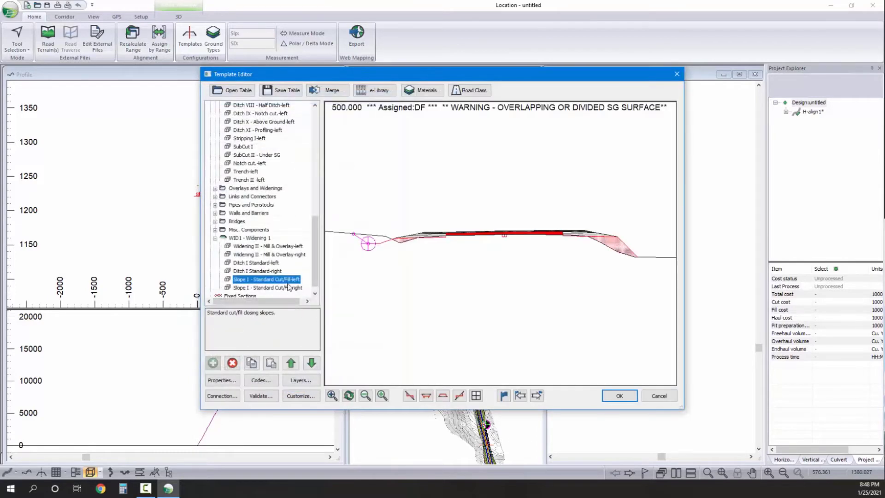
# - Replace the right Slope I with a right-side copy of the edited left slope
pyautogui.click(239, 364)
pyautogui.rightClick(287, 279)
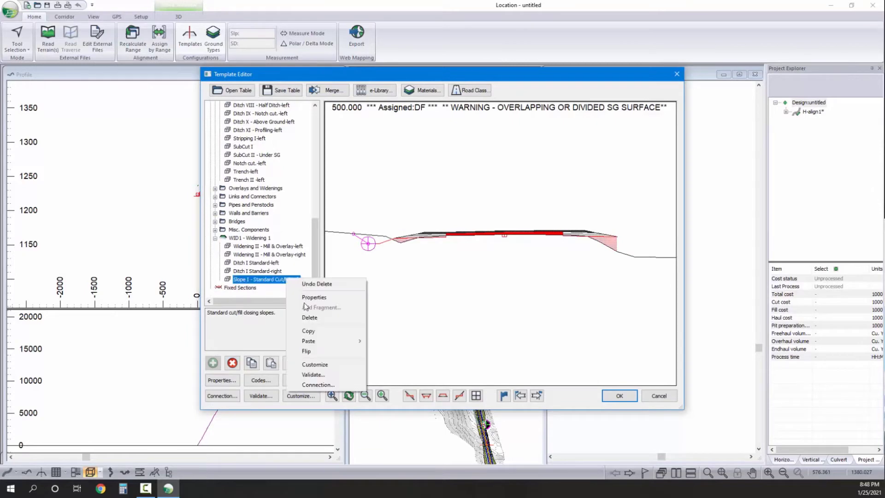
pyautogui.click(309, 331)
pyautogui.rightClick(290, 279)
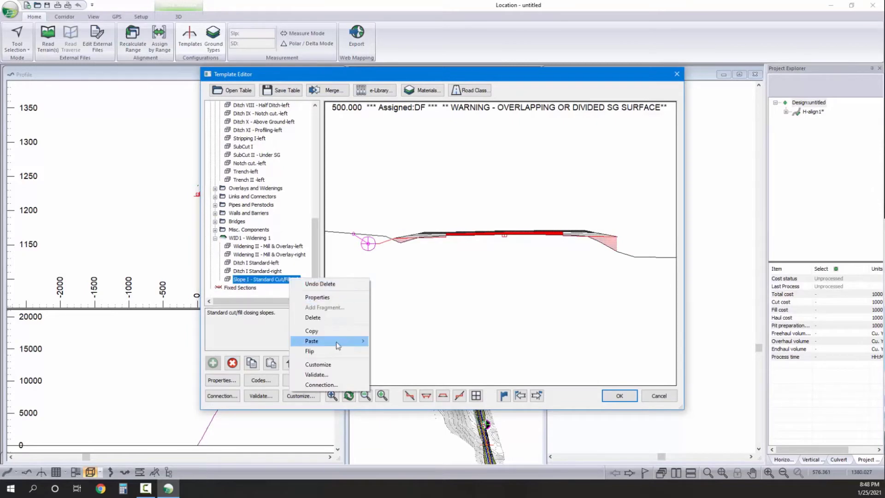
pyautogui.moveTo(339, 343)
pyautogui.click(395, 368)
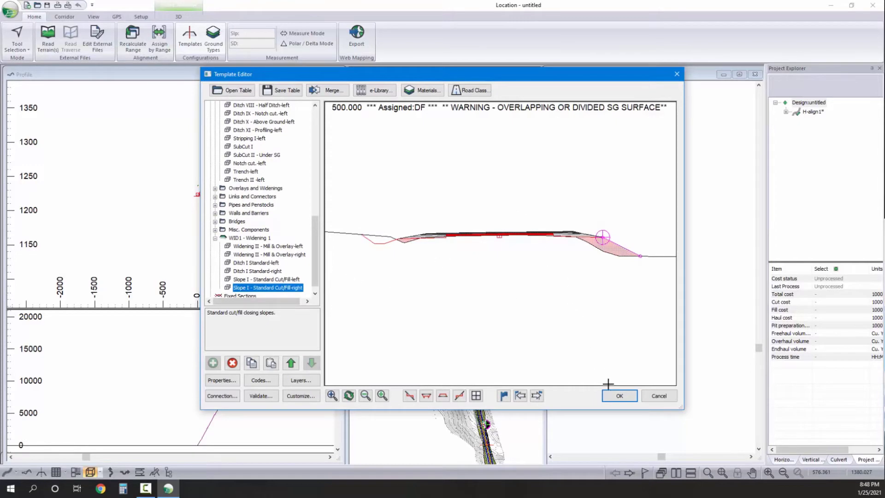
# - Accept the template changes, assign WID1 Widening 1 by range, and recalculate H-align1
pyautogui.click(620, 396)
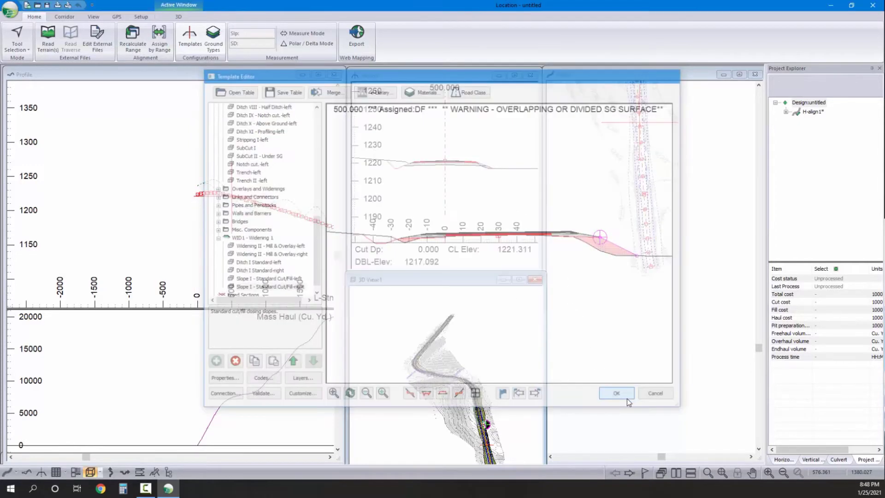
pyautogui.click(456, 278)
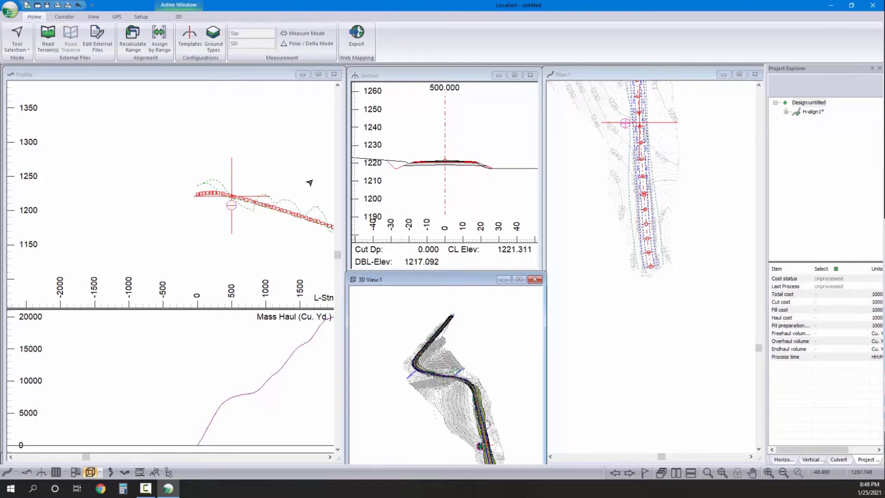
pyautogui.click(159, 43)
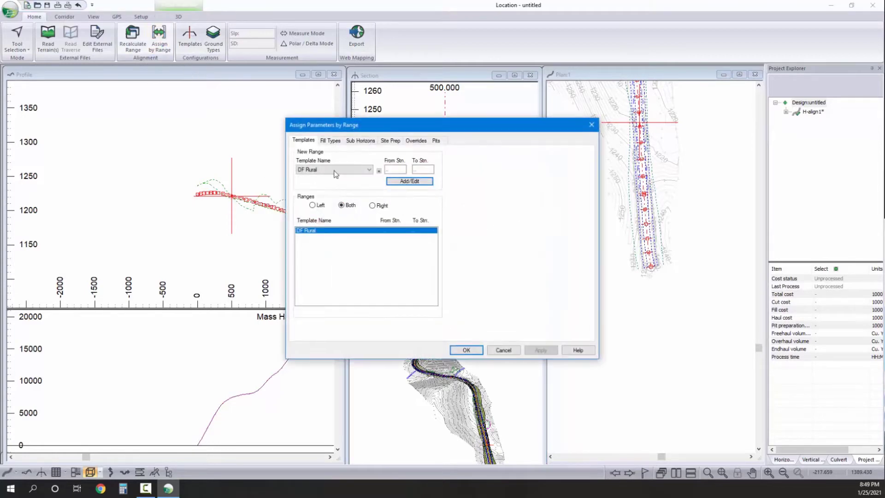
pyautogui.click(359, 169)
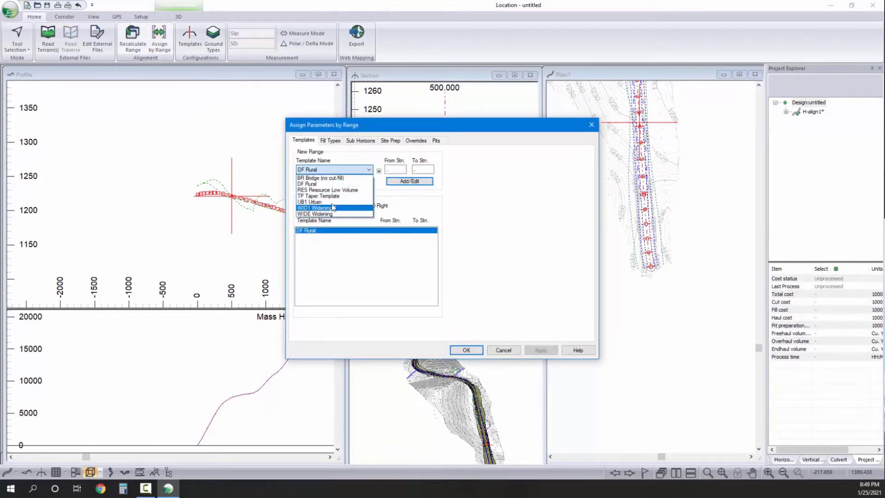
pyautogui.click(320, 208)
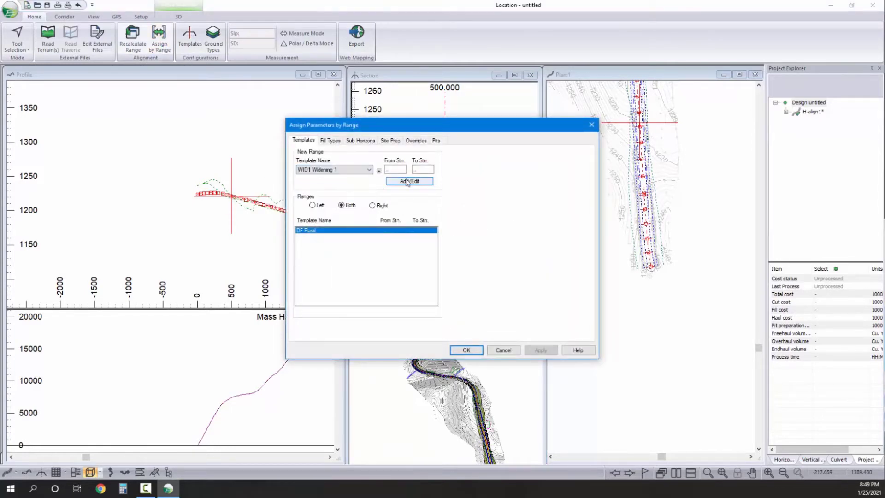
pyautogui.click(466, 350)
pyautogui.click(461, 275)
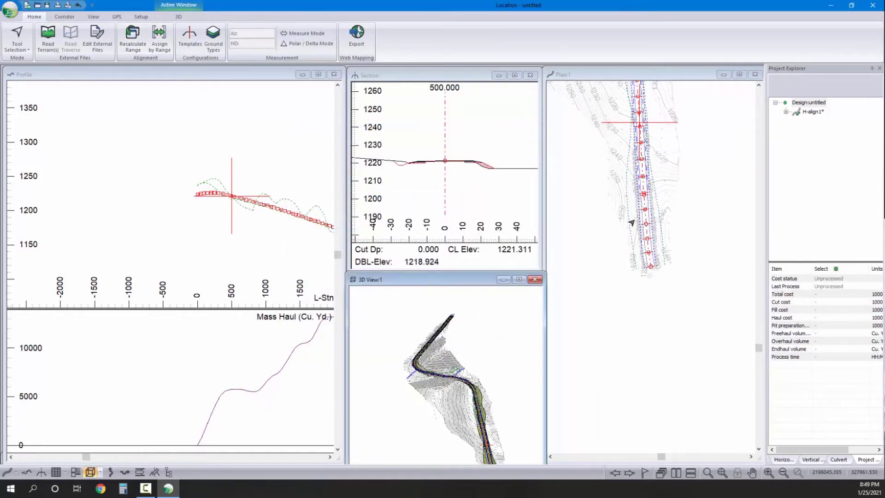
# - Step the current station through 919.975, 1080 and 1350 in the plan view
pyautogui.click(664, 169)
pyautogui.moveTo(656, 215); pyautogui.dragTo(657, 260, button='middle')
pyautogui.moveTo(639, 145); pyautogui.dragTo(642, 209, button='middle')
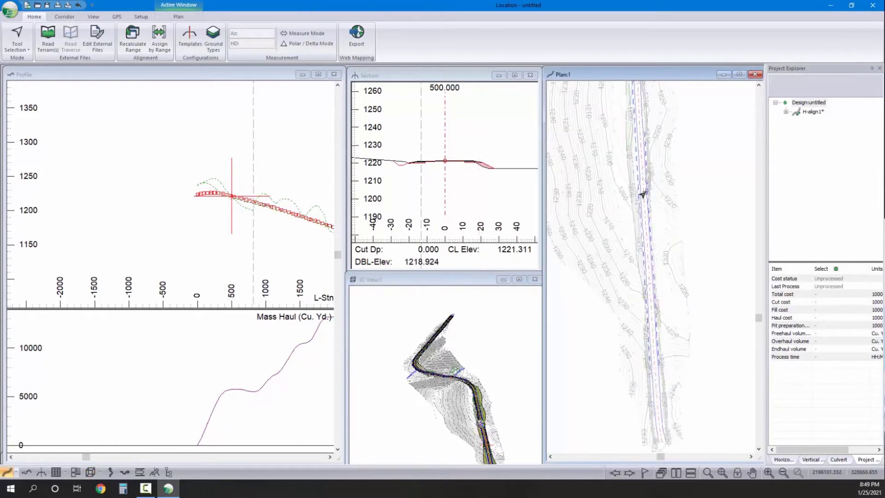
pyautogui.click(643, 177)
pyautogui.moveTo(648, 171)
pyautogui.mouseDown()
pyautogui.moveTo(649, 145)
pyautogui.moveTo(638, 132)
pyautogui.mouseUp()
pyautogui.scroll(3, 645, 162)
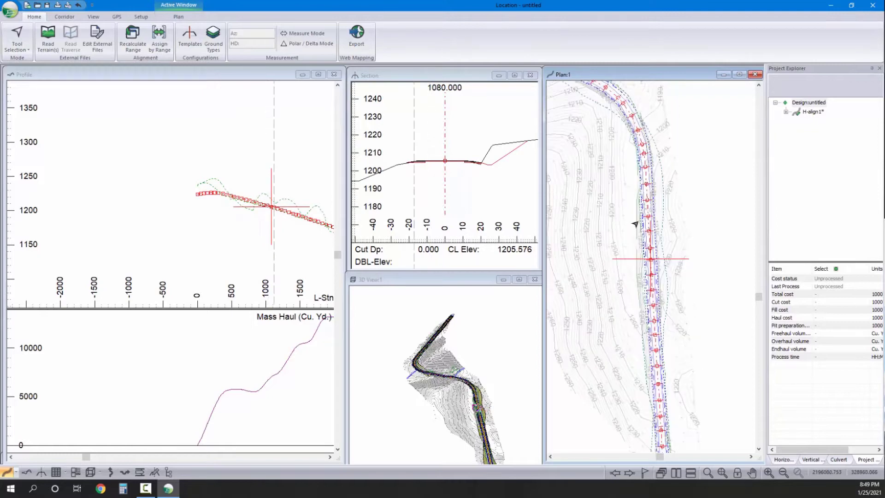
pyautogui.click(642, 183)
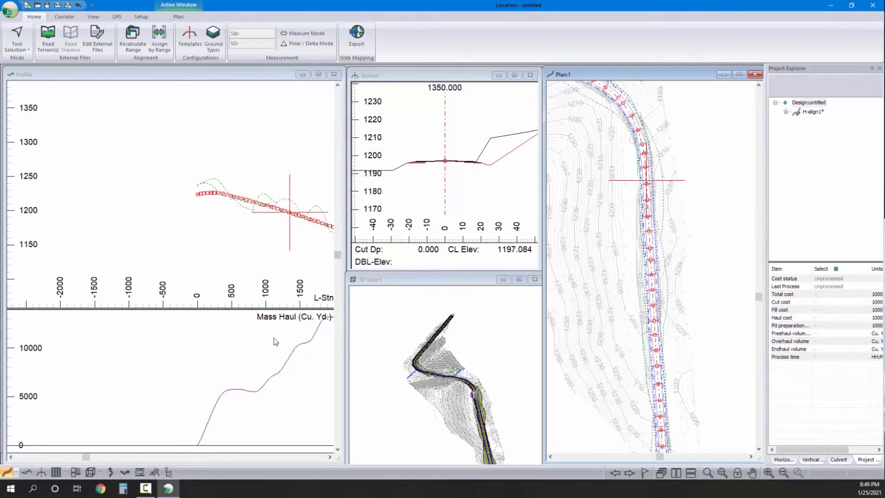
# - Pan the profile to show the whole alignment with its mass haul curve
pyautogui.click(279, 252)
pyautogui.moveTo(252, 243); pyautogui.dragTo(152, 228, button='middle')
pyautogui.moveTo(225, 251); pyautogui.dragTo(201, 263, button='middle')
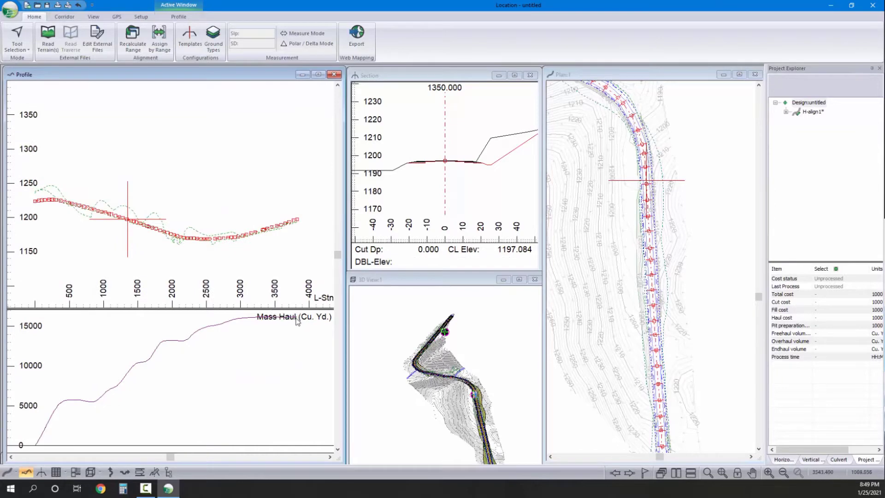
pyautogui.moveTo(296, 321)
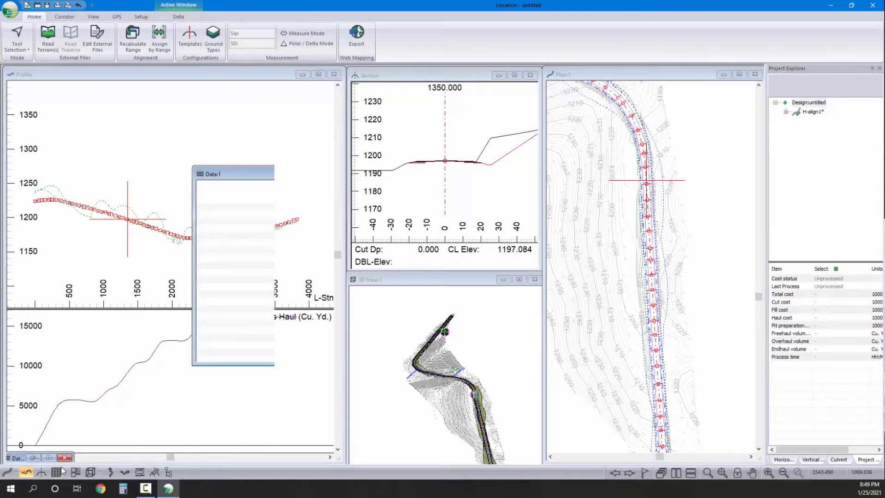
# - Add Cut V. and Fill V. columns to the Data:1 table
pyautogui.rightClick(390, 228)
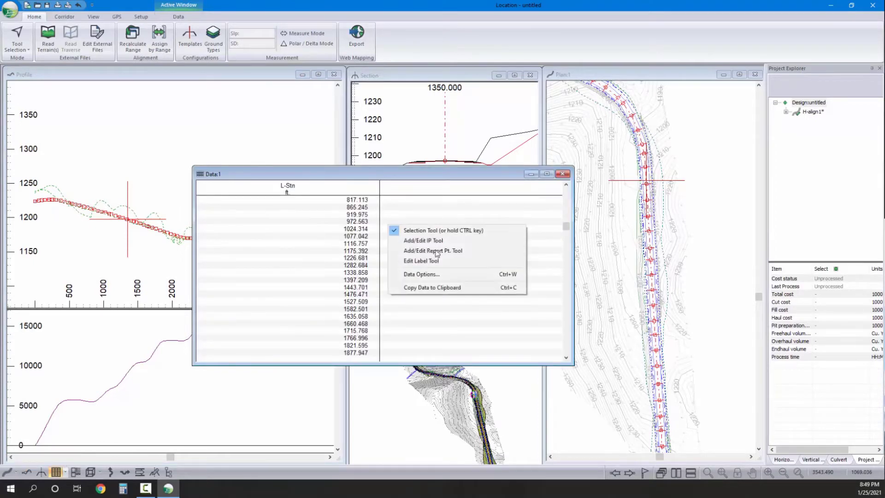
pyautogui.click(435, 274)
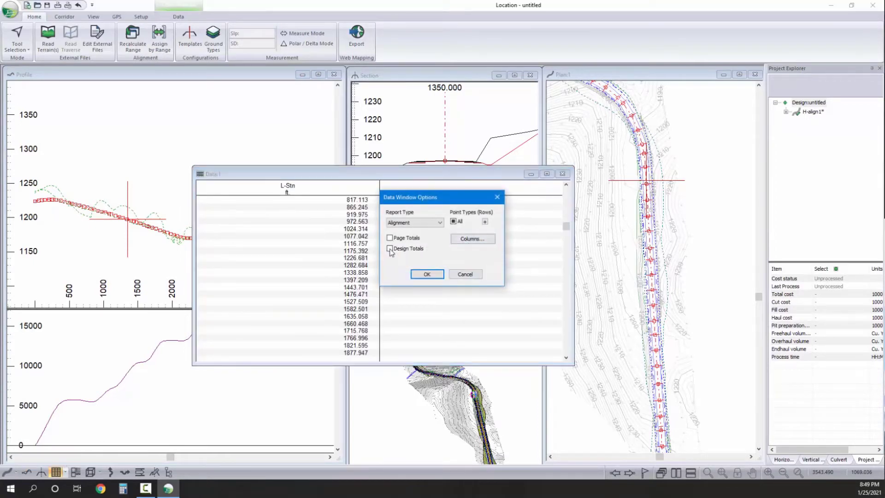
pyautogui.click(472, 239)
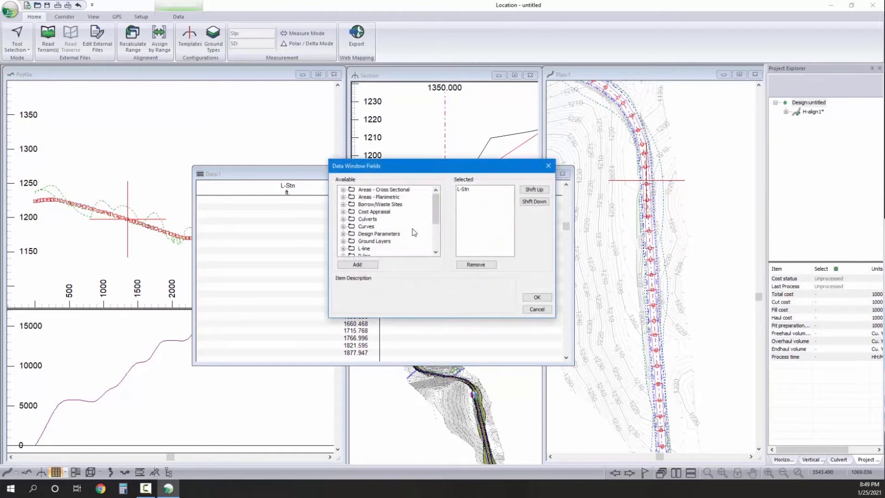
pyautogui.scroll(-3, 347, 250)
pyautogui.click(343, 242)
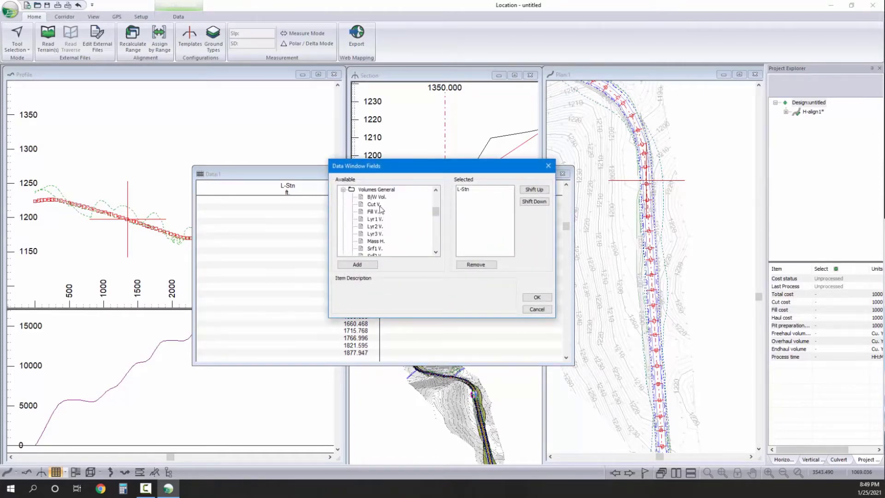
pyautogui.doubleClick(378, 204)
pyautogui.doubleClick(376, 212)
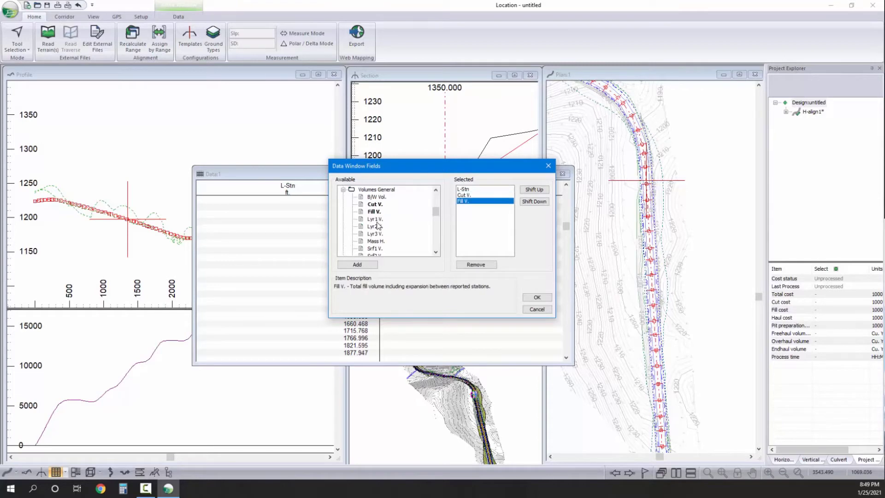
pyautogui.scroll(-2, 388, 235)
# - Add Srf1–Srf4 V. columns and apply with Design Totals shown
pyautogui.doubleClick(377, 205)
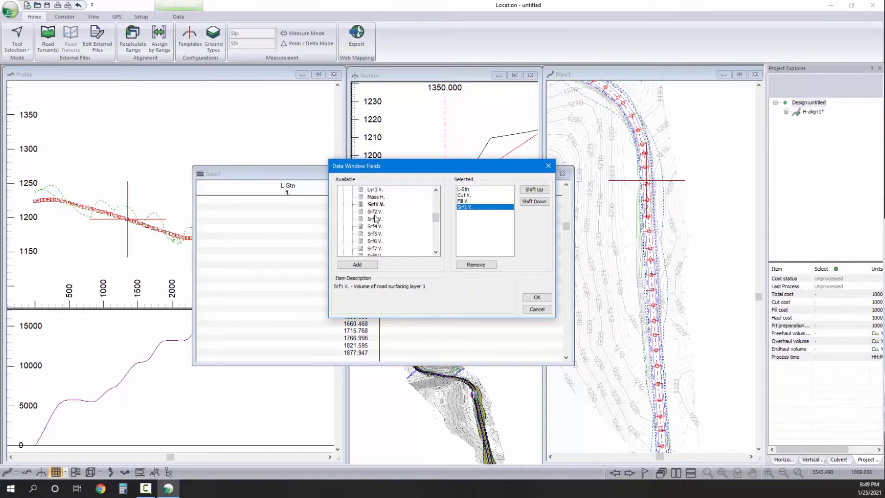
pyautogui.click(375, 212)
pyautogui.doubleClick(374, 212)
pyautogui.doubleClick(375, 219)
pyautogui.doubleClick(376, 226)
pyautogui.click(538, 298)
pyautogui.click(431, 277)
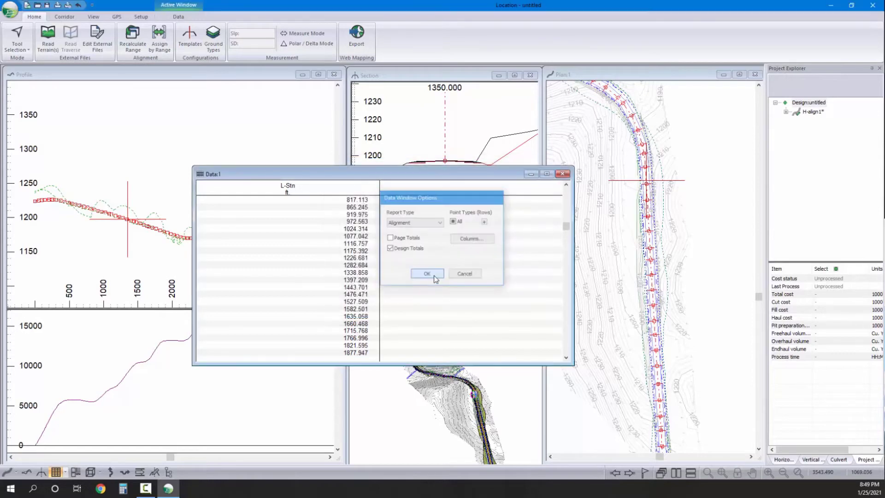
# - Review the volume table, then minimize the Data:1 window
pyautogui.scroll(-8, 485, 223)
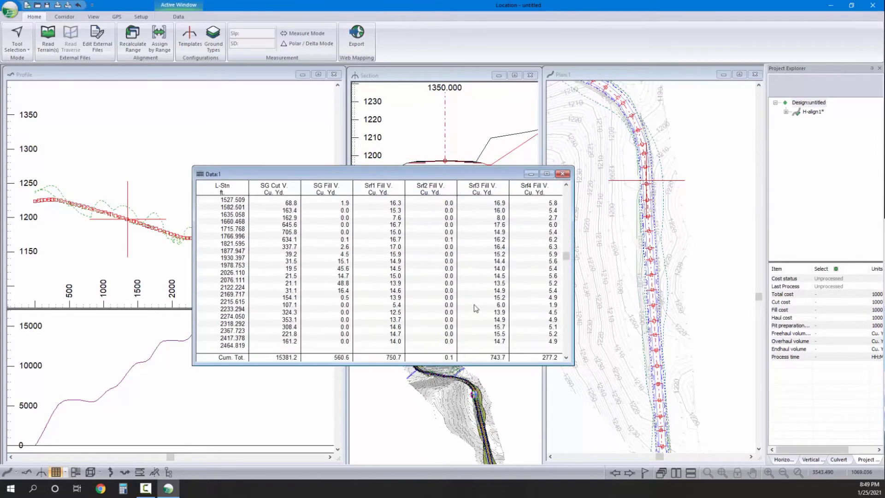
pyautogui.moveTo(568, 275); pyautogui.dragTo(576, 324)
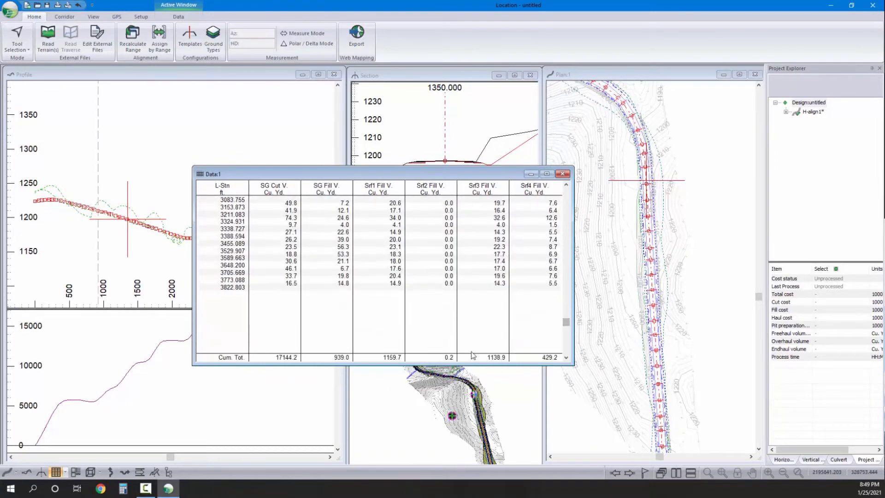
pyautogui.rightClick(442, 280)
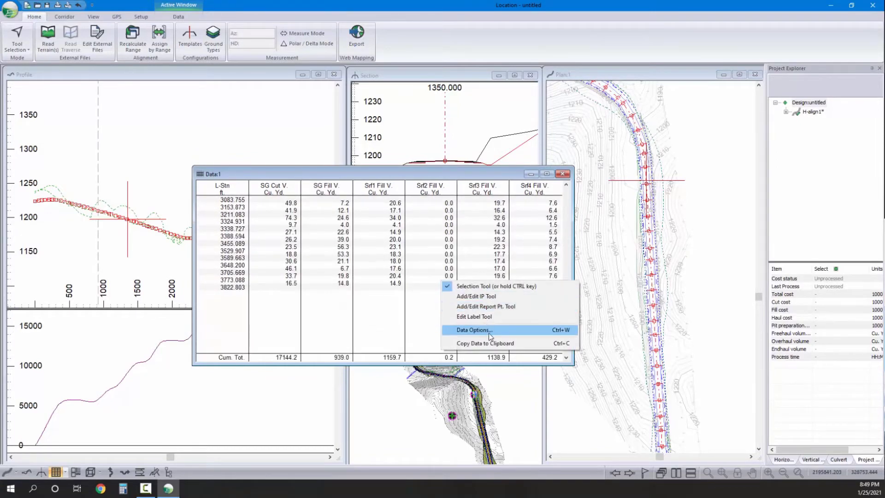
pyautogui.click(531, 174)
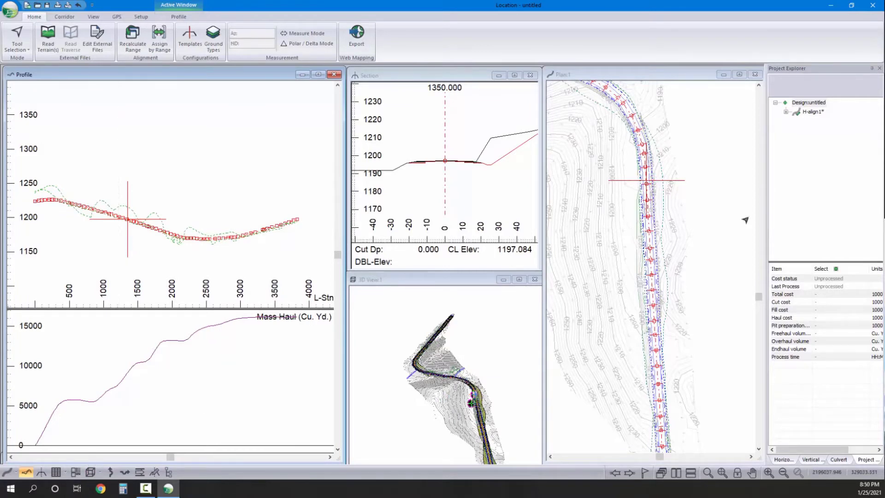
# - Open the Mill & Overlay-left component of the WIDE Widening template for editing
pyautogui.click(197, 38)
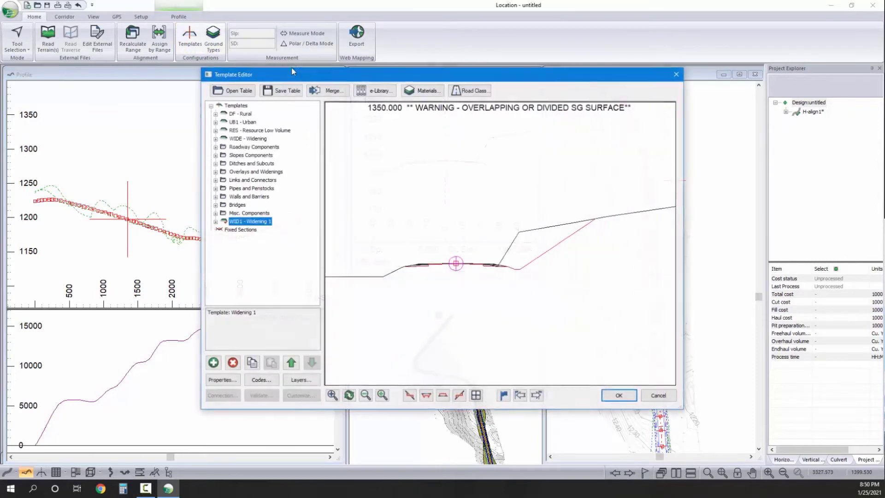
pyautogui.click(215, 139)
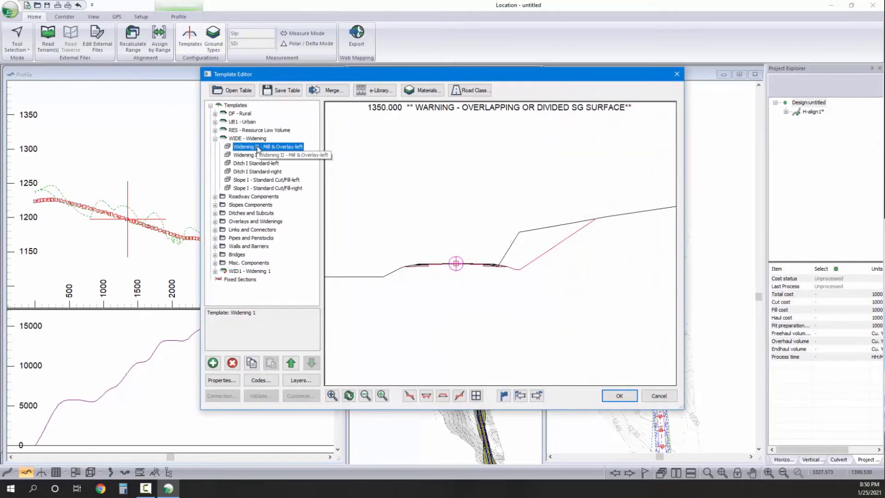
pyautogui.click(258, 146)
pyautogui.scroll(2, 446, 264)
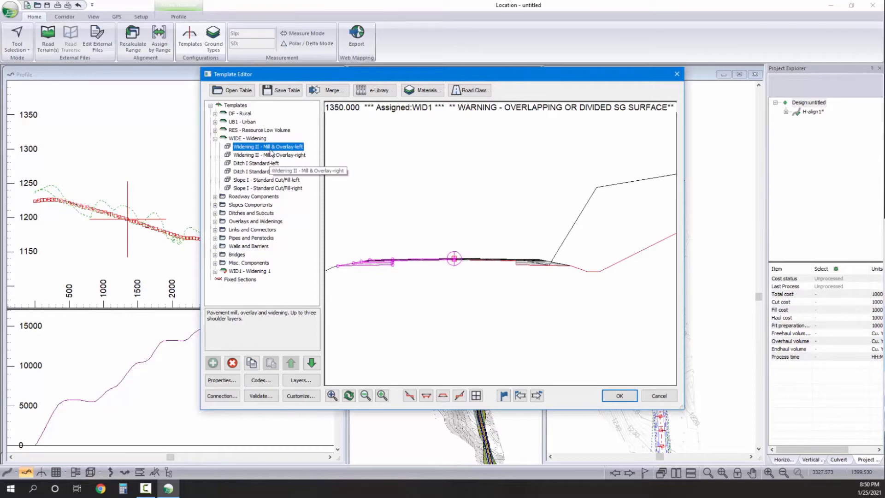
pyautogui.doubleClick(271, 147)
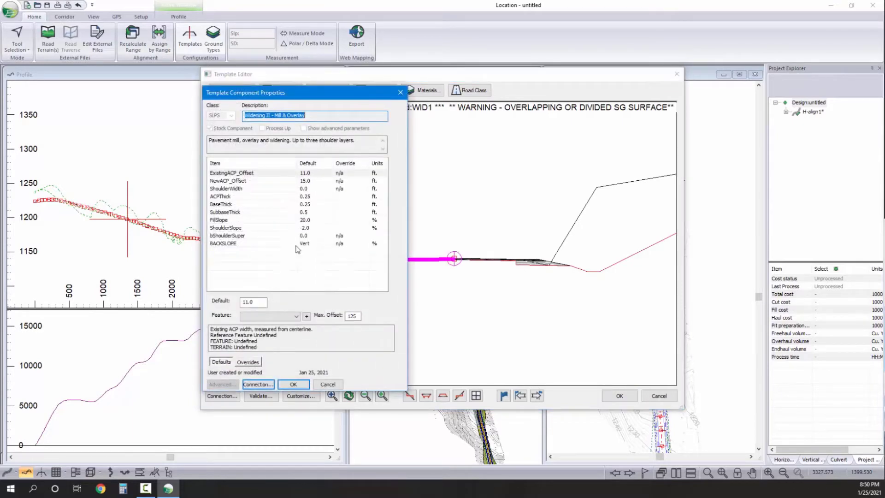
# - Define Reference Feature 1 on the Hart_Rd_Topo surface using features EP-0 and EP-1
pyautogui.click(307, 317)
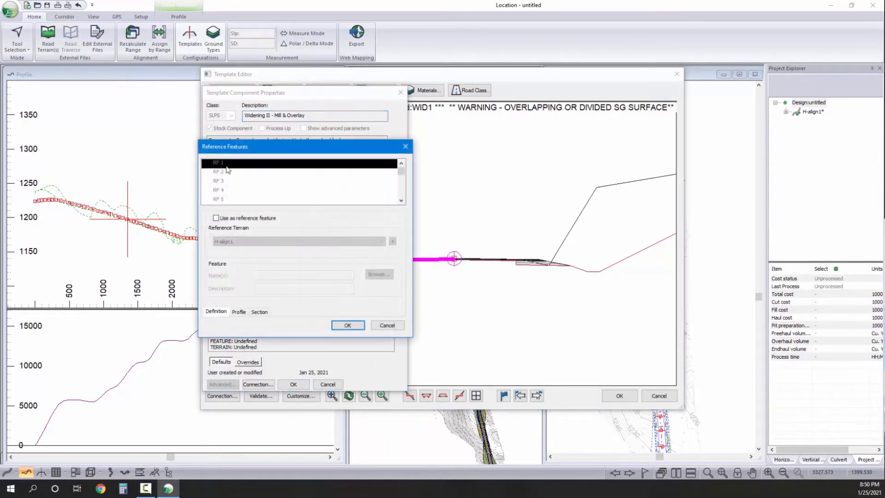
pyautogui.click(216, 217)
pyautogui.click(257, 241)
pyautogui.click(255, 256)
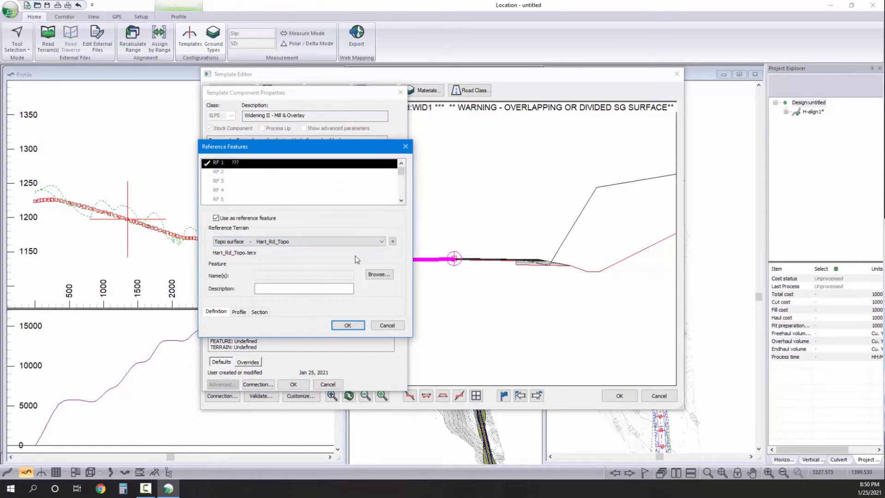
pyautogui.click(373, 274)
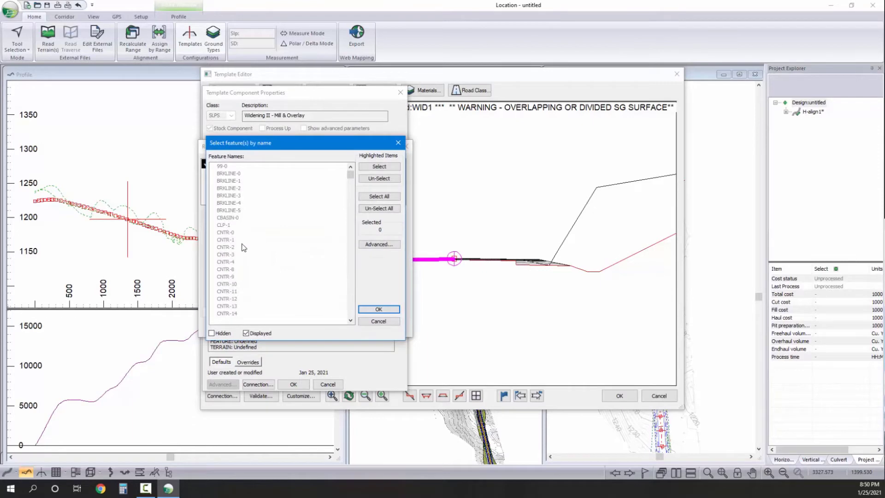
pyautogui.scroll(-15, 243, 258)
pyautogui.click(234, 262)
pyautogui.press('e')
pyautogui.keyDown('shift'); pyautogui.click(223, 173); pyautogui.keyUp('shift')
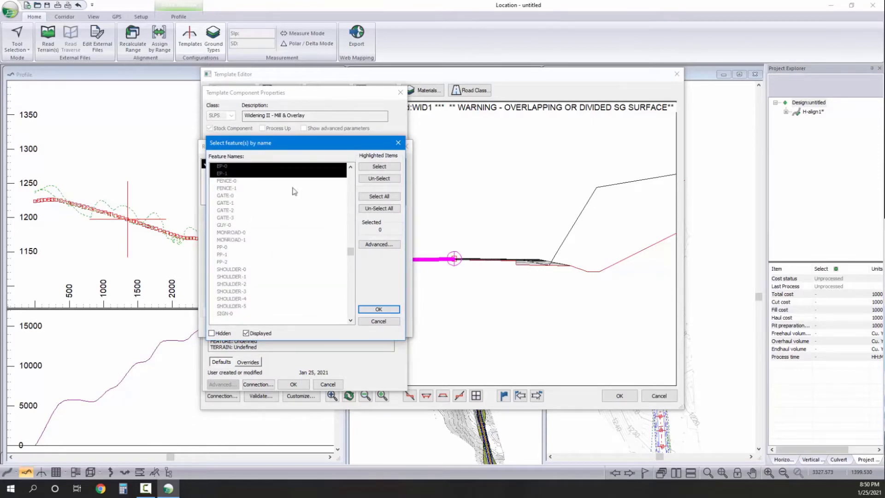
pyautogui.click(379, 167)
pyautogui.click(379, 309)
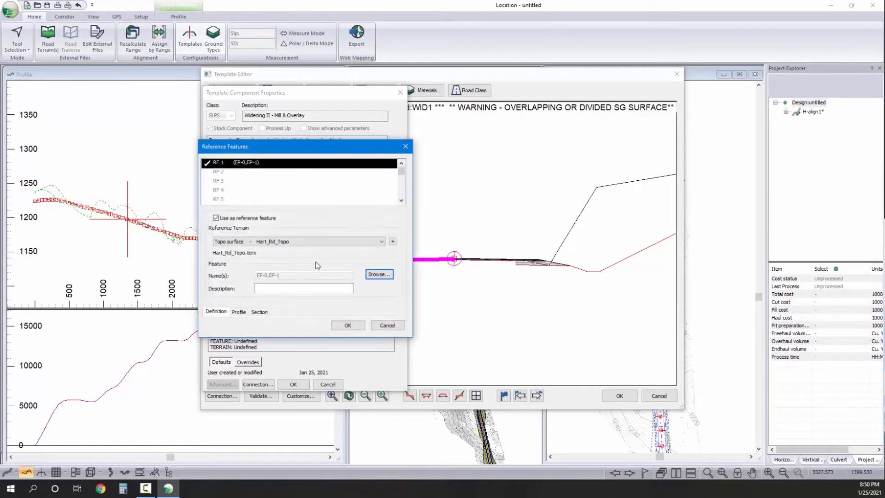
pyautogui.click(351, 326)
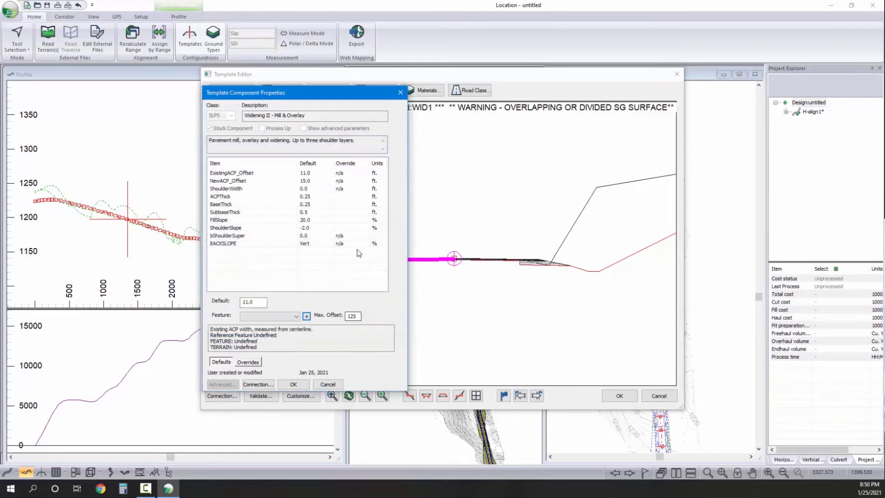
# - Set ExistingACP_Offset to follow Reference Feature 1 and confirm both mill-and-overlay components
pyautogui.click(272, 176)
pyautogui.click(278, 316)
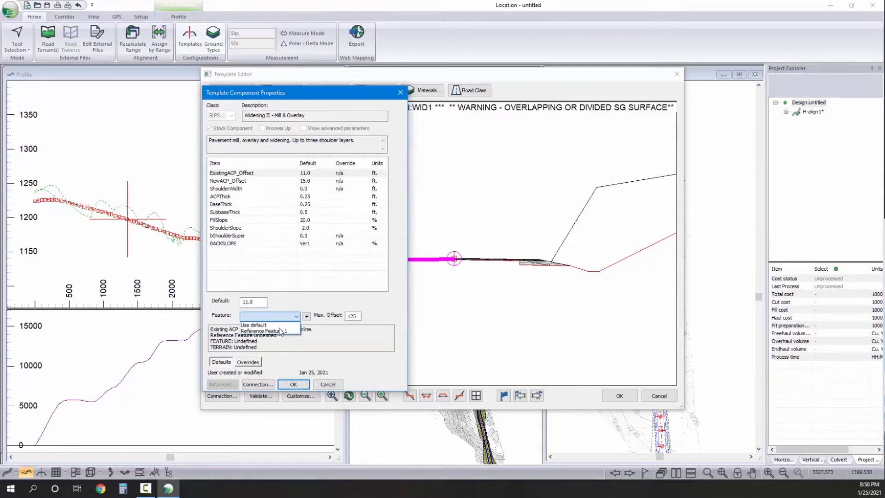
pyautogui.click(273, 331)
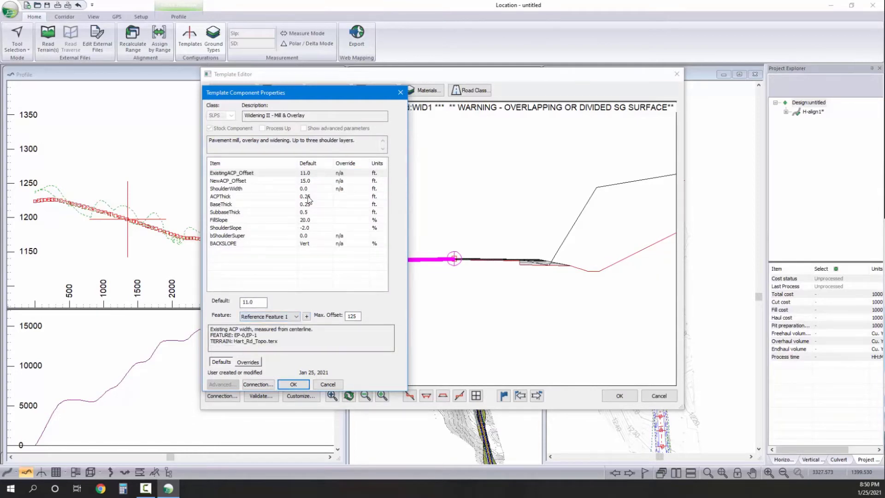
pyautogui.click(294, 384)
pyautogui.doubleClick(269, 155)
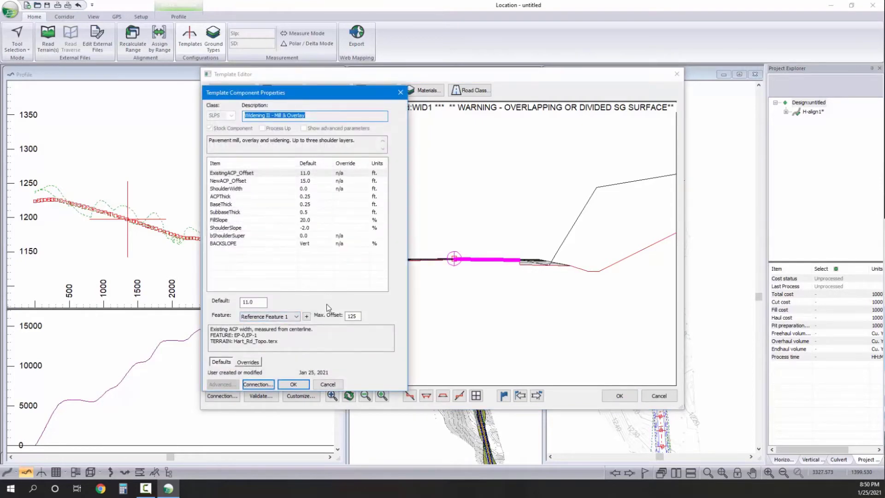
pyautogui.click(293, 384)
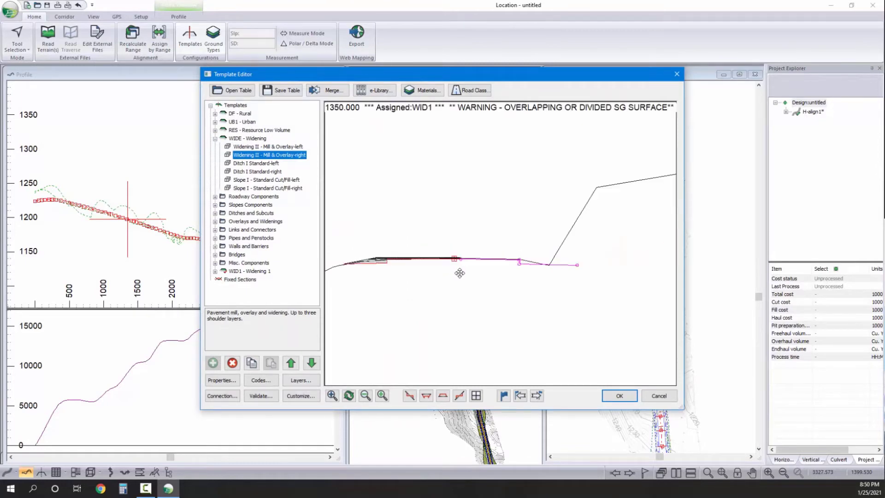
# - Save the template changes, assign the WIDE Widening template, and recalculate the design
pyautogui.click(623, 396)
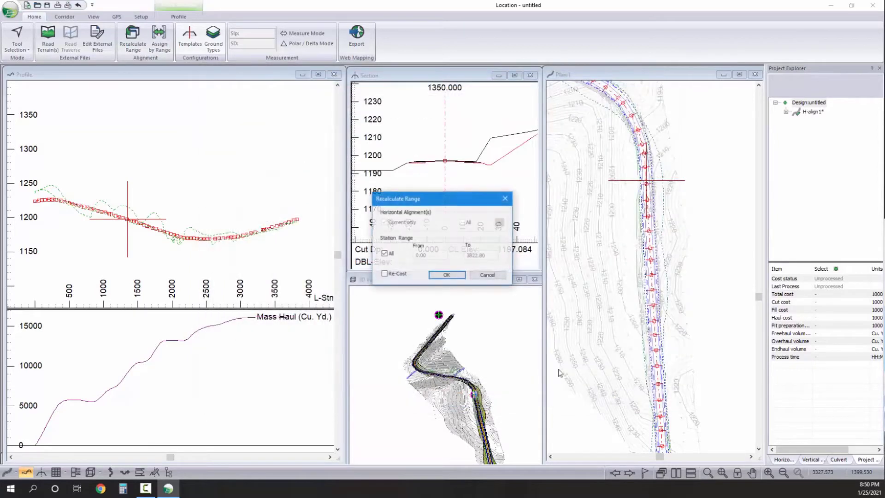
pyautogui.click(452, 277)
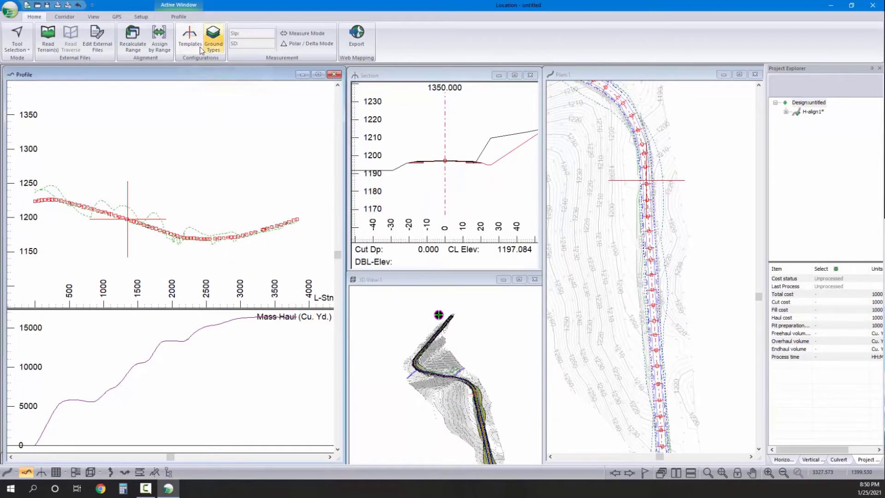
pyautogui.click(166, 39)
pyautogui.click(333, 169)
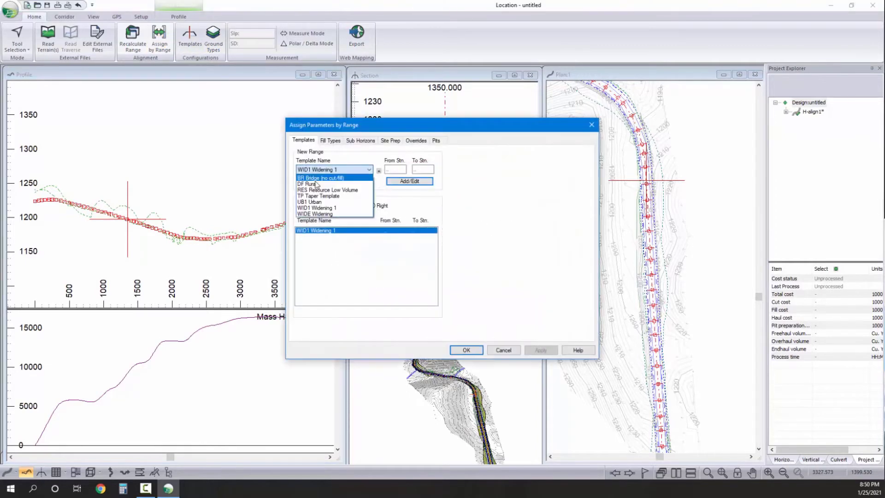
pyautogui.click(325, 214)
pyautogui.click(418, 182)
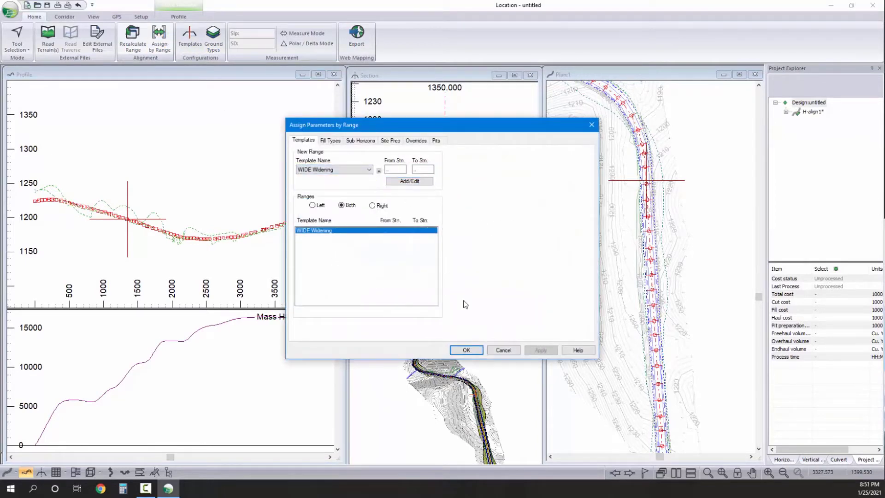
pyautogui.click(466, 351)
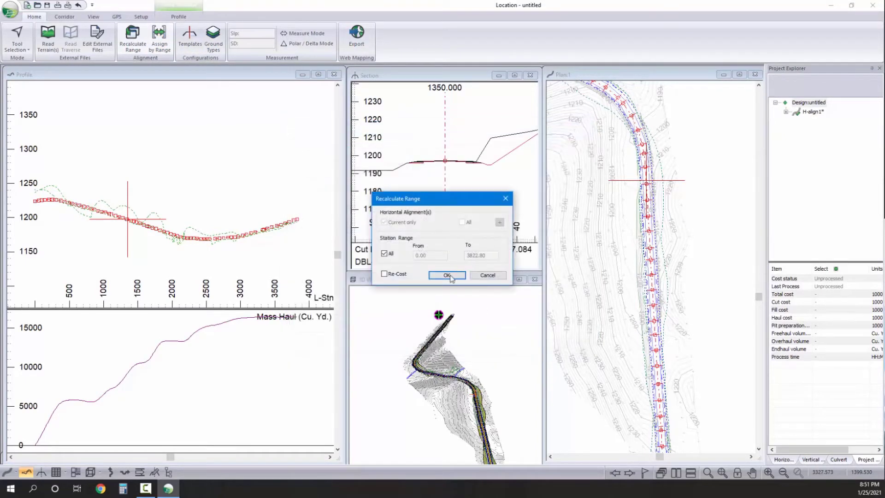
pyautogui.click(447, 275)
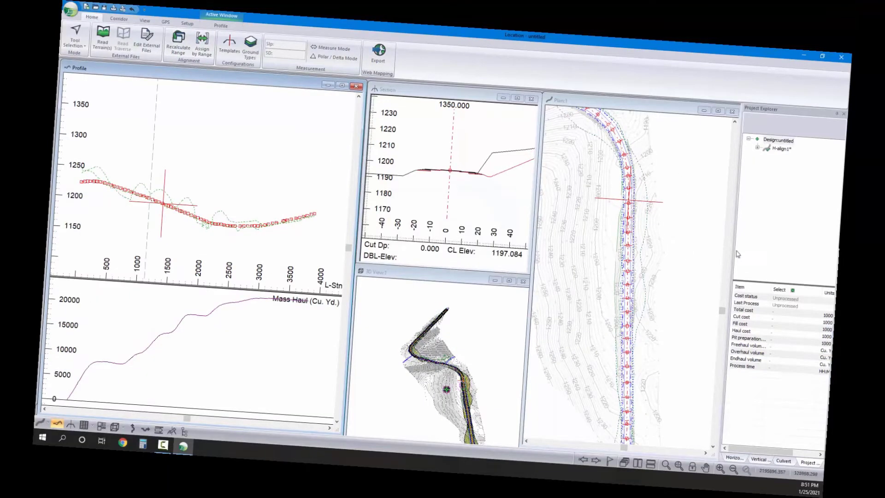
# - Measure the cross-section at station 2770, about 12.2 ft to the road edge
pyautogui.moveTo(563, 109); pyautogui.dragTo(638, 313, button='middle')
pyautogui.moveTo(600, 285); pyautogui.dragTo(658, 331, button='middle')
pyautogui.moveTo(631, 197); pyautogui.dragTo(632, 198, button='middle')
pyautogui.scroll(3, 631, 198)
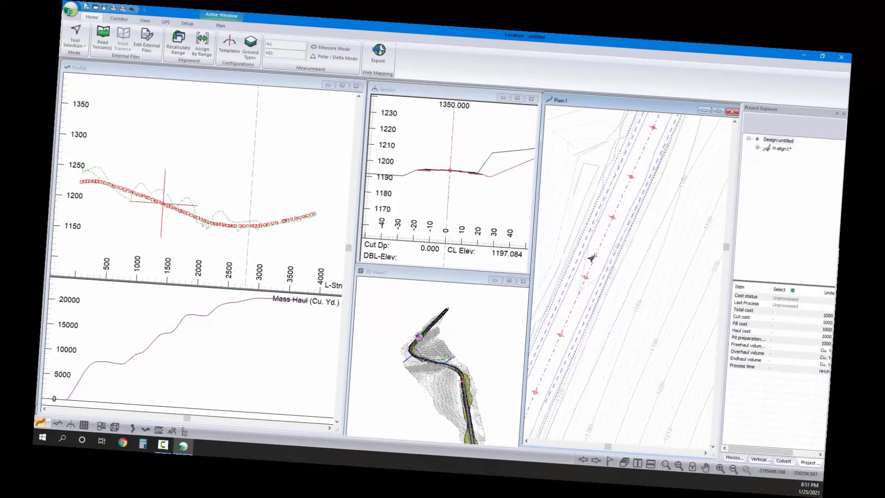
pyautogui.click(594, 260)
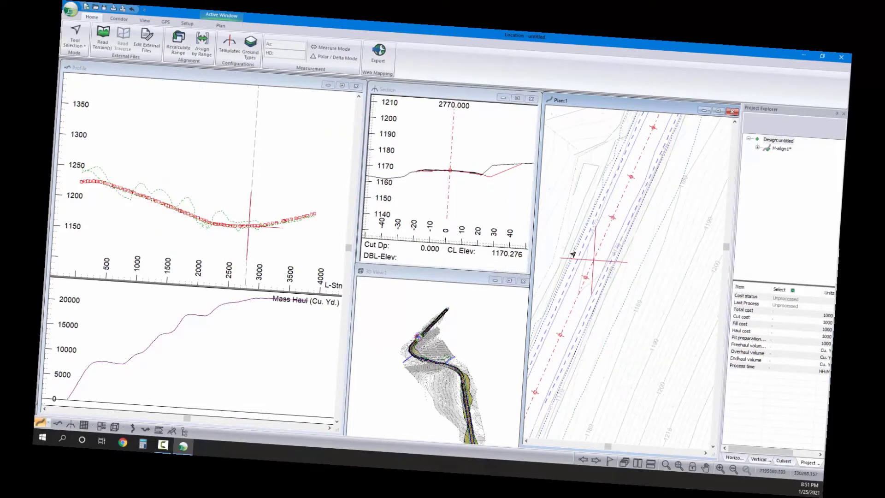
pyautogui.scroll(3, 461, 173)
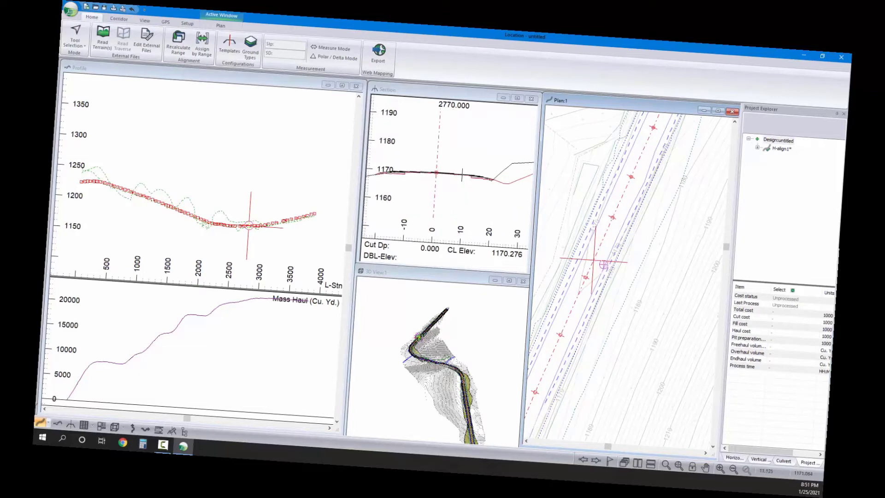
pyautogui.rightClick(465, 161)
pyautogui.click(503, 218)
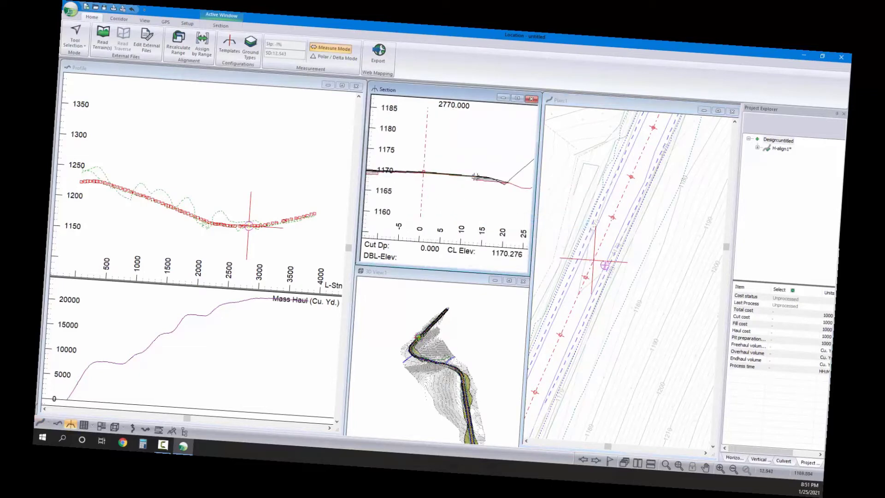
pyautogui.moveTo(475, 177)
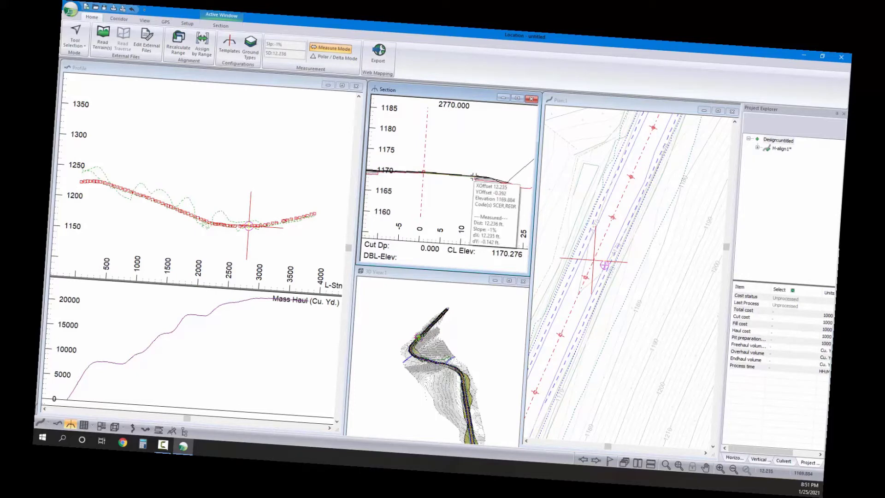
pyautogui.press('Escape')
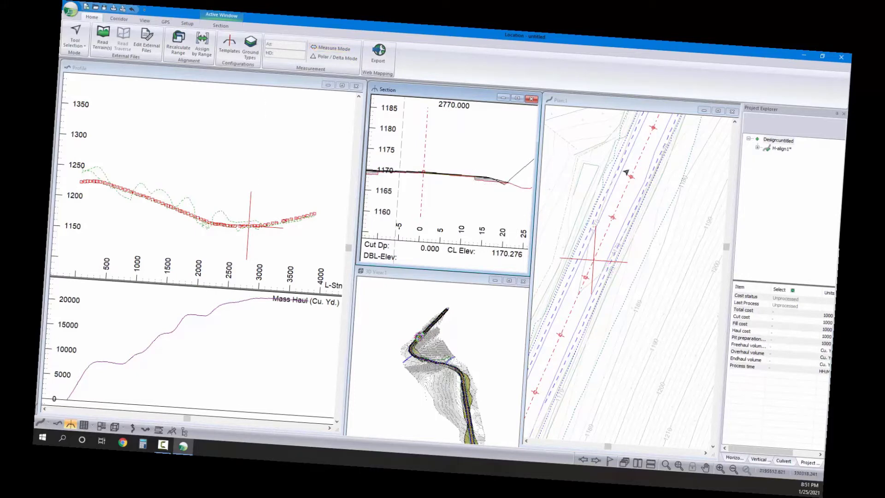
# - Measure the distance to the road edge at station 2860.567
pyautogui.click(632, 177)
pyautogui.rightClick(443, 164)
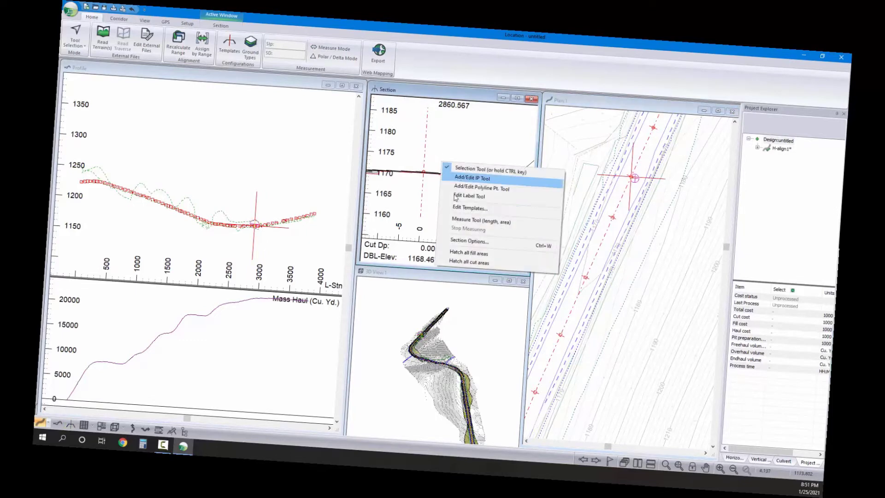
pyautogui.click(464, 221)
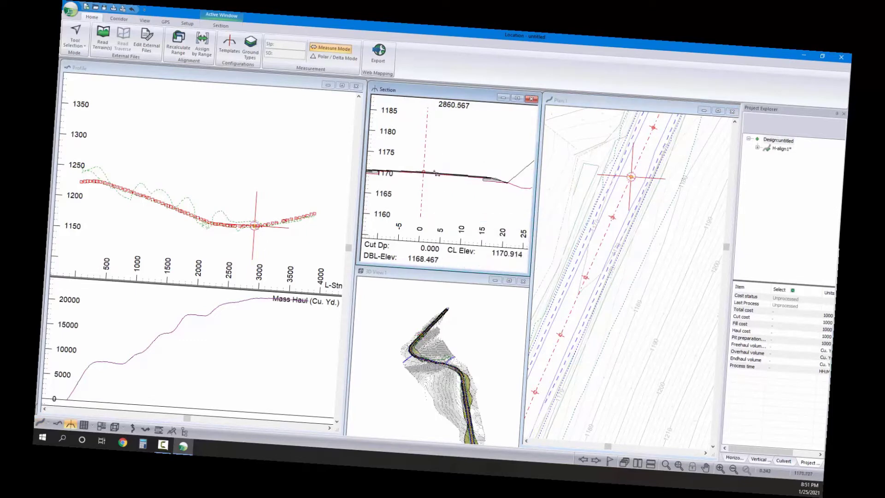
pyautogui.moveTo(484, 177)
pyautogui.press('Escape')
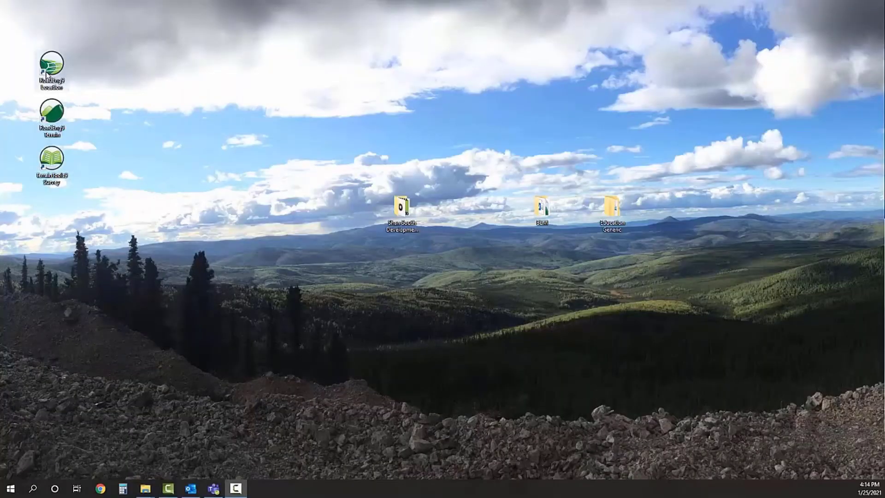
# - Start a new RoadEng Location design on the Topo w pit.terx terrain
pyautogui.click(46, 74)
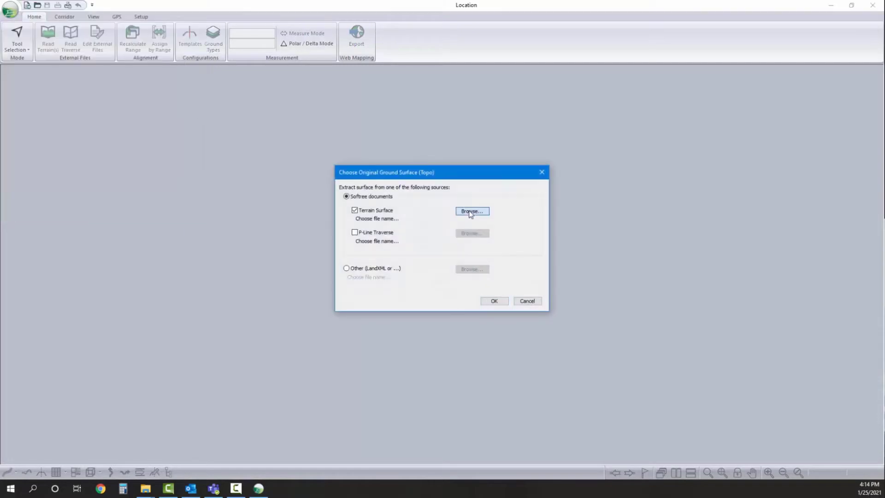
pyautogui.click(469, 210)
pyautogui.click(404, 209)
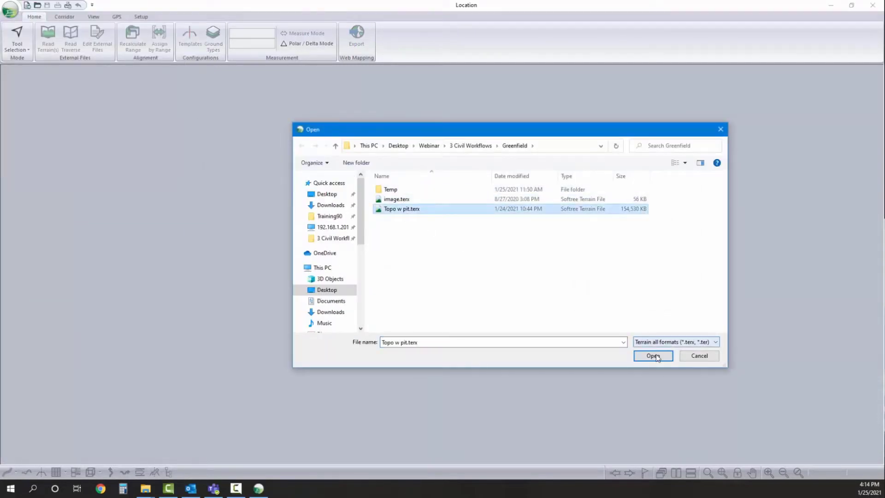
pyautogui.click(654, 356)
pyautogui.click(494, 302)
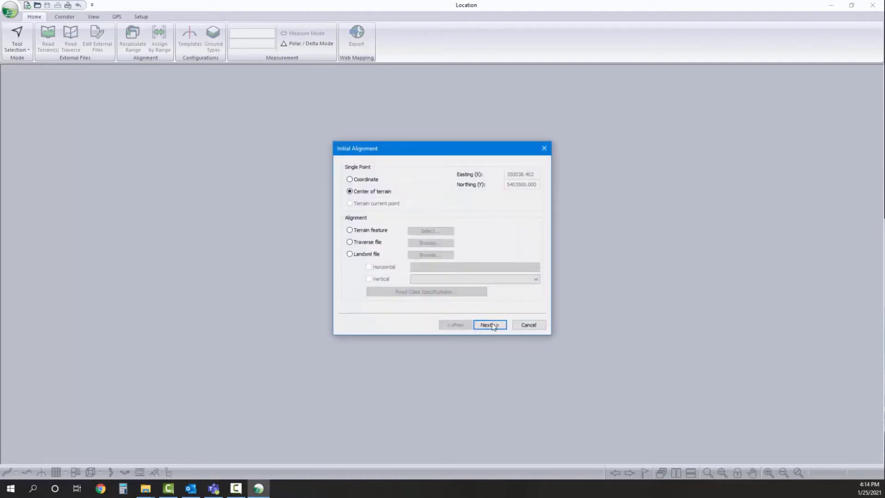
pyautogui.click(490, 325)
pyautogui.click(489, 323)
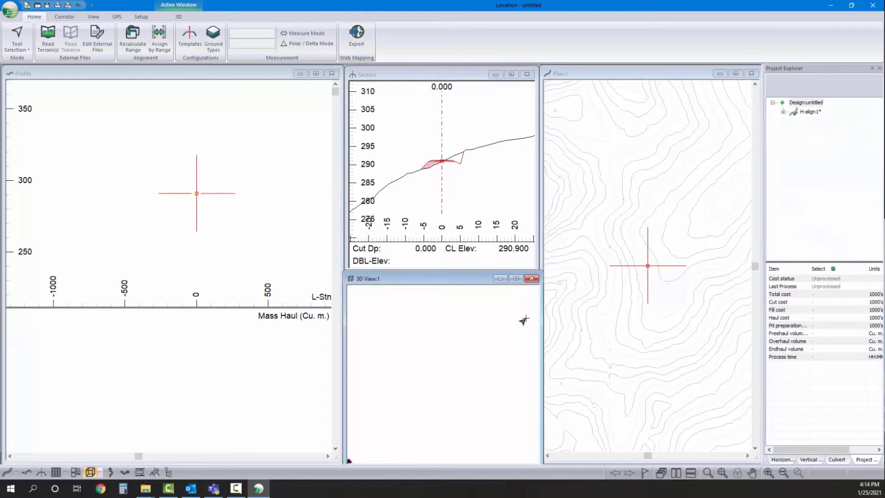
# - Add image.terx as a background file in the Plan Options
pyautogui.rightClick(714, 302)
pyautogui.click(733, 375)
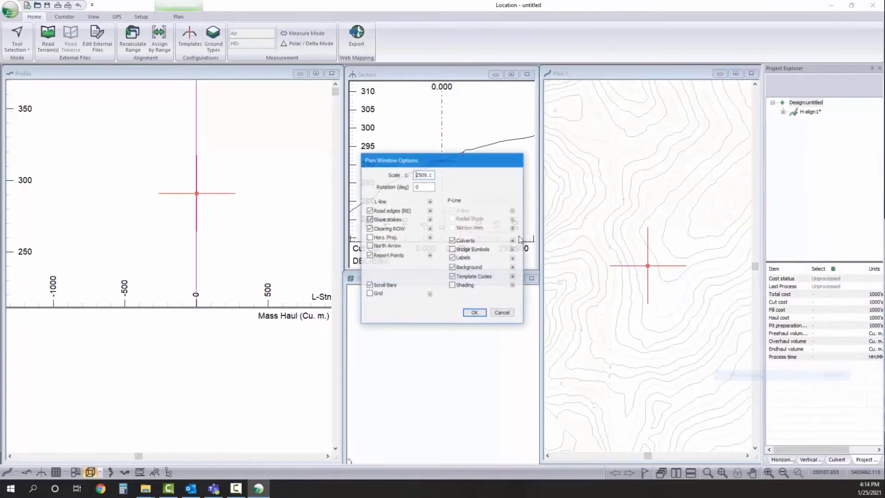
pyautogui.click(513, 268)
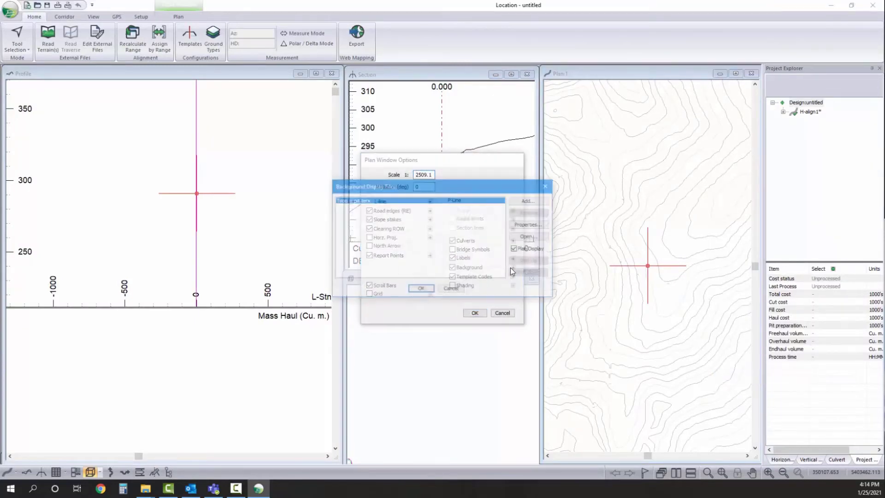
pyautogui.click(528, 201)
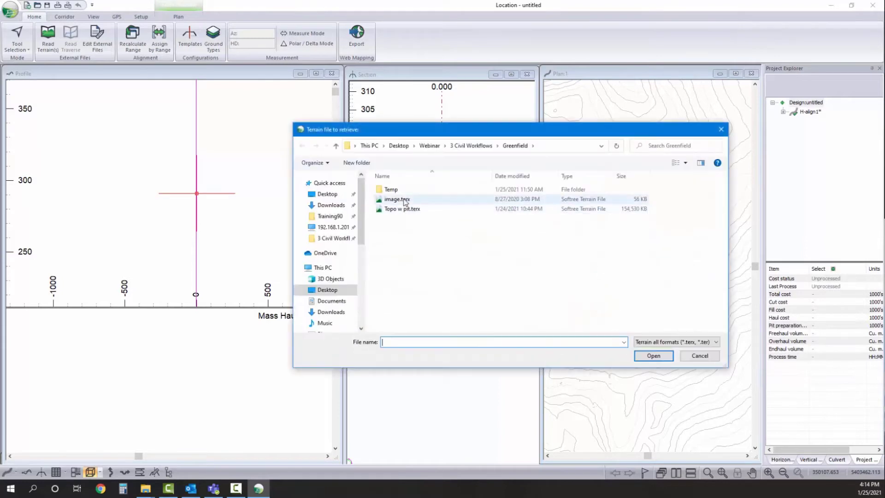
pyautogui.click(444, 199)
pyautogui.click(660, 356)
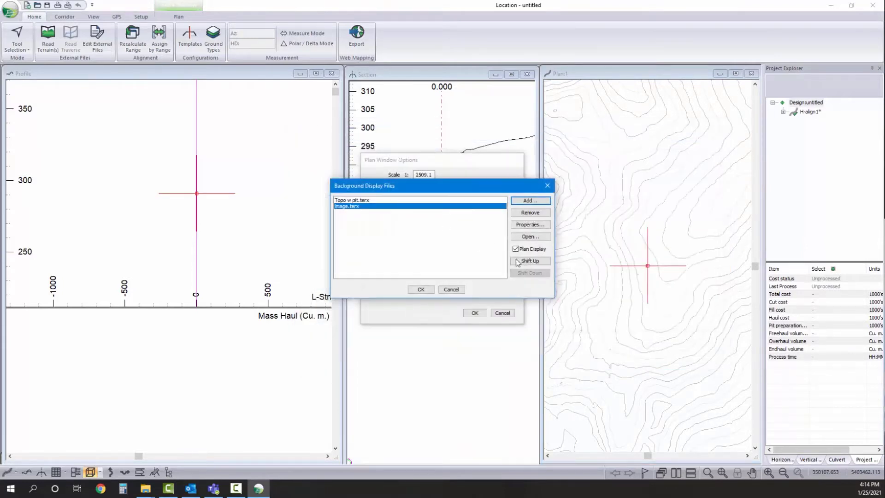
pyautogui.click(421, 289)
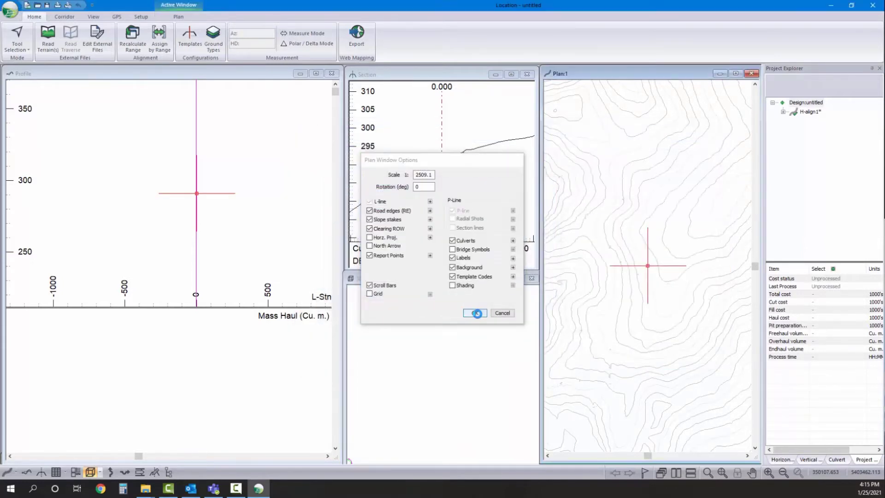
pyautogui.click(476, 313)
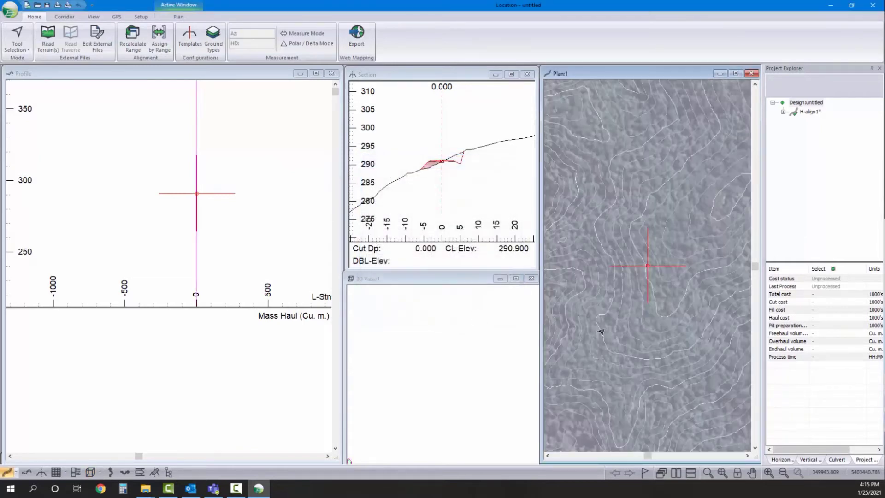
# - Place the alignment start point on the existing road at elevation 310.300
pyautogui.scroll(-3, 629, 299)
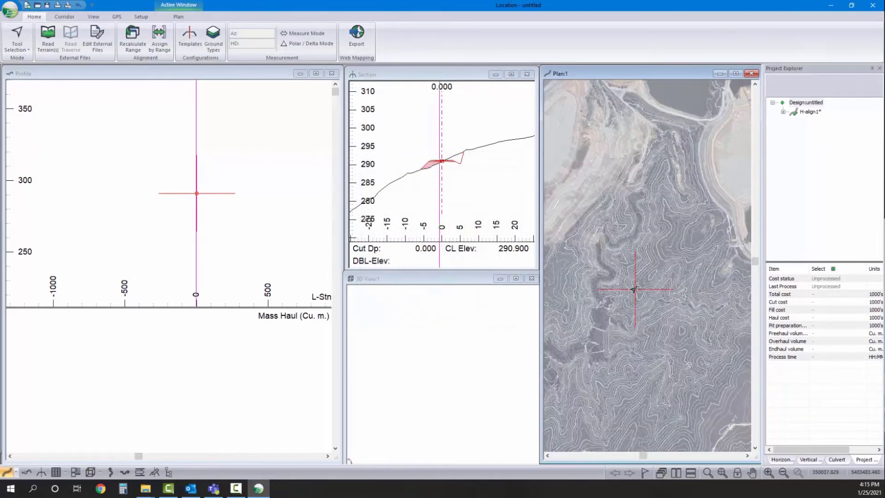
pyautogui.rightClick(633, 270)
pyautogui.click(634, 285)
pyautogui.click(633, 289)
pyautogui.moveTo(640, 415); pyautogui.dragTo(627, 326, button='middle')
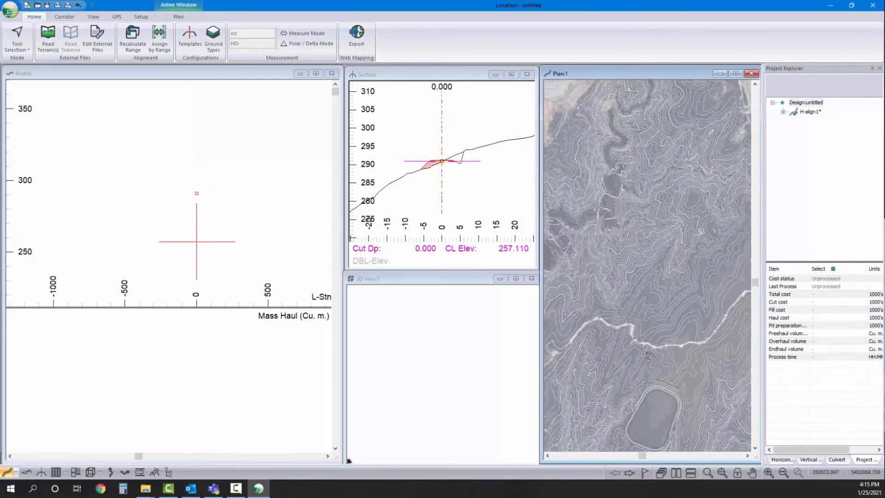
pyautogui.scroll(6, 649, 355)
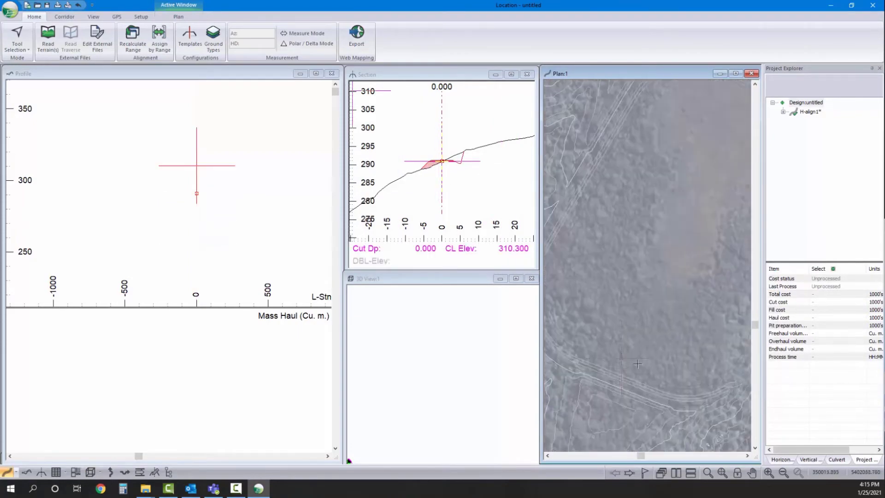
pyautogui.click(658, 370)
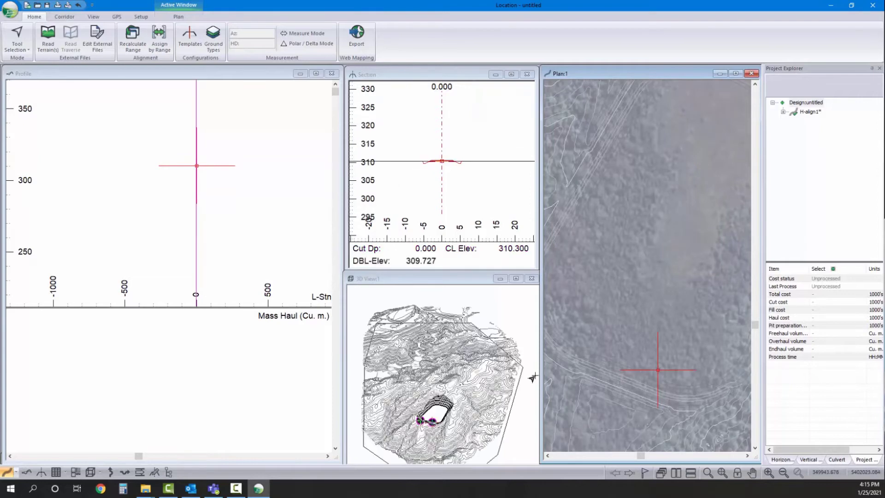
# - Zoom and tilt the 3D view to look into the pit up close
pyautogui.click(426, 361)
pyautogui.scroll(3, 426, 361)
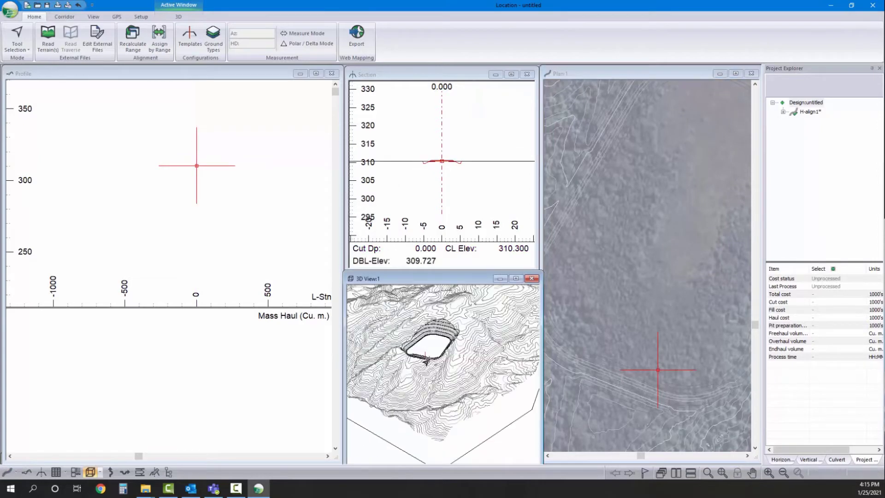
pyautogui.scroll(2, 426, 361)
pyautogui.moveTo(426, 363); pyautogui.dragTo(435, 382)
pyautogui.scroll(2, 434, 357)
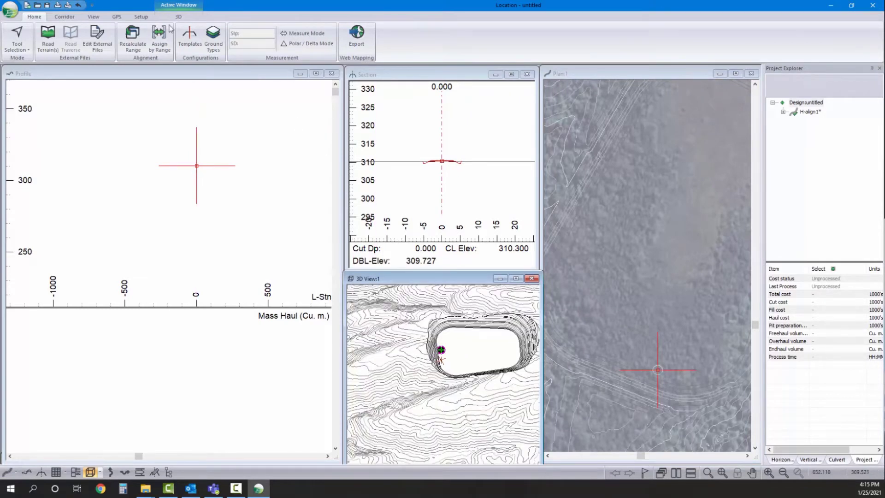
pyautogui.click(190, 37)
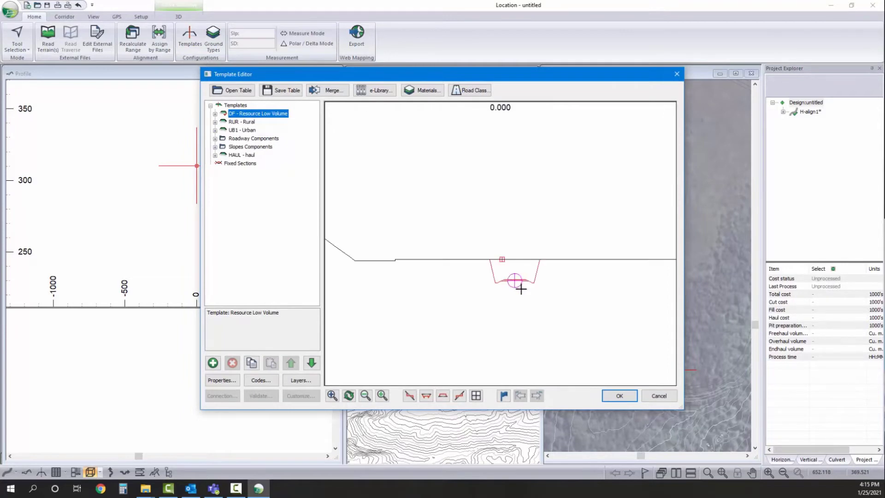
# - Review the DF - Resource Low Volume and HAUL - haul templates without changing them
pyautogui.click(215, 114)
pyautogui.doubleClick(261, 128)
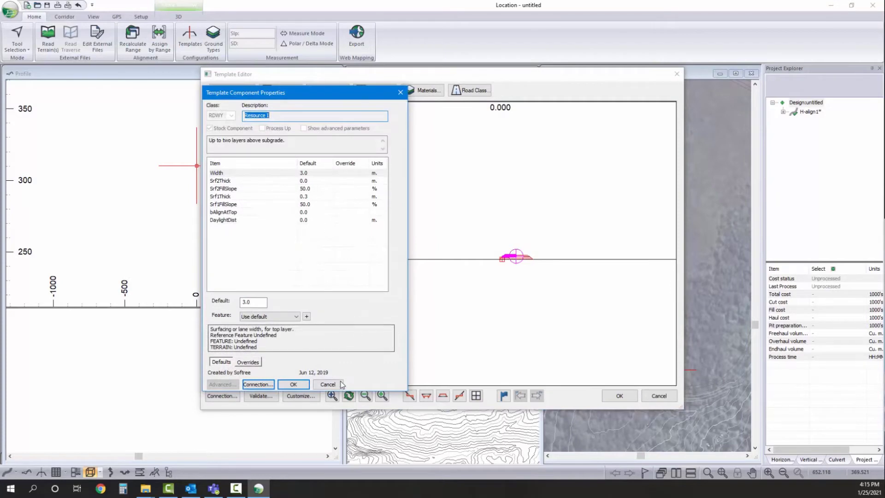
pyautogui.click(342, 384)
pyautogui.click(239, 206)
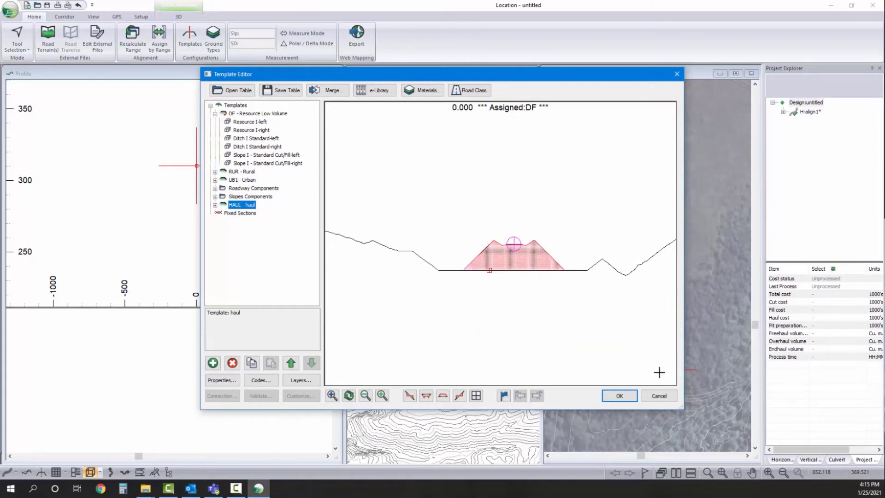
pyautogui.click(659, 396)
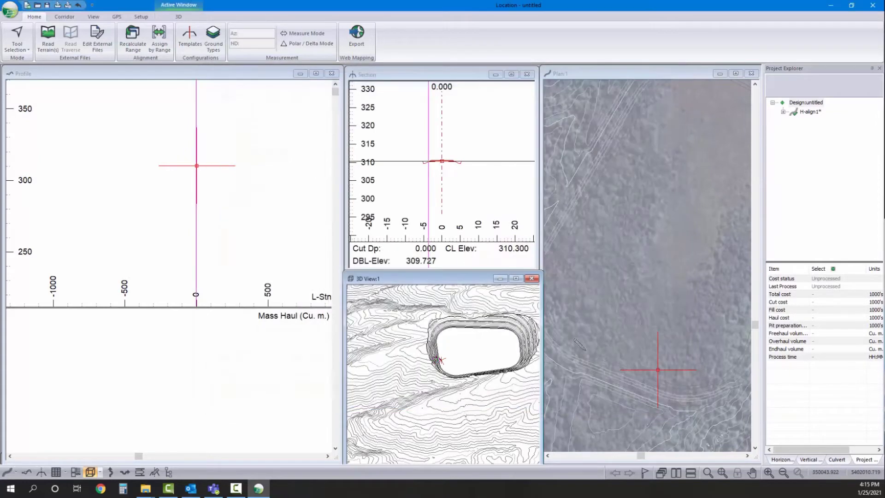
# - Assign the HAUL haul template to both sides of the alignment by range
pyautogui.click(155, 40)
pyautogui.click(322, 170)
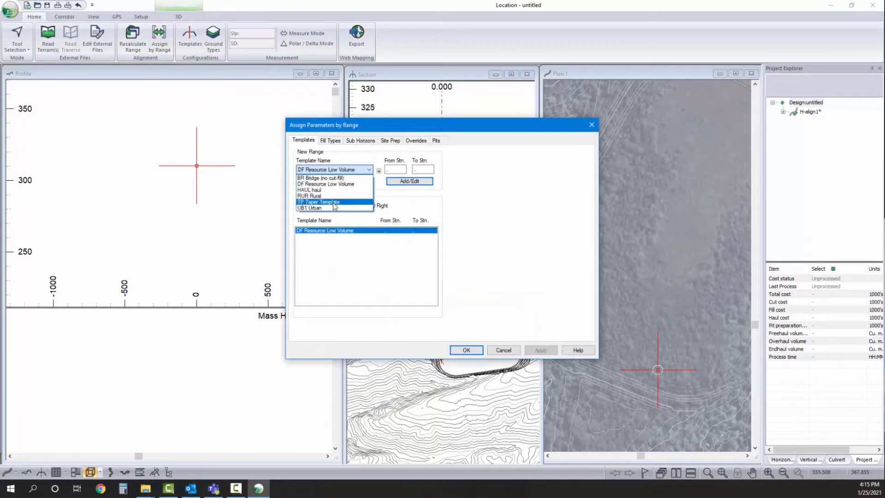
pyautogui.click(355, 190)
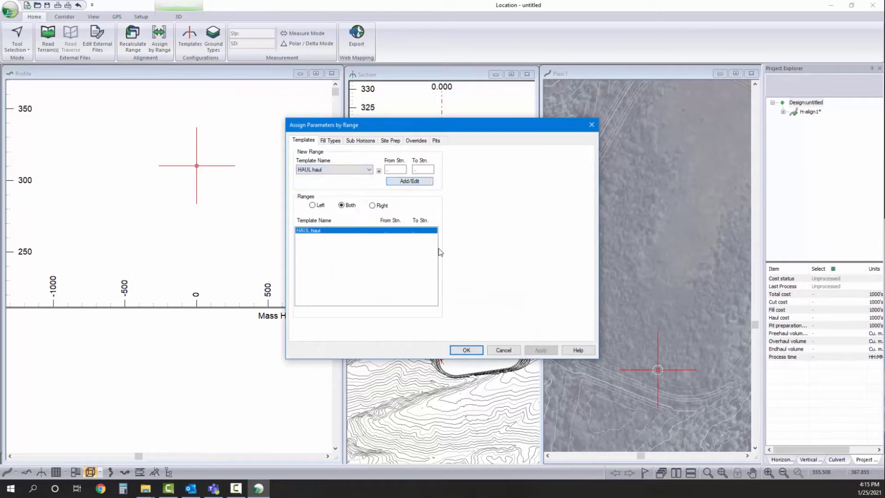
pyautogui.click(467, 351)
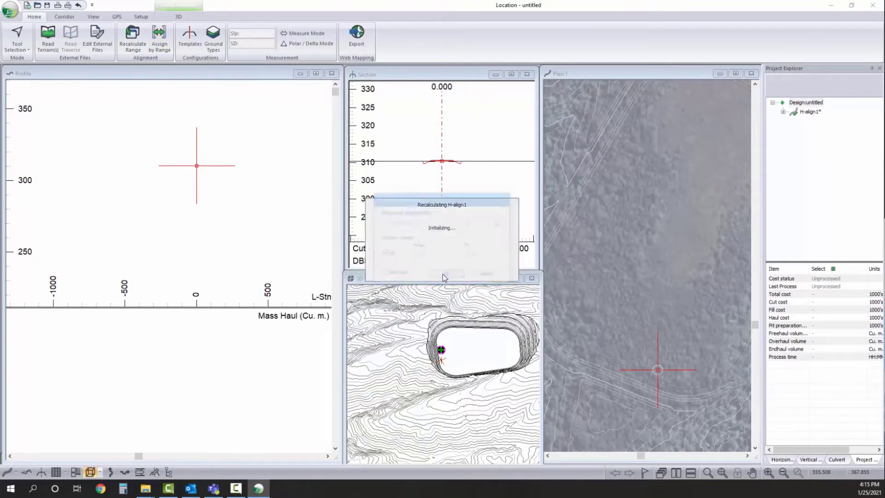
pyautogui.click(604, 316)
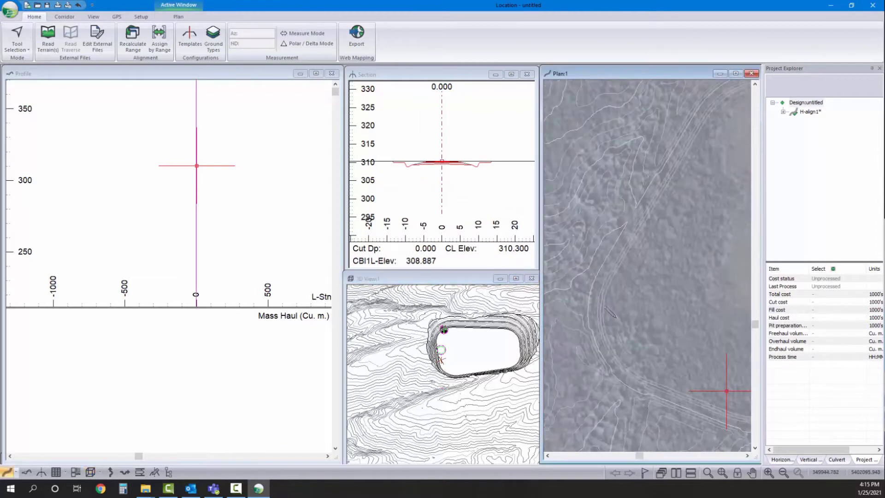
# - Extend H-align1 with new points climbing out of the pit
pyautogui.click(571, 333)
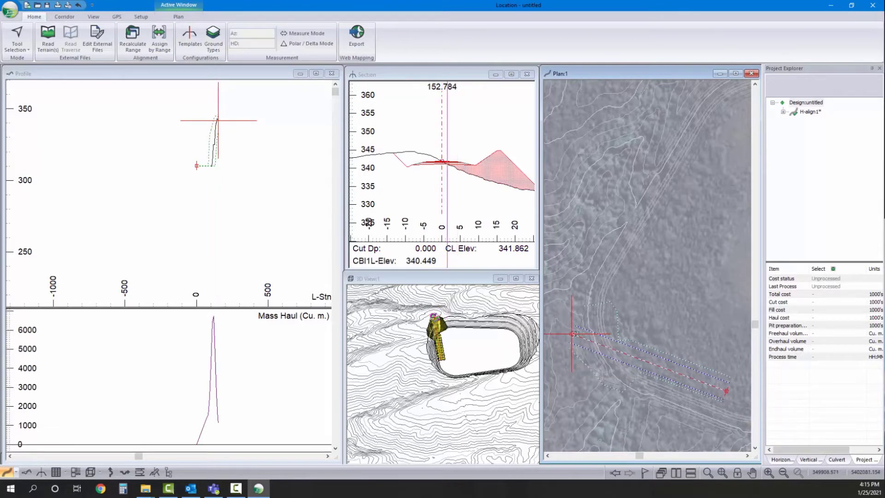
pyautogui.click(560, 329)
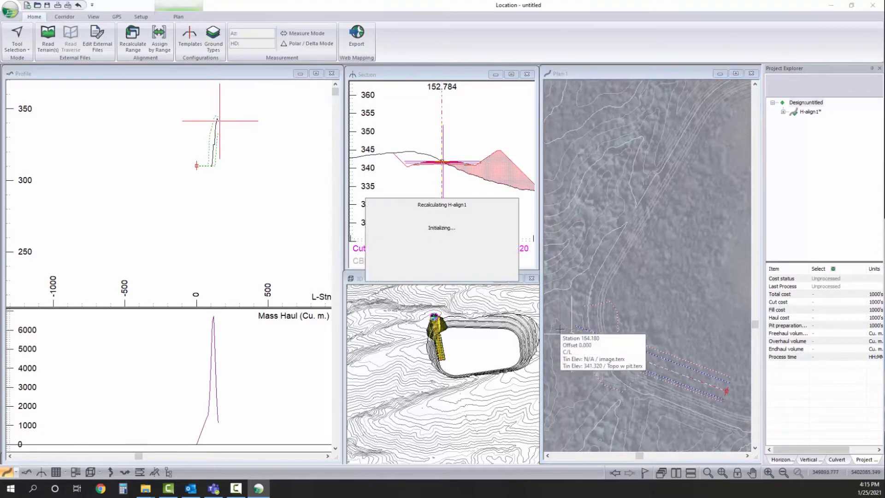
pyautogui.moveTo(647, 323); pyautogui.dragTo(671, 398, button='middle')
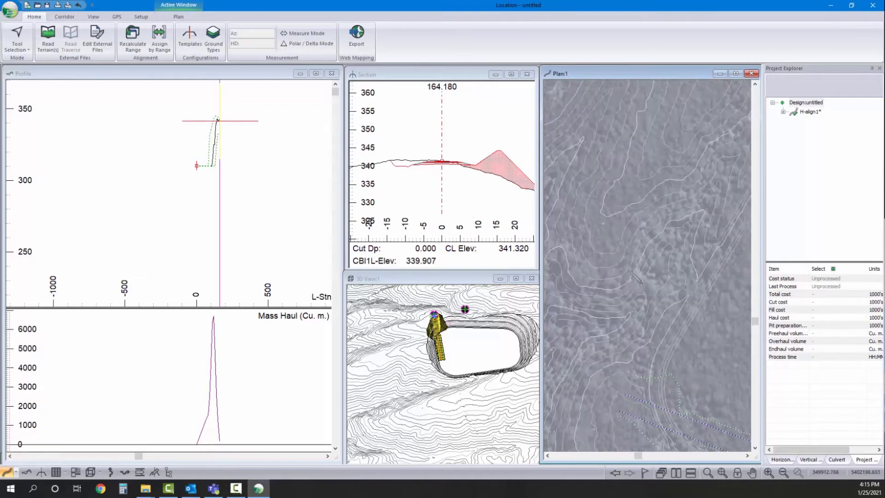
pyautogui.scroll(1, 643, 321)
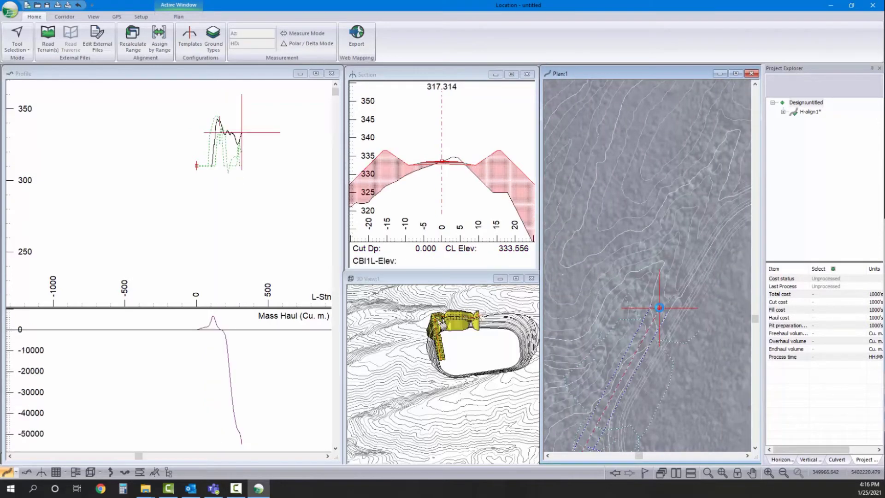
pyautogui.moveTo(686, 289); pyautogui.dragTo(615, 361, button='middle')
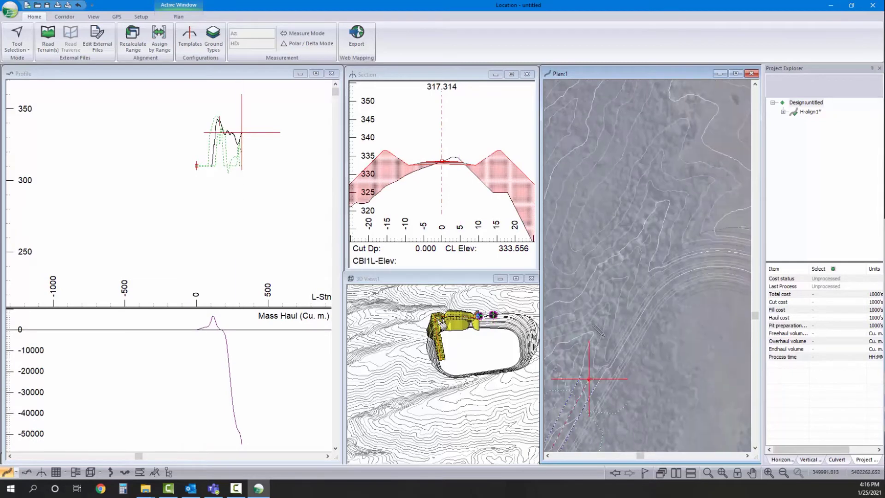
pyautogui.click(603, 333)
# - Continue the alignment uphill toward the tie-in road, ending near station 760
pyautogui.moveTo(664, 261); pyautogui.dragTo(597, 326, button='middle')
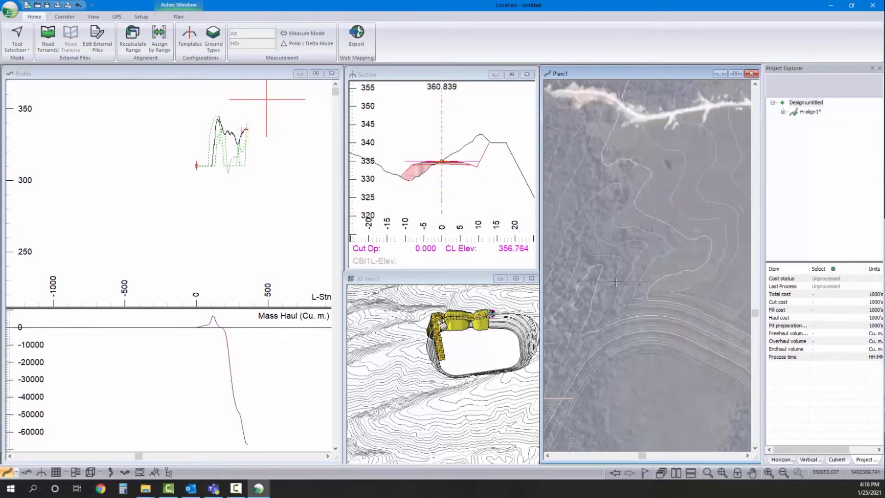
pyautogui.click(616, 281)
pyautogui.moveTo(718, 307); pyautogui.dragTo(605, 289, button='middle')
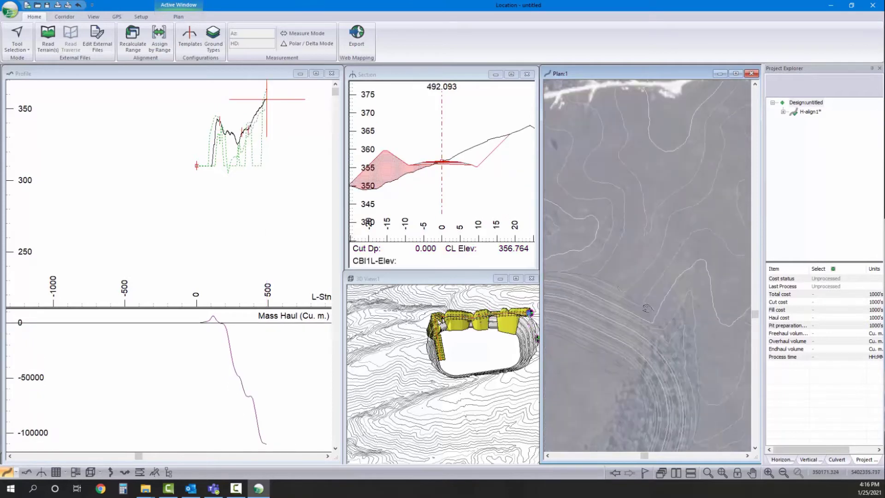
pyautogui.scroll(1, 641, 300)
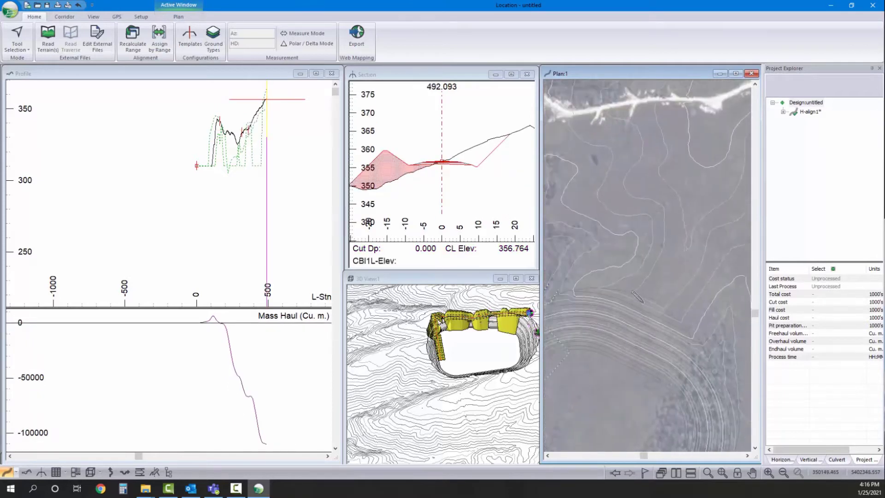
pyautogui.click(655, 285)
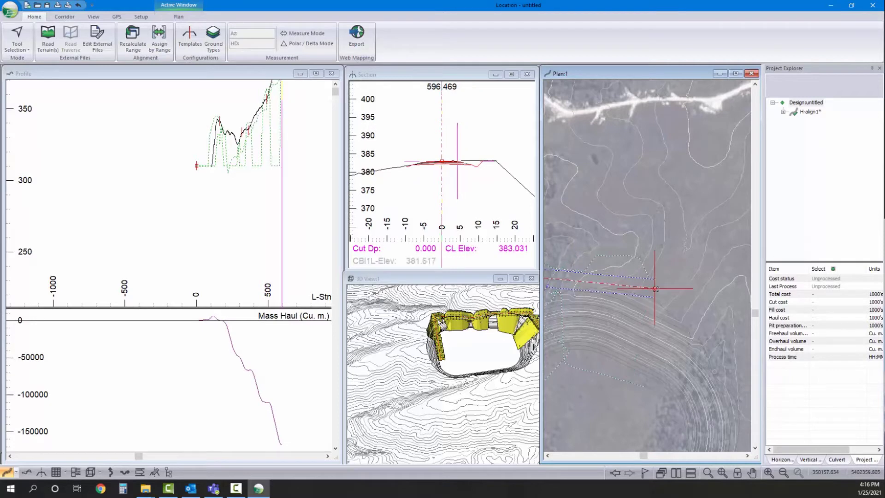
pyautogui.moveTo(680, 296); pyautogui.dragTo(577, 230, button='middle')
pyautogui.scroll(-2, 586, 240)
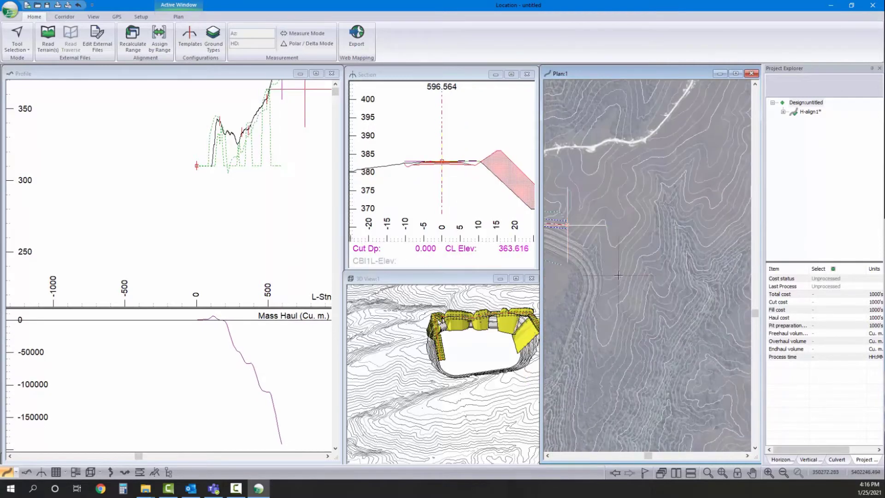
pyautogui.click(619, 276)
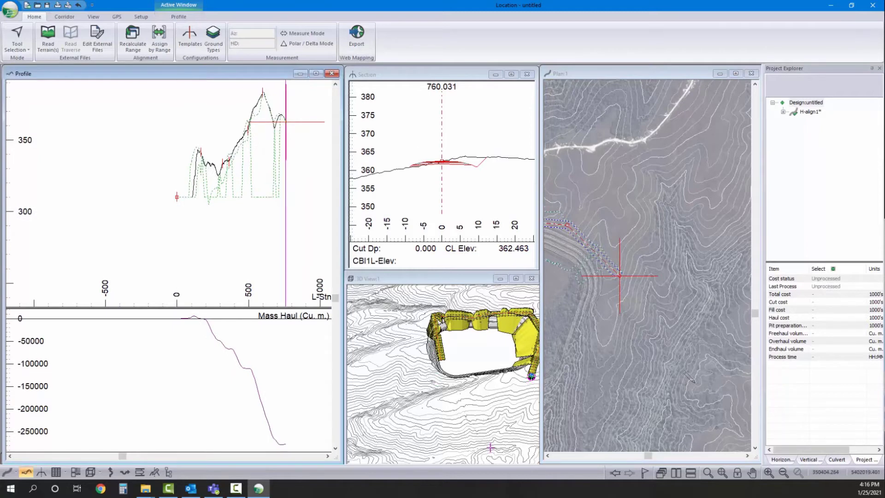
# - Add vertical IPs on the profile near the start of the haul road
pyautogui.moveTo(637, 367); pyautogui.dragTo(698, 344, button='middle')
pyautogui.moveTo(596, 337); pyautogui.dragTo(660, 311, button='middle')
pyautogui.click(270, 159)
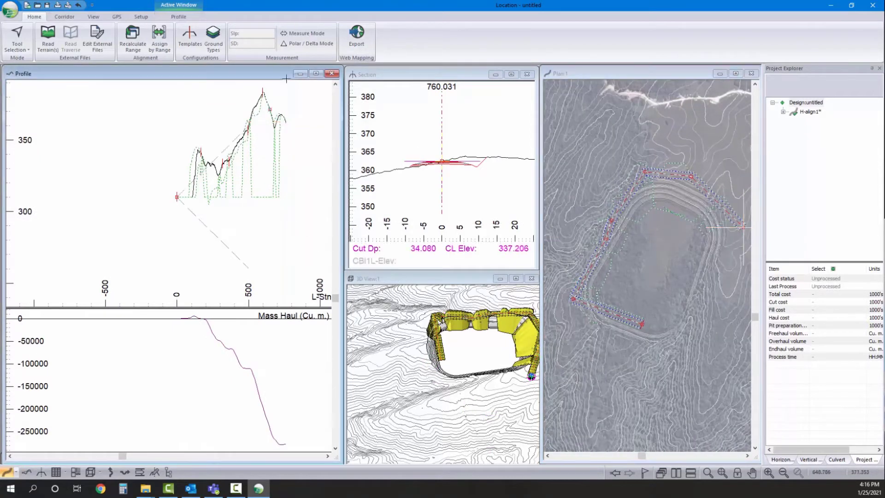
pyautogui.scroll(2, 288, 159)
pyautogui.click(294, 162)
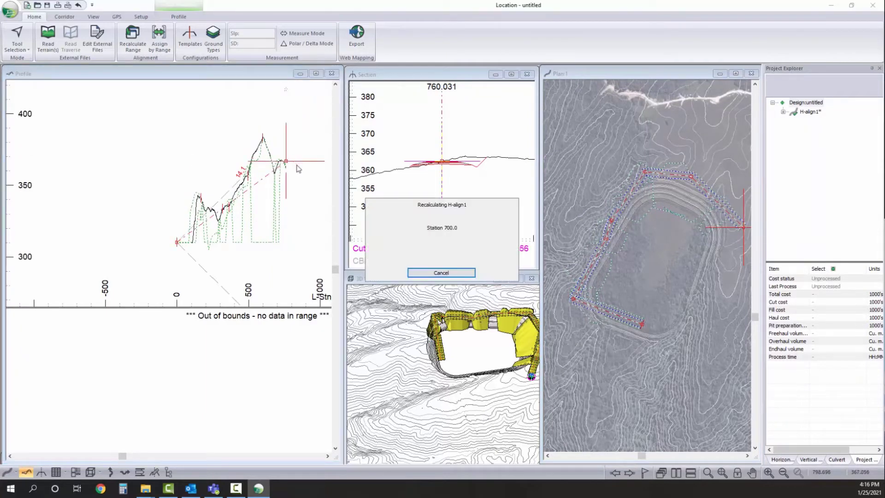
pyautogui.scroll(3, 184, 239)
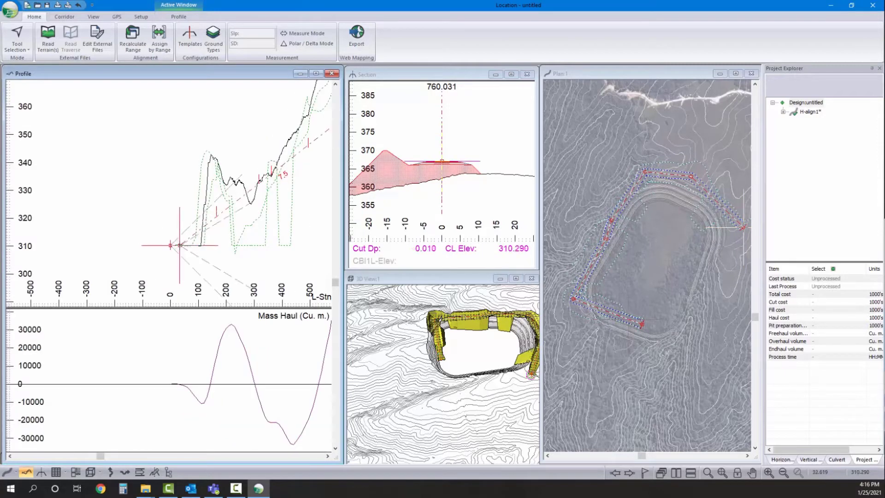
pyautogui.click(180, 245)
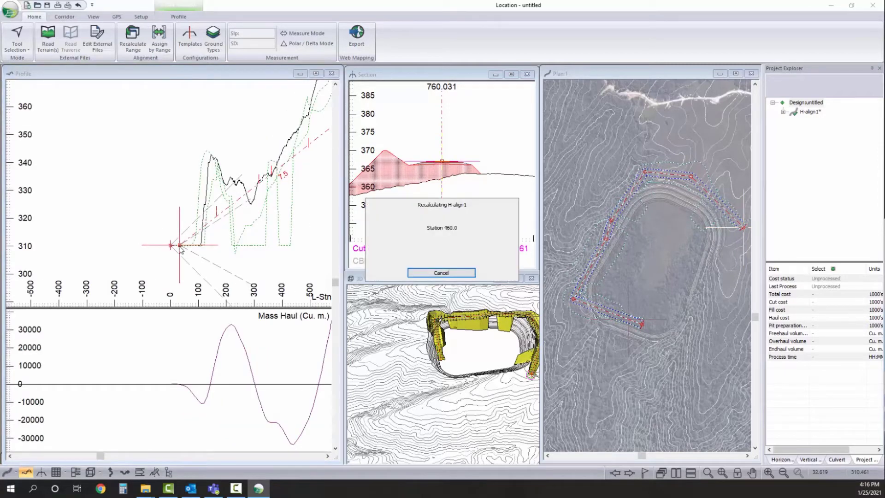
pyautogui.scroll(6, 179, 245)
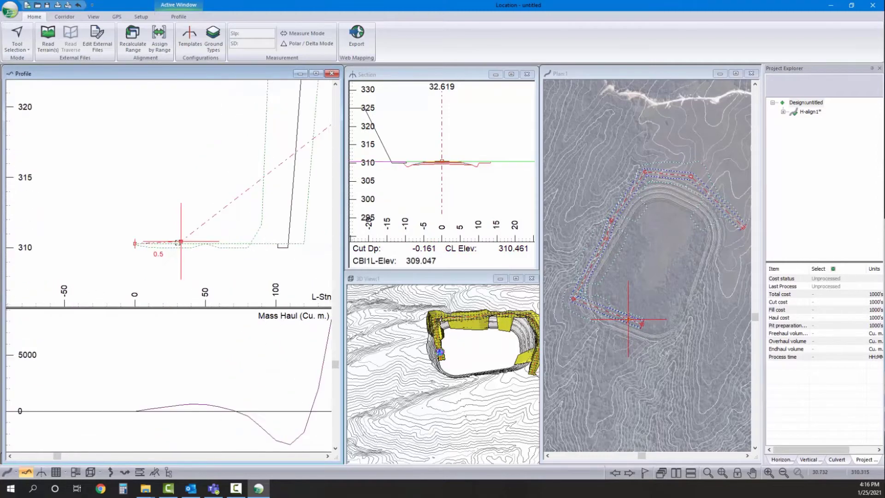
pyautogui.moveTo(177, 242); pyautogui.dragTo(183, 244)
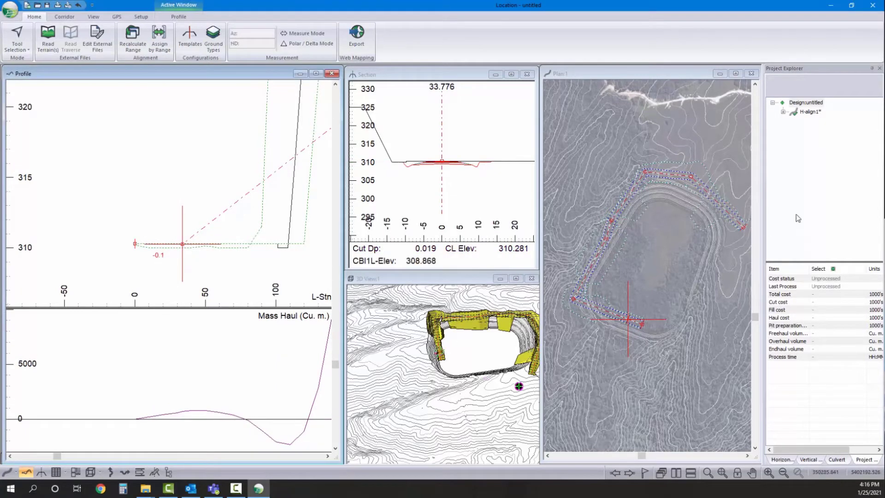
# - Give the new vertical IP a parabolic curve with K 12 and shift it toward station 41
pyautogui.click(810, 460)
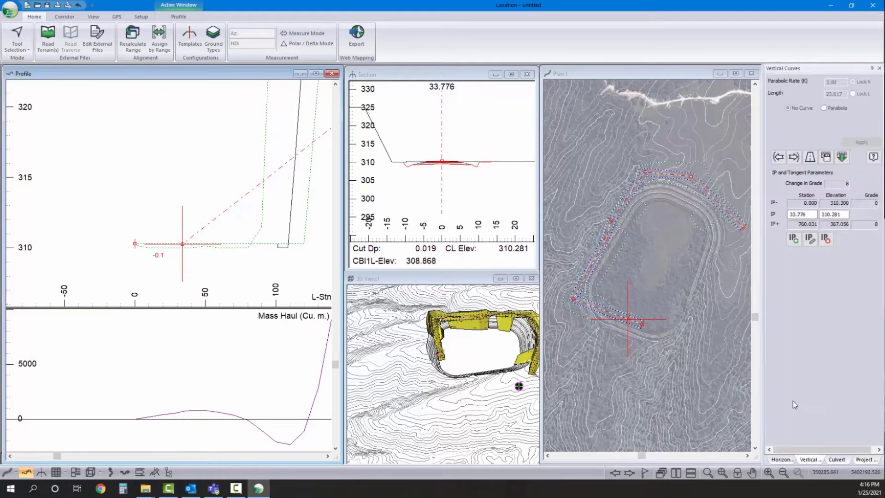
pyautogui.click(825, 109)
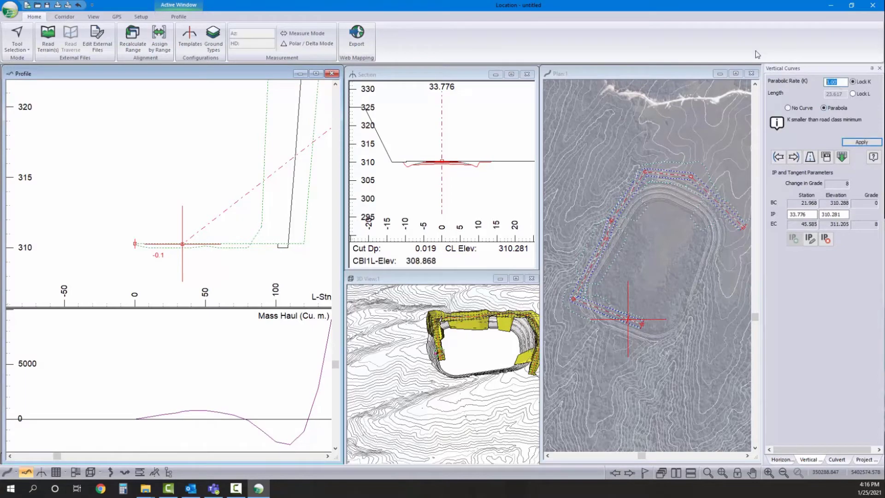
pyautogui.write('12')
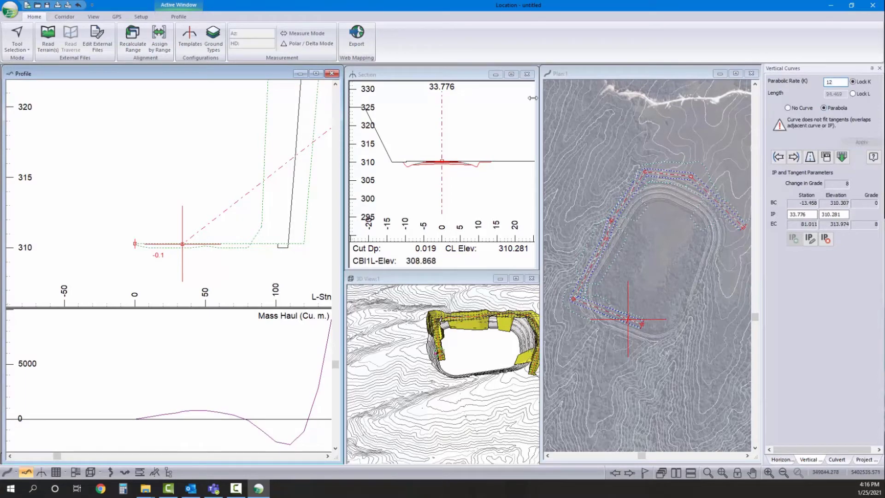
pyautogui.moveTo(182, 244); pyautogui.dragTo(194, 244)
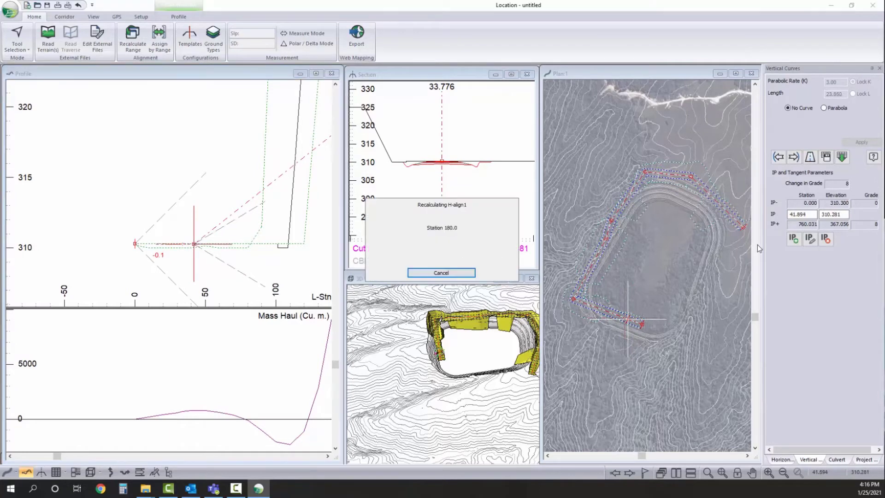
pyautogui.click(825, 108)
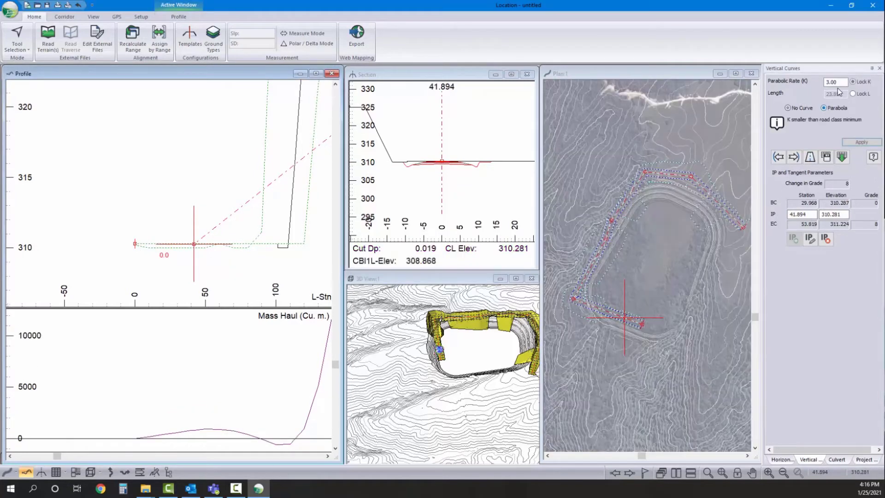
pyautogui.write('12')
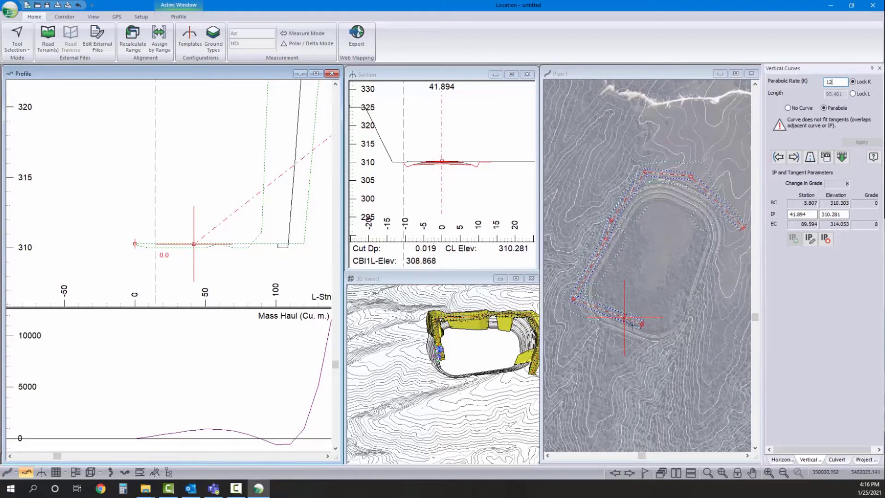
pyautogui.click(650, 326)
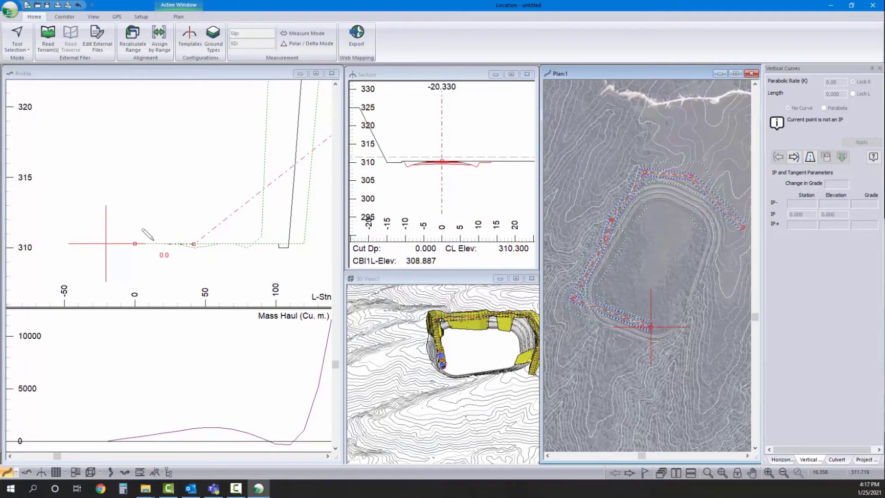
# - Place the first profile IP at station 41.555 with a parabolic vertical curve, K 12
pyautogui.click(106, 244)
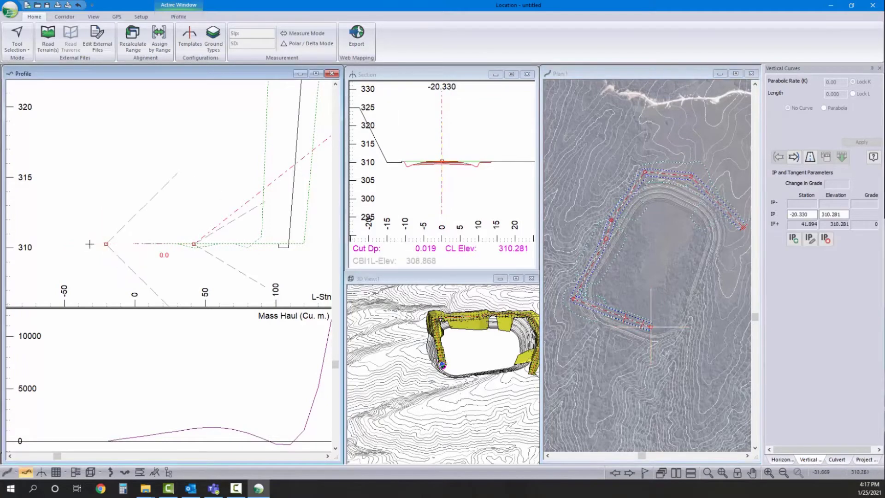
pyautogui.click(88, 244)
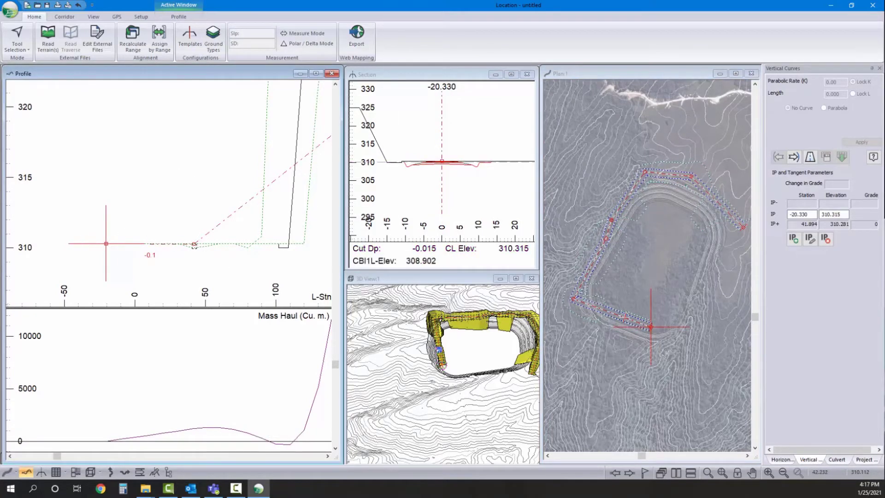
pyautogui.click(194, 245)
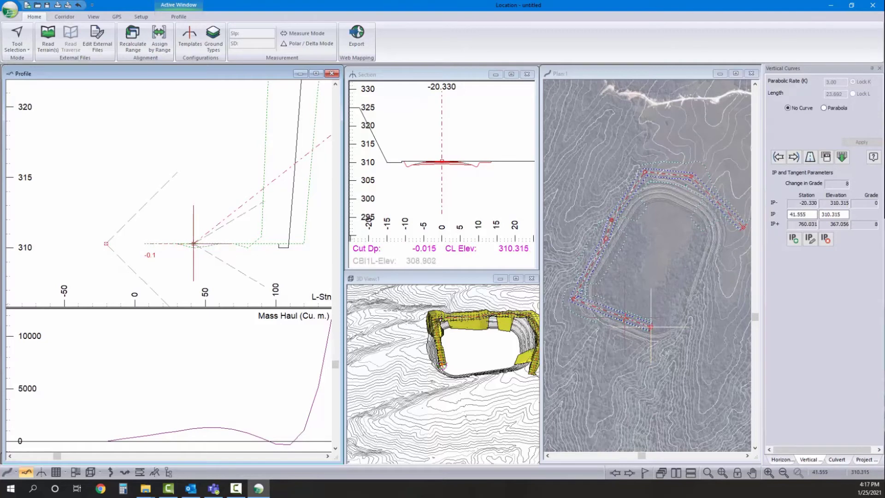
pyautogui.moveTo(194, 245); pyautogui.dragTo(194, 243)
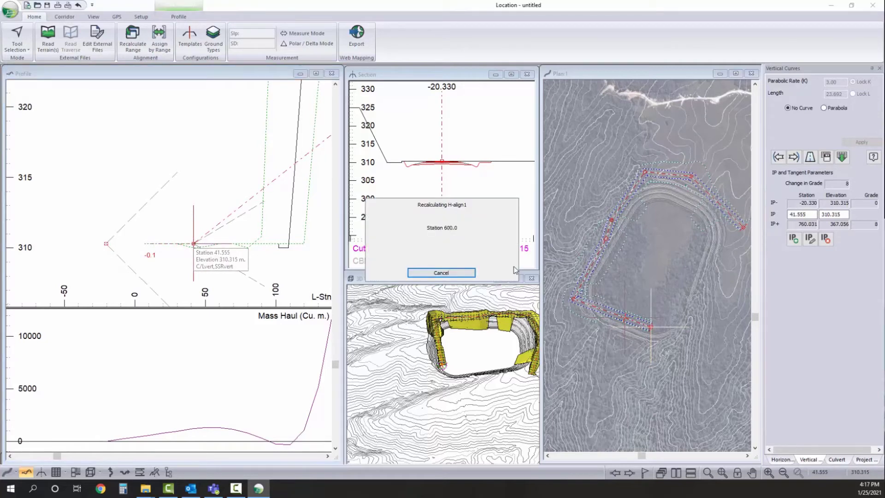
pyautogui.click(825, 108)
pyautogui.click(834, 81)
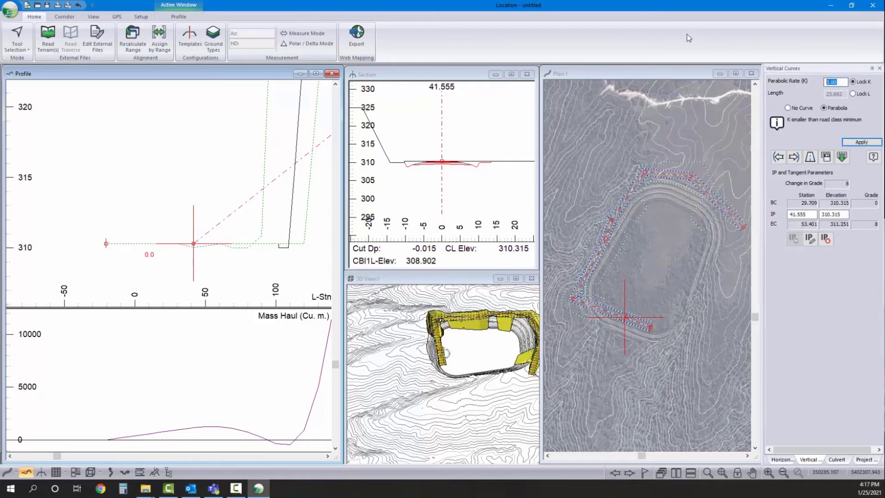
pyautogui.write('12')
pyautogui.press('Return')
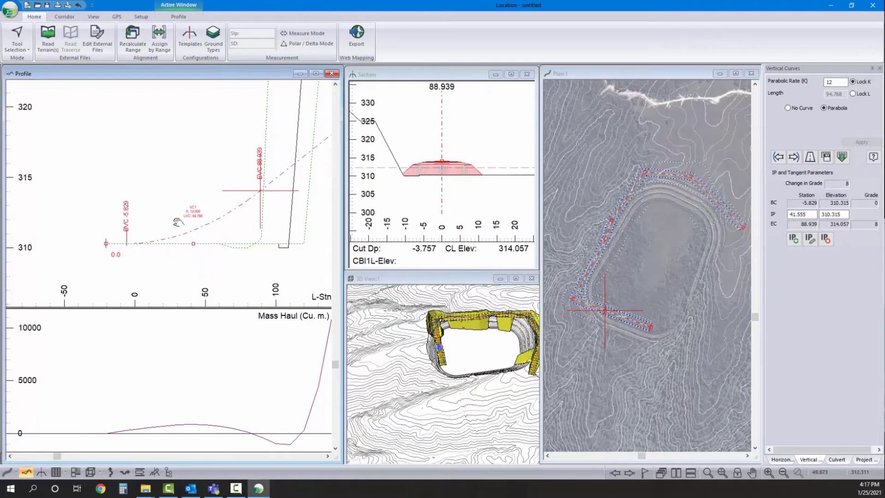
# - Zoom out the profile and orbit the 3D view to a top-down look
pyautogui.scroll(-1, 146, 200)
pyautogui.scroll(-3, 152, 205)
pyautogui.scroll(-2, 193, 208)
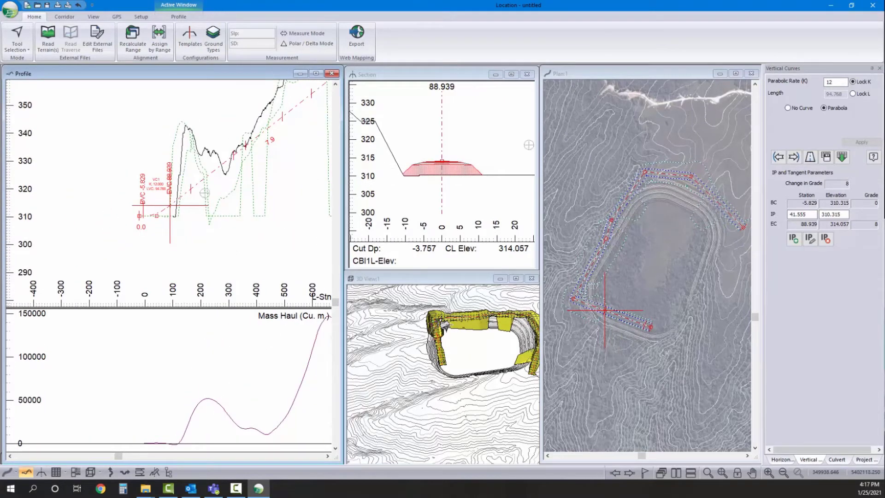
pyautogui.scroll(3, 446, 327)
pyautogui.scroll(-2, 470, 348)
pyautogui.click(473, 349)
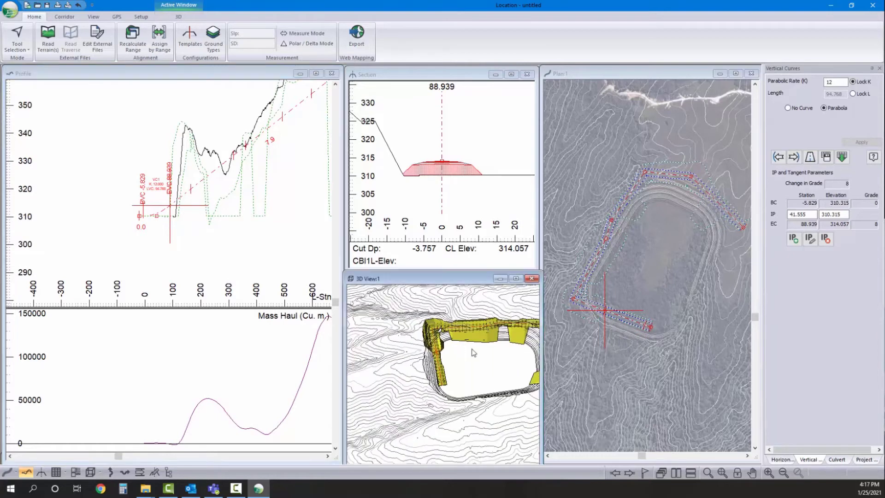
pyautogui.moveTo(279, 195); pyautogui.dragTo(250, 230, button='middle')
pyautogui.rightClick(214, 228)
pyautogui.click(239, 244)
pyautogui.moveTo(430, 334); pyautogui.dragTo(466, 368)
pyautogui.scroll(-1, 187, 207)
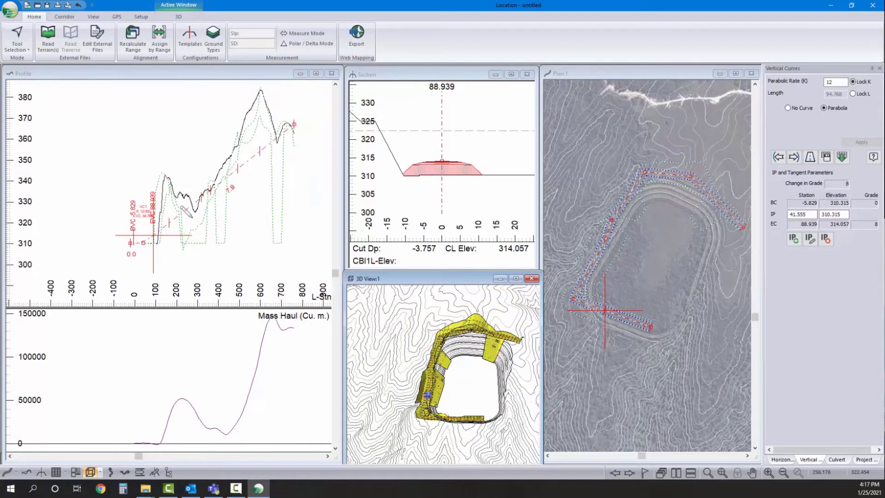
pyautogui.scroll(4, 429, 402)
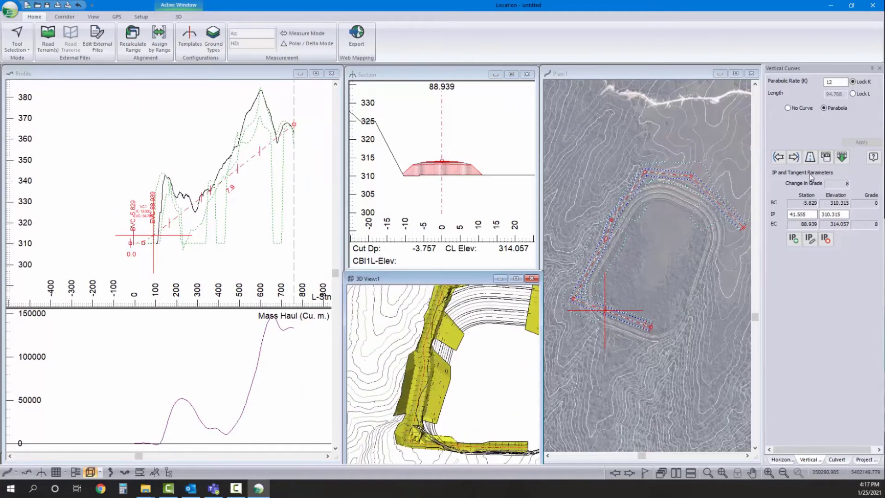
# - Auto-generate default 100 m radius curves at every horizontal IP, then lower the end profile IP slightly
pyautogui.click(799, 158)
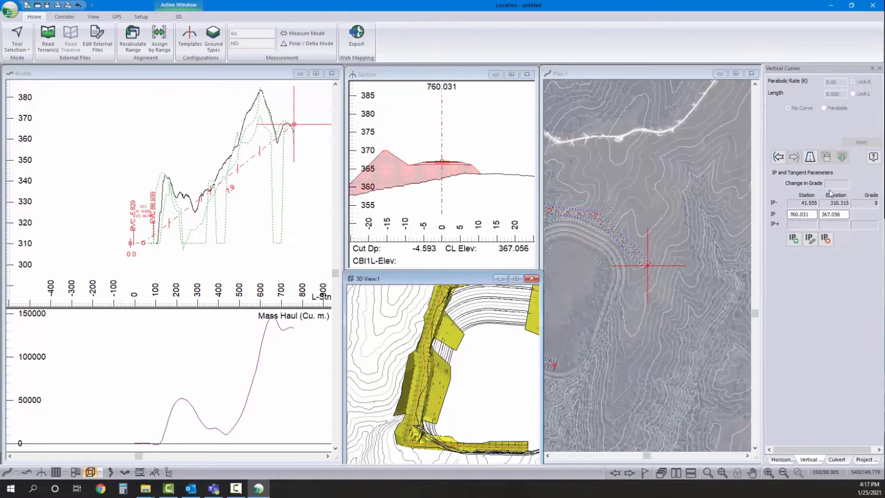
pyautogui.click(783, 461)
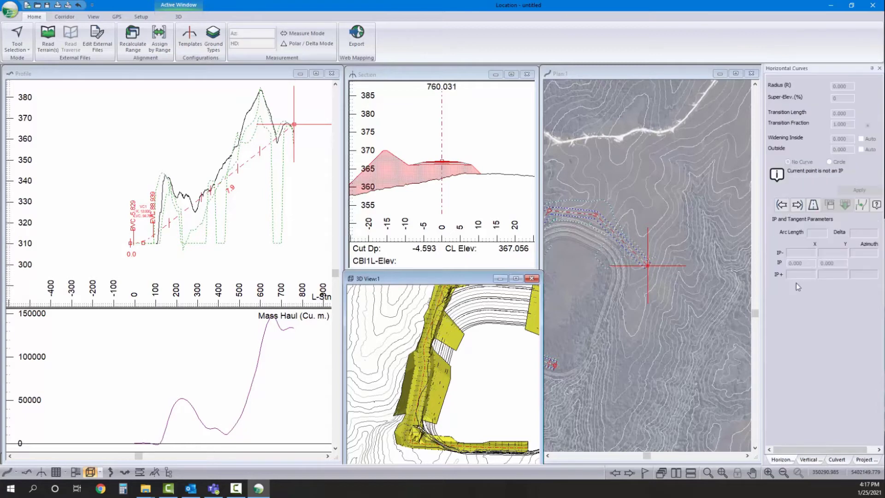
pyautogui.click(875, 206)
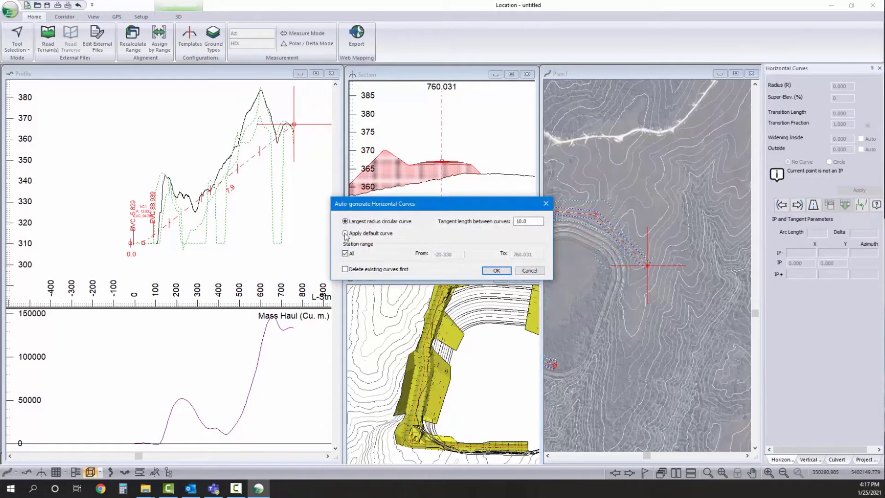
pyautogui.click(346, 233)
pyautogui.click(496, 271)
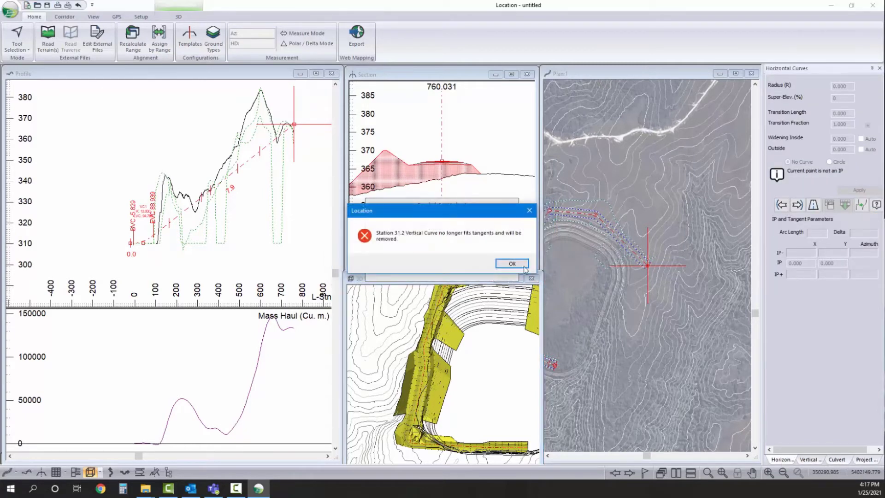
pyautogui.click(520, 263)
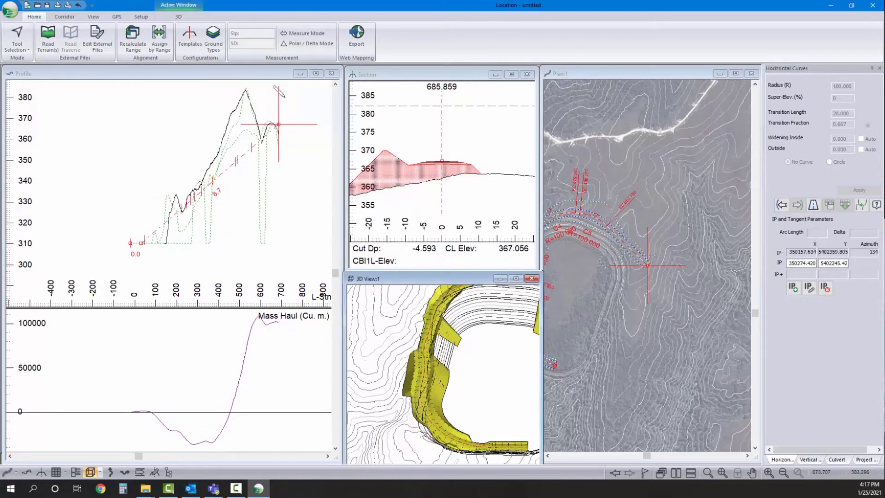
pyautogui.click(280, 124)
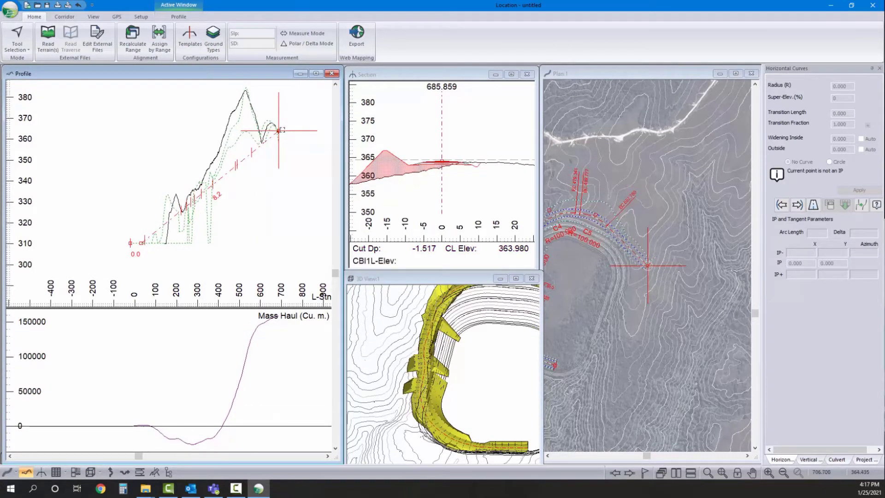
pyautogui.moveTo(280, 130); pyautogui.dragTo(281, 133)
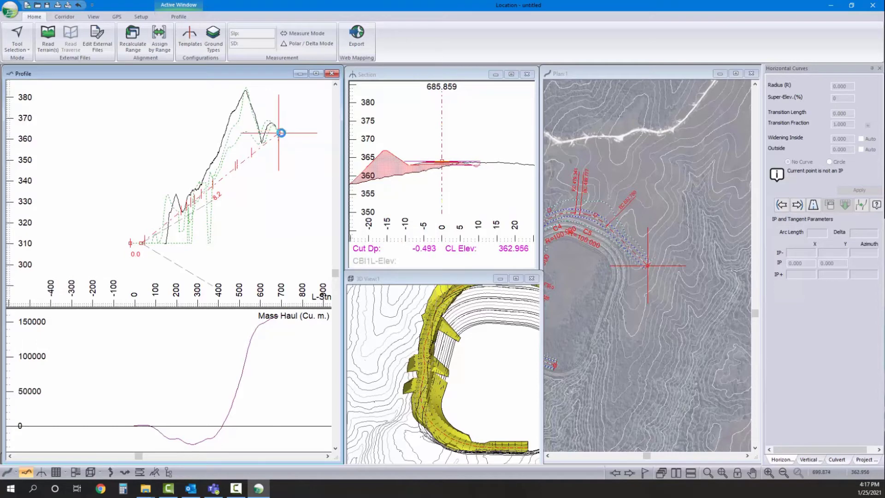
# - Restore the first vertical curve with K = 12 and check the cross section at station 350
pyautogui.click(778, 157)
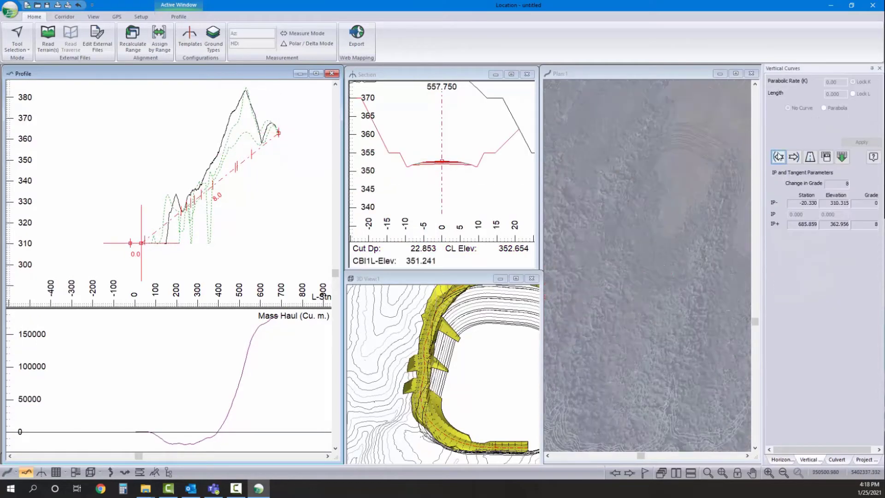
pyautogui.write('12')
pyautogui.press('Return')
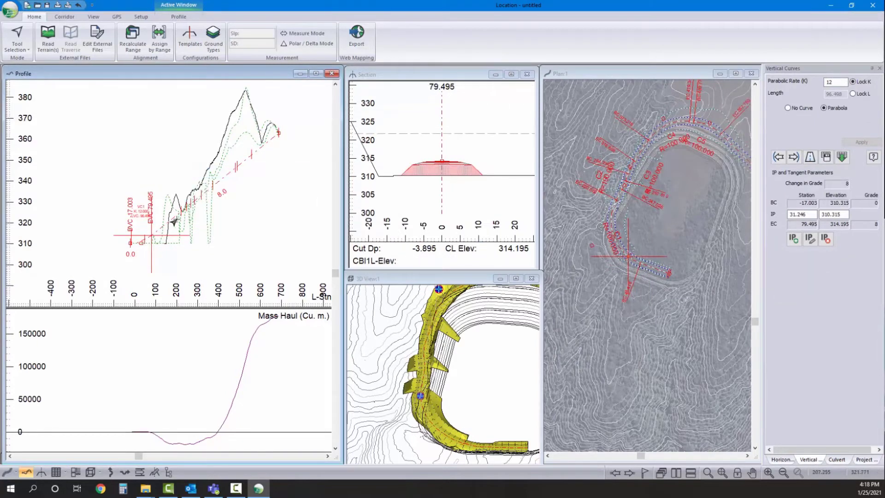
pyautogui.scroll(2, 170, 224)
pyautogui.click(224, 178)
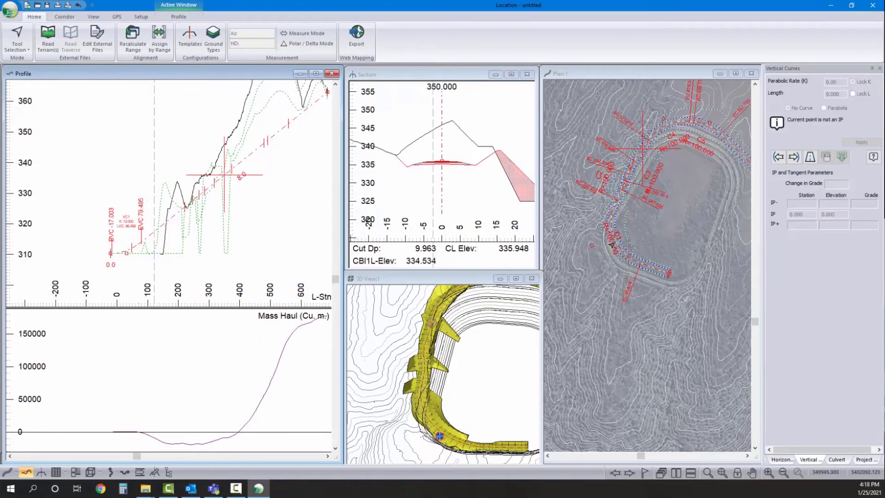
pyautogui.scroll(3, 611, 202)
pyautogui.scroll(-2, 616, 231)
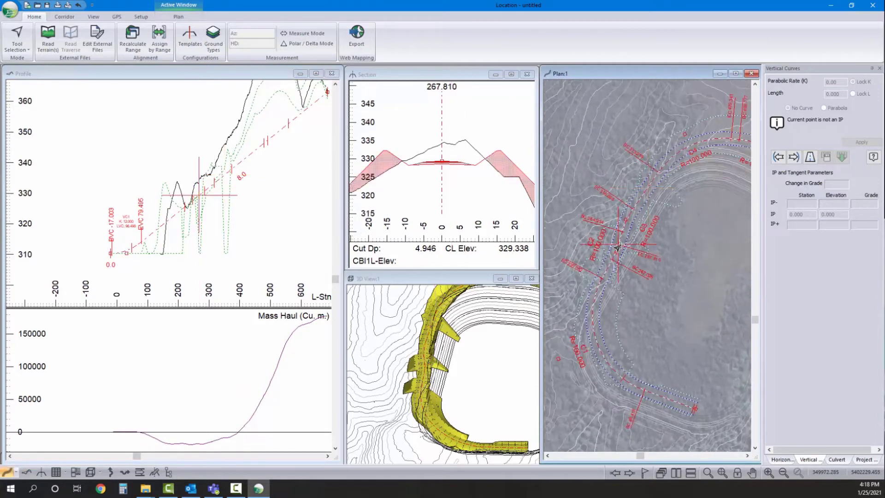
# - Shift horizontal IPs along the pit curves, nudging the IP near curve C3 slightly left
pyautogui.rightClick(628, 247)
pyautogui.click(663, 261)
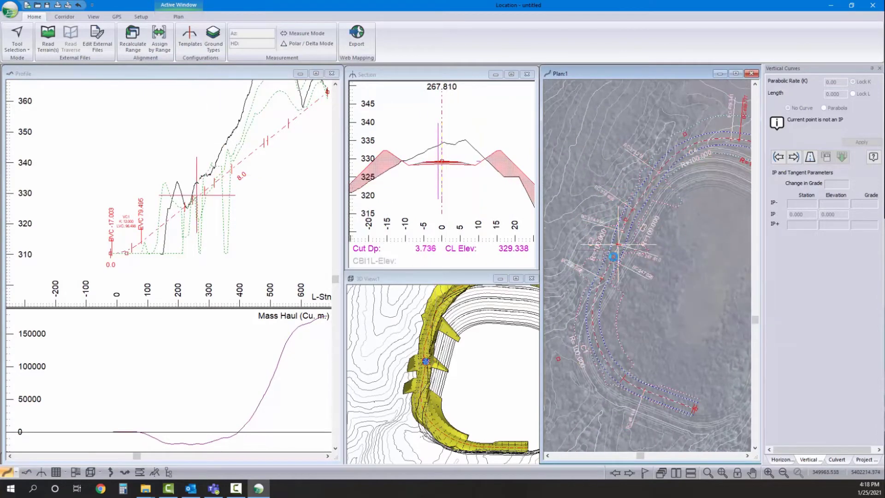
pyautogui.moveTo(613, 257); pyautogui.dragTo(613, 259)
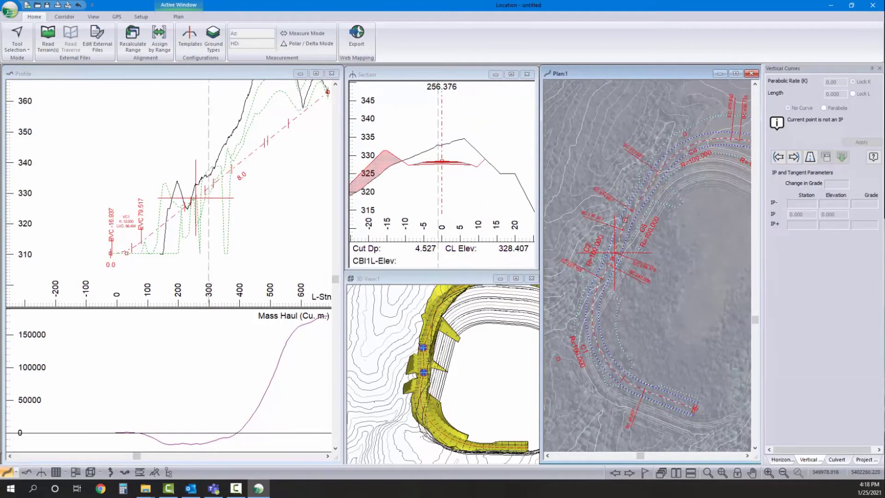
pyautogui.rightClick(623, 214)
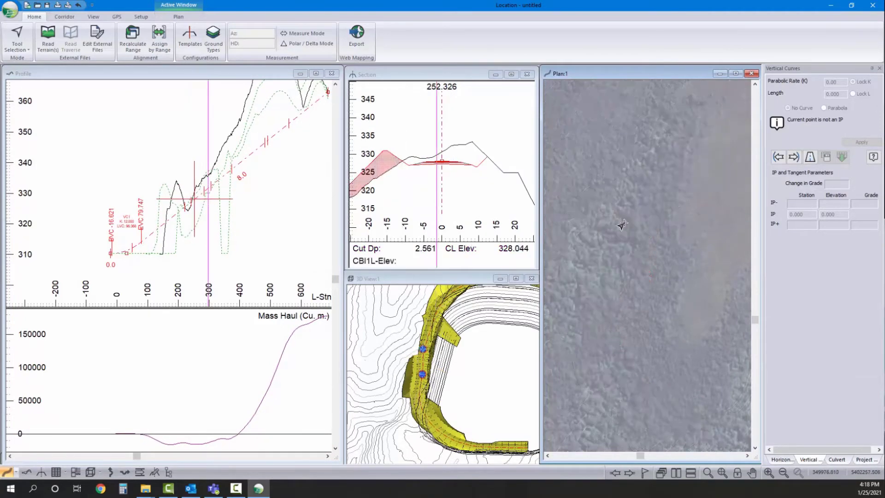
pyautogui.click(635, 220)
pyautogui.click(630, 220)
pyautogui.click(632, 214)
pyautogui.rightClick(642, 206)
pyautogui.click(651, 220)
pyautogui.click(680, 144)
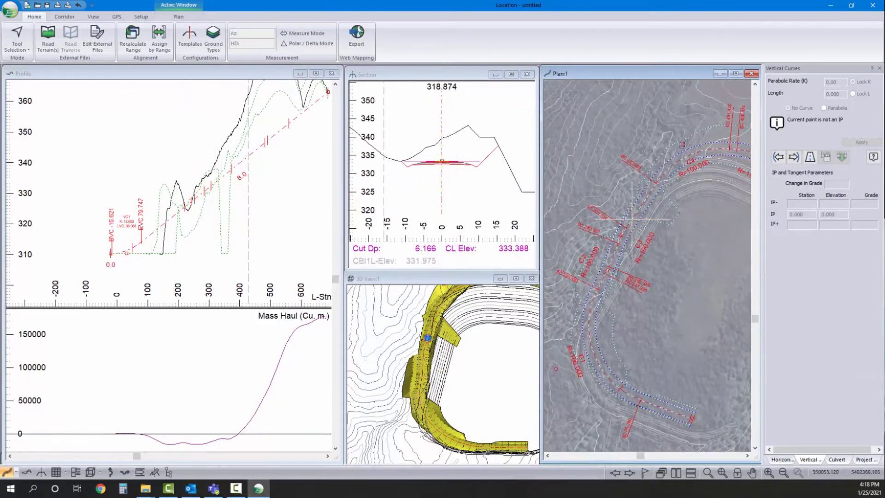
pyautogui.click(623, 239)
pyautogui.moveTo(622, 239); pyautogui.dragTo(620, 238)
# - Inspect the road near curve C4 at station 480 and move its horizontal IP left
pyautogui.click(674, 149)
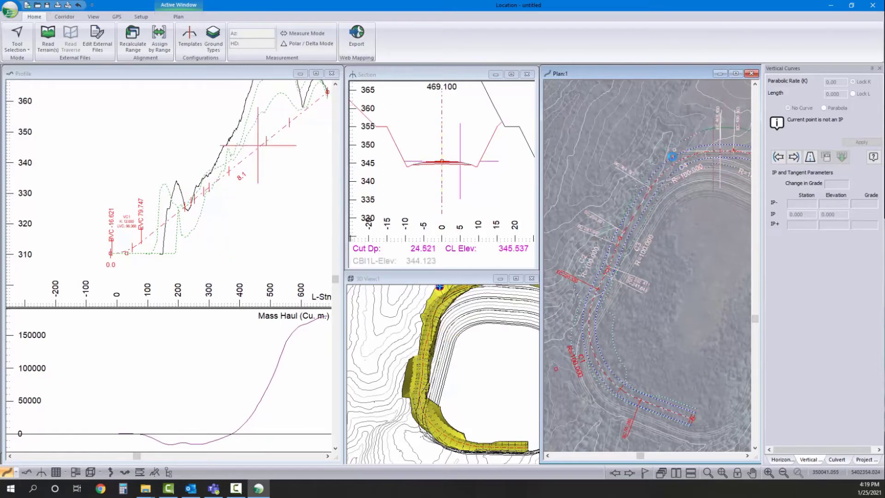
pyautogui.click(672, 156)
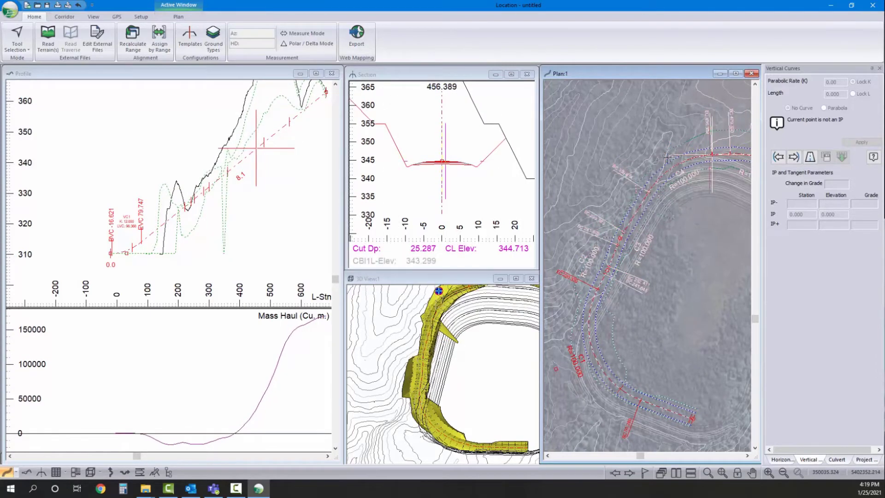
pyautogui.moveTo(460, 334); pyautogui.dragTo(432, 361)
pyautogui.scroll(5, 447, 364)
pyautogui.click(430, 362)
pyautogui.moveTo(670, 252); pyautogui.dragTo(638, 258, button='middle')
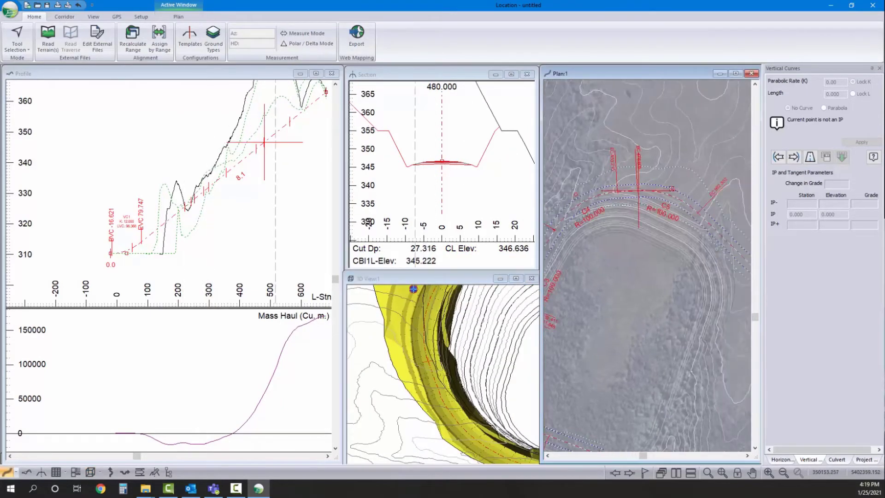
pyautogui.moveTo(675, 189); pyautogui.dragTo(657, 189)
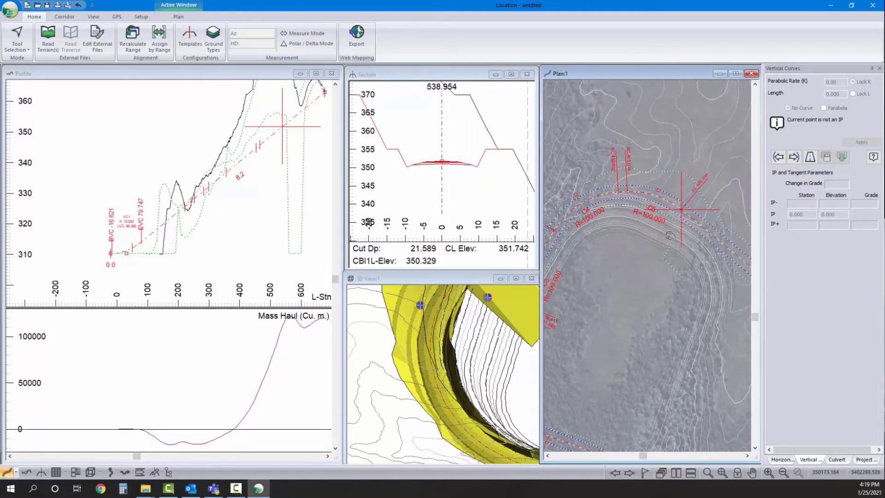
# - Jump to the end of the alignment and raise the end profile IP
pyautogui.moveTo(683, 235); pyautogui.dragTo(599, 199, button='middle')
pyautogui.click(683, 237)
pyautogui.click(474, 271)
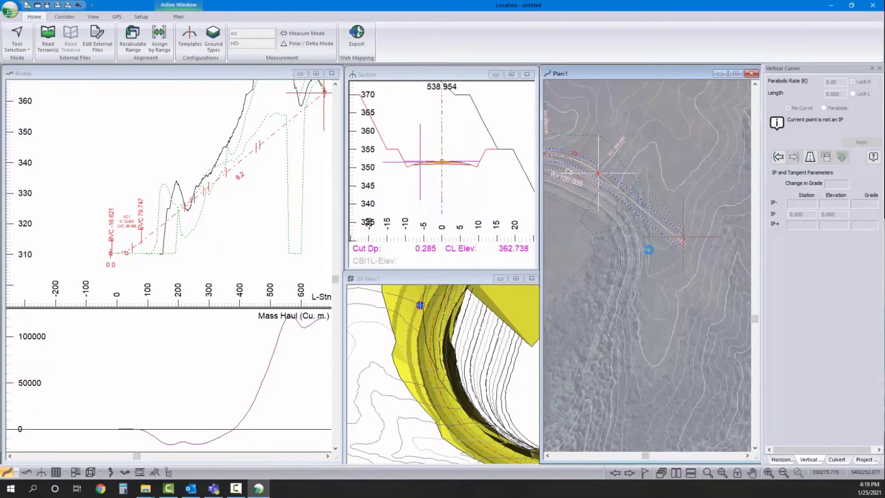
pyautogui.moveTo(281, 149); pyautogui.dragTo(252, 183, button='middle')
pyautogui.moveTo(295, 125)
pyautogui.mouseDown()
pyautogui.moveTo(299, 115)
pyautogui.moveTo(298, 125)
pyautogui.mouseUp()
# - Reshape the curve near station 520 by nudging its surrounding IPs in the plan
pyautogui.click(687, 239)
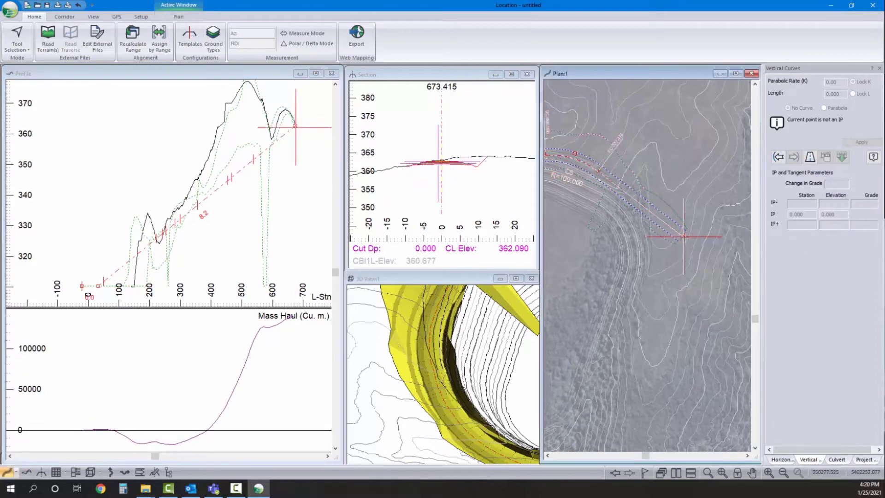
pyautogui.click(299, 126)
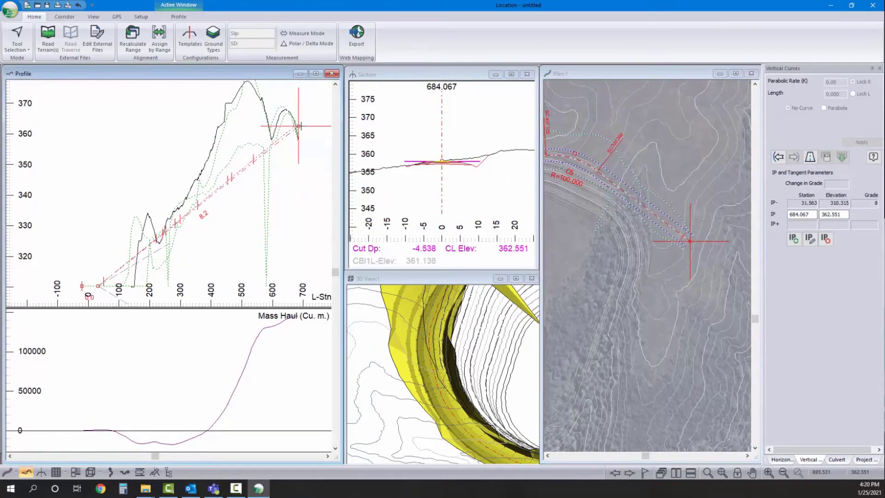
pyautogui.click(249, 166)
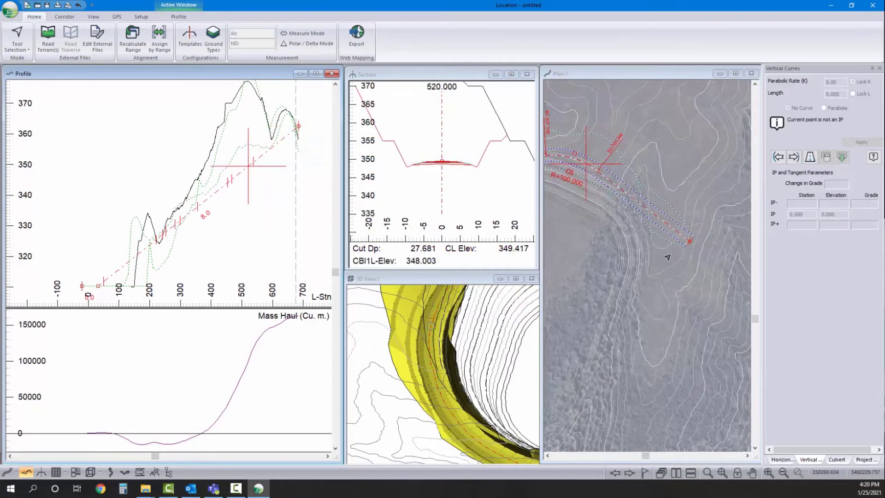
pyautogui.moveTo(574, 144); pyautogui.dragTo(658, 201, button='middle')
pyautogui.rightClick(657, 200)
pyautogui.click(653, 208)
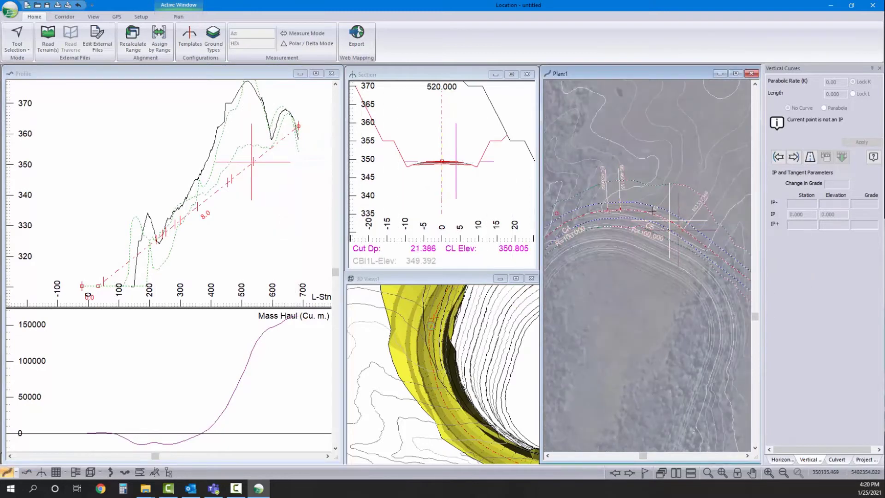
pyautogui.moveTo(652, 210); pyautogui.dragTo(653, 210)
pyautogui.moveTo(742, 274); pyautogui.dragTo(684, 241, button='middle')
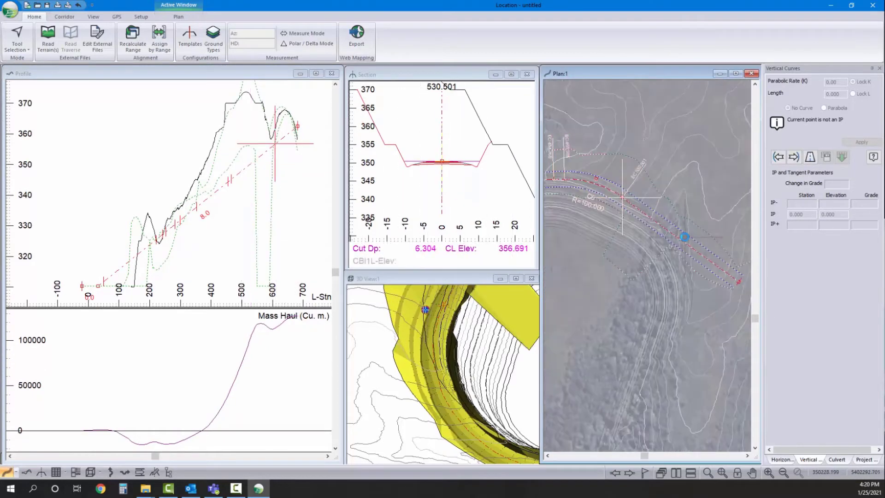
pyautogui.moveTo(596, 178); pyautogui.dragTo(592, 179)
pyautogui.moveTo(682, 237); pyautogui.dragTo(680, 227)
pyautogui.moveTo(586, 180); pyautogui.dragTo(650, 217, button='middle')
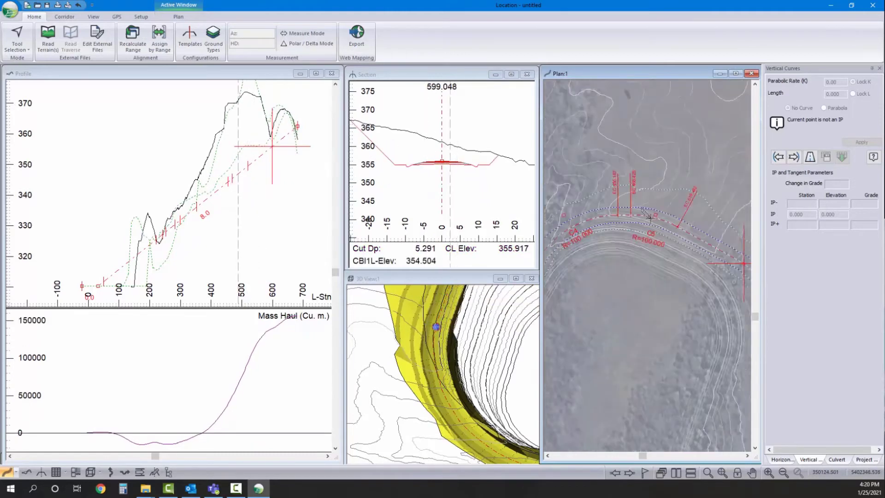
# - Move the C5 IP slightly down-left, then review the road in 3D at stations 509 and 522
pyautogui.moveTo(656, 216); pyautogui.dragTo(653, 217)
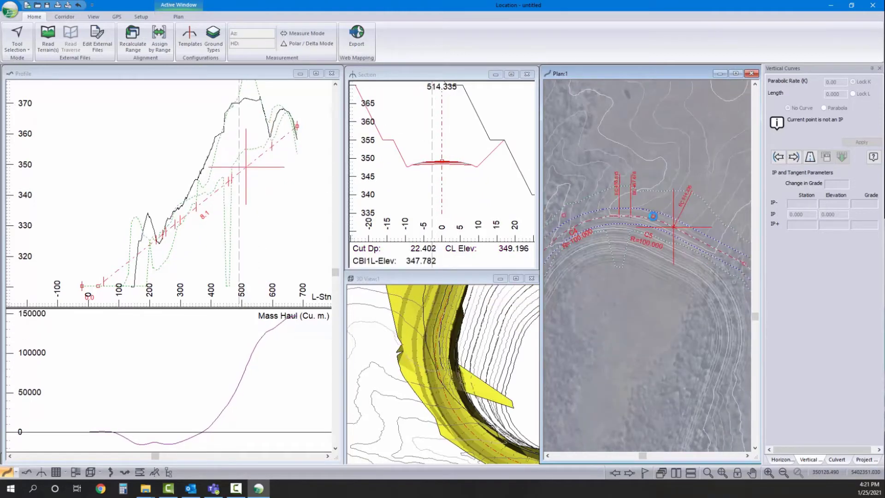
pyautogui.moveTo(574, 211); pyautogui.dragTo(600, 216, button='middle')
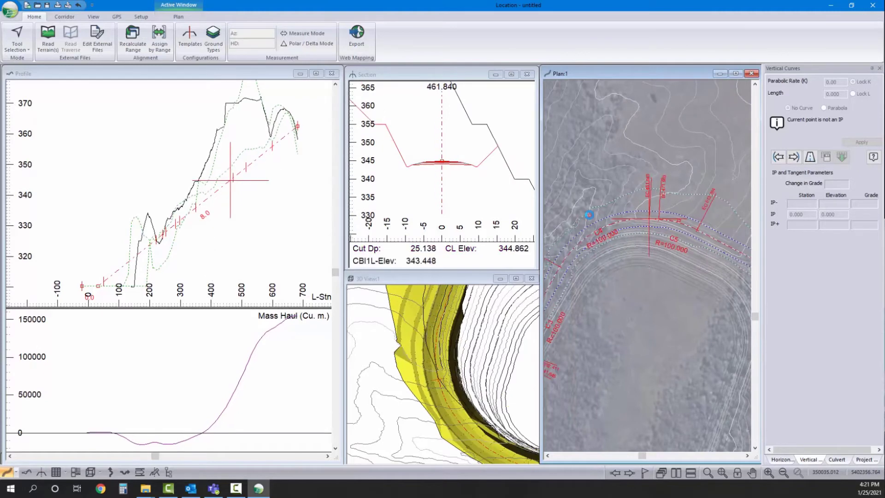
pyautogui.moveTo(659, 240); pyautogui.dragTo(590, 215, button='middle')
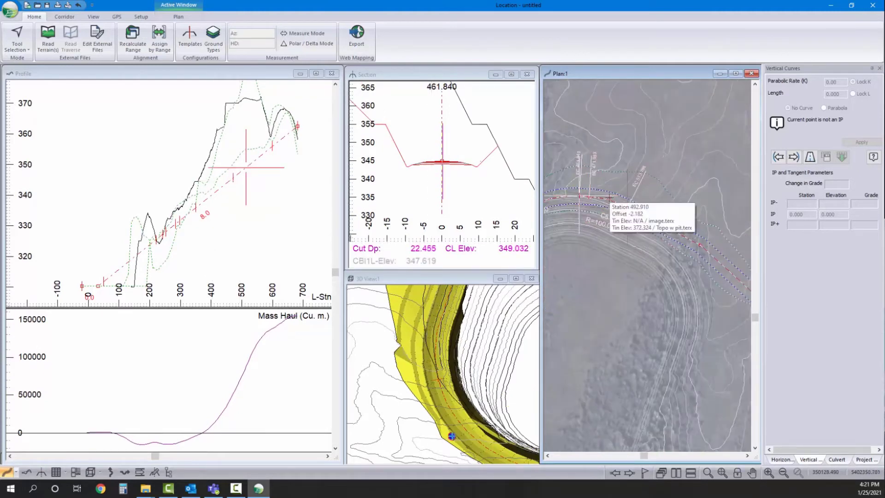
pyautogui.click(609, 200)
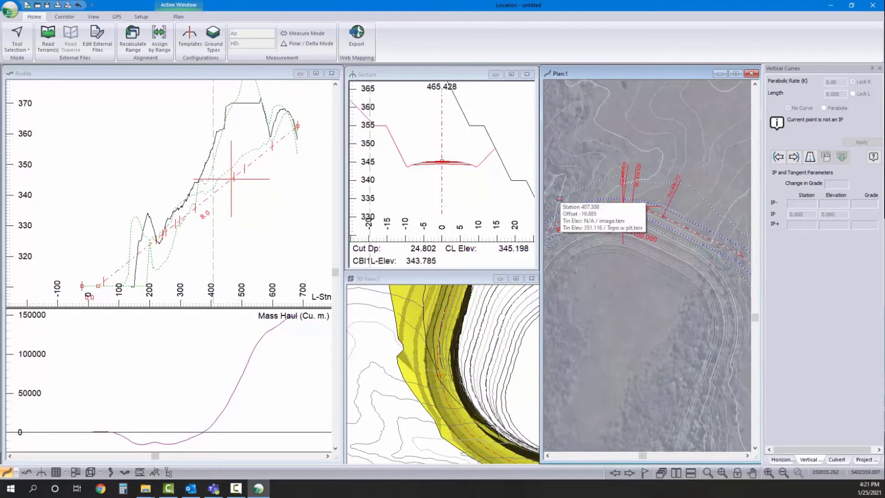
pyautogui.scroll(-3, 248, 195)
pyautogui.scroll(-2, 469, 369)
pyautogui.moveTo(469, 369); pyautogui.dragTo(424, 369)
pyautogui.click(419, 358)
pyautogui.scroll(-2, 481, 165)
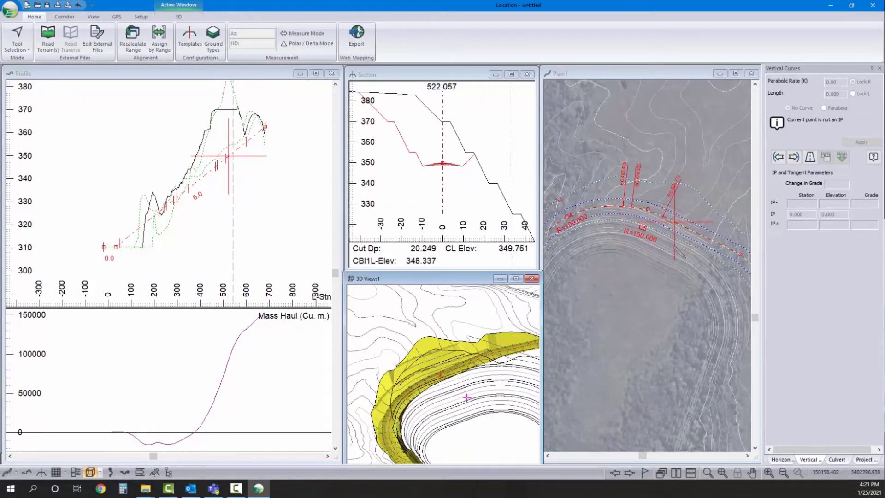
pyautogui.scroll(-2, 686, 256)
pyautogui.moveTo(706, 253); pyautogui.dragTo(568, 190, button='middle')
# - Add a new IP past the road's end and make curve C7 a circular arc of radius 100.000
pyautogui.click(794, 158)
pyautogui.click(783, 459)
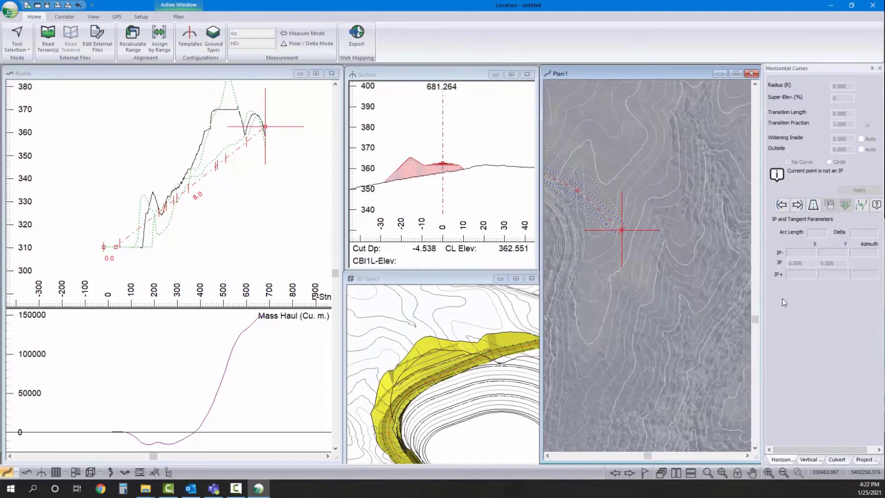
pyautogui.click(783, 206)
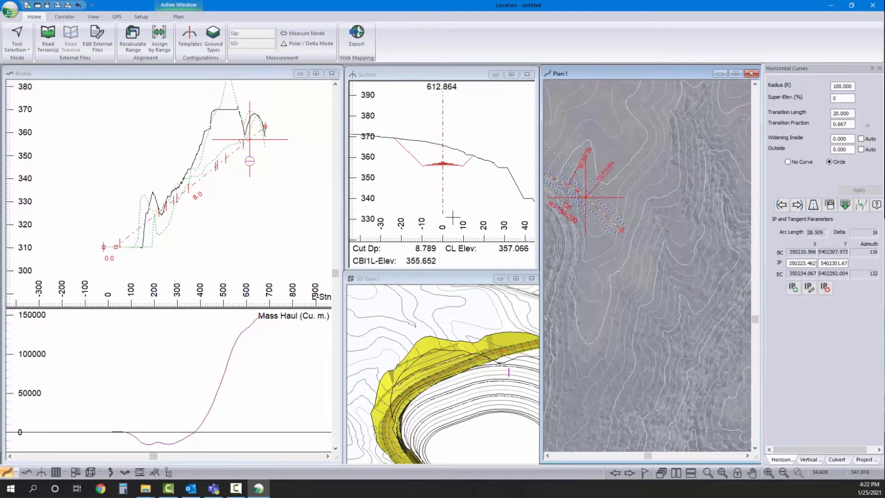
pyautogui.moveTo(640, 222); pyautogui.dragTo(592, 276, button='middle')
pyautogui.click(645, 254)
pyautogui.click(781, 205)
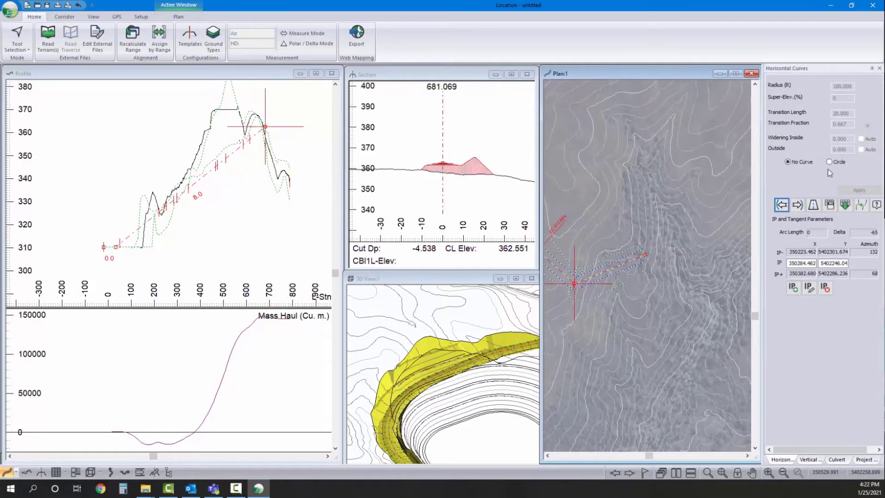
pyautogui.click(830, 162)
pyautogui.click(864, 192)
pyautogui.click(860, 191)
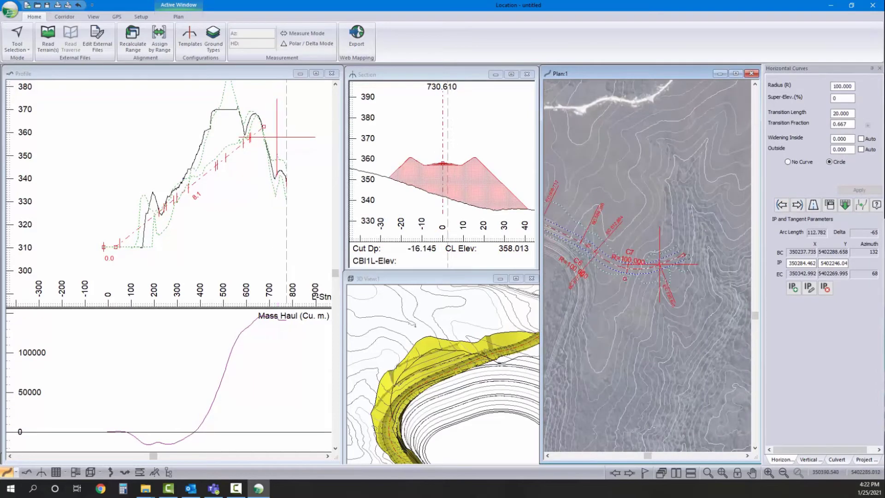
# - Shift the C6 IP to lengthen its arc and pull the end IP up and left
pyautogui.click(705, 238)
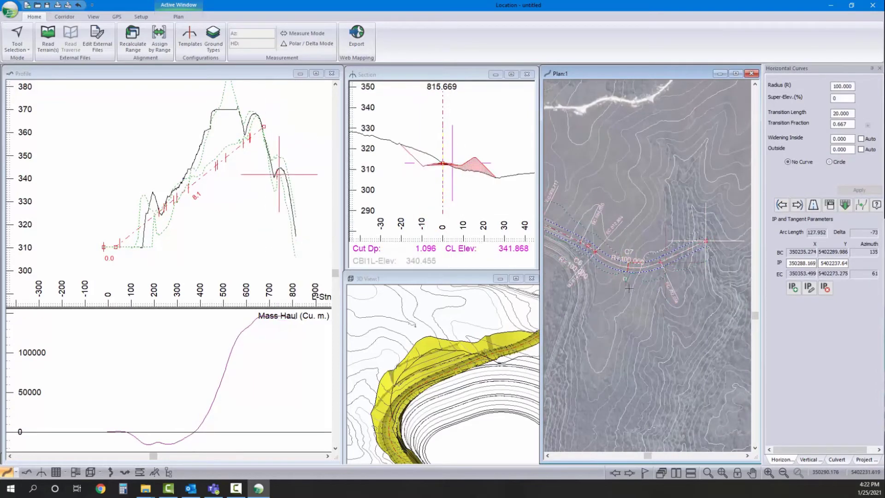
pyautogui.click(635, 298)
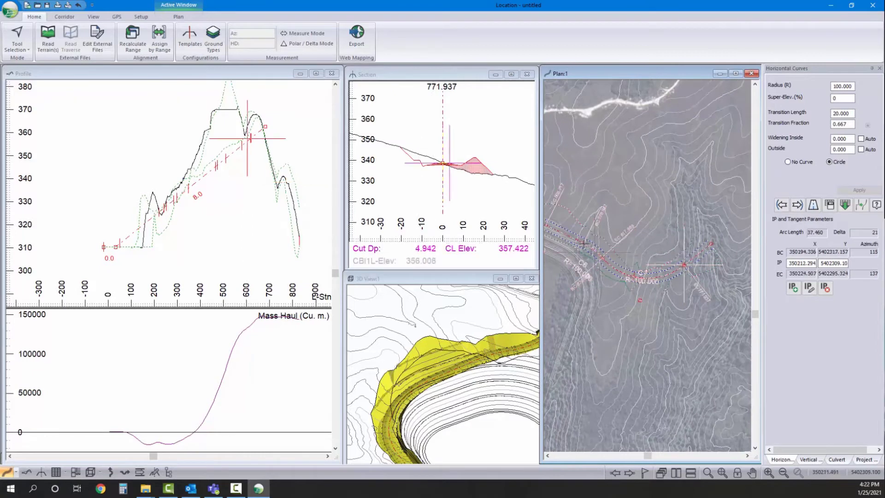
pyautogui.moveTo(583, 243); pyautogui.dragTo(585, 242)
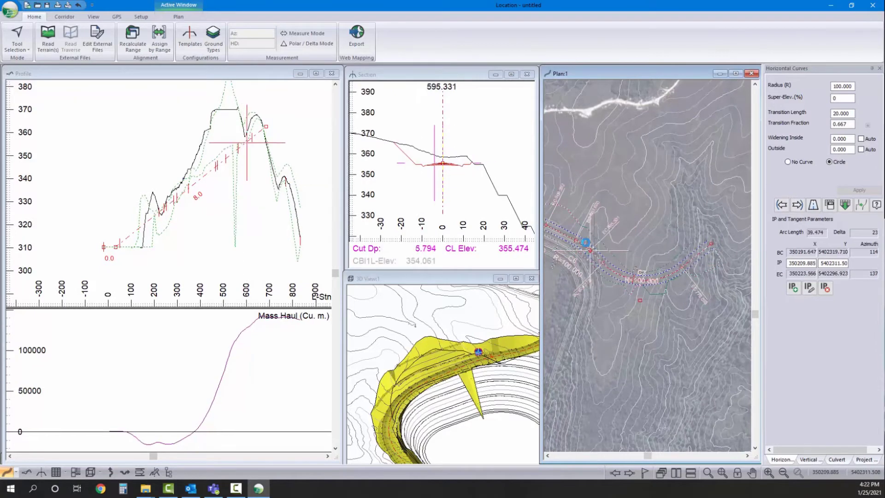
pyautogui.moveTo(712, 245); pyautogui.dragTo(701, 228)
pyautogui.click(473, 270)
pyautogui.click(650, 291)
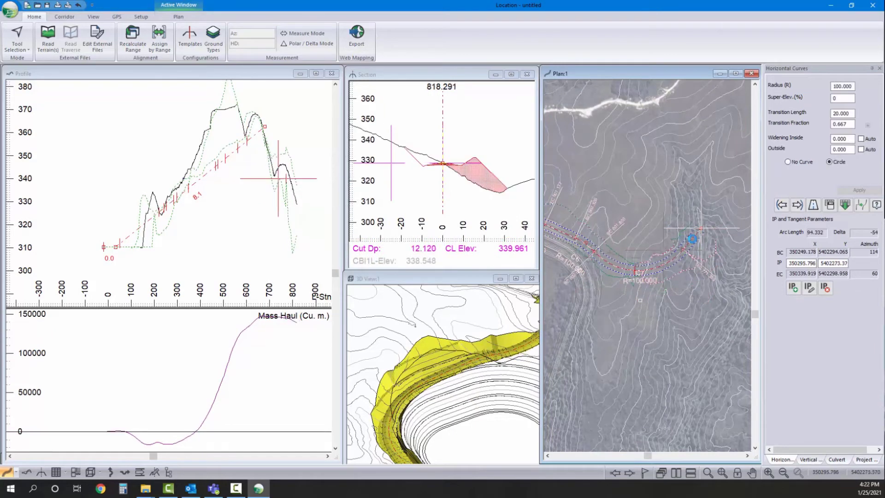
pyautogui.moveTo(701, 228); pyautogui.dragTo(699, 202)
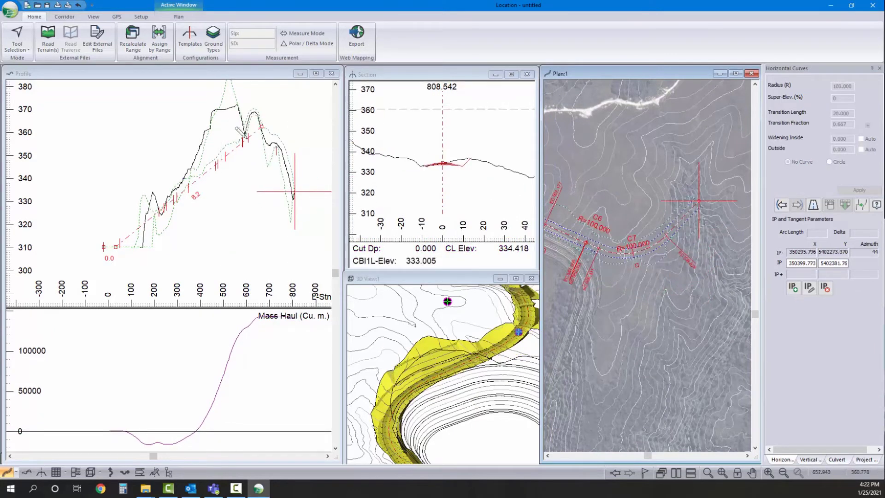
# - Ease the grade at the profile point near station 667 and move the end IP up-right
pyautogui.click(262, 126)
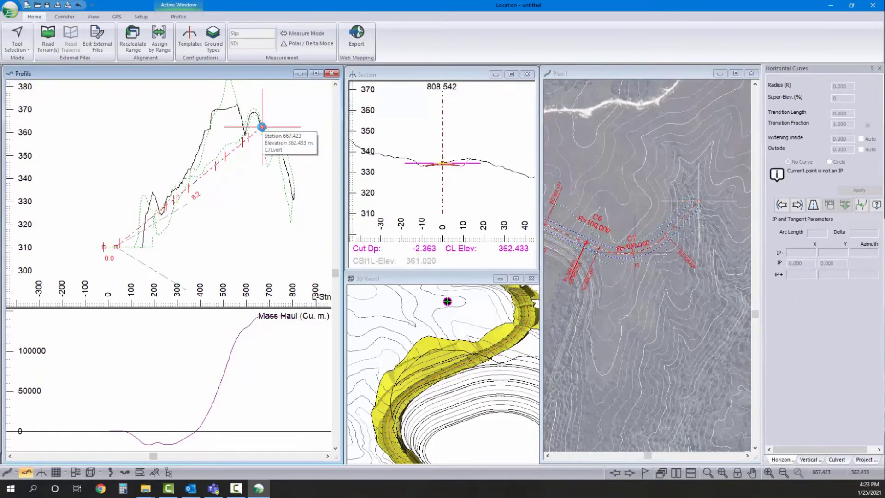
pyautogui.moveTo(261, 128); pyautogui.dragTo(263, 130)
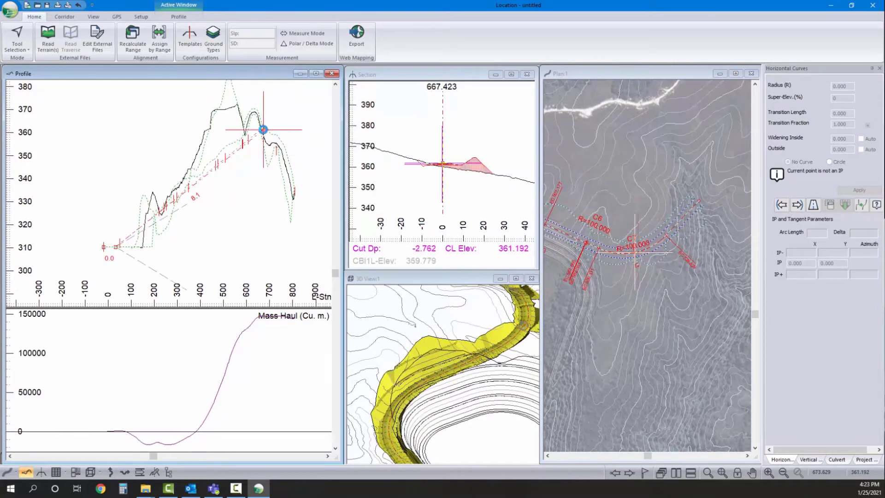
pyautogui.click(691, 225)
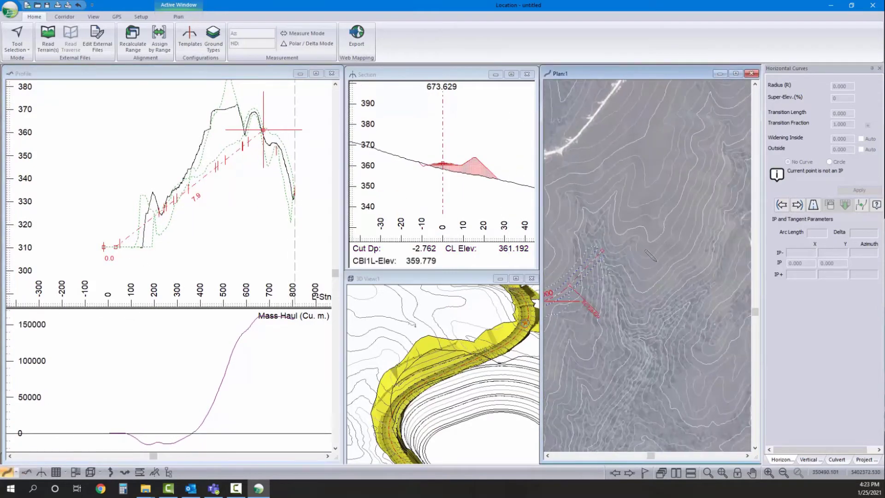
pyautogui.moveTo(661, 256); pyautogui.dragTo(667, 249)
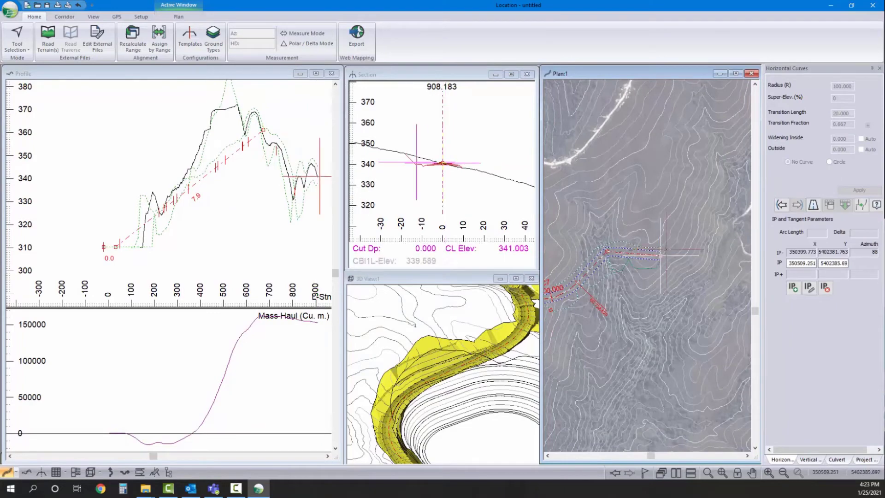
# - Add new IPs past the old road end, extending the alignment north
pyautogui.moveTo(690, 200); pyautogui.dragTo(674, 235, button='middle')
pyautogui.scroll(-1, 674, 236)
pyautogui.moveTo(684, 199); pyautogui.dragTo(687, 178)
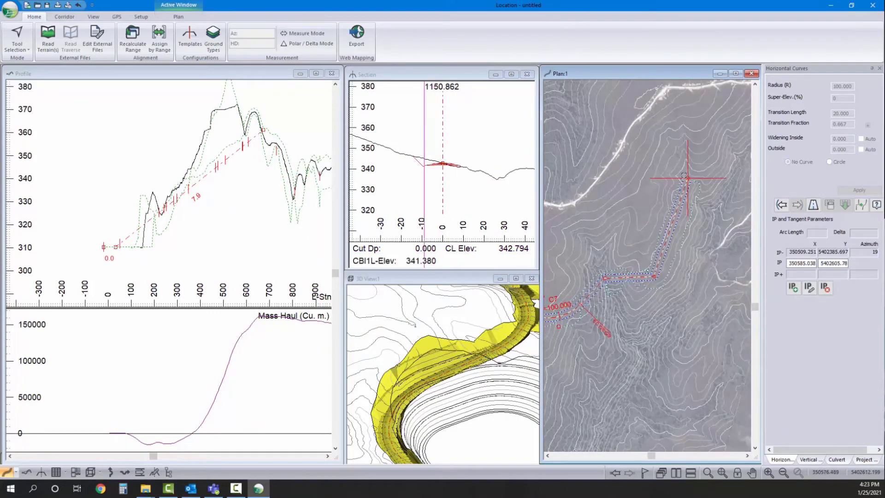
pyautogui.scroll(-1, 203, 197)
pyautogui.moveTo(203, 197); pyautogui.dragTo(133, 194, button='middle')
pyautogui.moveTo(661, 254); pyautogui.dragTo(593, 307, button='middle')
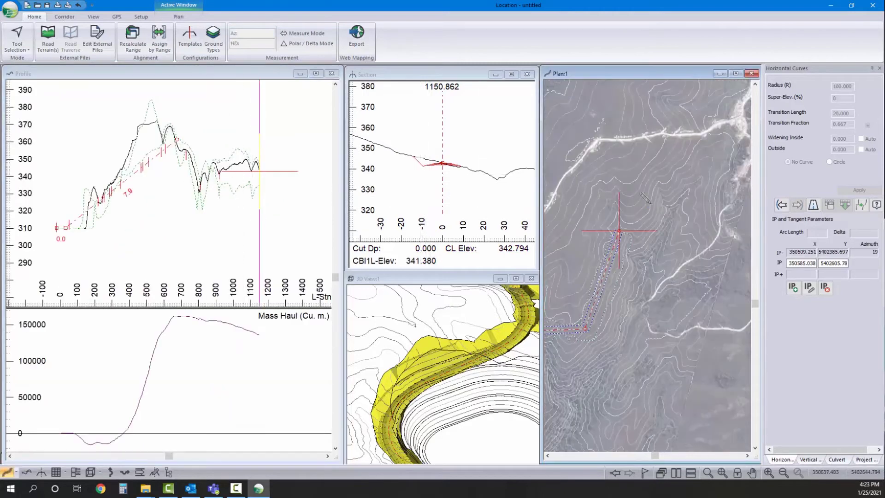
pyautogui.moveTo(671, 196); pyautogui.dragTo(697, 141)
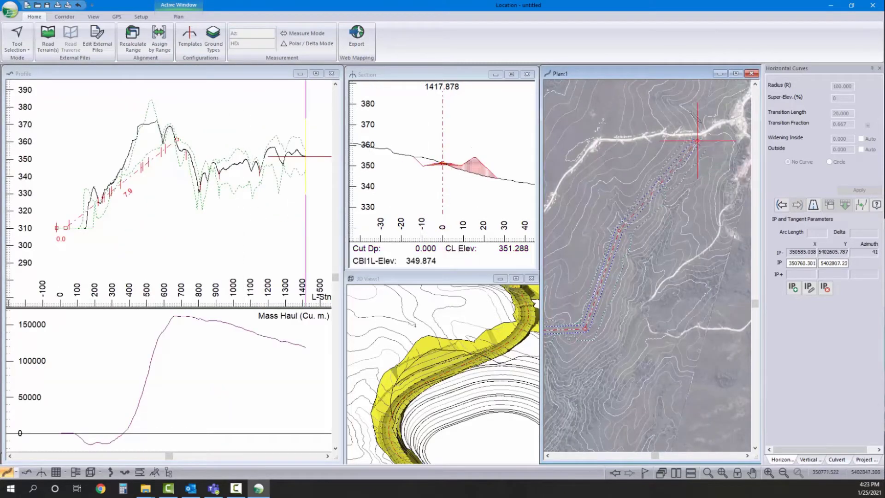
pyautogui.moveTo(691, 112); pyautogui.dragTo(642, 225, button='middle')
pyautogui.click(667, 133)
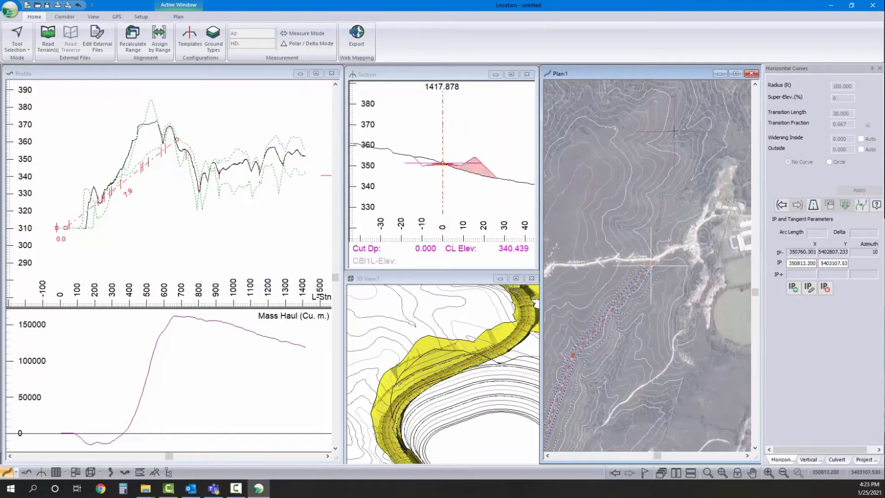
# - Reposition the newest IP and add another IP continuing the road north
pyautogui.scroll(-1, 214, 191)
pyautogui.moveTo(215, 191); pyautogui.dragTo(138, 204, button='middle')
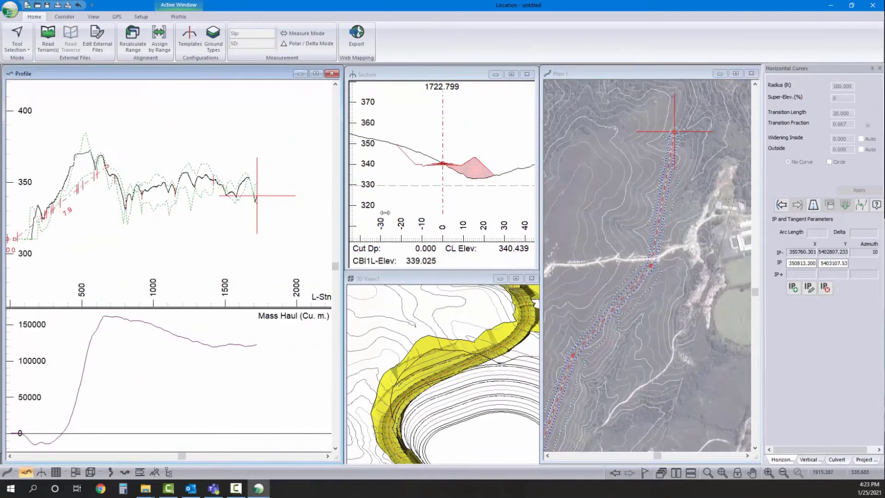
pyautogui.moveTo(680, 170); pyautogui.dragTo(668, 230, button='middle')
pyautogui.moveTo(652, 192)
pyautogui.mouseDown()
pyautogui.moveTo(645, 181)
pyautogui.moveTo(711, 134)
pyautogui.moveTo(733, 138)
pyautogui.mouseUp()
pyautogui.scroll(-1, 207, 203)
pyautogui.moveTo(206, 202); pyautogui.dragTo(140, 232, button='middle')
pyautogui.click(660, 227)
pyautogui.moveTo(660, 227); pyautogui.dragTo(647, 296, button='middle')
pyautogui.click(640, 140)
# - Place the final IPs to tie the road into the existing road near station 2736
pyautogui.moveTo(639, 140); pyautogui.dragTo(659, 194, button='middle')
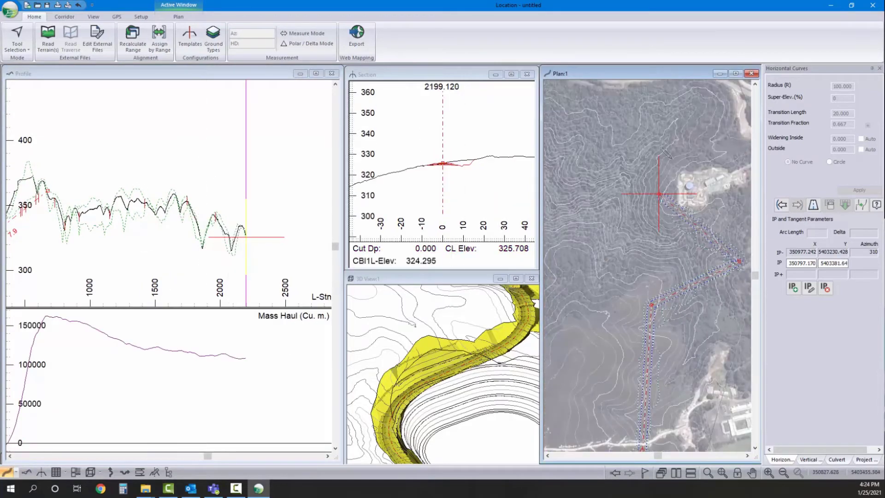
pyautogui.click(685, 116)
pyautogui.moveTo(241, 184); pyautogui.dragTo(221, 157, button='middle')
pyautogui.scroll(-2, 222, 157)
pyautogui.moveTo(721, 260); pyautogui.dragTo(740, 349, button='middle')
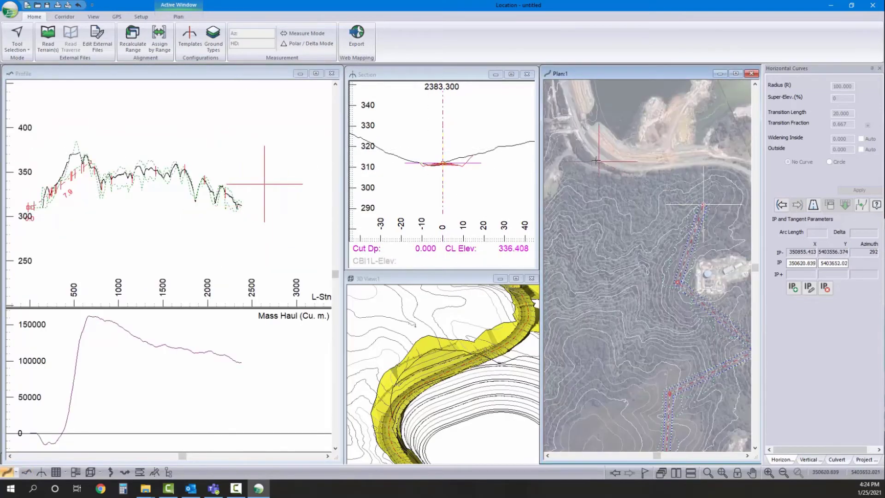
pyautogui.click(603, 171)
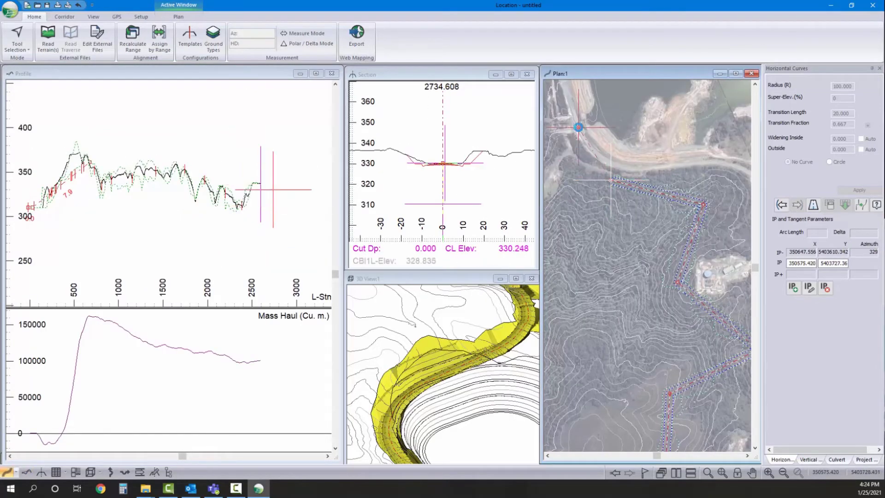
pyautogui.click(609, 185)
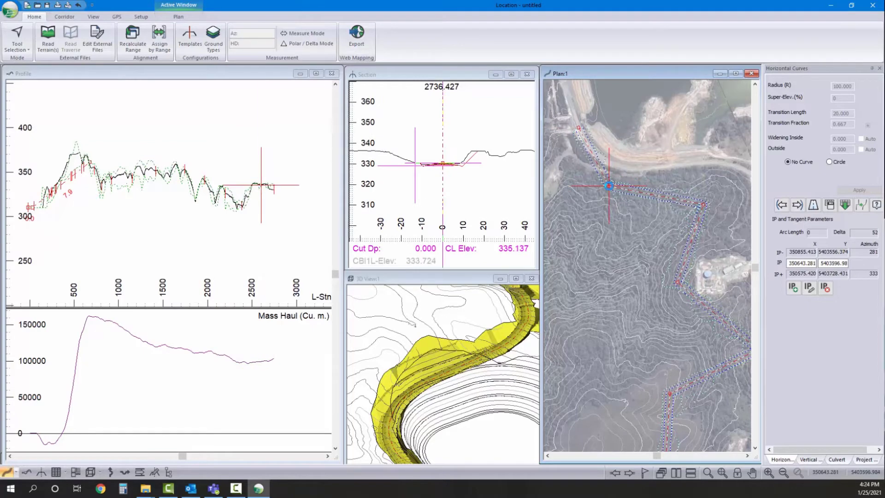
pyautogui.rightClick(217, 157)
# - Place a report point near station 903 and lower the grade point near station 675
pyautogui.click(228, 167)
pyautogui.scroll(3, 141, 162)
pyautogui.rightClick(150, 190)
pyautogui.click(187, 217)
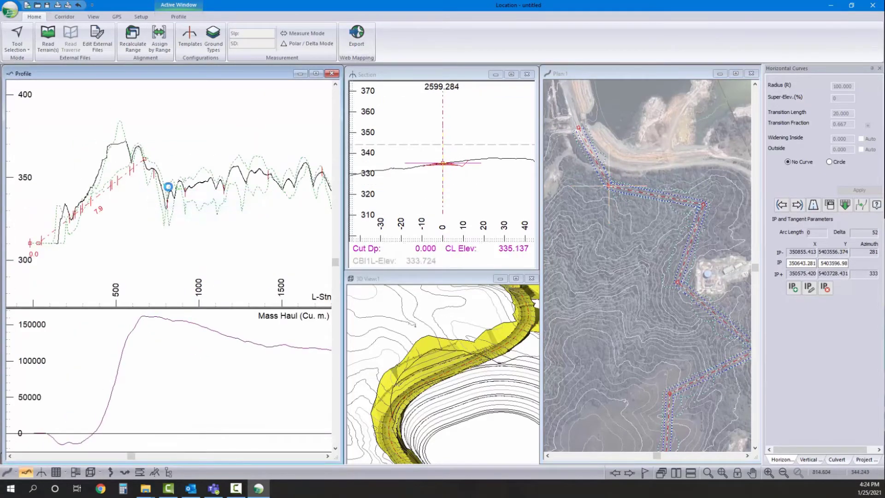
pyautogui.click(183, 193)
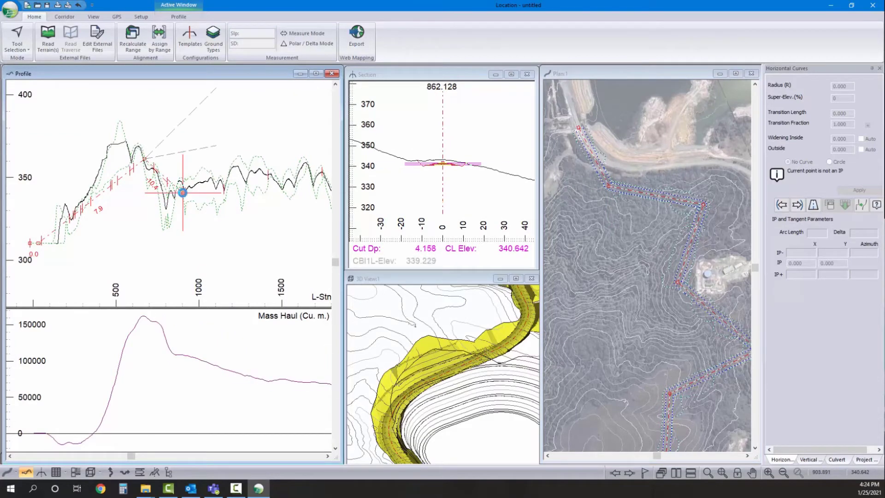
pyautogui.scroll(2, 183, 193)
pyautogui.moveTo(149, 160); pyautogui.dragTo(143, 164)
# - Add a vertical grade point near station 1286 and raise the one near station 2354
pyautogui.rightClick(193, 177)
pyautogui.click(215, 187)
pyautogui.scroll(-2, 217, 191)
pyautogui.moveTo(233, 193); pyautogui.dragTo(210, 190, button='middle')
pyautogui.rightClick(223, 180)
pyautogui.click(234, 197)
pyautogui.moveTo(236, 173); pyautogui.dragTo(234, 172)
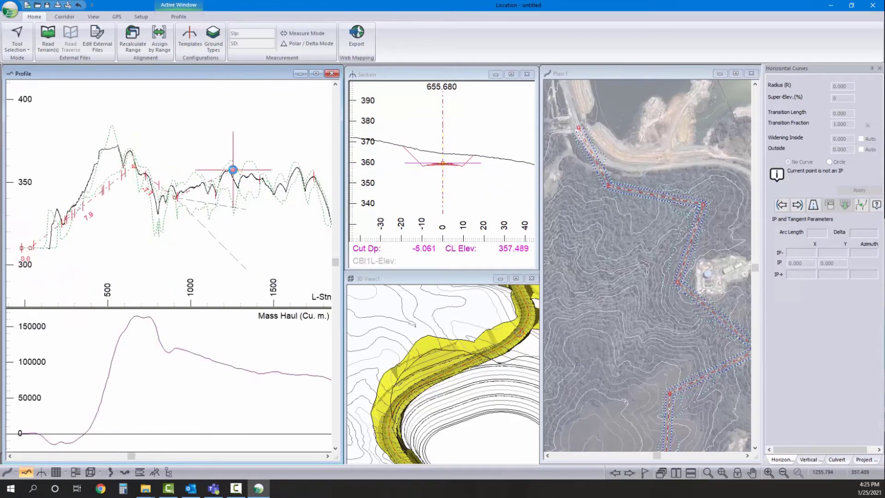
pyautogui.moveTo(263, 176); pyautogui.dragTo(193, 162, button='middle')
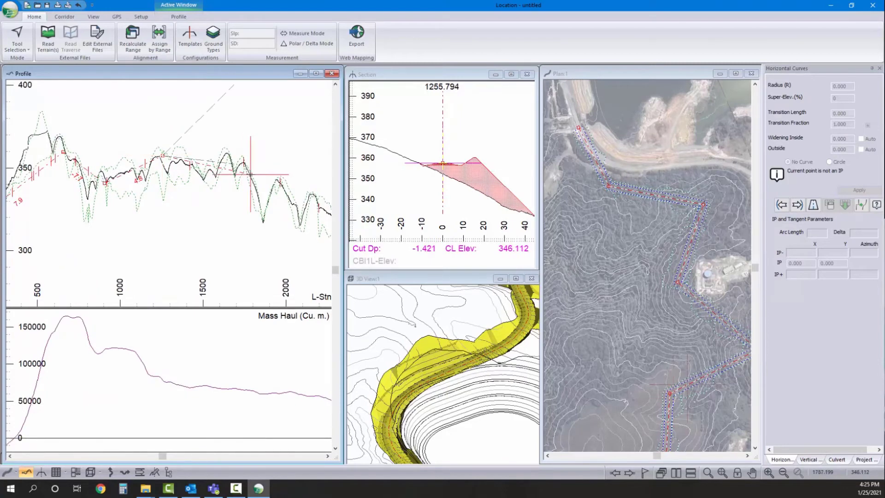
pyautogui.scroll(-3, 200, 176)
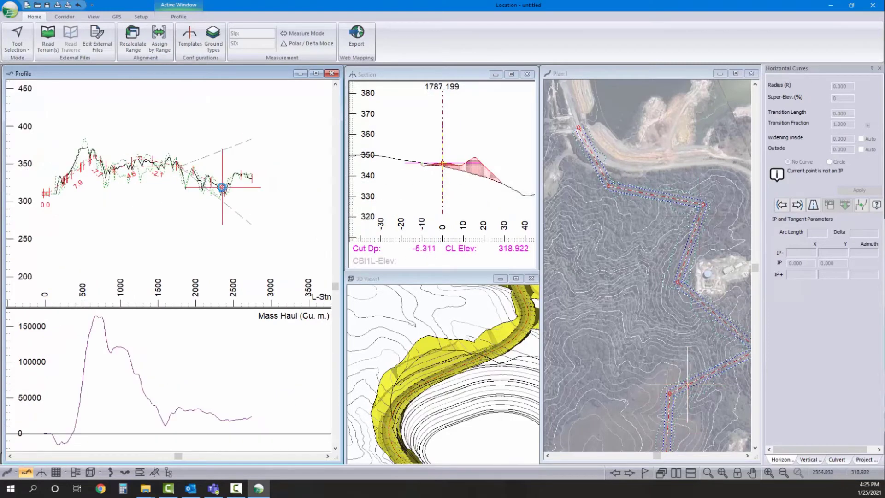
pyautogui.moveTo(222, 188); pyautogui.dragTo(239, 176)
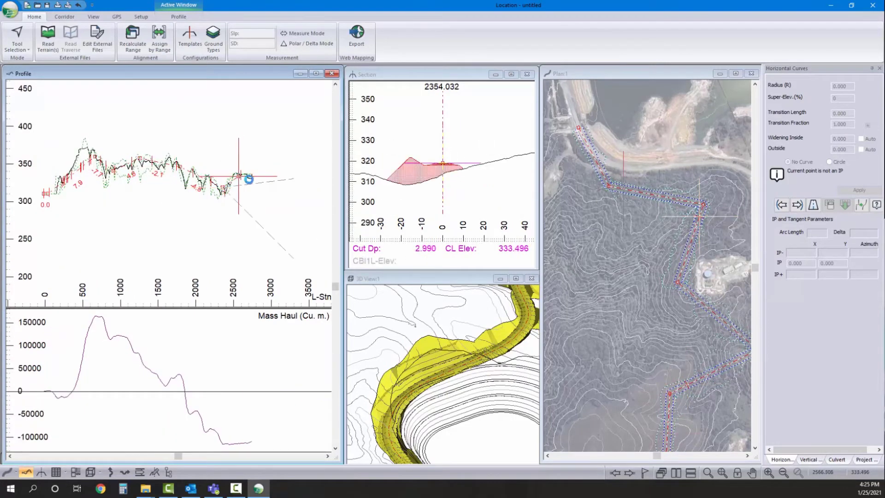
# - Add a grade point near the road's end, giving 4.8% and -0.7% grades into the tie-in
pyautogui.scroll(3, 252, 178)
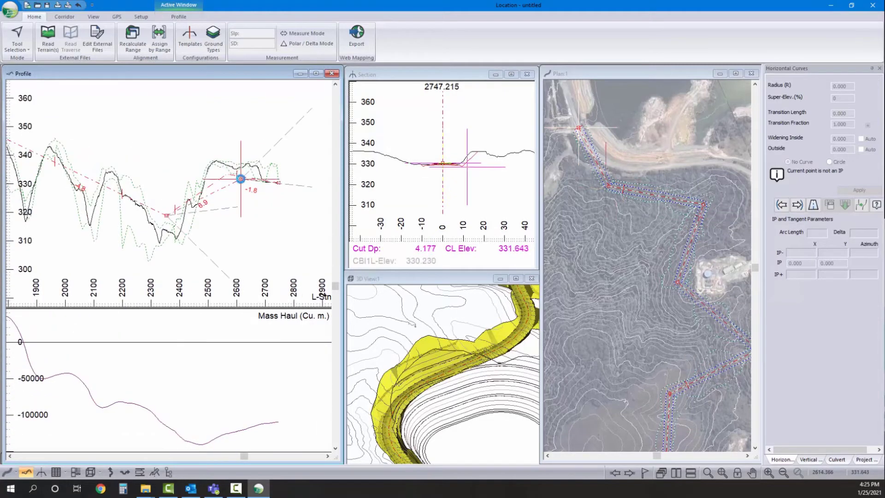
pyautogui.click(240, 179)
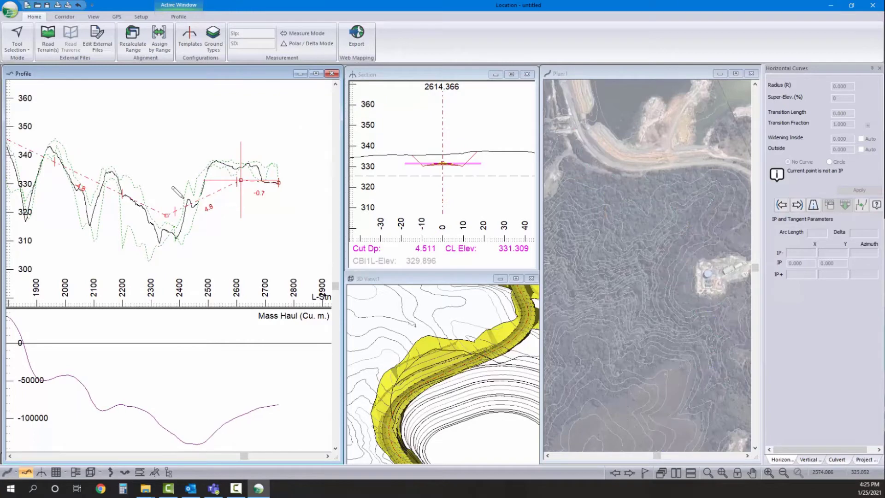
pyautogui.scroll(-2, 198, 196)
pyautogui.scroll(1, 177, 185)
pyautogui.rightClick(205, 170)
pyautogui.click(231, 177)
pyautogui.click(202, 186)
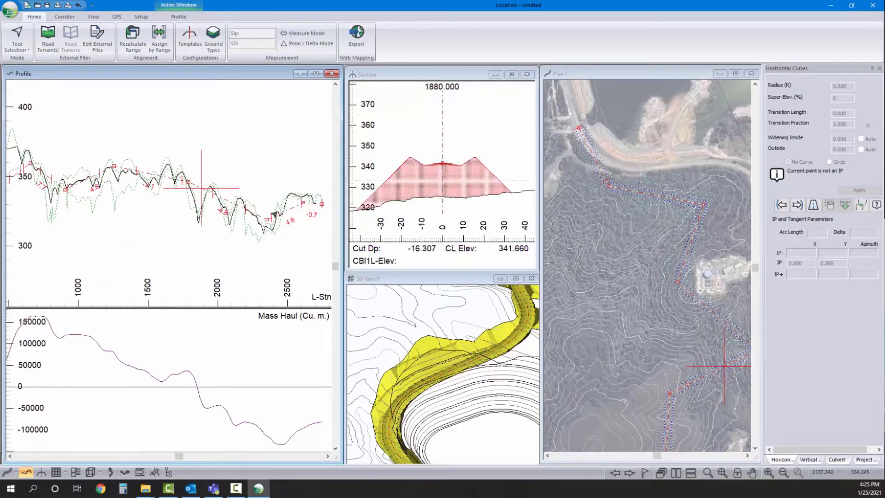
# - Auto-generate labelled horizontal curves at the plan alignment's bends and review them in plan
pyautogui.click(857, 209)
pyautogui.click(503, 275)
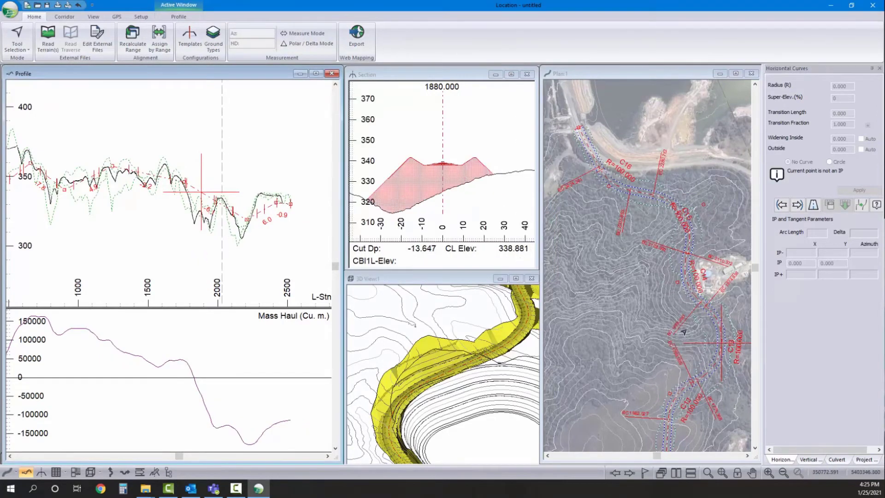
pyautogui.click(691, 350)
pyautogui.scroll(-2, 677, 295)
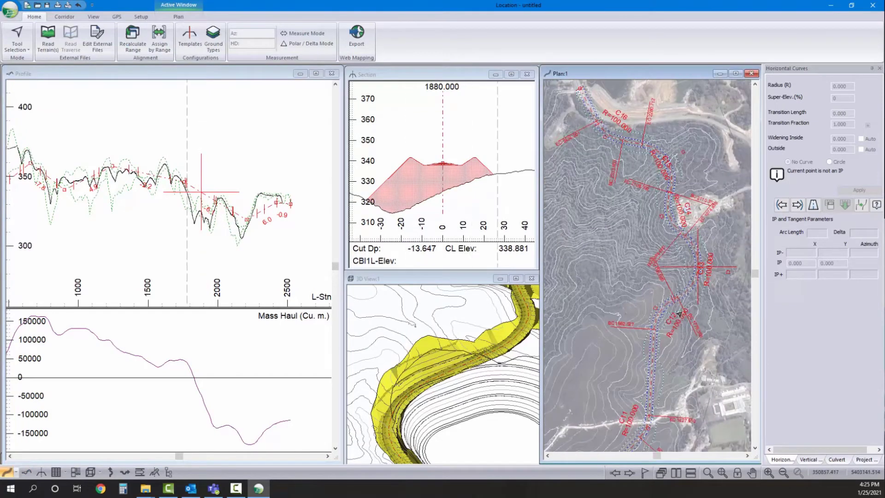
pyautogui.moveTo(676, 312); pyautogui.dragTo(677, 233, button='middle')
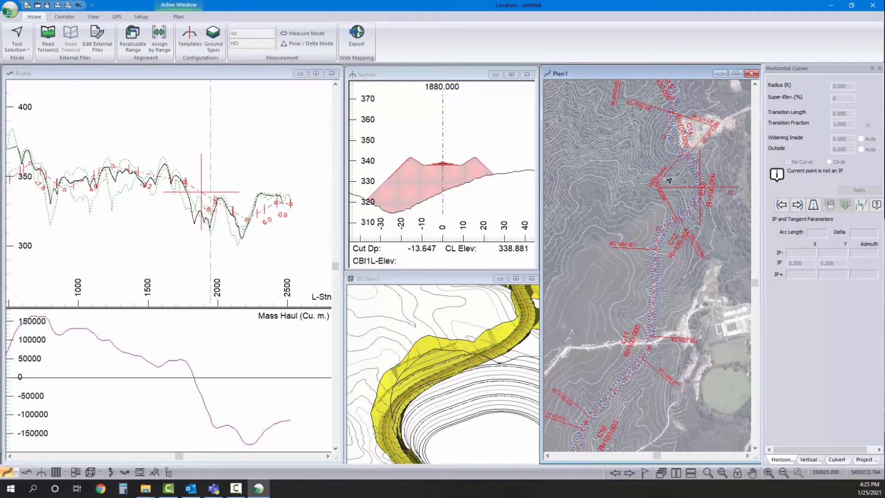
# - Switch the profile to Add/Edit IP and set the current station near 1606
pyautogui.click(241, 141)
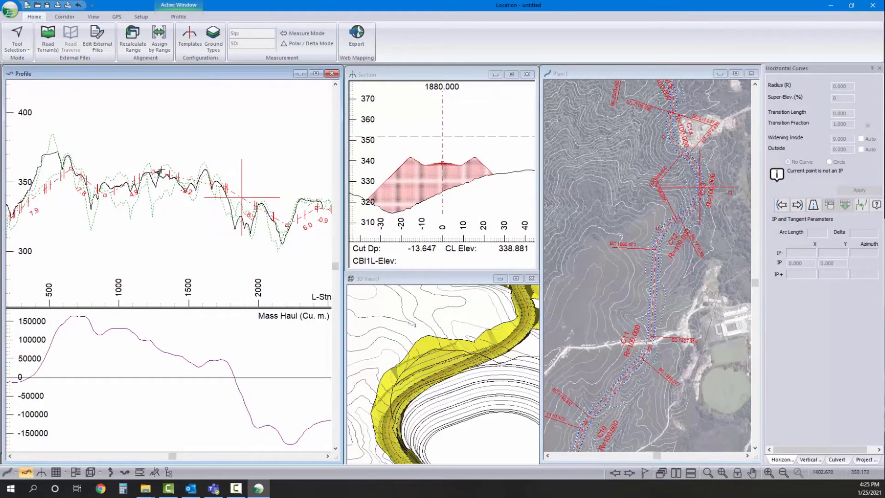
pyautogui.scroll(1, 160, 171)
pyautogui.rightClick(151, 170)
pyautogui.click(159, 186)
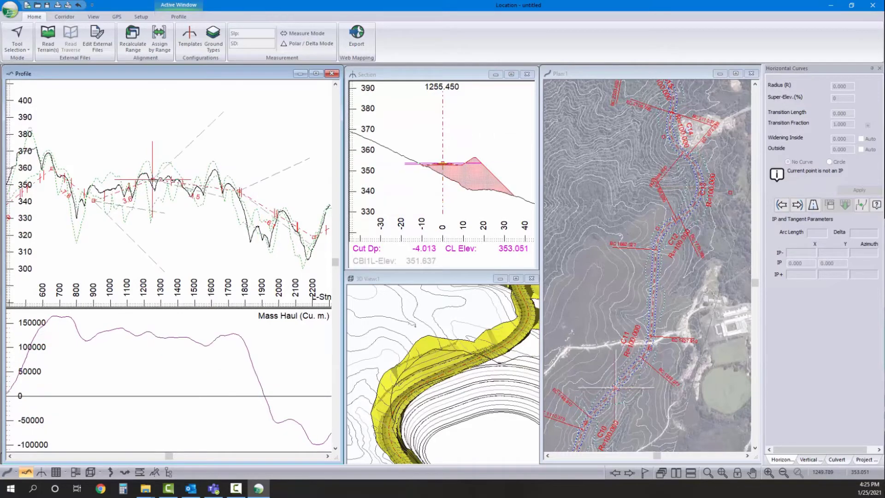
pyautogui.moveTo(278, 225); pyautogui.dragTo(226, 205, button='middle')
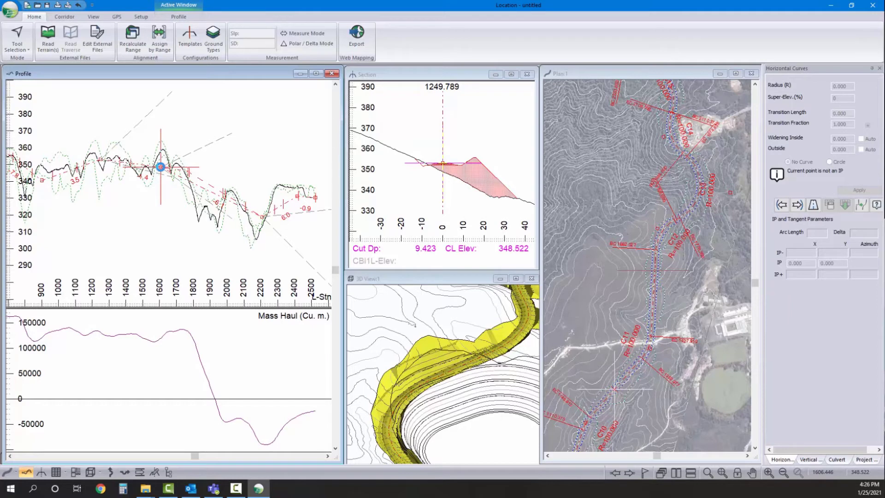
pyautogui.click(161, 167)
# - Pan the plan map along the road to bring its upper bends into view
pyautogui.scroll(-2, 183, 183)
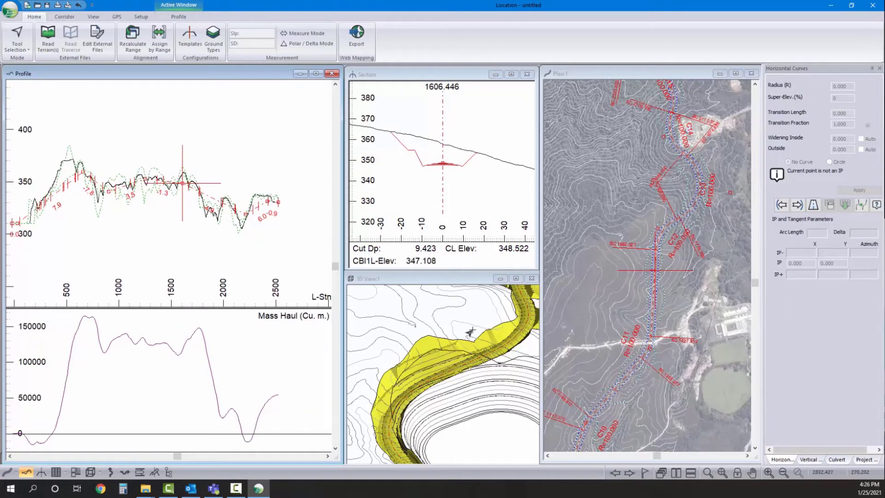
pyautogui.moveTo(646, 360); pyautogui.dragTo(660, 289, button='middle')
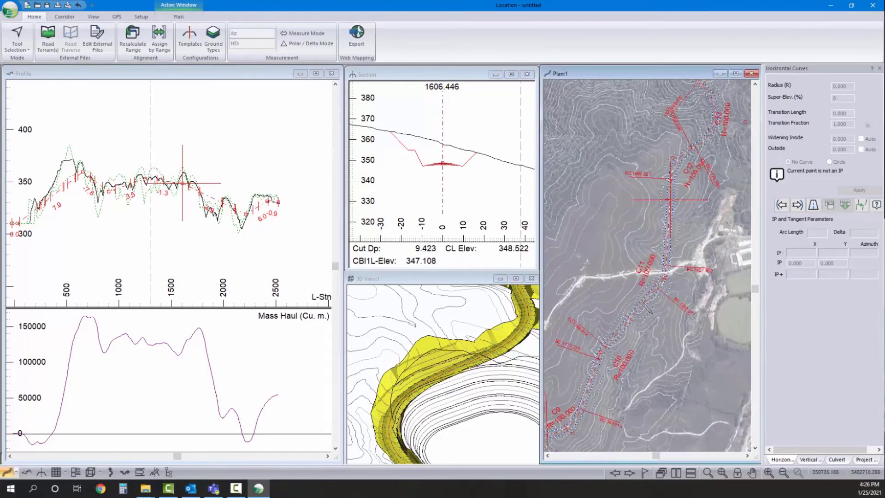
pyautogui.moveTo(628, 319); pyautogui.dragTo(639, 275, button='middle')
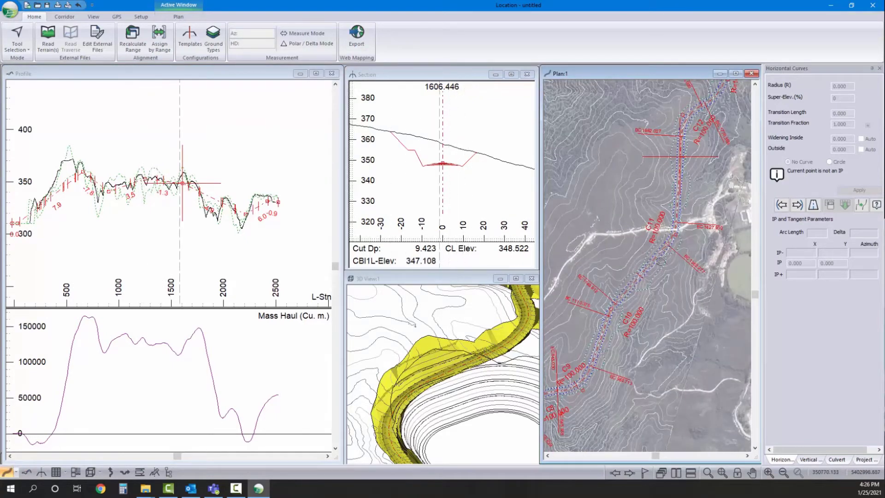
pyautogui.moveTo(652, 295); pyautogui.dragTo(622, 439, button='middle')
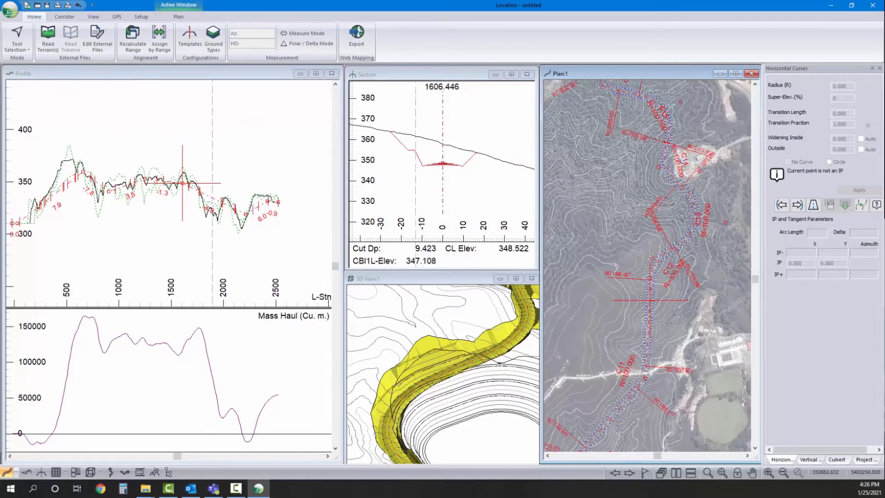
# - Inspect curve C12, then drag another curve's IP in plan until its arc length is 215.457
pyautogui.click(651, 274)
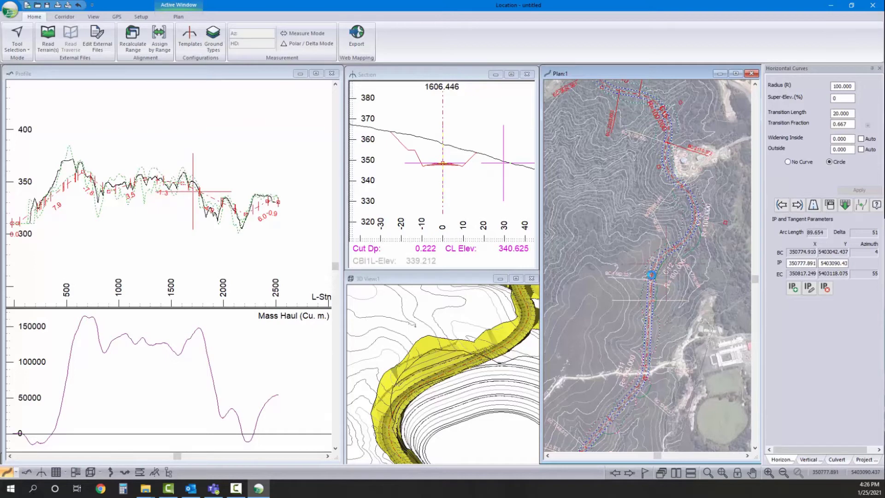
pyautogui.click(667, 264)
pyautogui.click(726, 223)
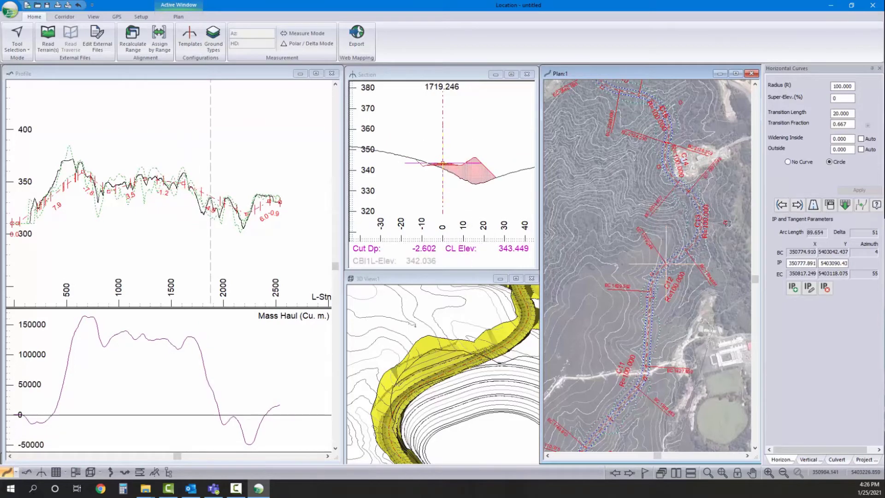
pyautogui.moveTo(741, 233); pyautogui.dragTo(754, 239)
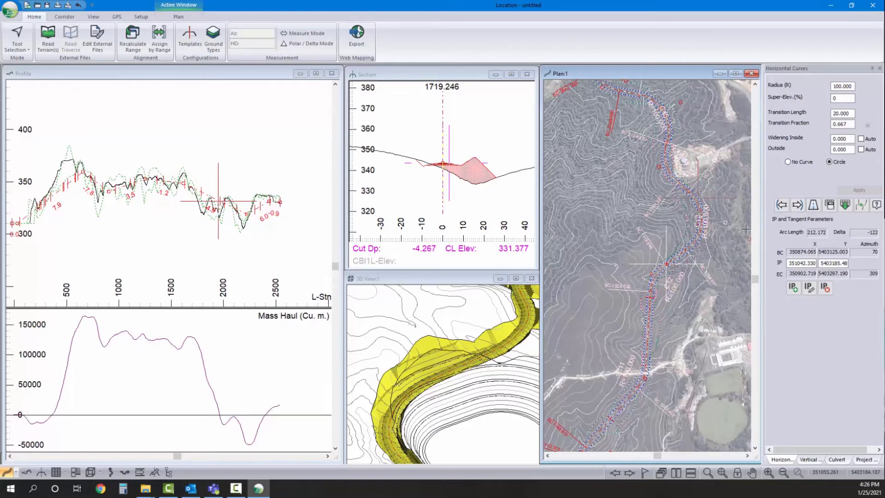
pyautogui.moveTo(749, 236); pyautogui.dragTo(750, 240)
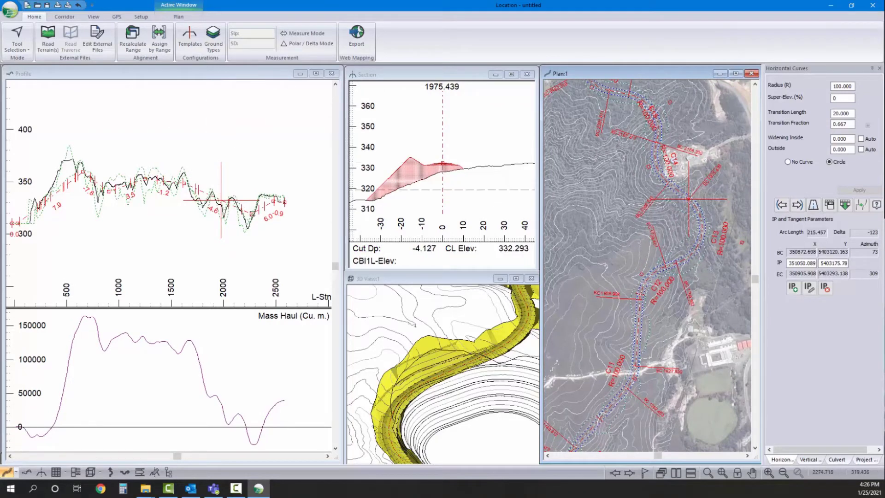
pyautogui.click(222, 200)
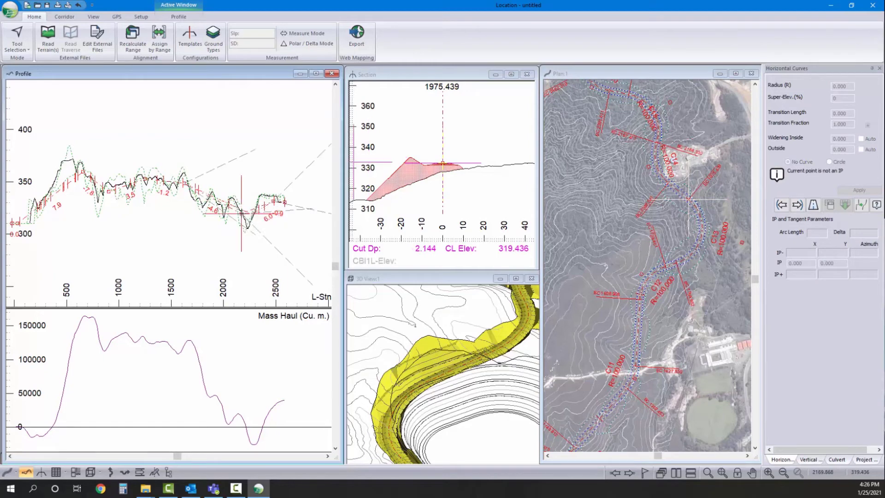
# - Add a profile grade point at station 2169.868, move the one near 1600 to 1527, and zoom extents
pyautogui.click(240, 213)
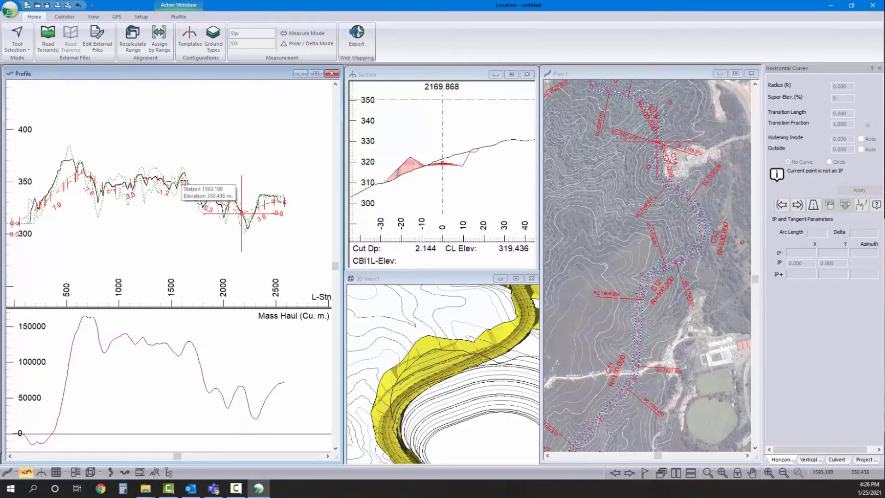
pyautogui.moveTo(184, 183); pyautogui.dragTo(174, 183)
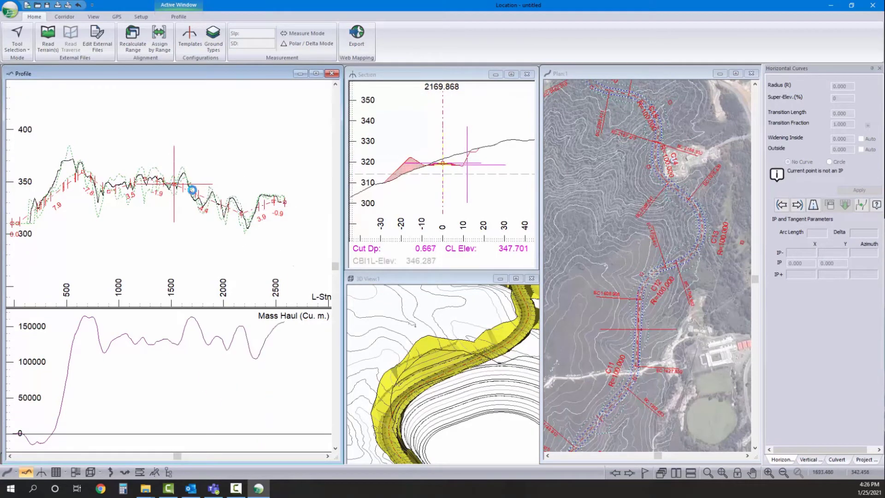
pyautogui.rightClick(216, 174)
pyautogui.click(235, 182)
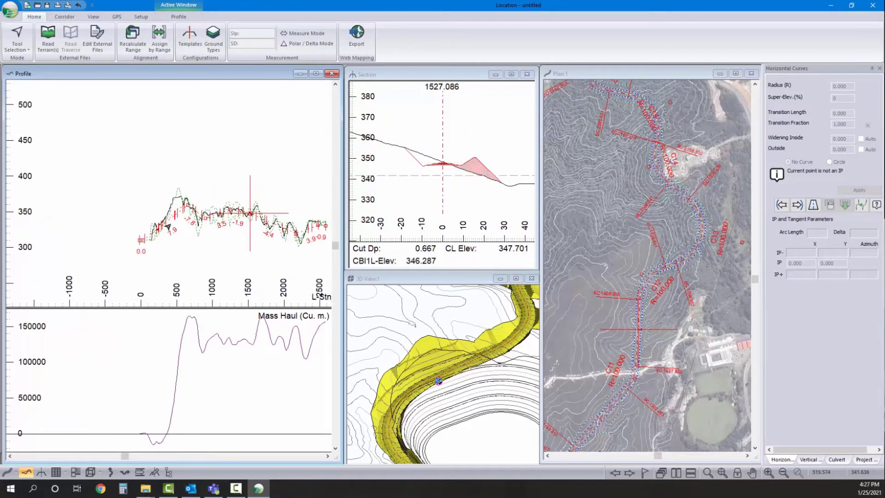
pyautogui.moveTo(253, 274); pyautogui.dragTo(224, 262, button='middle')
# - Pan and zoom the 3D View along the road
pyautogui.moveTo(516, 414); pyautogui.dragTo(470, 400, button='middle')
pyautogui.scroll(-2, 447, 374)
pyautogui.scroll(-3, 448, 372)
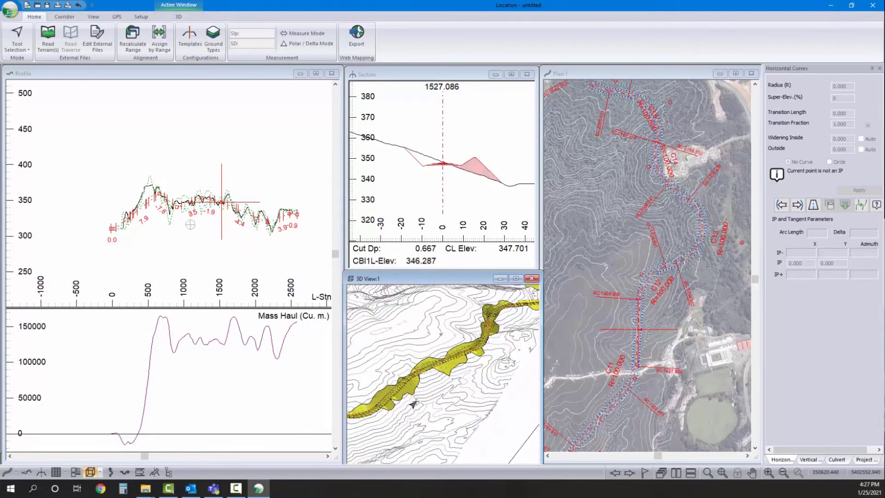
pyautogui.moveTo(507, 313); pyautogui.dragTo(457, 374, button='middle')
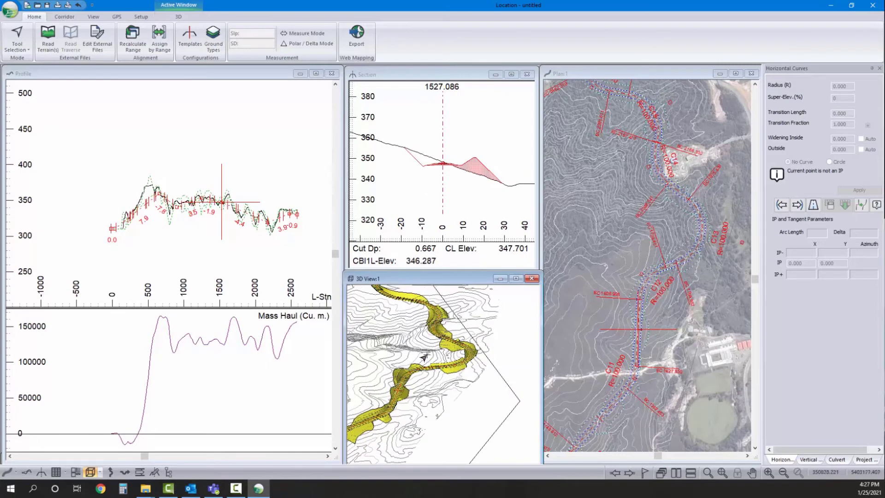
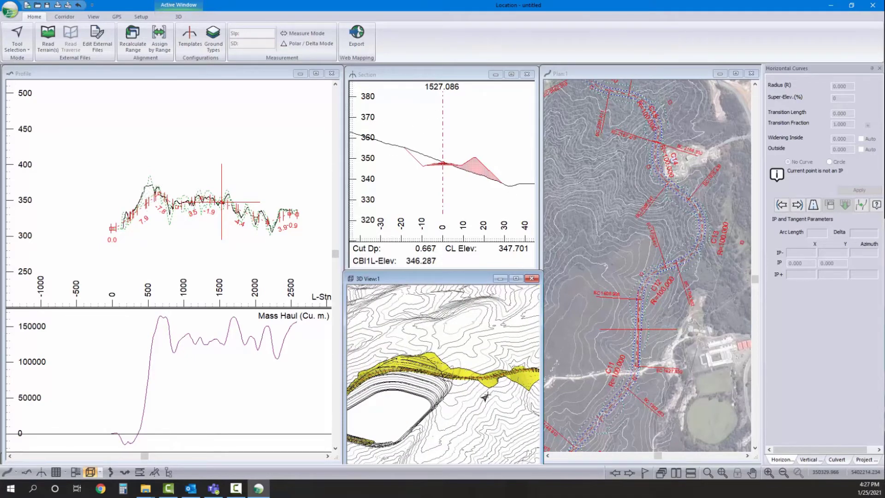
# - Move the current station to the alignment start at 31.563, glancing at the Project Explorer
pyautogui.scroll(3, 110, 232)
pyautogui.click(112, 223)
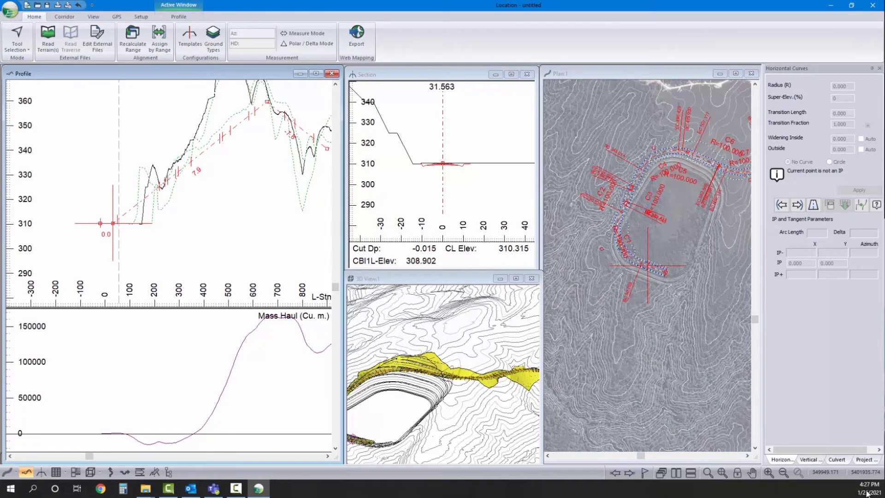
pyautogui.click(866, 460)
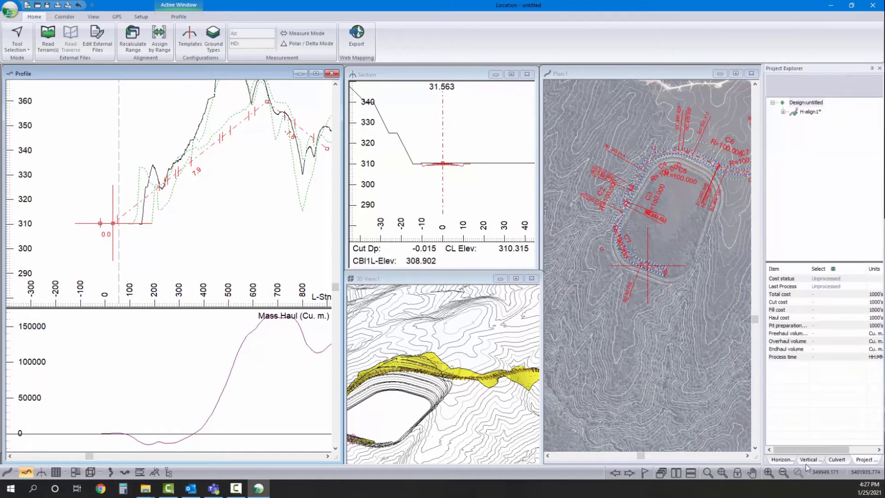
pyautogui.click(781, 459)
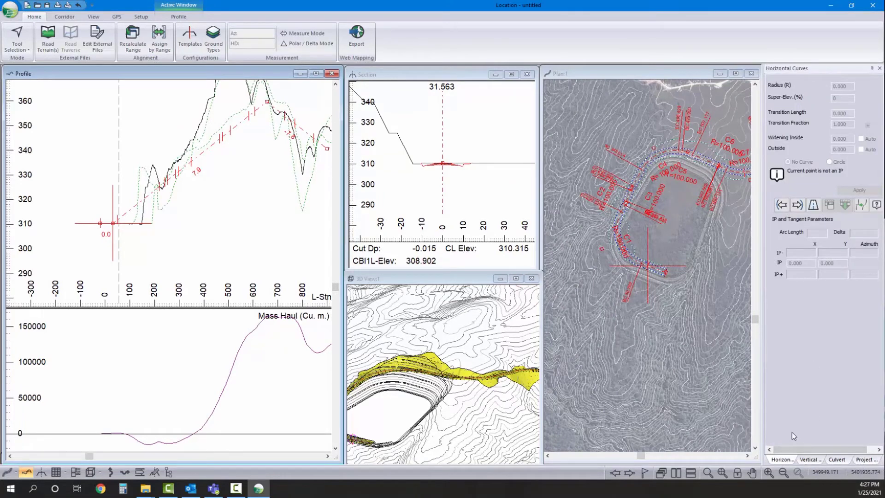
# - Make the first IP a parabolic vertical curve with K 12, and the IP at 655.680 K 11
pyautogui.click(815, 457)
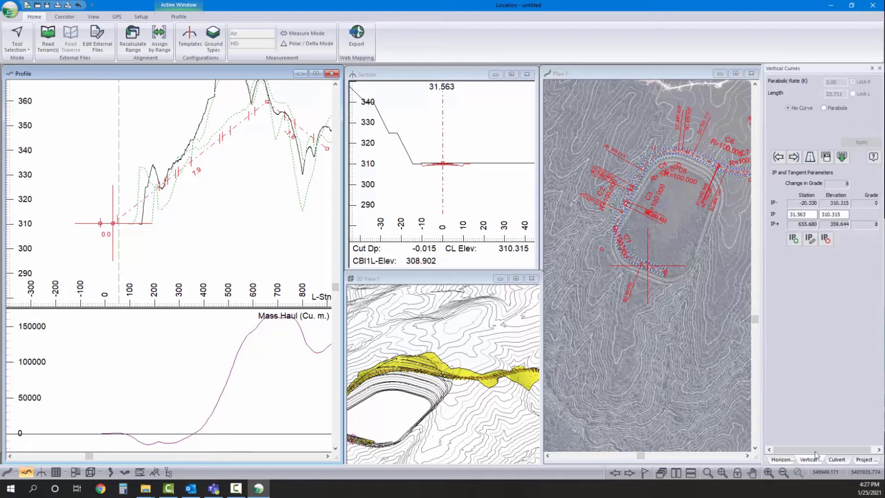
pyautogui.click(824, 108)
pyautogui.write('12')
pyautogui.click(862, 142)
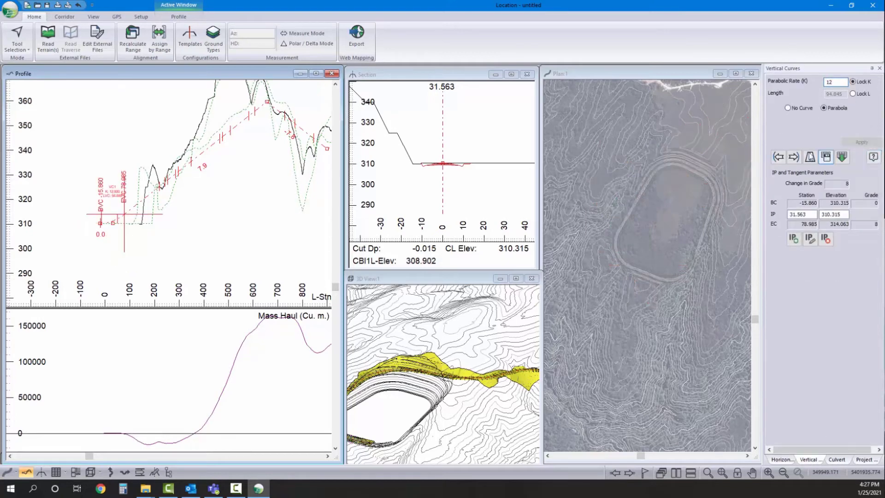
pyautogui.click(795, 158)
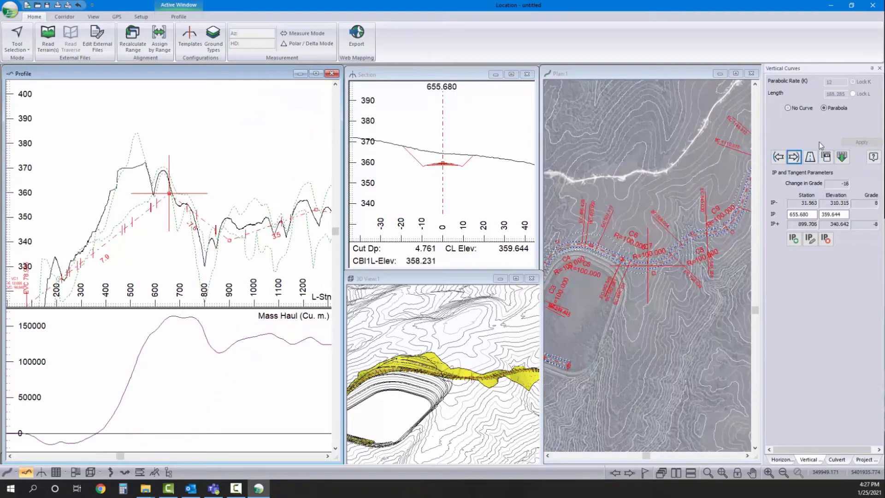
pyautogui.click(824, 109)
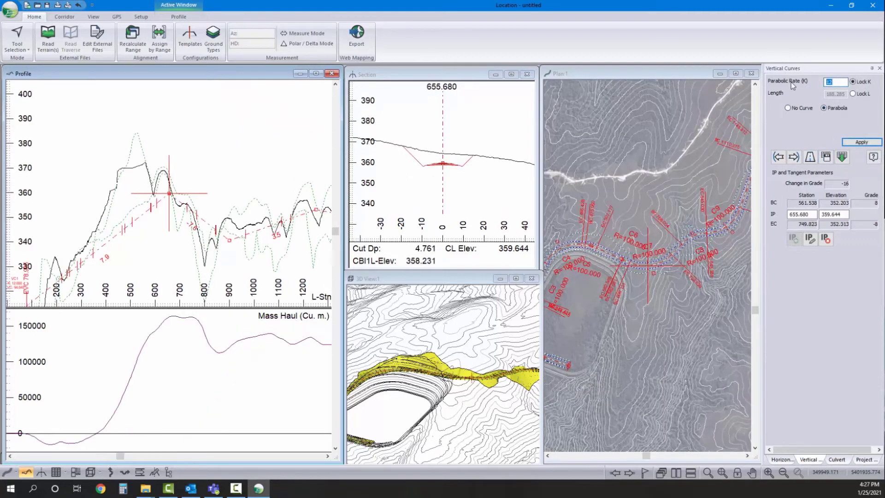
pyautogui.write('11')
pyautogui.click(869, 144)
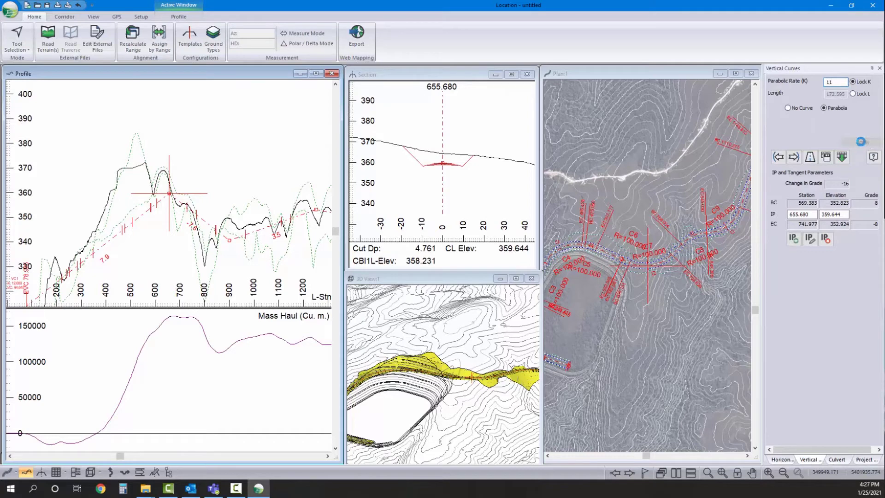
# - Make the IPs at 899.706, 1251.630 and 1527.086 parabolic vertical curves
pyautogui.click(794, 157)
pyautogui.click(824, 108)
pyautogui.click(794, 157)
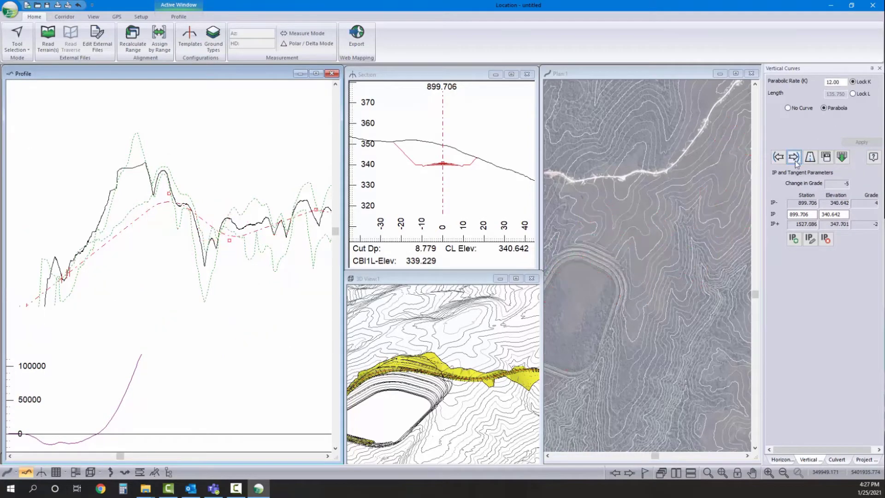
pyautogui.click(824, 108)
pyautogui.click(862, 143)
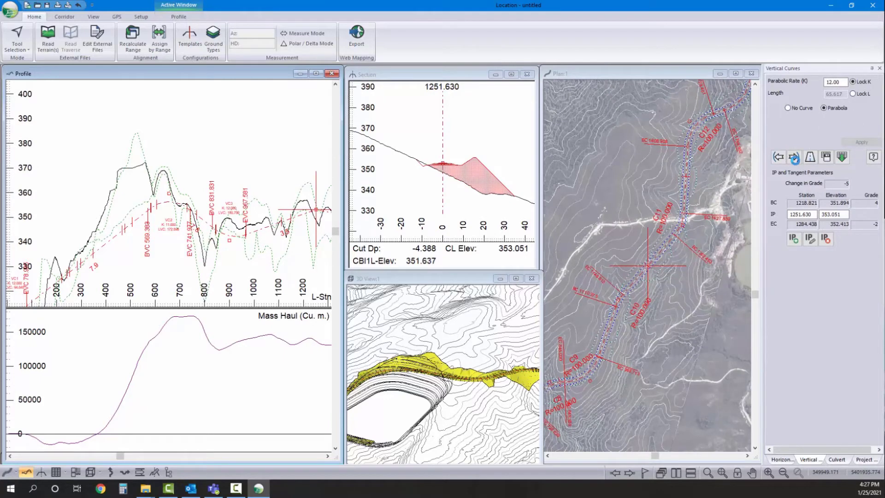
pyautogui.click(793, 157)
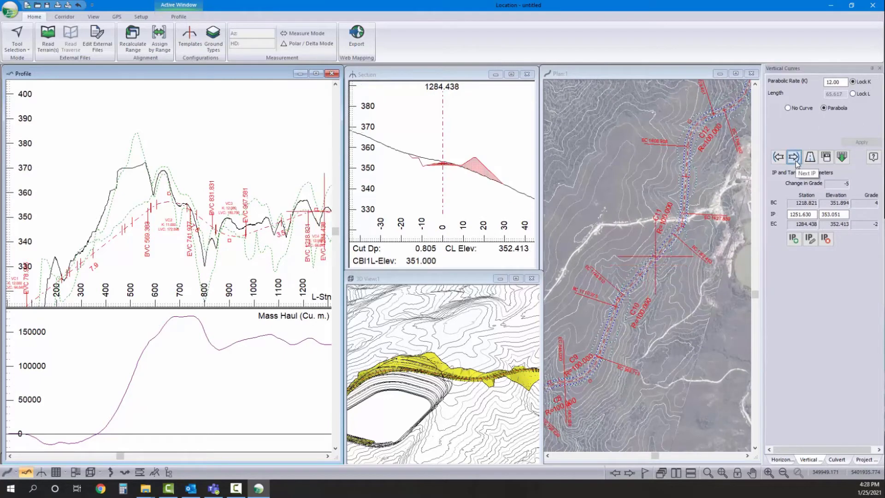
pyautogui.click(824, 108)
pyautogui.click(862, 142)
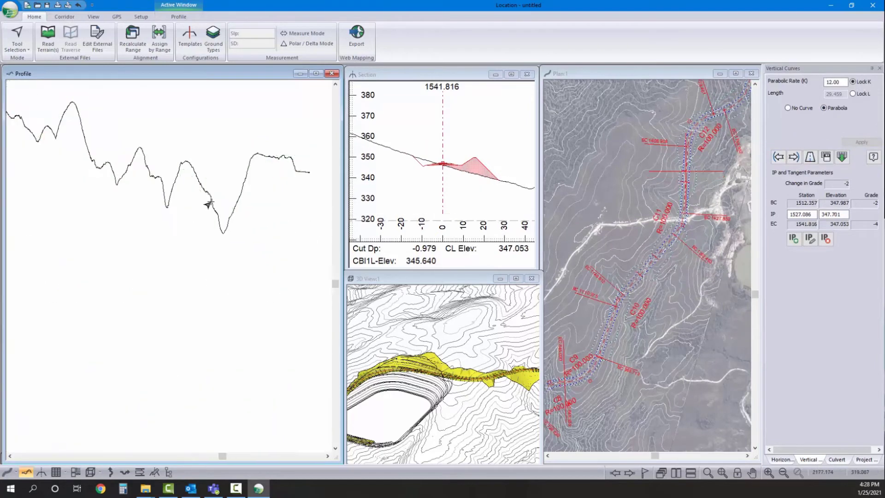
# - Apply the vertical curve at 2169.868, step to IP 2474.143, and move the station to about 2230
pyautogui.click(794, 158)
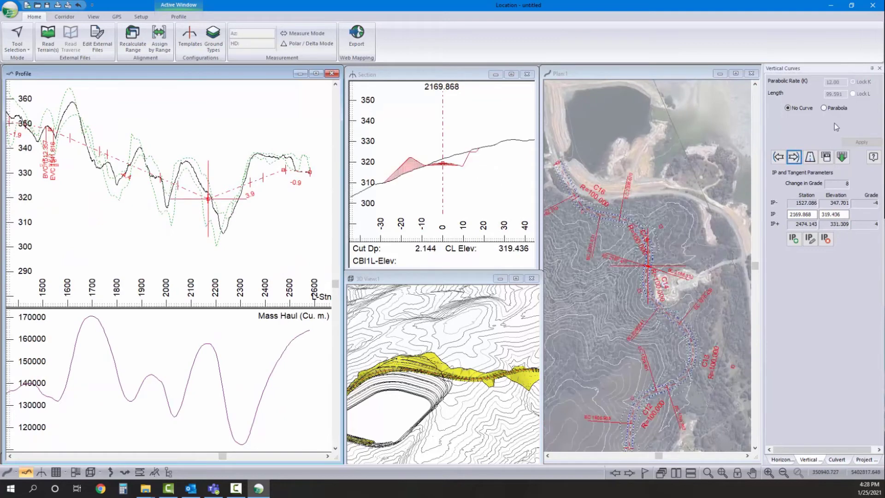
pyautogui.click(863, 143)
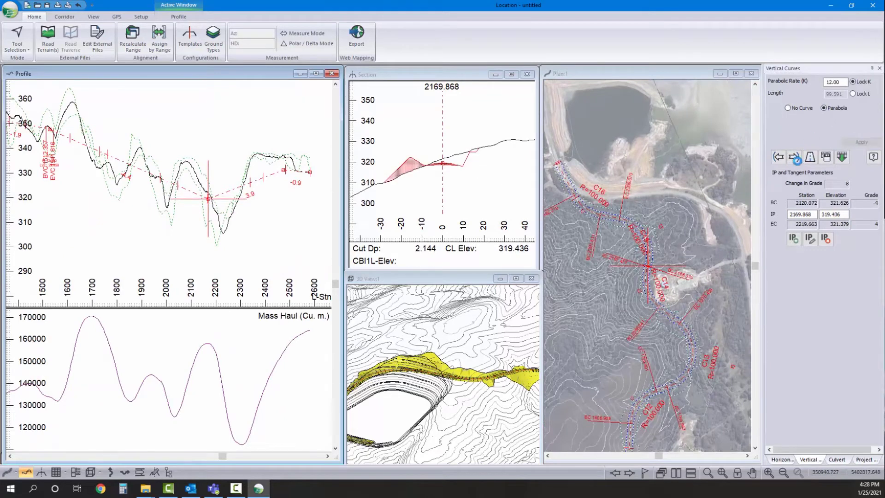
pyautogui.click(794, 158)
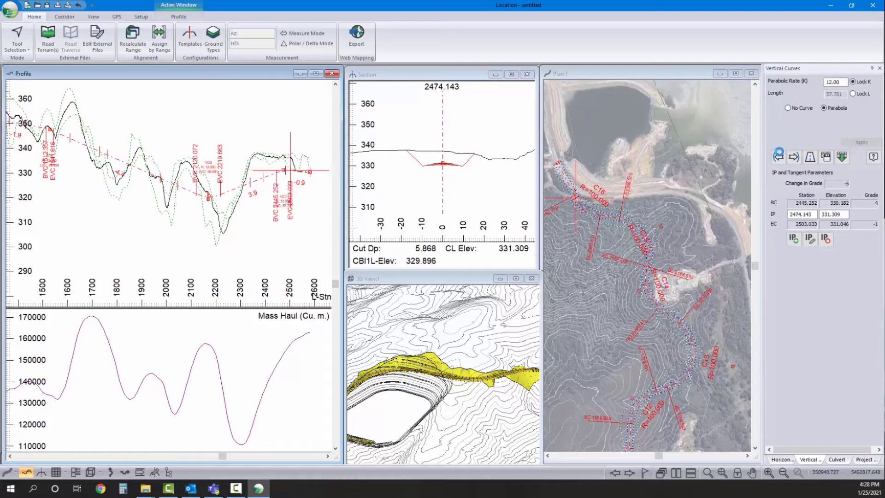
pyautogui.click(222, 195)
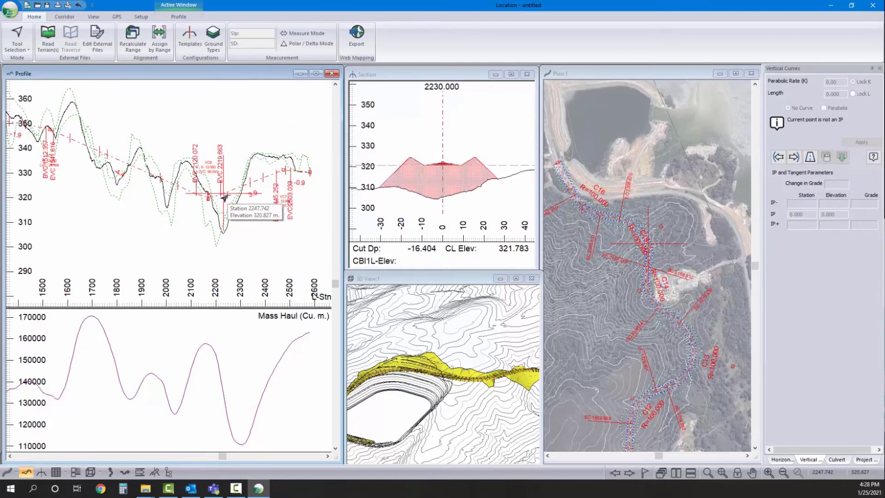
# - Set the current station to 2250 on the plan and frame the road in plan and 3D
pyautogui.scroll(2, 641, 259)
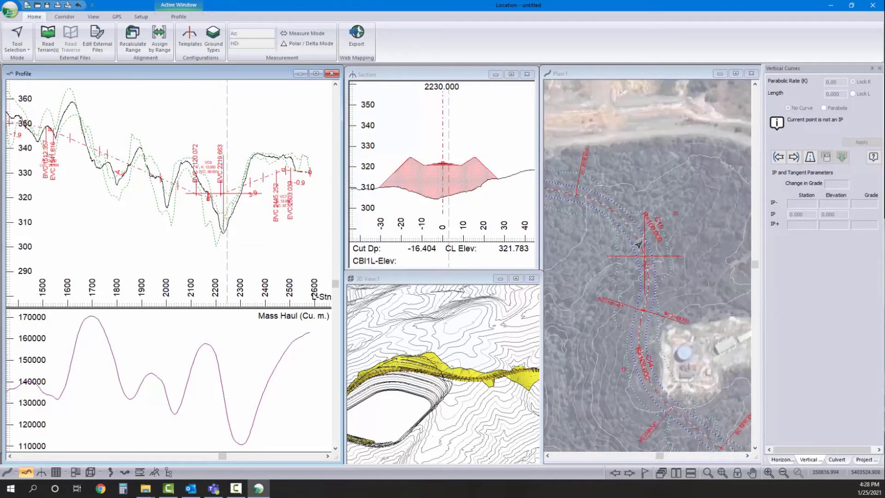
pyautogui.click(633, 247)
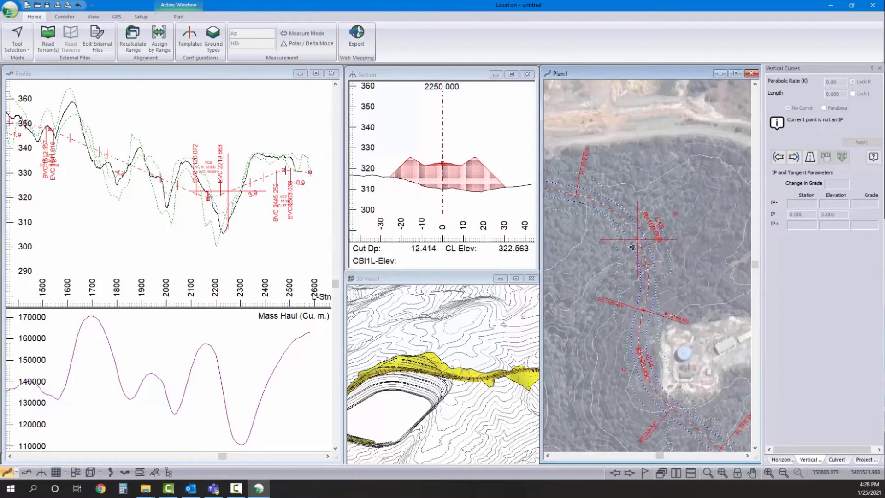
pyautogui.moveTo(471, 344); pyautogui.dragTo(519, 348)
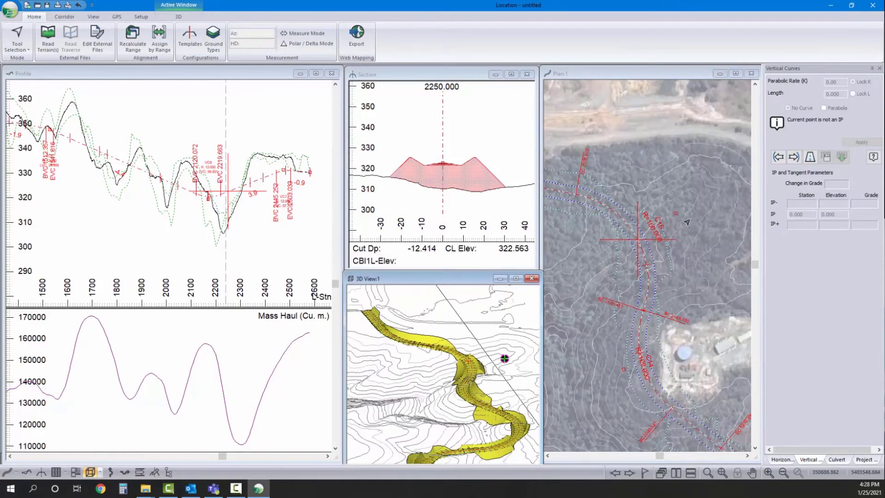
pyautogui.scroll(-3, 665, 218)
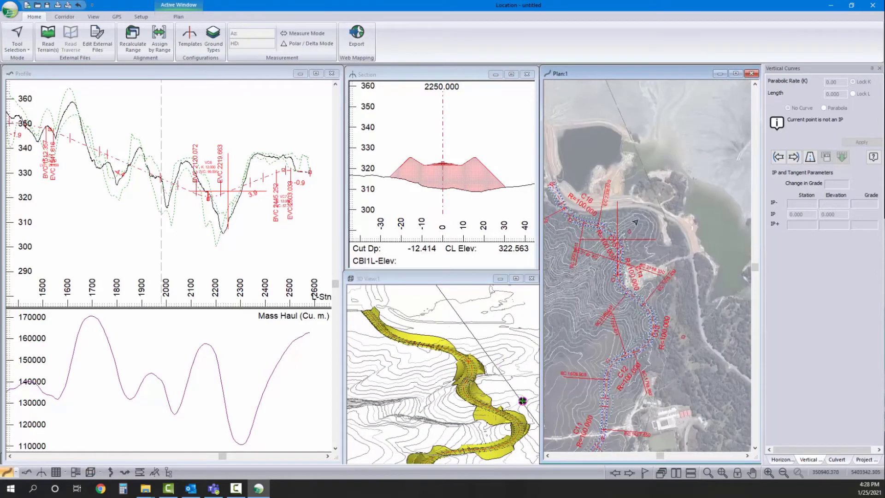
pyautogui.moveTo(635, 222); pyautogui.dragTo(621, 152, button='middle')
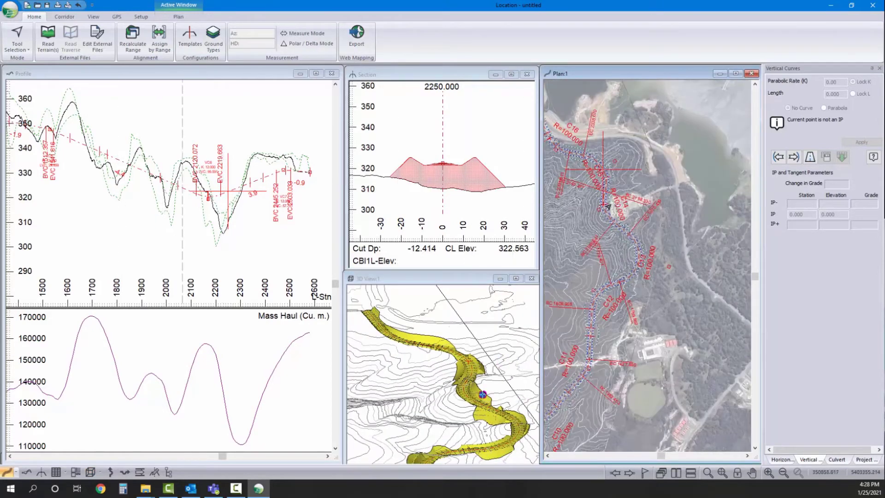
pyautogui.scroll(5, 623, 217)
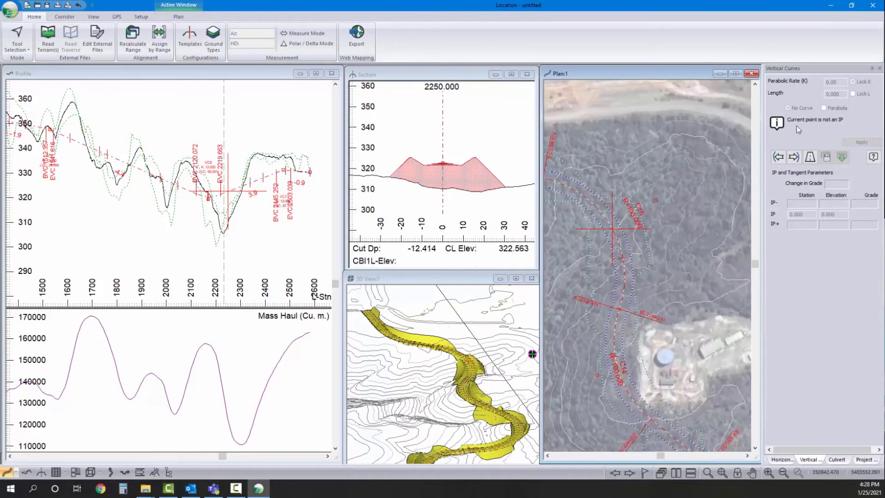
# - Add a culvert at station 2250 and frame the road horizontally in the 3D view
pyautogui.click(837, 460)
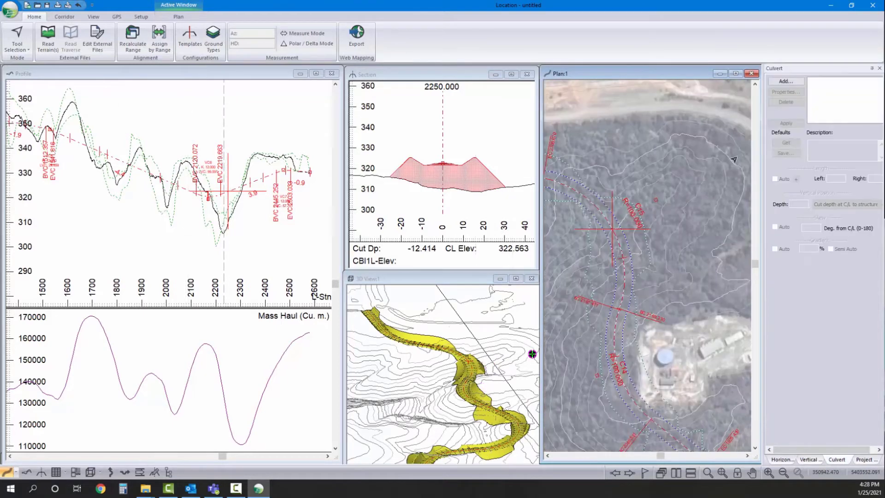
pyautogui.click(773, 81)
pyautogui.click(506, 256)
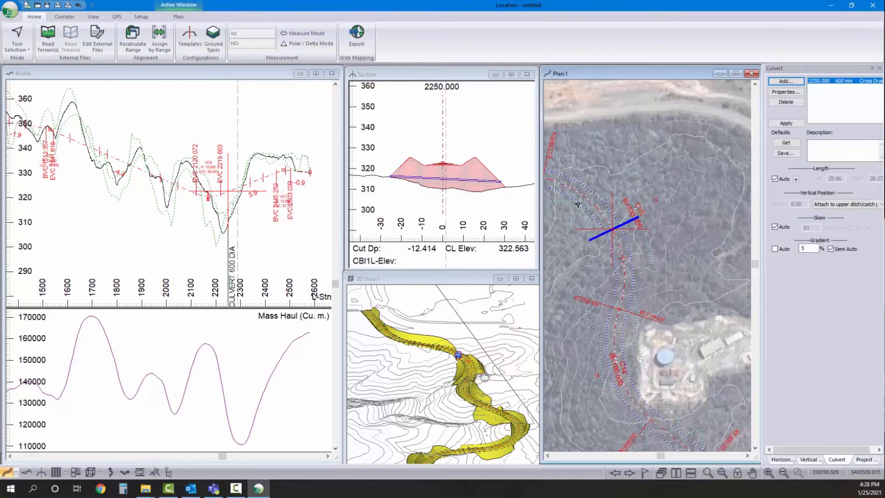
pyautogui.scroll(1, 299, 223)
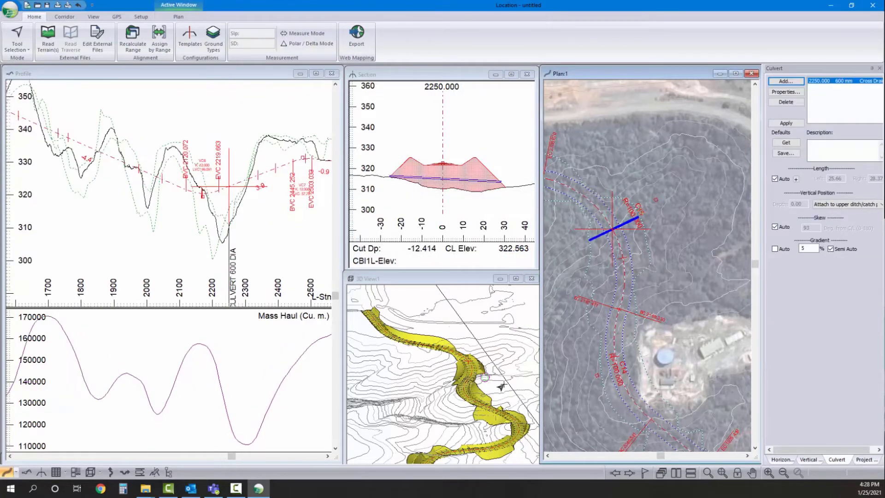
pyautogui.click(502, 382)
pyautogui.scroll(3, 500, 385)
pyautogui.moveTo(487, 387); pyautogui.dragTo(388, 383)
pyautogui.moveTo(387, 382); pyautogui.dragTo(368, 390, button='middle')
pyautogui.moveTo(480, 371); pyautogui.dragTo(368, 384, button='middle')
pyautogui.scroll(3, 449, 390)
pyautogui.scroll(1, 451, 391)
pyautogui.scroll(1, 449, 418)
pyautogui.moveTo(447, 419); pyautogui.dragTo(388, 366, button='middle')
pyautogui.scroll(-2, 454, 386)
pyautogui.moveTo(487, 415); pyautogui.dragTo(398, 343, button='middle')
pyautogui.moveTo(475, 376); pyautogui.dragTo(462, 393, button='middle')
pyautogui.scroll(-1, 462, 393)
pyautogui.moveTo(462, 392); pyautogui.dragTo(451, 358)
pyautogui.scroll(6, 497, 338)
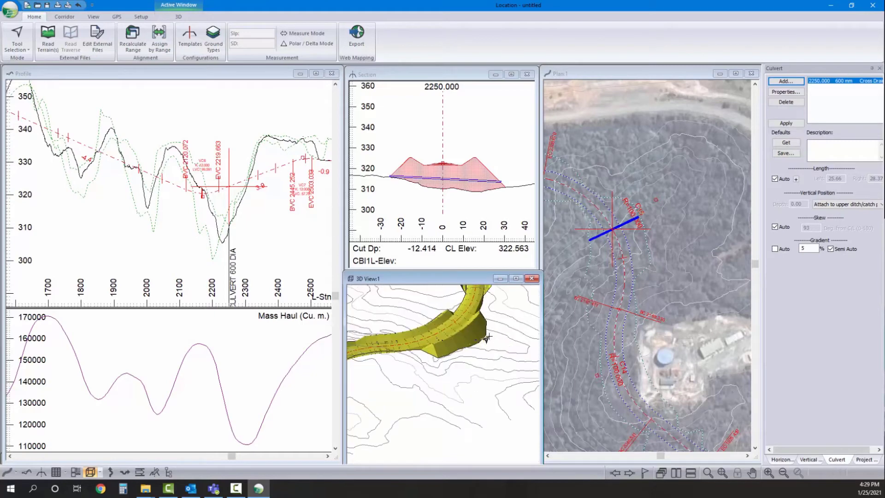
# - Turn off automatic skew and skew the culvert 80 degrees
pyautogui.click(775, 228)
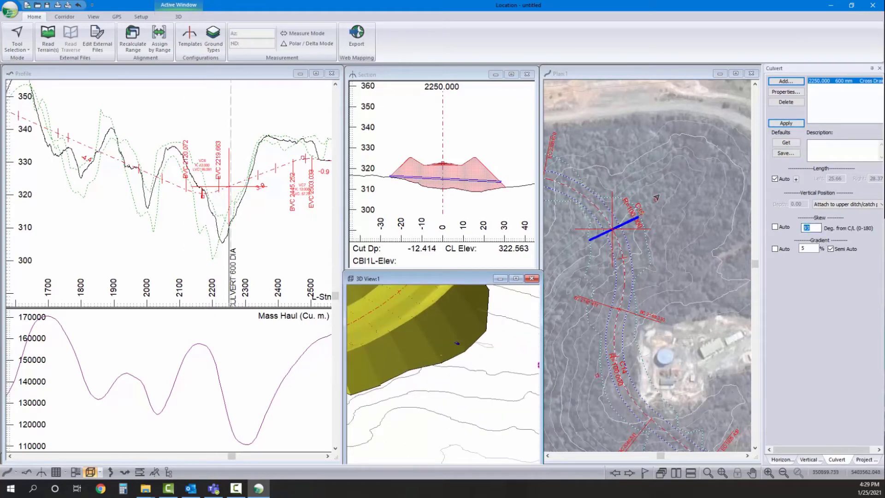
pyautogui.write('80')
pyautogui.press('Return')
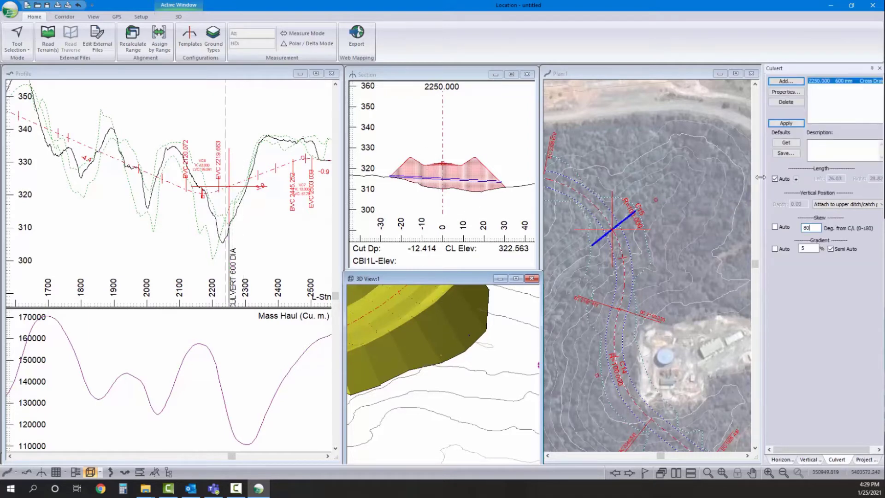
# - Set the culvert diameter to 1000 mm
pyautogui.doubleClick(839, 87)
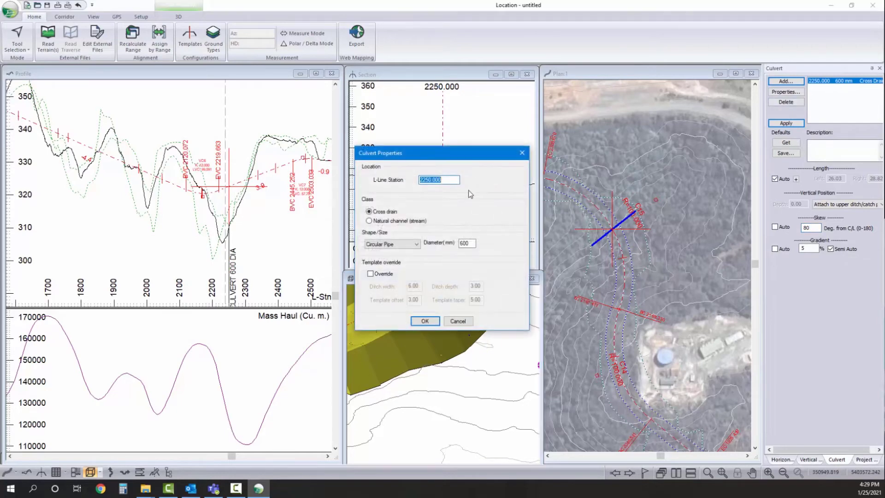
pyautogui.write('100')
pyautogui.press('Return')
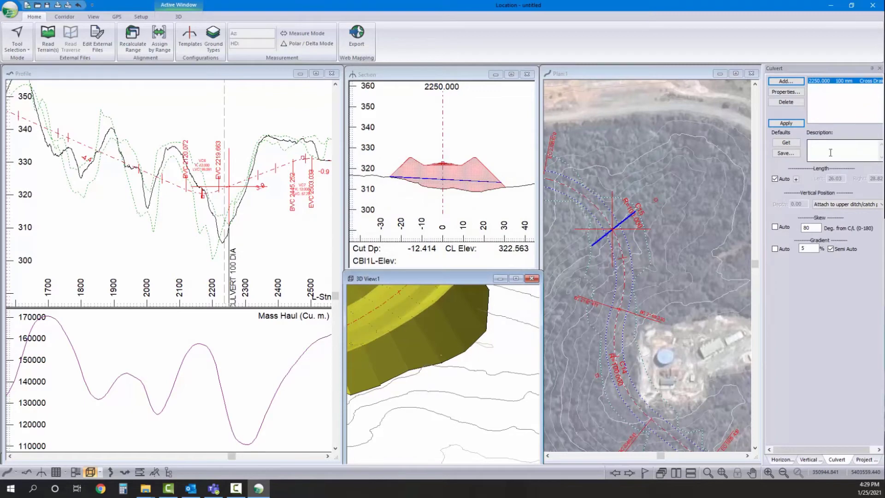
pyautogui.doubleClick(840, 89)
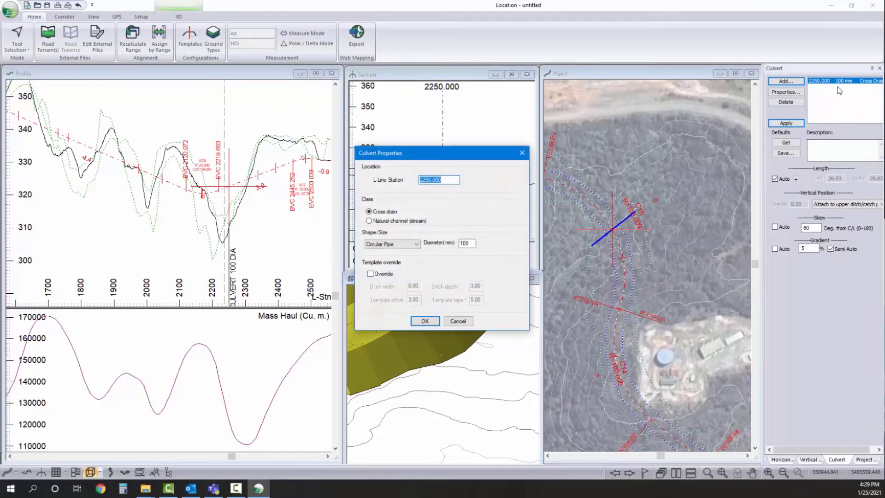
pyautogui.click(467, 243)
pyautogui.write('0')
pyautogui.press('Return')
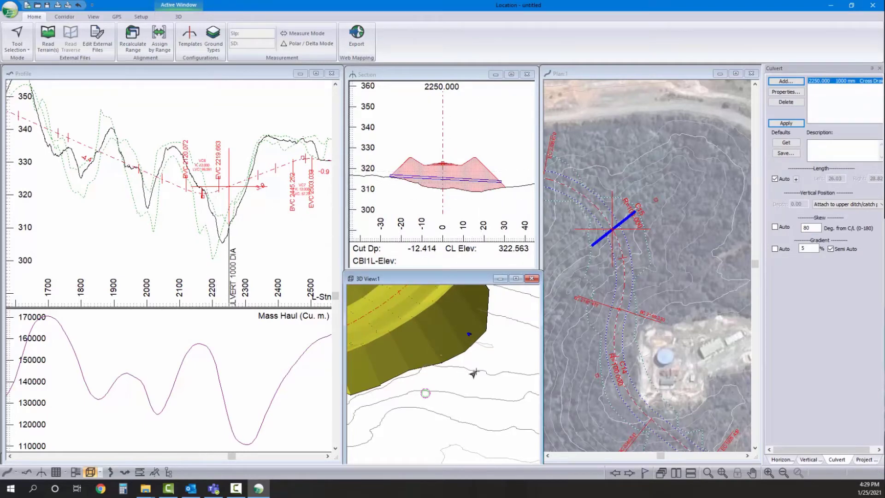
pyautogui.scroll(-5, 462, 364)
# - Display the Topo w pit terrain as 50% grey triangles in the 3D view
pyautogui.scroll(-4, 459, 370)
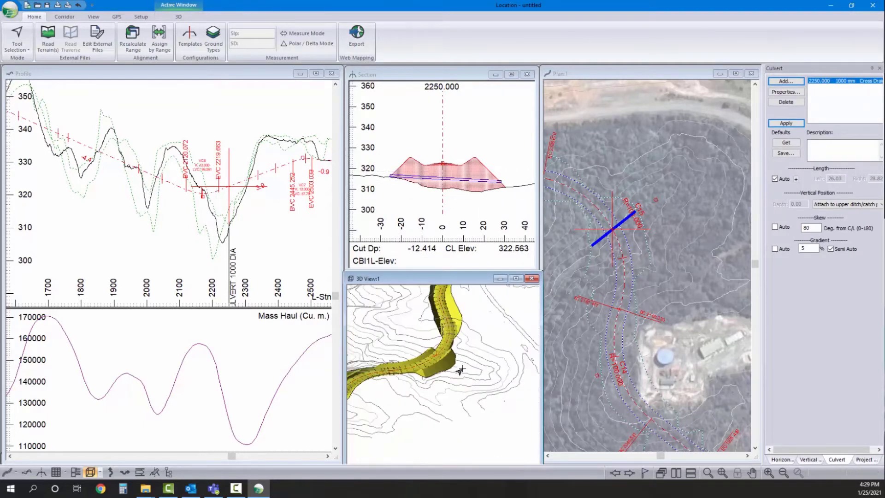
pyautogui.moveTo(452, 375)
pyautogui.mouseDown(button='middle')
pyautogui.moveTo(513, 340)
pyautogui.moveTo(487, 356)
pyautogui.mouseUp(button='middle')
pyautogui.moveTo(488, 356); pyautogui.dragTo(415, 360)
pyautogui.rightClick(416, 360)
pyautogui.click(456, 369)
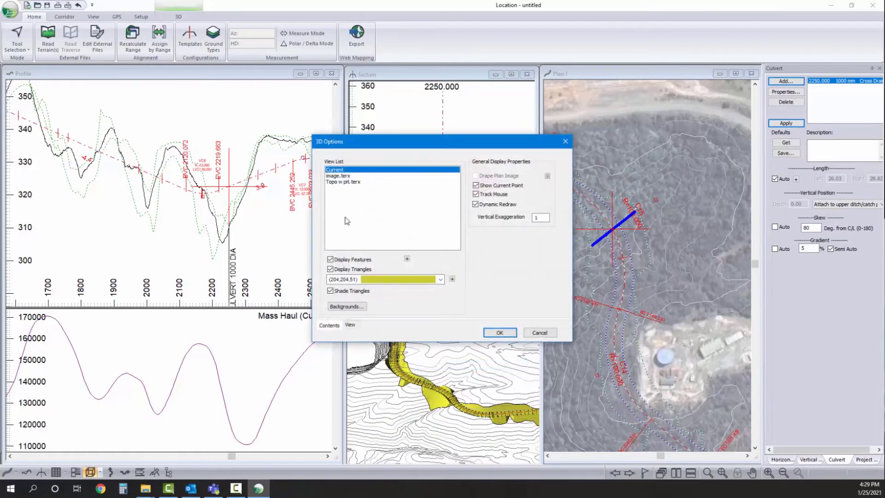
pyautogui.click(344, 182)
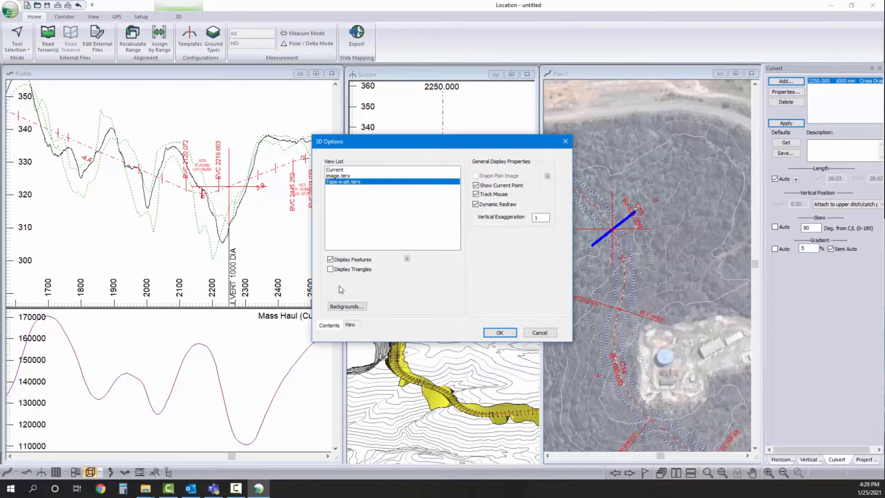
pyautogui.click(330, 269)
pyautogui.click(454, 280)
pyautogui.moveTo(549, 317); pyautogui.dragTo(526, 311)
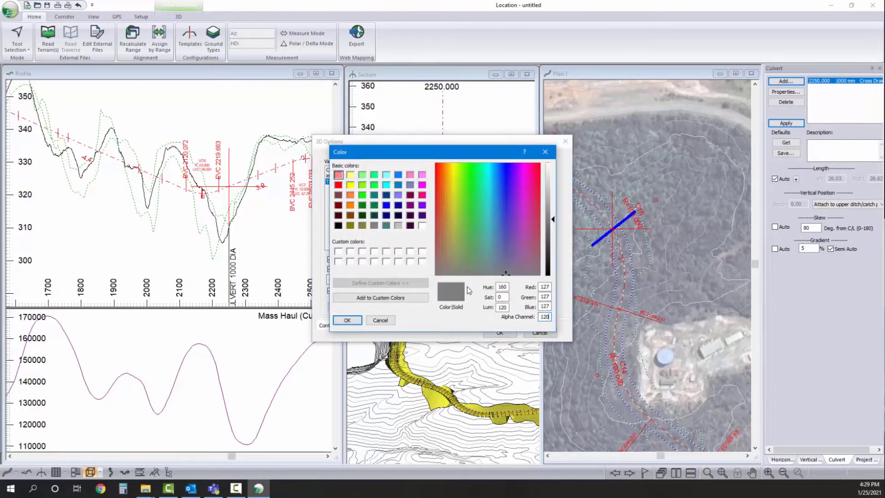
pyautogui.click(350, 321)
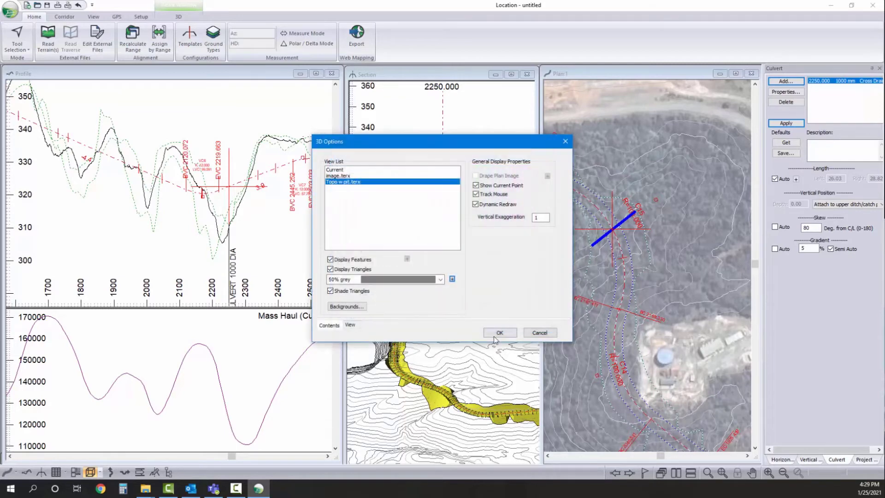
pyautogui.click(499, 333)
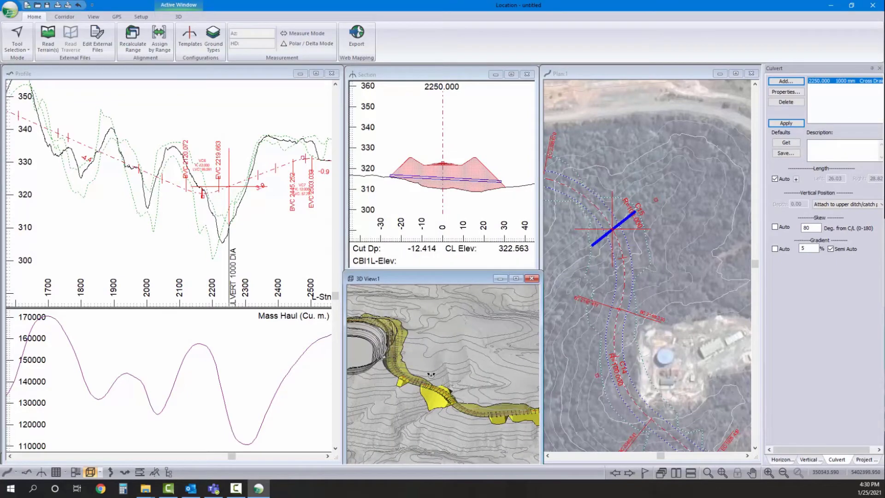
# - Orbit the 3D view to look over the pit and road corridor
pyautogui.moveTo(424, 374); pyautogui.dragTo(402, 372)
pyautogui.moveTo(450, 393); pyautogui.dragTo(442, 345)
pyautogui.moveTo(461, 399); pyautogui.dragTo(446, 434)
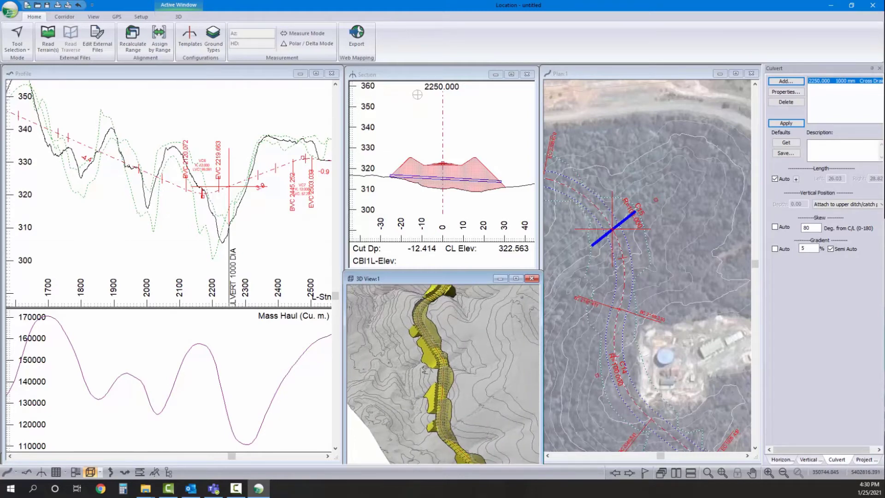
pyautogui.moveTo(441, 336); pyautogui.dragTo(455, 357)
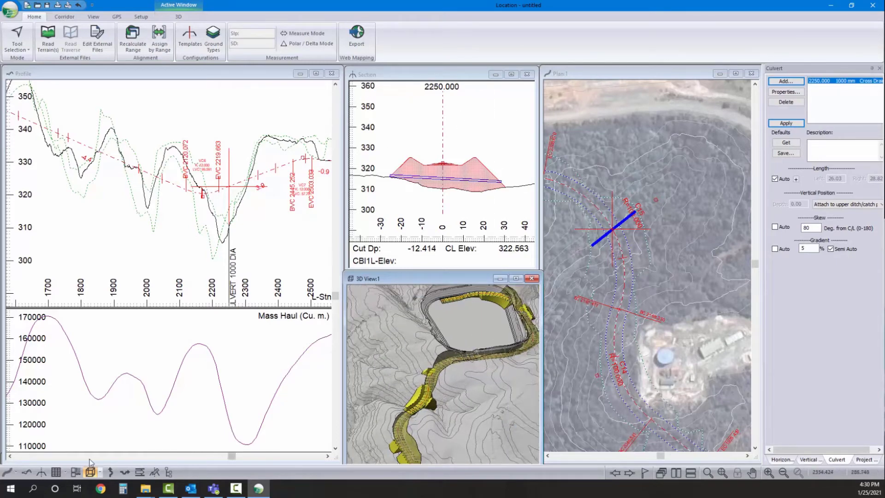
# - Load the MD Size D.blt book layout into Multi-Plot and show Page 1
pyautogui.click(79, 471)
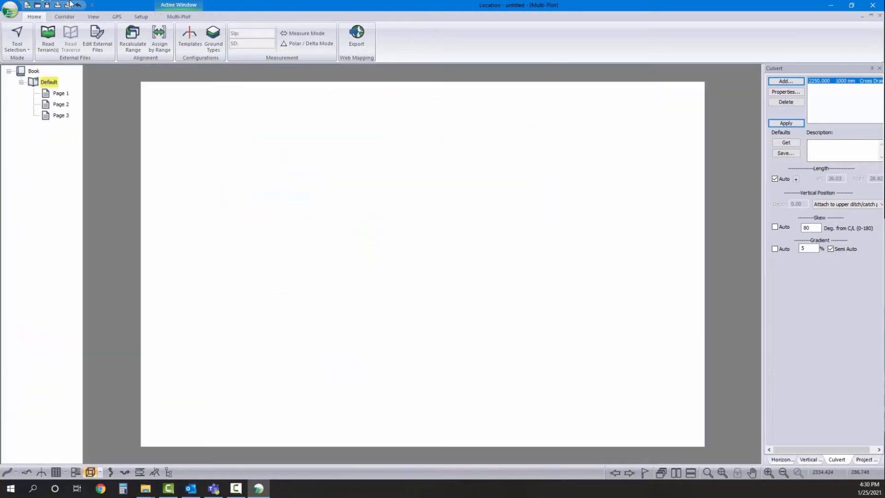
pyautogui.click(178, 16)
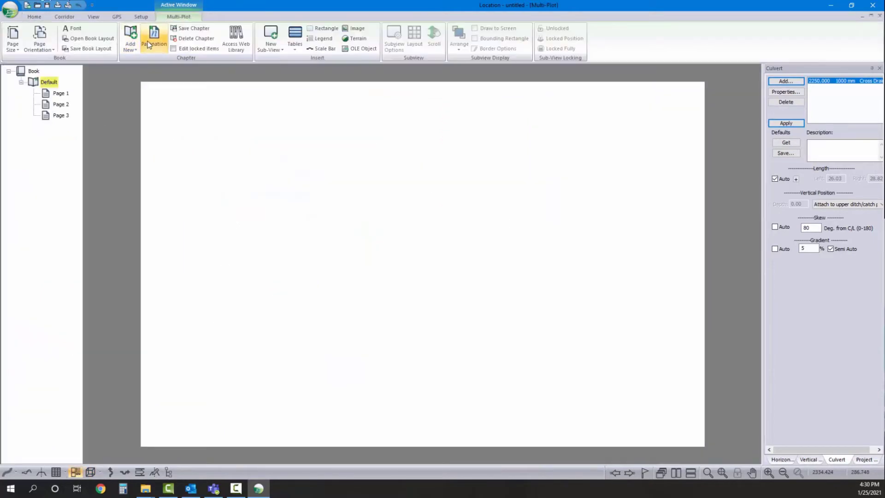
pyautogui.click(87, 39)
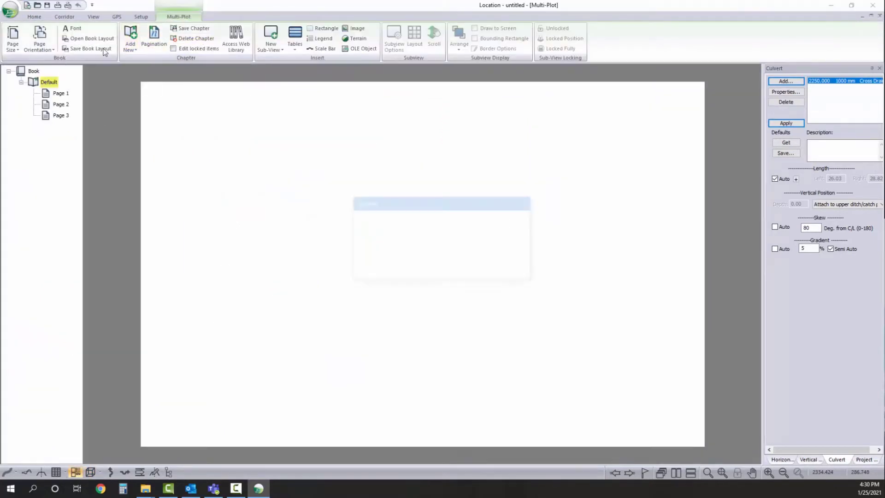
pyautogui.click(471, 270)
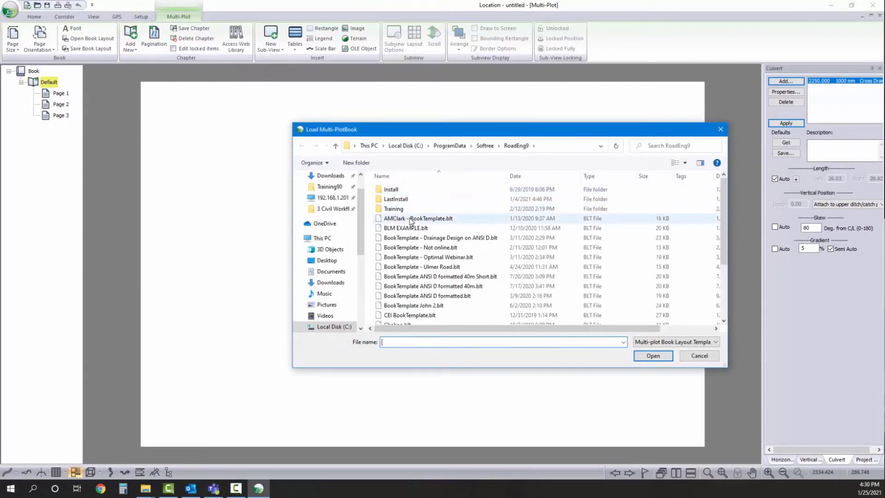
pyautogui.scroll(-3, 408, 221)
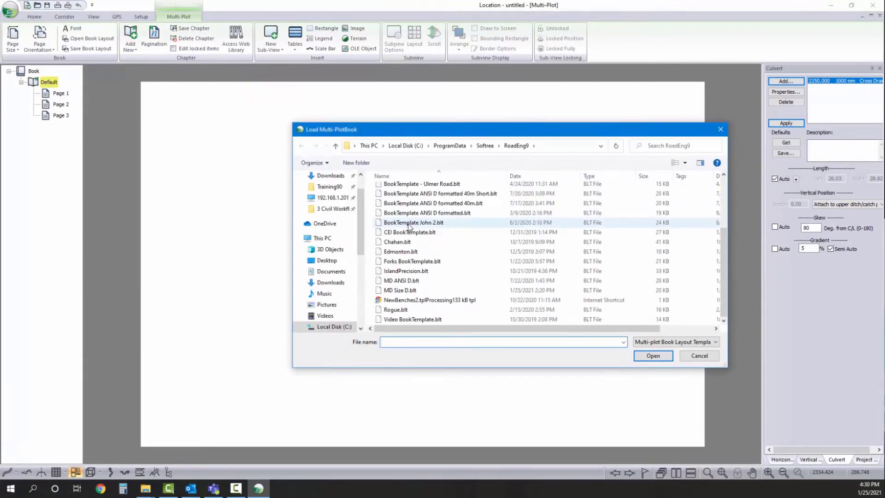
pyautogui.click(405, 291)
pyautogui.click(654, 356)
pyautogui.click(59, 94)
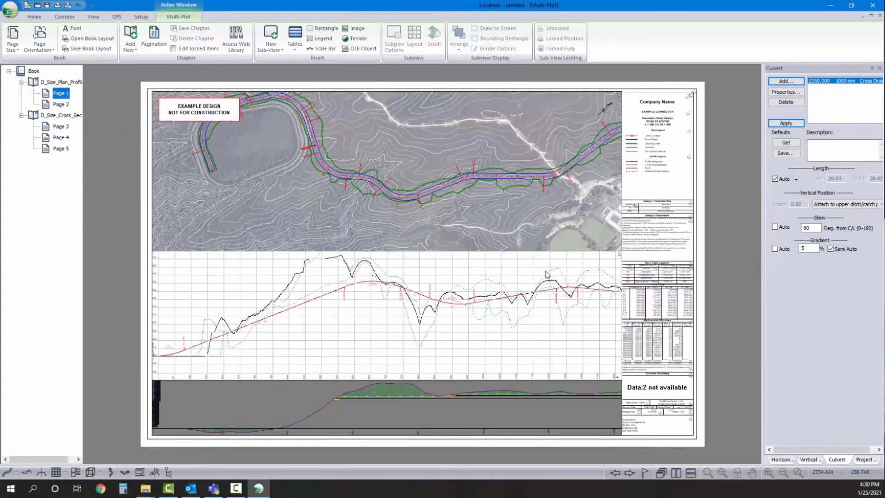
# - Nudge the plan map within its frame on Page 1
pyautogui.click(408, 196)
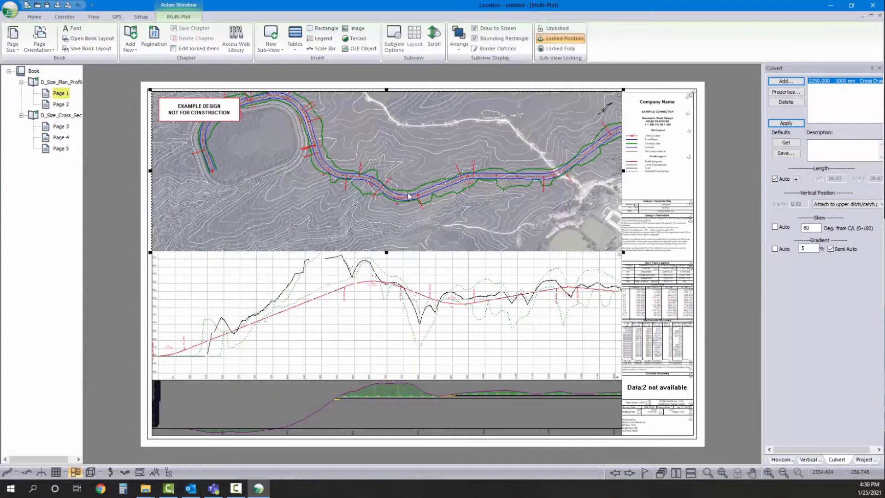
pyautogui.press('Down')
pyautogui.press('Return')
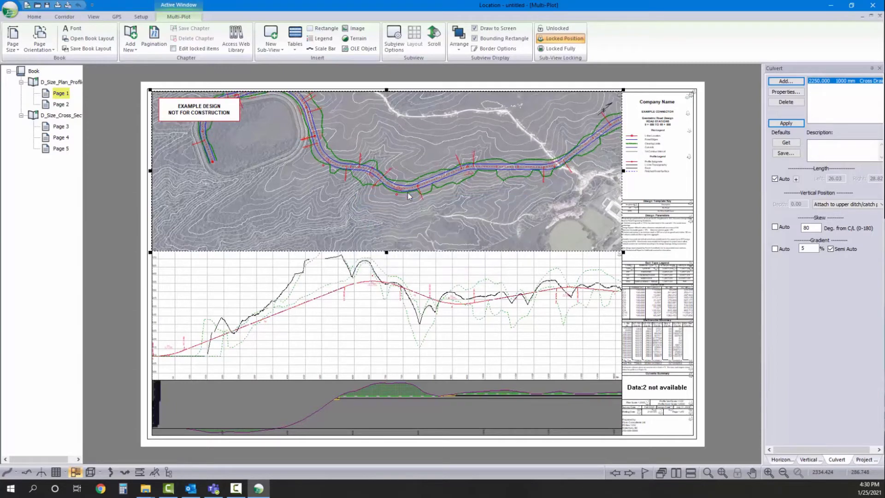
pyautogui.scroll(5, 408, 196)
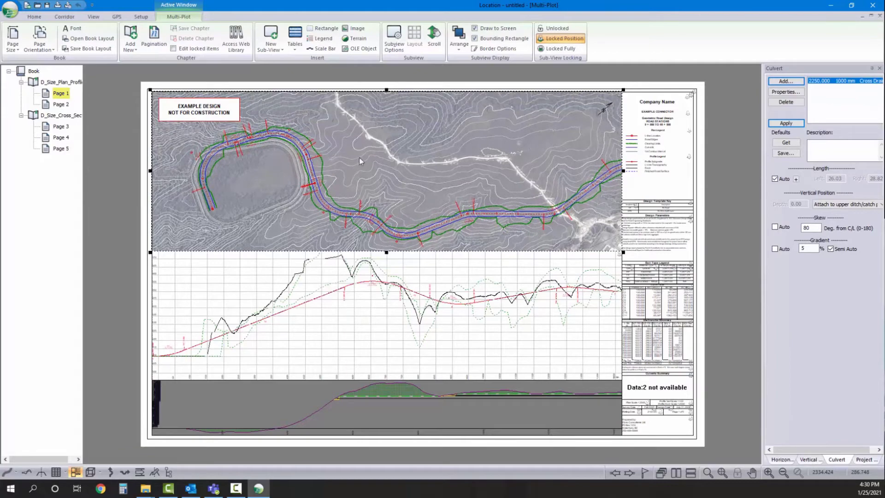
# - Turn on Auto scroll for Page 2's plan sub-view, then show the Page 3 cross-sections
pyautogui.click(60, 104)
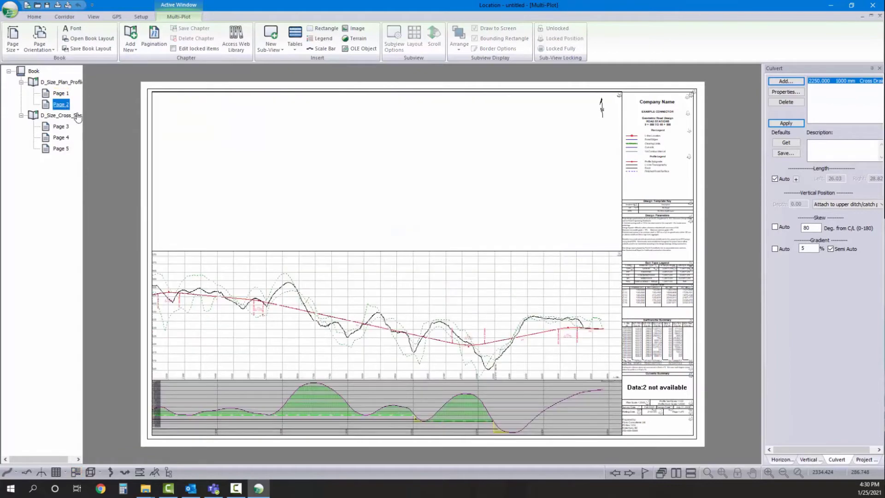
pyautogui.click(269, 181)
pyautogui.click(434, 37)
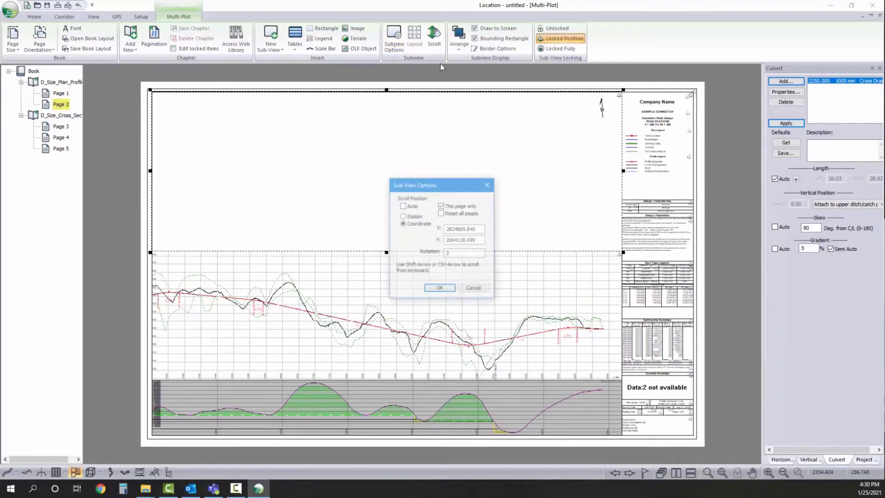
pyautogui.click(403, 206)
pyautogui.click(440, 288)
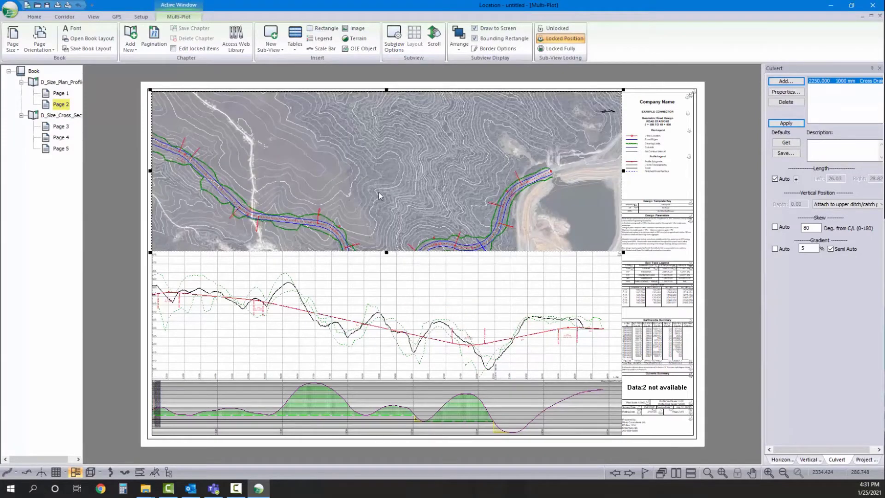
pyautogui.scroll(-1, 379, 196)
pyautogui.press('Return')
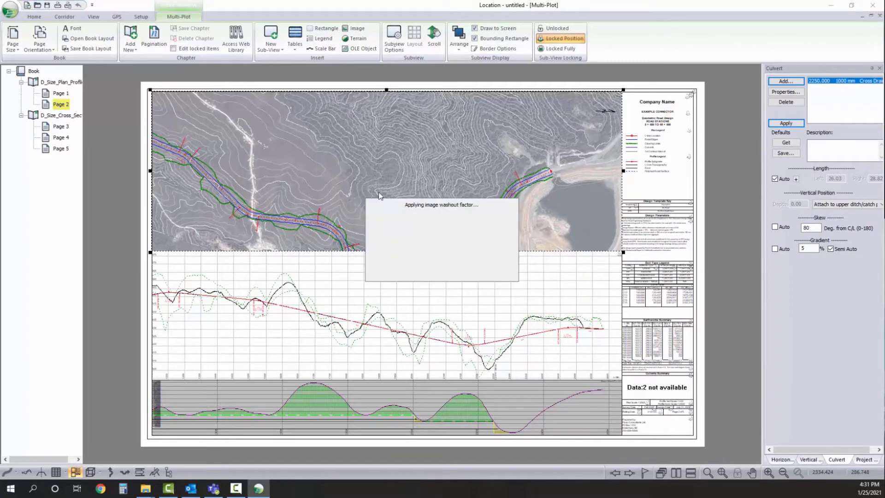
pyautogui.scroll(-4, 379, 196)
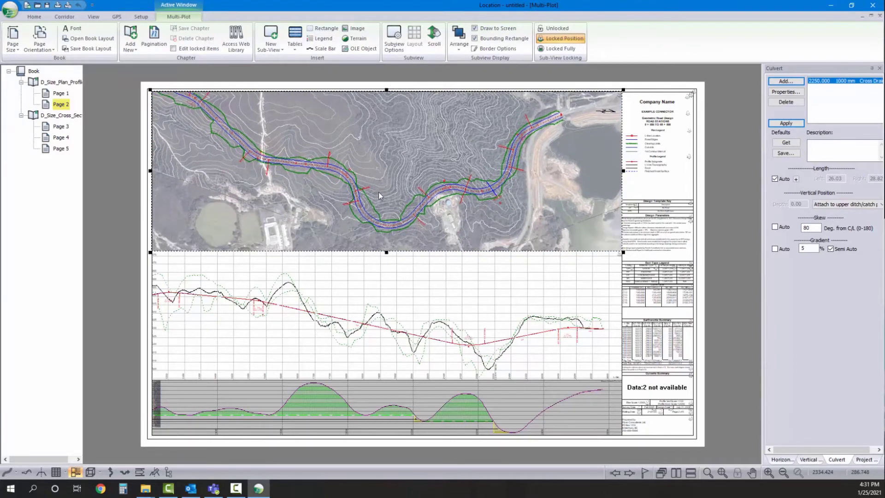
pyautogui.click(62, 127)
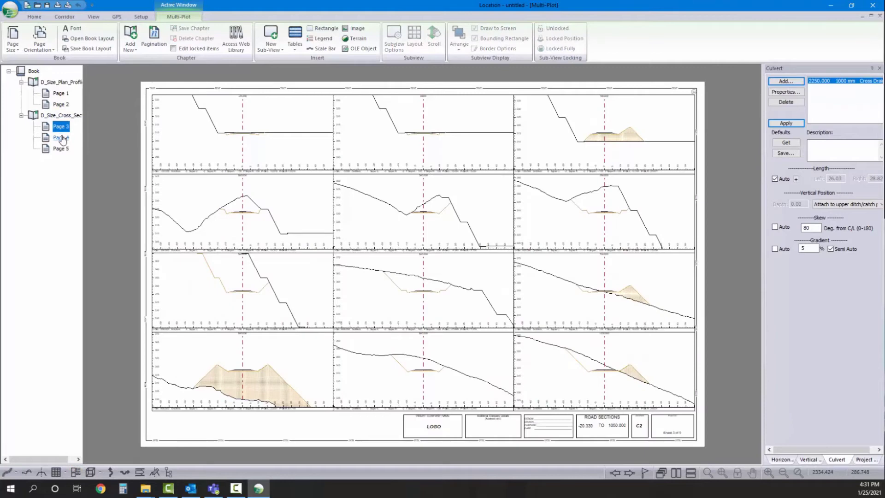
# - Review the cross-section sheets on Pages 4 and 5
pyautogui.click(62, 139)
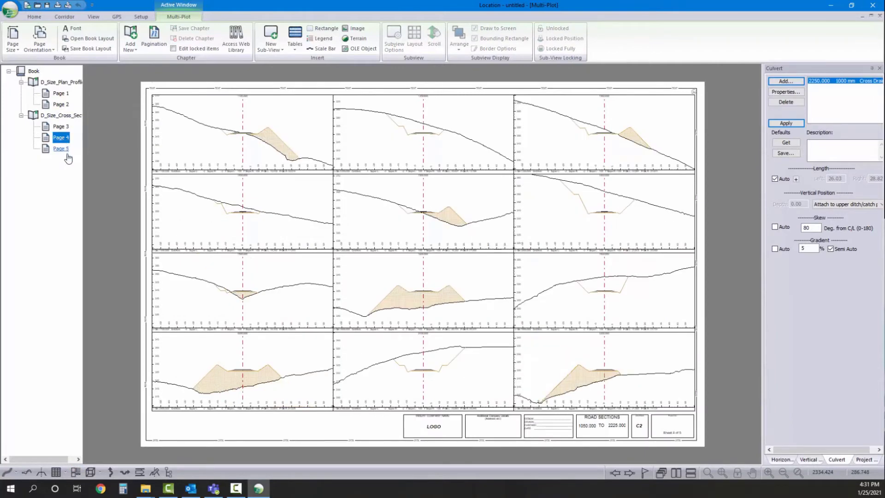
pyautogui.click(61, 148)
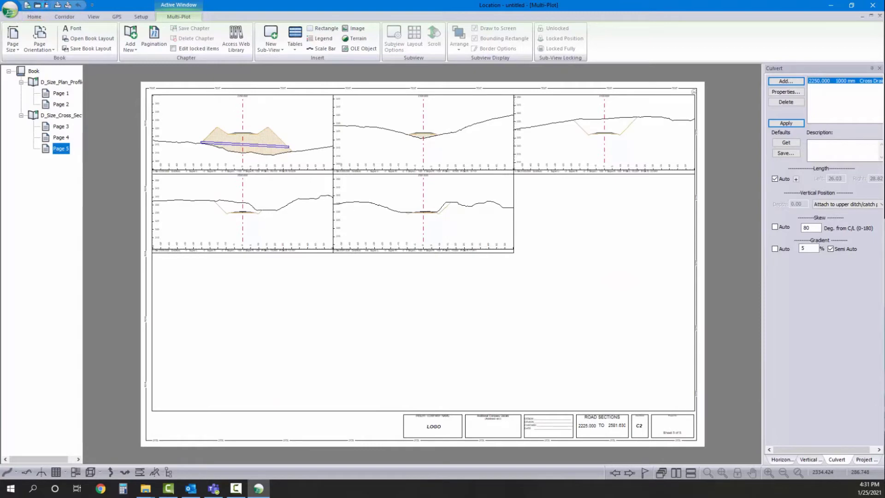
# - Save the design as Haul Rd
pyautogui.hotkey('ctrl', 's')
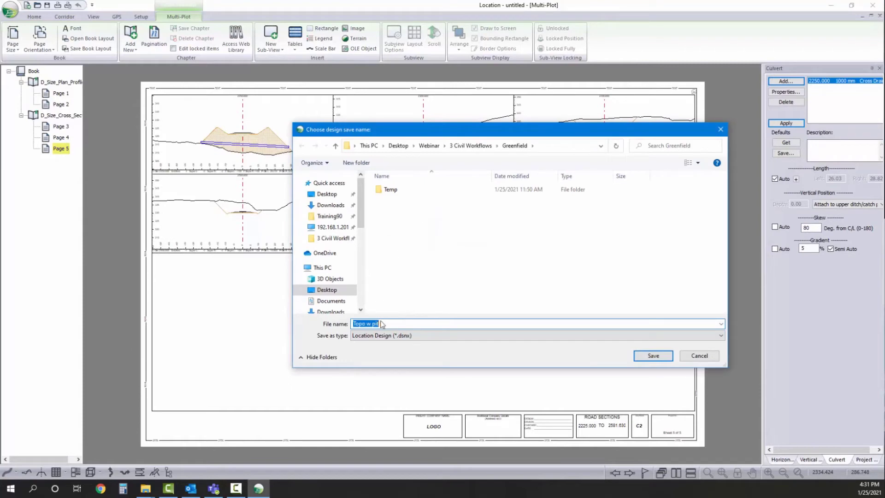
pyautogui.write('Haul Rd')
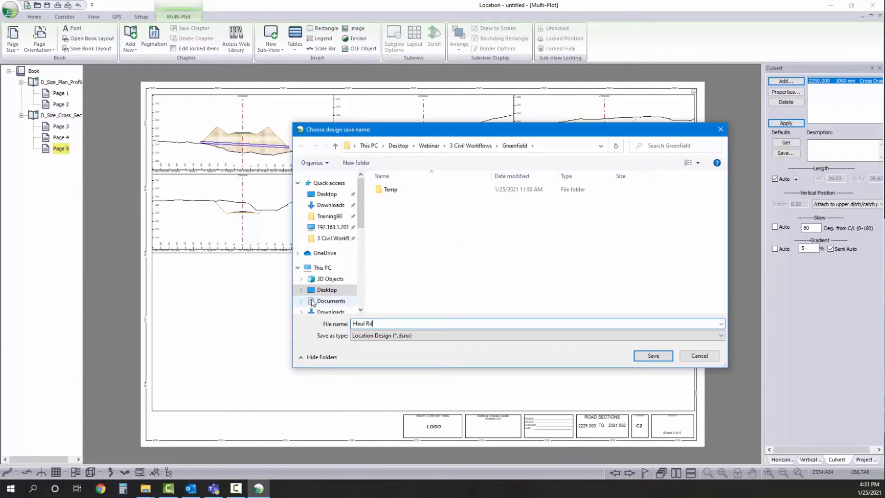
pyautogui.click(652, 356)
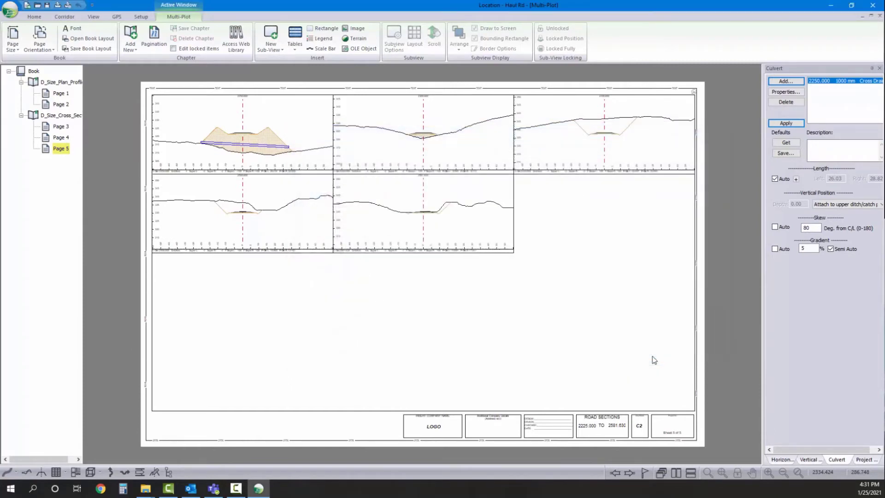
# - Check the file types offered in Save As, then cancel without saving
pyautogui.click(14, 8)
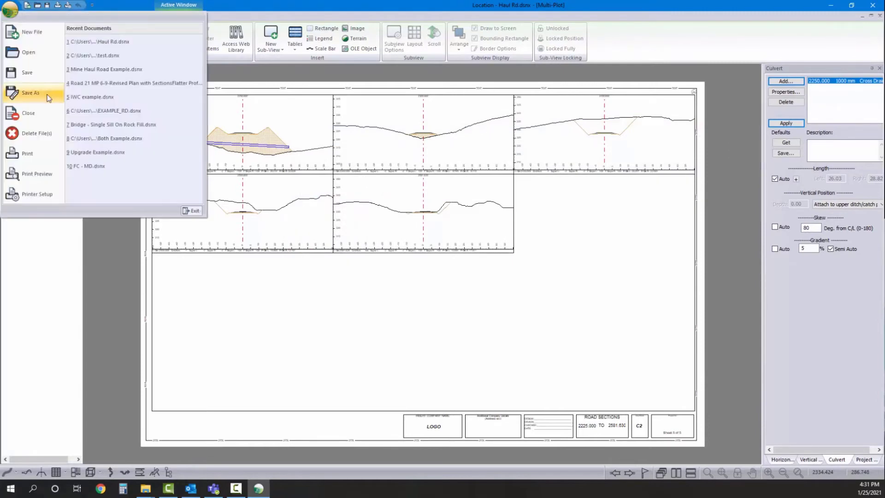
pyautogui.click(48, 96)
pyautogui.click(428, 335)
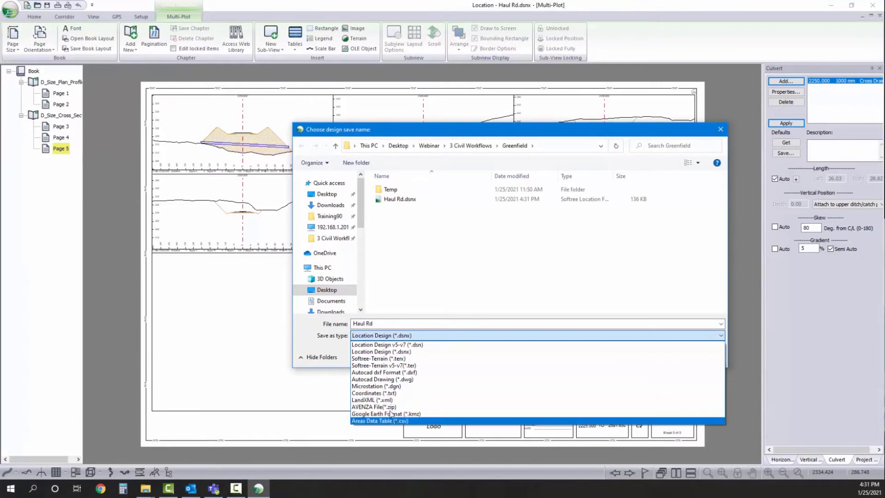
pyautogui.click(449, 285)
pyautogui.click(705, 357)
pyautogui.click(699, 356)
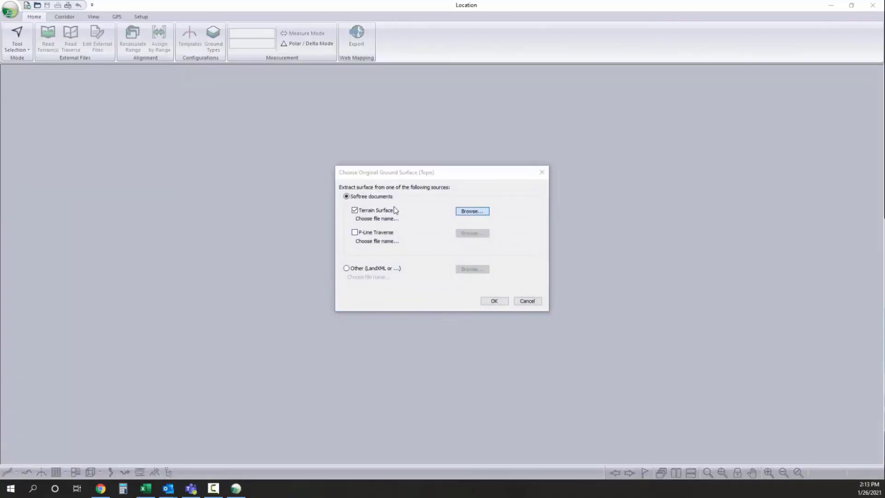
# - Use the Topo terrain surface as original ground and finish the alignment wizard
pyautogui.click(472, 211)
pyautogui.click(500, 198)
pyautogui.click(652, 356)
pyautogui.click(494, 300)
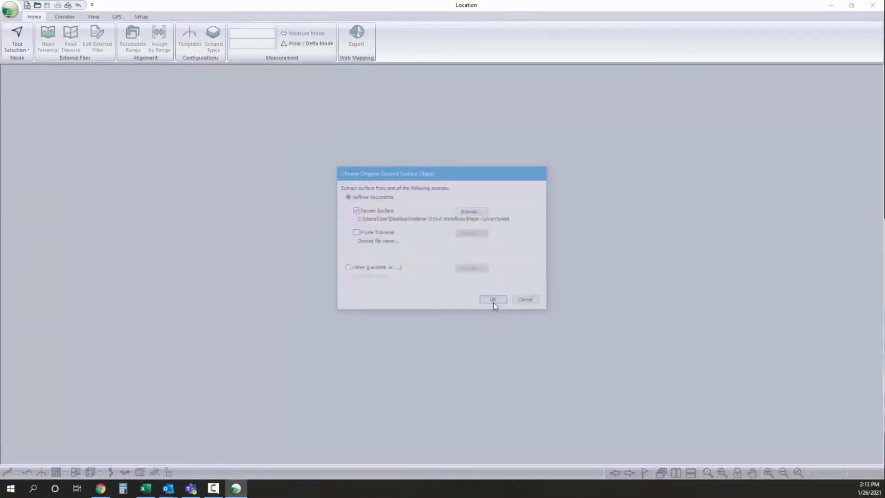
pyautogui.click(486, 322)
pyautogui.click(503, 323)
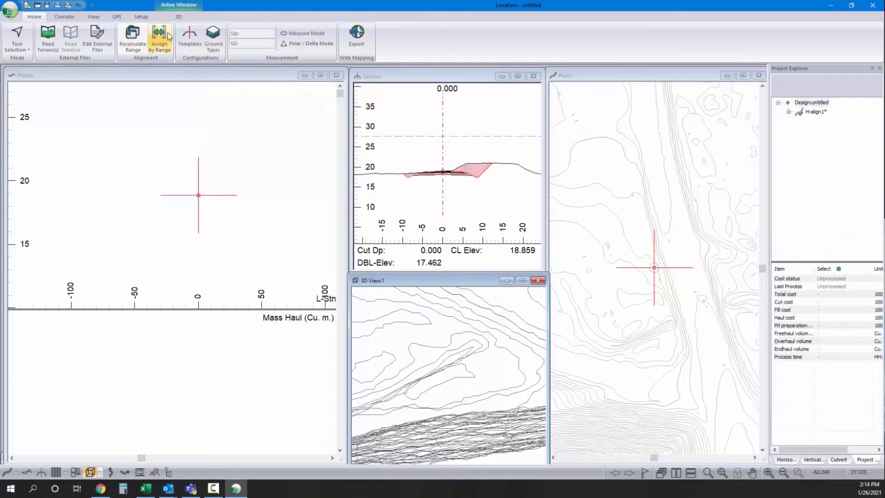
# - Assign the TREN Trench template to the alignment by range
pyautogui.click(330, 170)
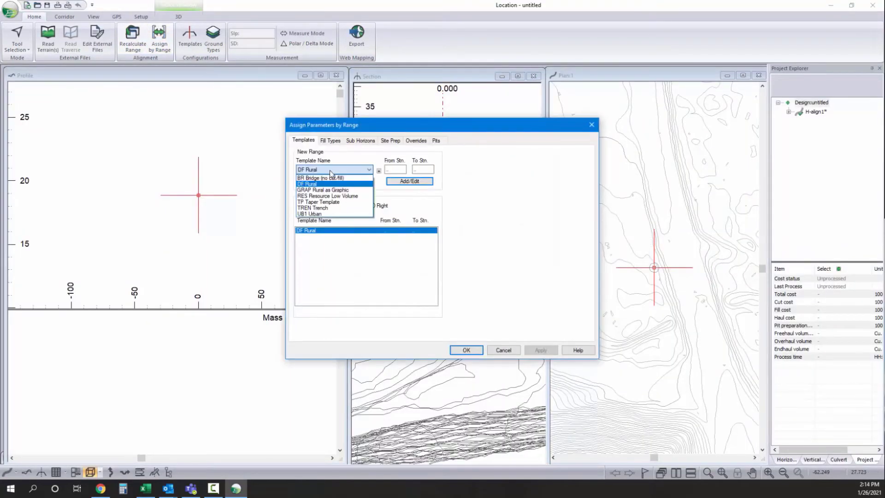
pyautogui.click(335, 208)
pyautogui.click(414, 184)
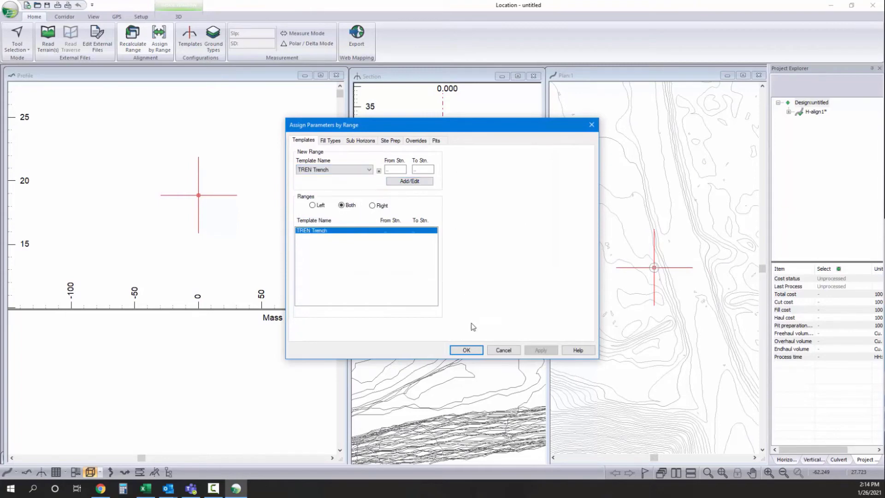
pyautogui.click(480, 353)
pyautogui.click(447, 276)
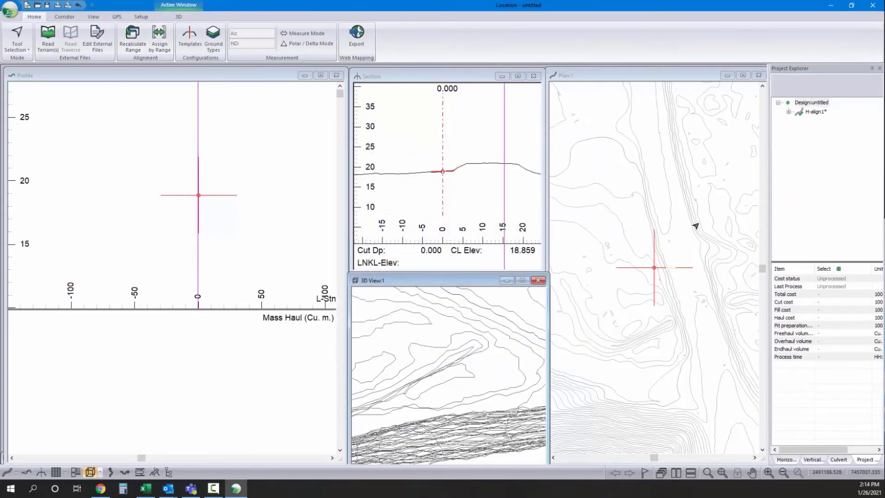
# - Place the first IPs on the plan, extending the alignment to station 67.876
pyautogui.rightClick(651, 246)
pyautogui.click(685, 259)
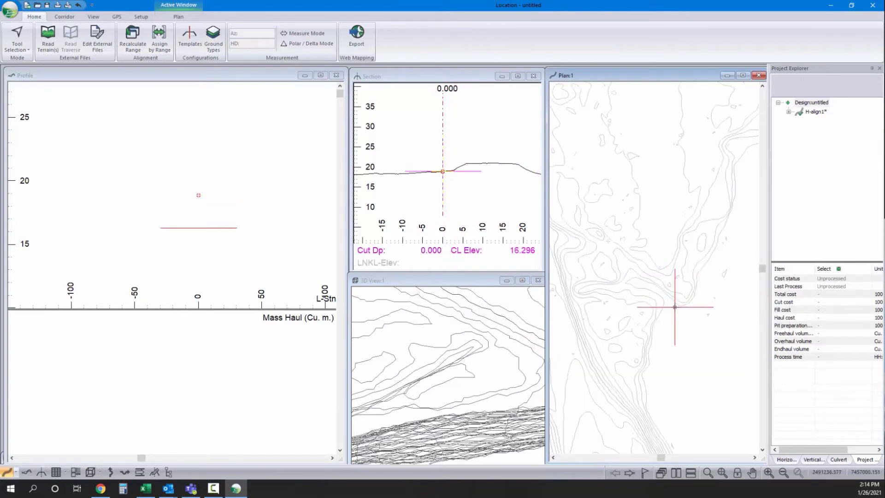
pyautogui.click(645, 278)
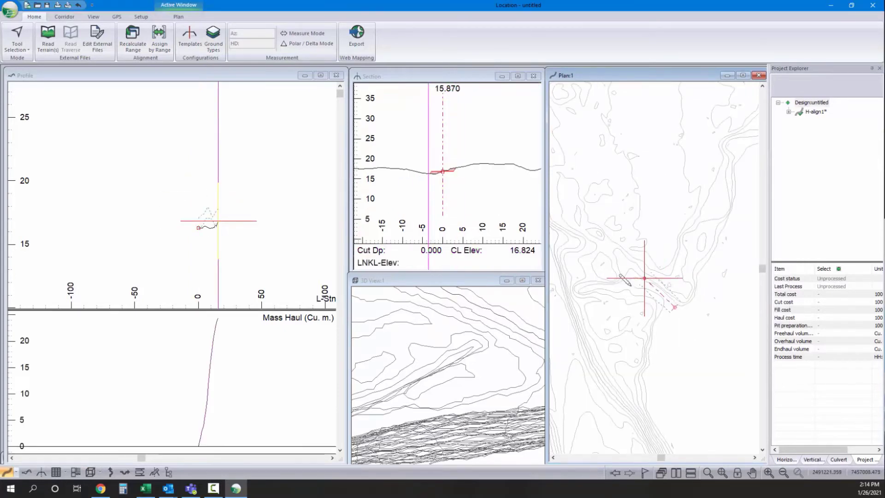
pyautogui.click(615, 287)
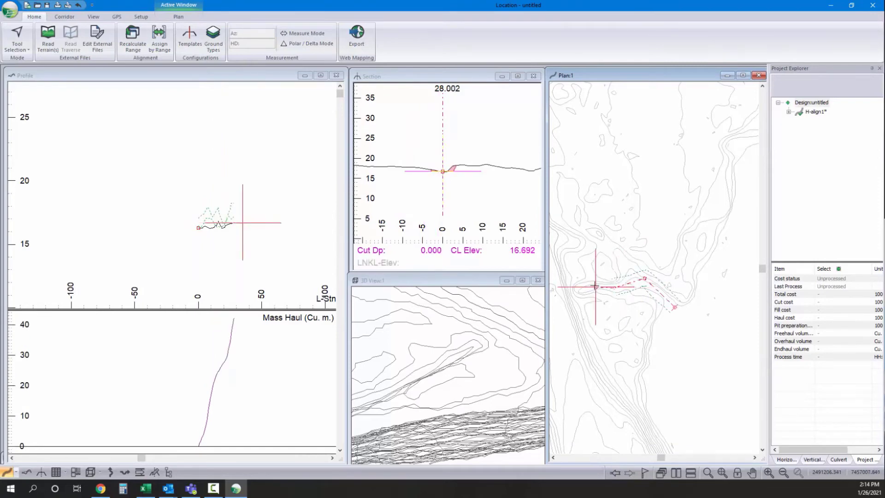
pyautogui.click(594, 286)
pyautogui.moveTo(591, 282); pyautogui.dragTo(706, 253, button='middle')
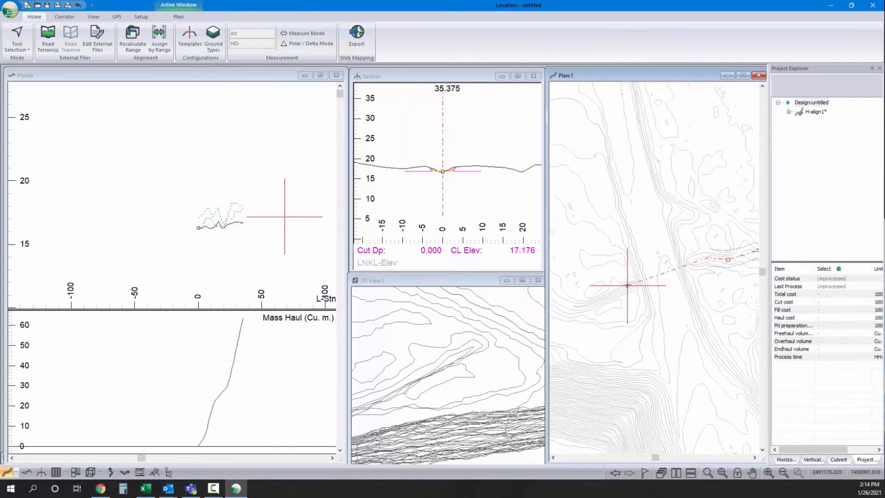
pyautogui.click(627, 285)
pyautogui.scroll(-1, 627, 285)
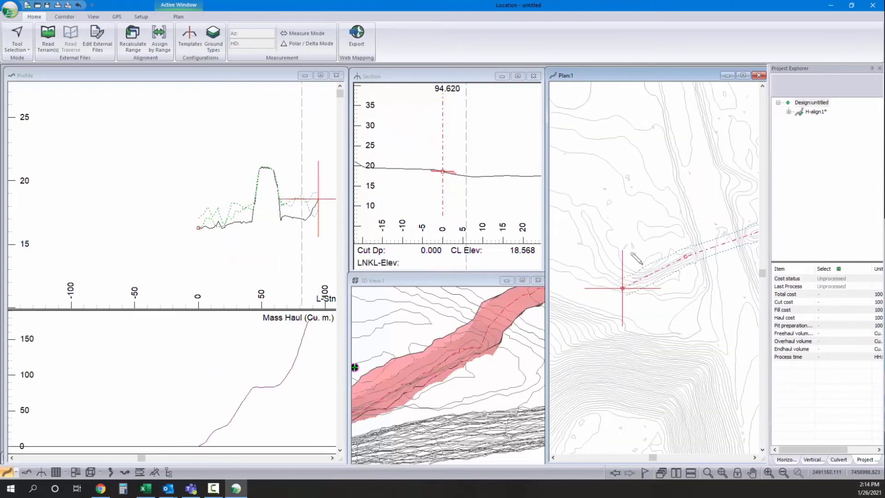
# - Add further IPs to extend the trench alignment to station 152.324
pyautogui.rightClick(656, 248)
pyautogui.click(662, 253)
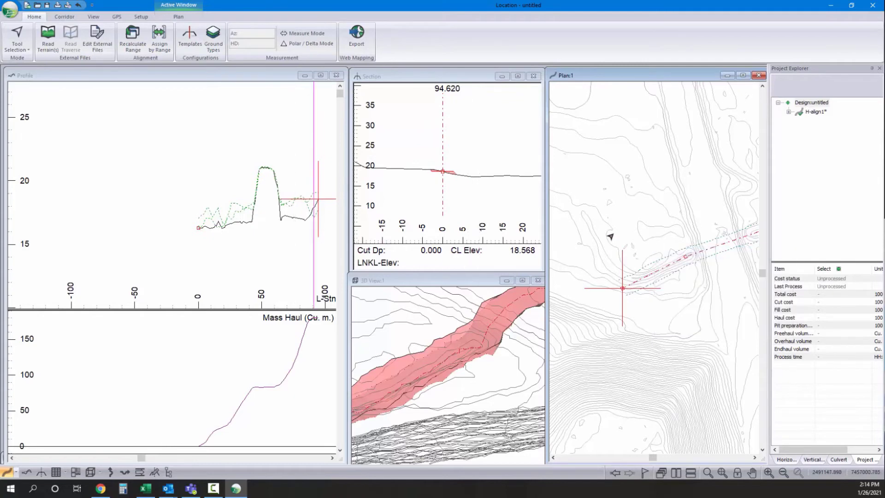
pyautogui.rightClick(616, 233)
pyautogui.click(635, 247)
pyautogui.click(583, 213)
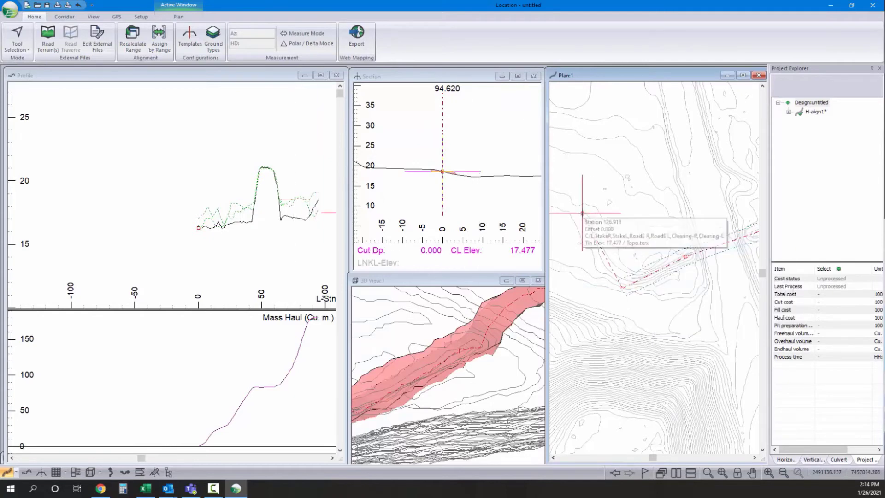
pyautogui.moveTo(582, 213); pyautogui.dragTo(668, 262, button='middle')
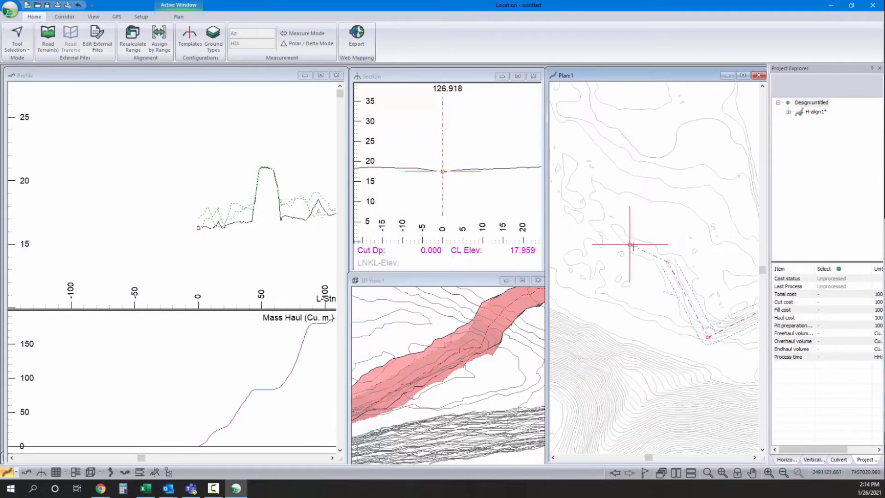
pyautogui.click(634, 246)
pyautogui.click(613, 226)
pyautogui.scroll(-4, 613, 225)
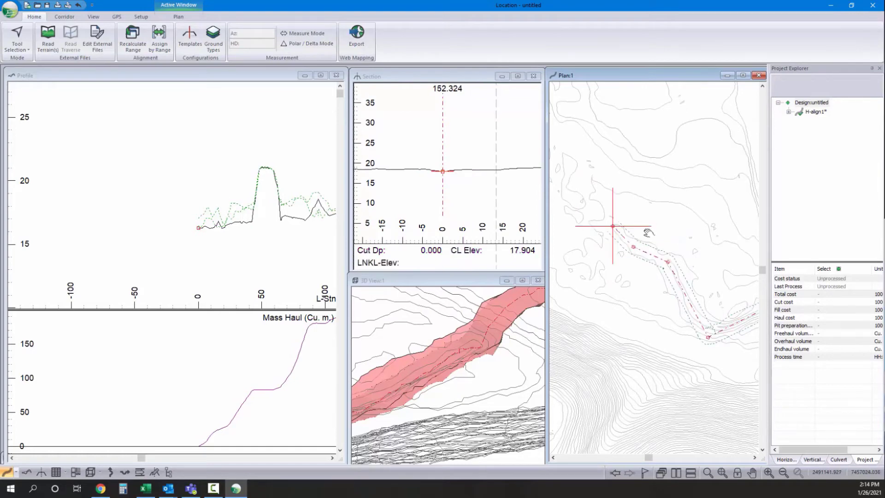
pyautogui.rightClick(656, 227)
# - Give the selected IP a circular curve with a 20 m radius
pyautogui.click(687, 237)
pyautogui.click(791, 459)
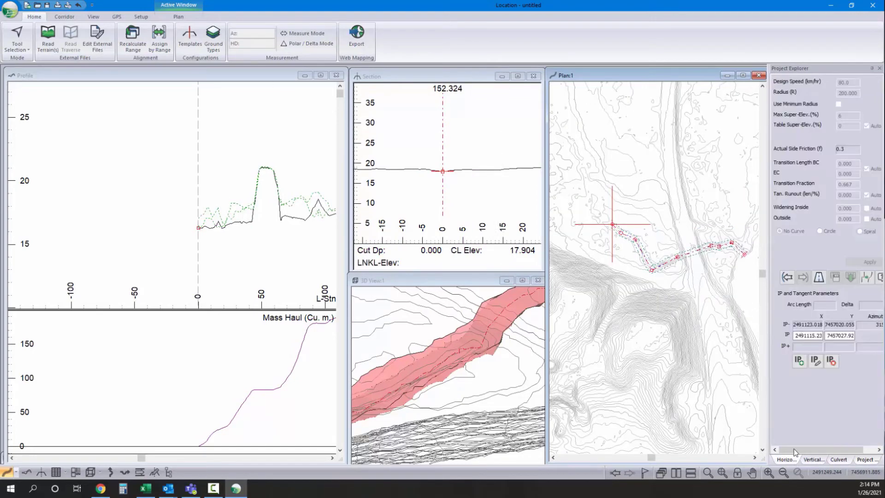
pyautogui.click(821, 231)
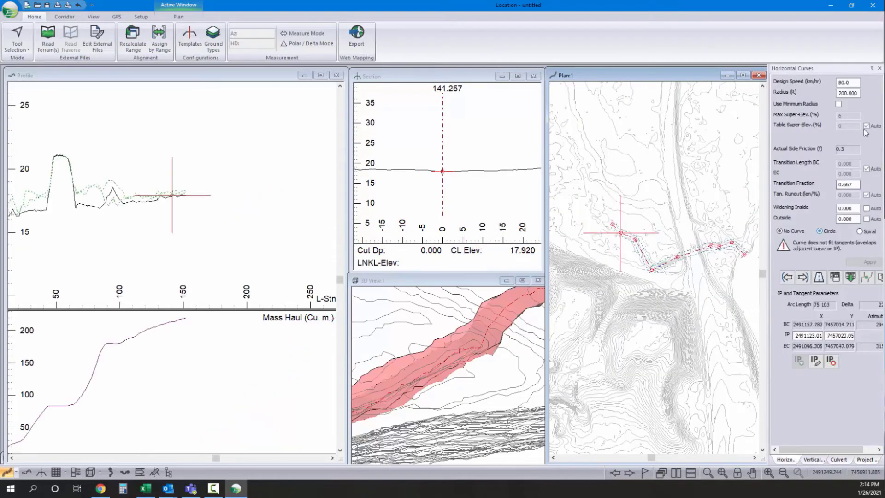
pyautogui.doubleClick(859, 93)
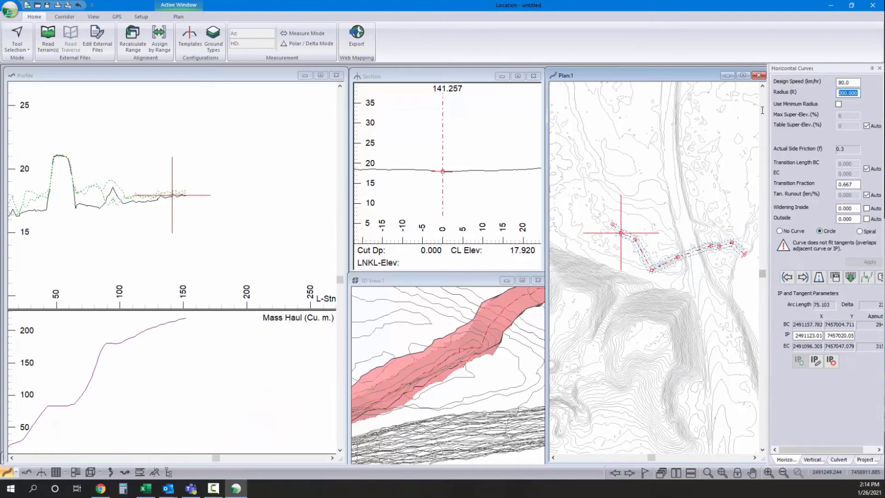
pyautogui.write('20')
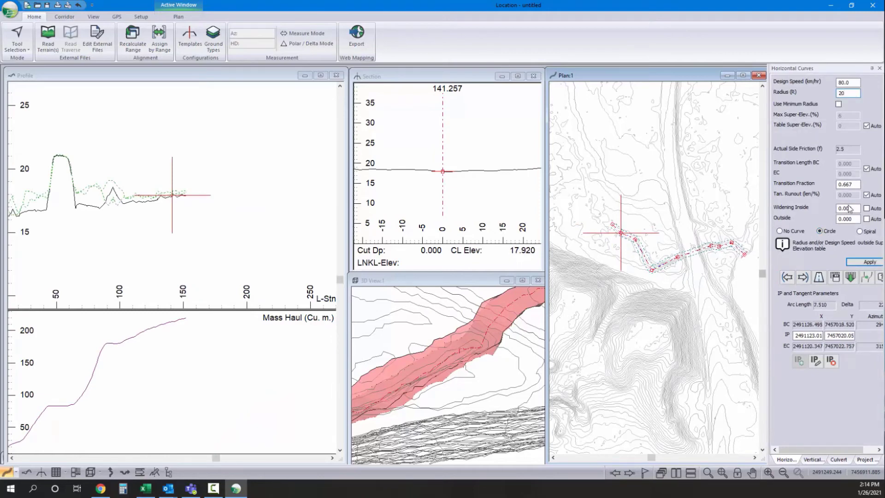
pyautogui.click(870, 262)
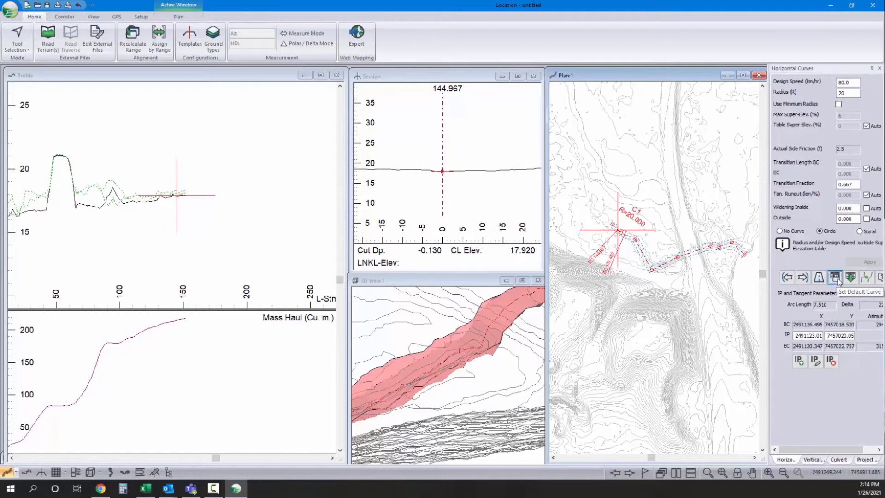
# - Set the default curve and auto-generate horizontal curves along the whole alignment
pyautogui.click(835, 276)
pyautogui.click(867, 277)
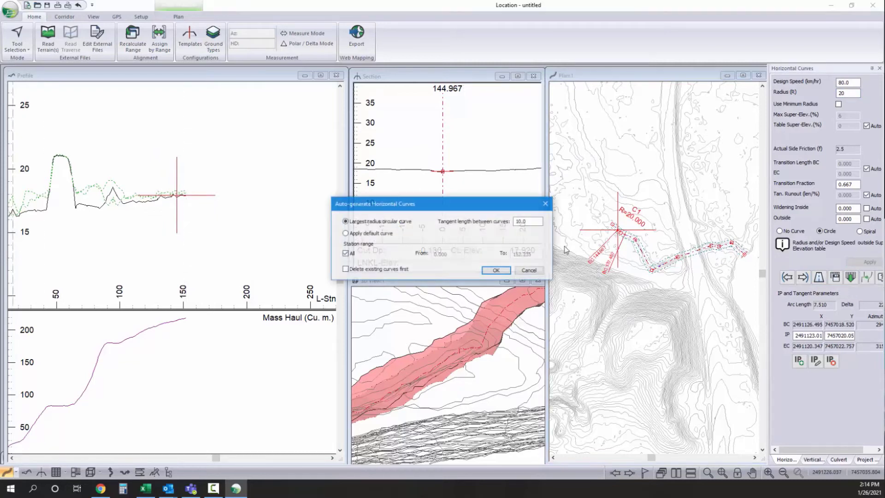
pyautogui.click(391, 238)
pyautogui.click(497, 270)
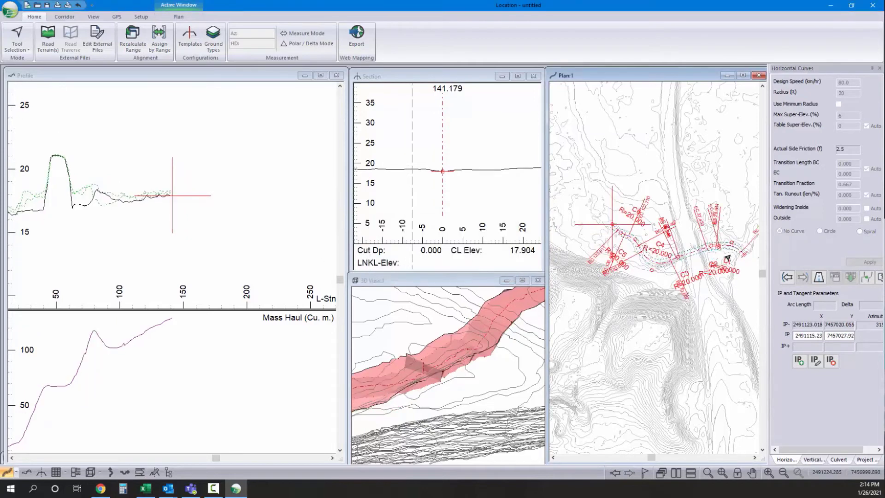
# - Change the next IP's curve radius to 12 m
pyautogui.click(644, 254)
pyautogui.click(803, 277)
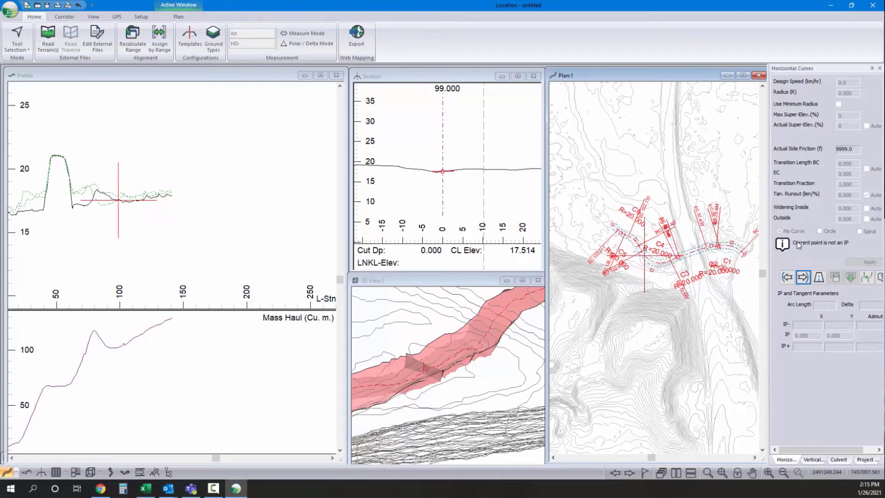
pyautogui.click(794, 279)
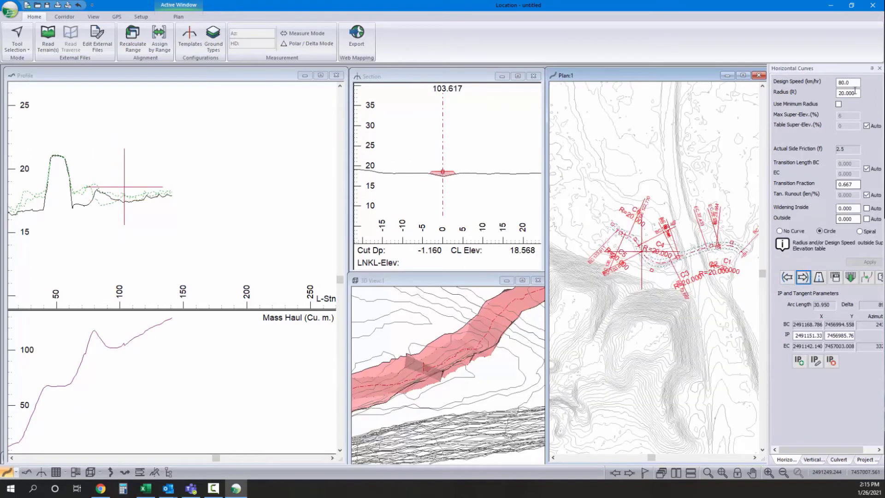
pyautogui.doubleClick(856, 95)
pyautogui.write('12')
pyautogui.click(870, 262)
# - Set another IP's curve radius to 12 m
pyautogui.click(788, 277)
pyautogui.click(788, 277)
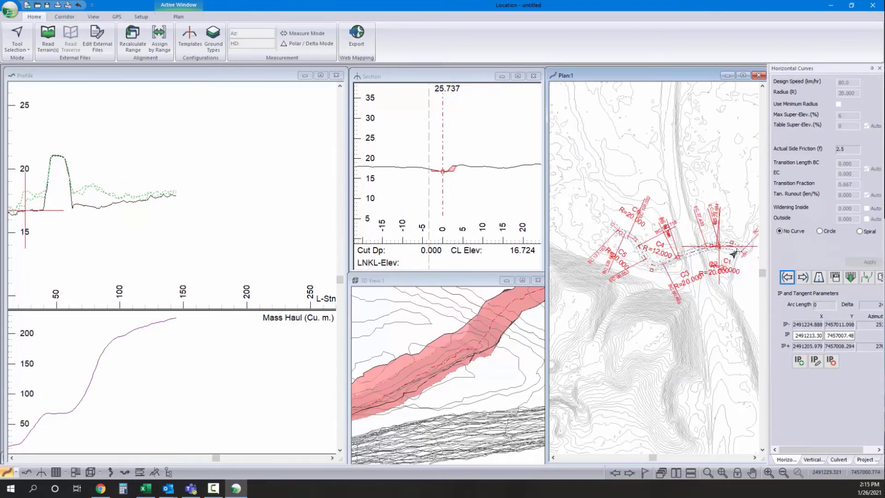
pyautogui.scroll(1, 635, 229)
pyautogui.rightClick(650, 216)
pyautogui.click(689, 233)
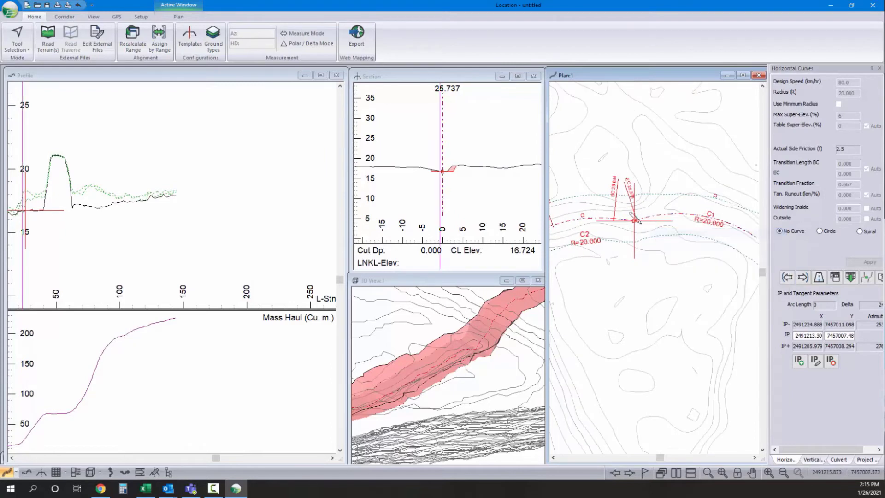
pyautogui.click(787, 278)
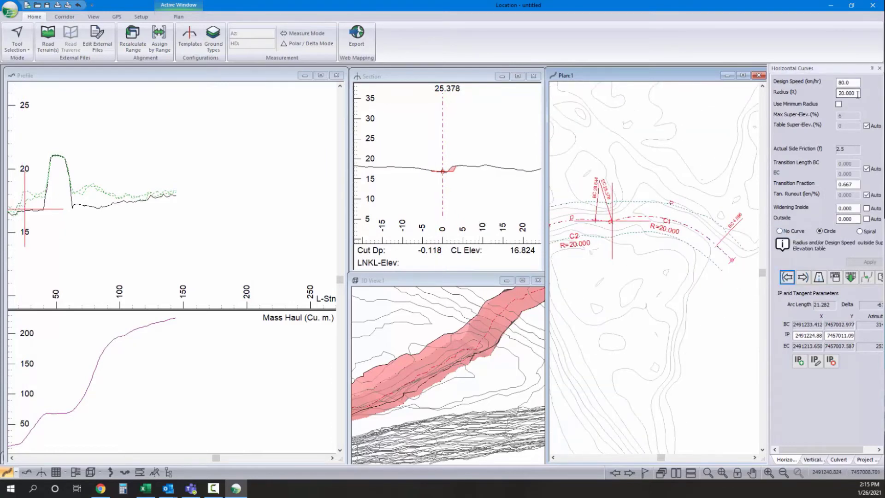
pyautogui.doubleClick(858, 94)
pyautogui.write('12')
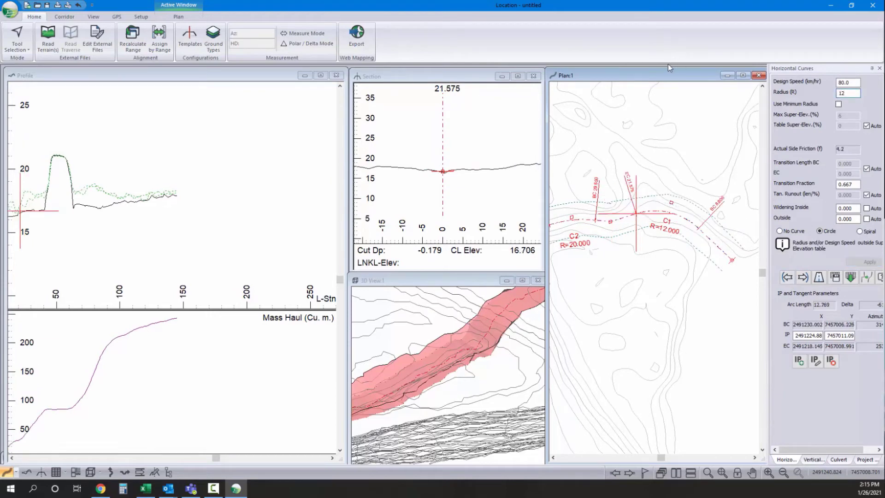
# - Give the following IP a circular curve with an 8 m radius
pyautogui.click(803, 277)
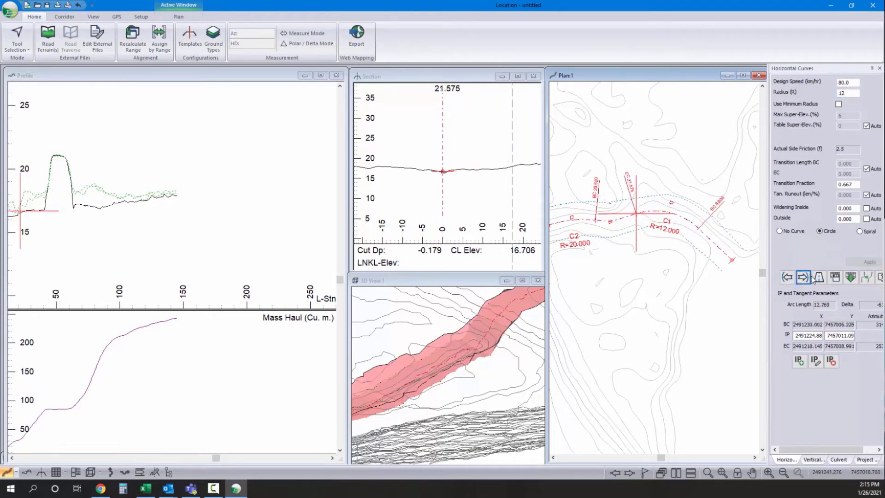
pyautogui.click(830, 232)
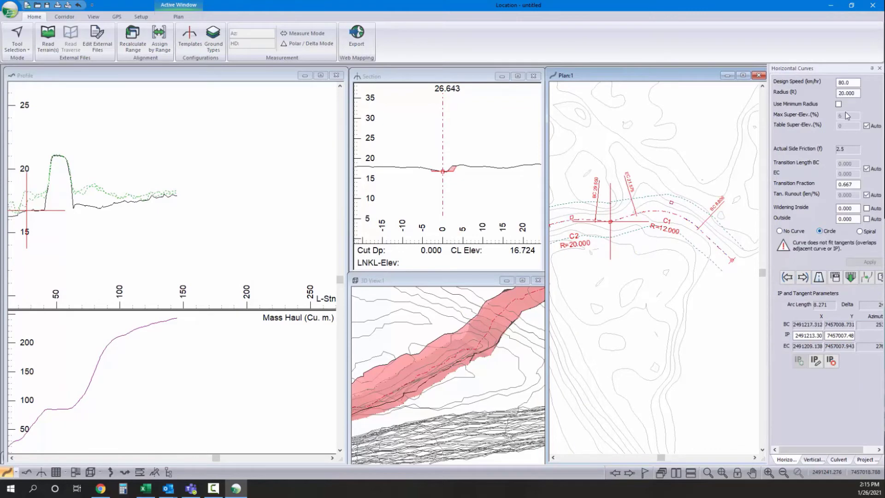
pyautogui.write('8')
pyautogui.press('Return')
# - Add a new vertical IP on the grade in the profile view
pyautogui.scroll(-3, 646, 217)
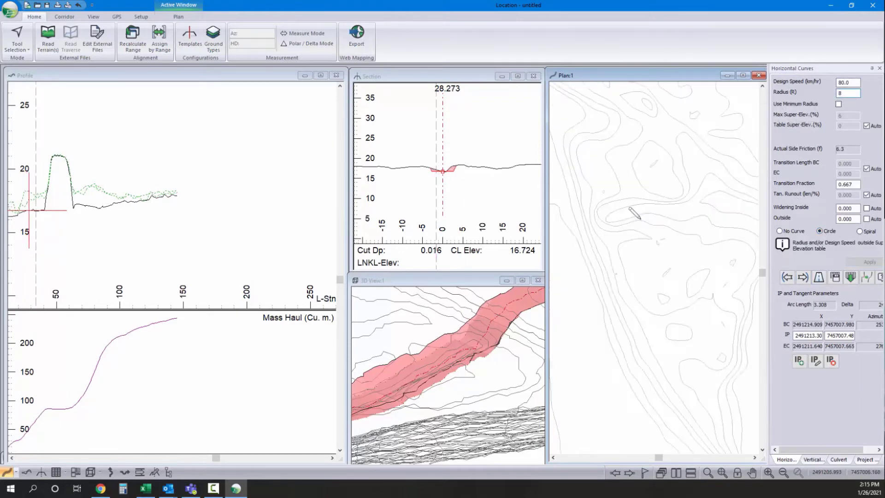
pyautogui.rightClick(639, 203)
pyautogui.click(659, 209)
pyautogui.click(204, 175)
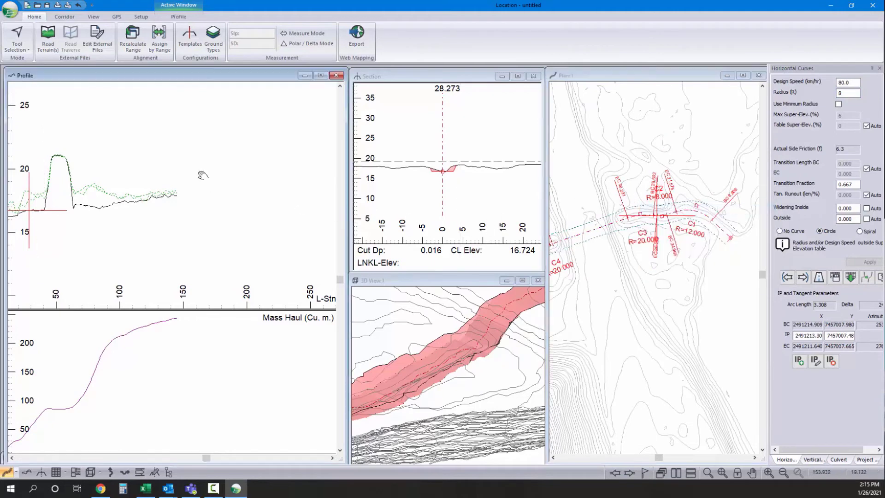
pyautogui.scroll(-1, 213, 186)
pyautogui.click(680, 227)
pyautogui.scroll(-1, 677, 227)
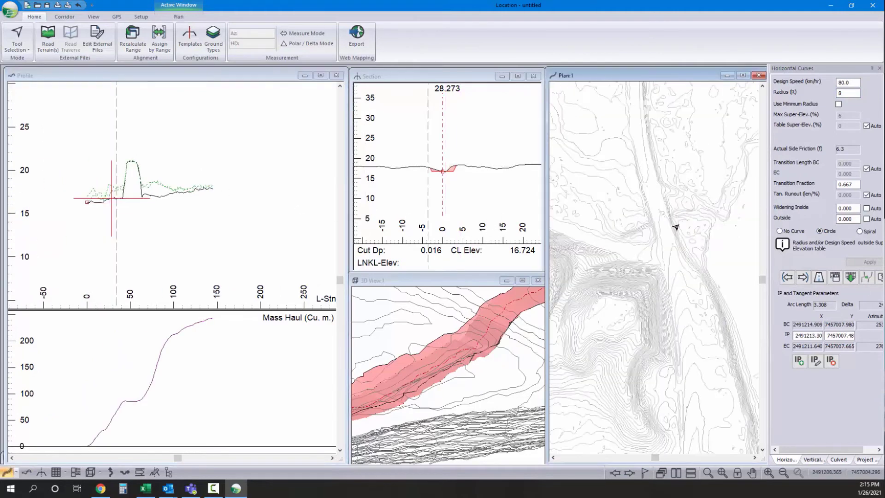
pyautogui.rightClick(213, 176)
pyautogui.click(244, 194)
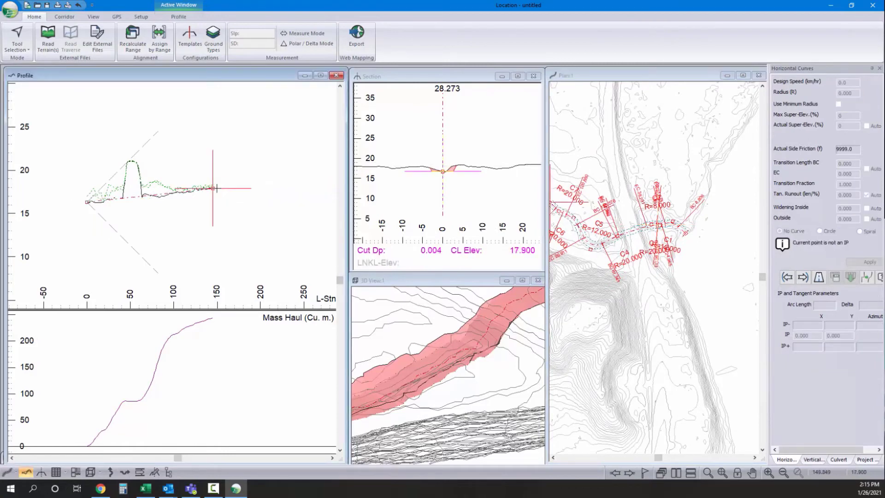
pyautogui.click(217, 188)
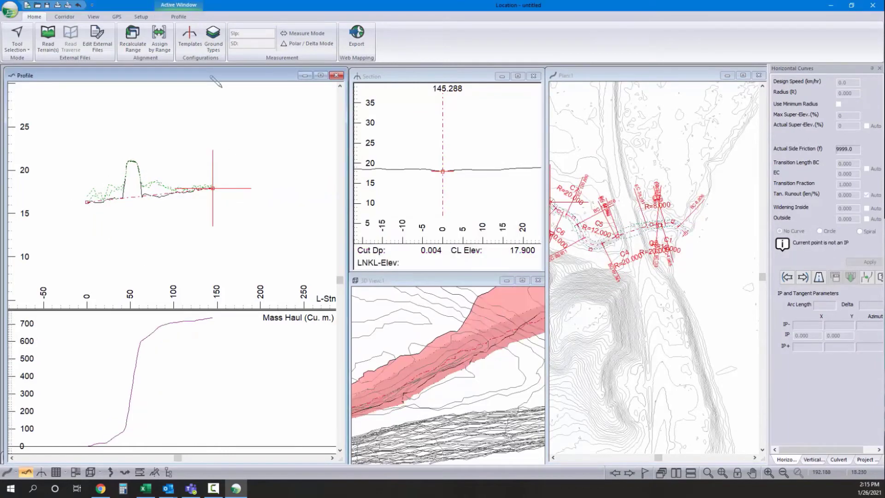
# - Inspect the TREN Trench template's left link offset component, leaving it unchanged
pyautogui.click(189, 37)
pyautogui.click(217, 213)
pyautogui.click(247, 222)
pyautogui.doubleClick(247, 223)
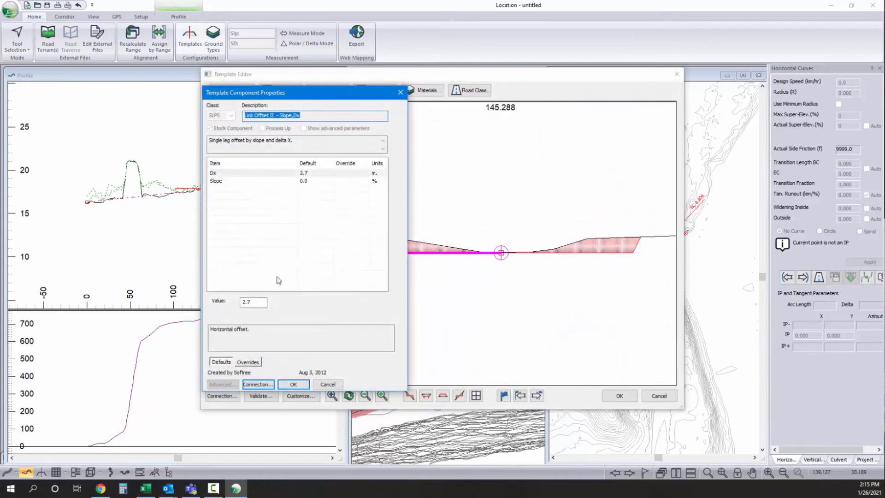
pyautogui.click(328, 384)
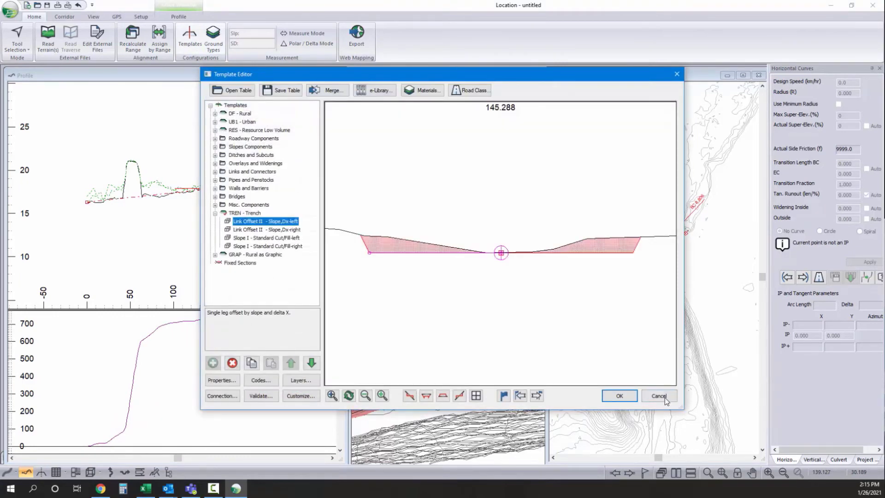
pyautogui.click(665, 398)
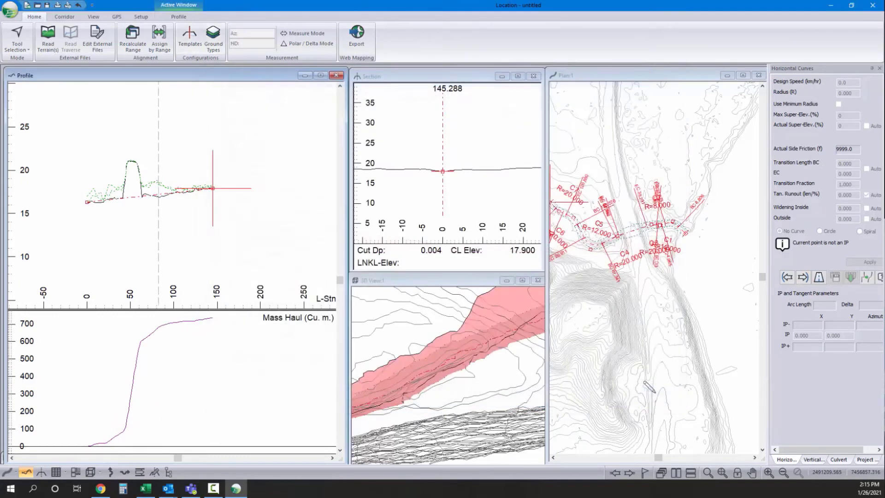
# - Set the current station on the plan alignment to 68.000
pyautogui.rightClick(695, 202)
pyautogui.click(714, 208)
pyautogui.scroll(3, 654, 225)
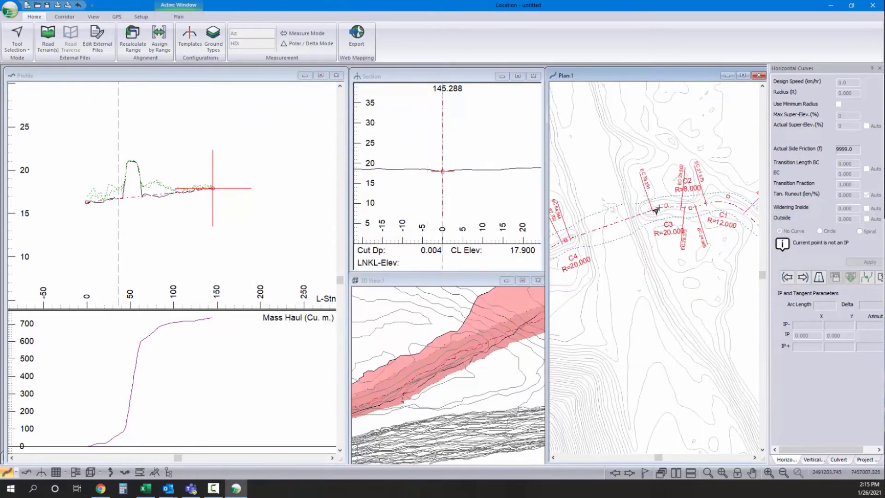
pyautogui.click(656, 210)
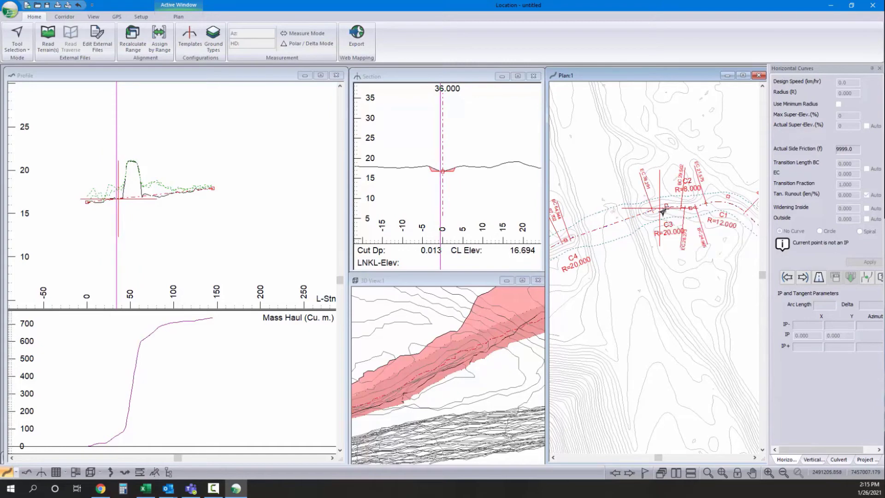
pyautogui.click(664, 211)
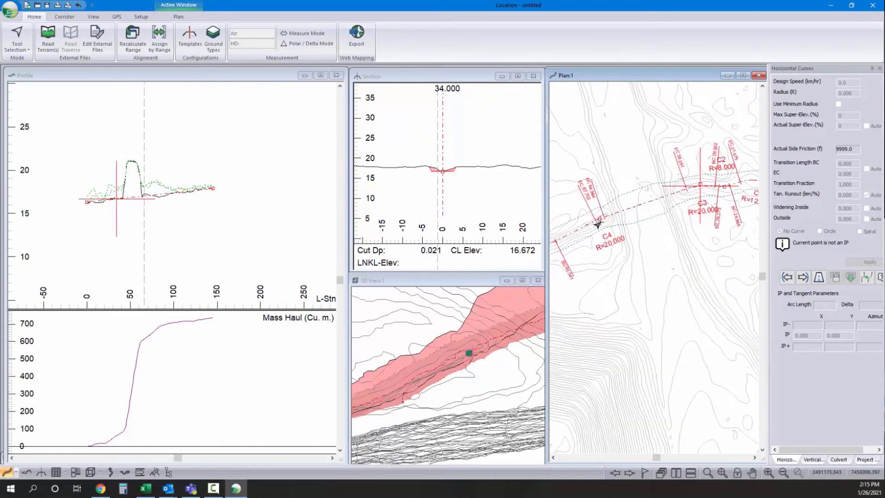
pyautogui.click(595, 230)
pyautogui.click(595, 230)
# - Assign BR Bridge (no cut/fill) to ranges ending at station 34 and starting at 68
pyautogui.click(158, 46)
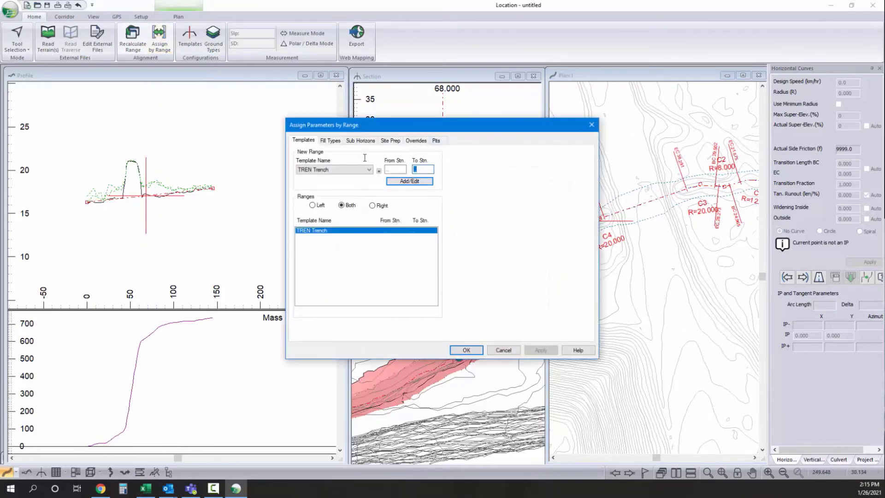
pyautogui.click(368, 170)
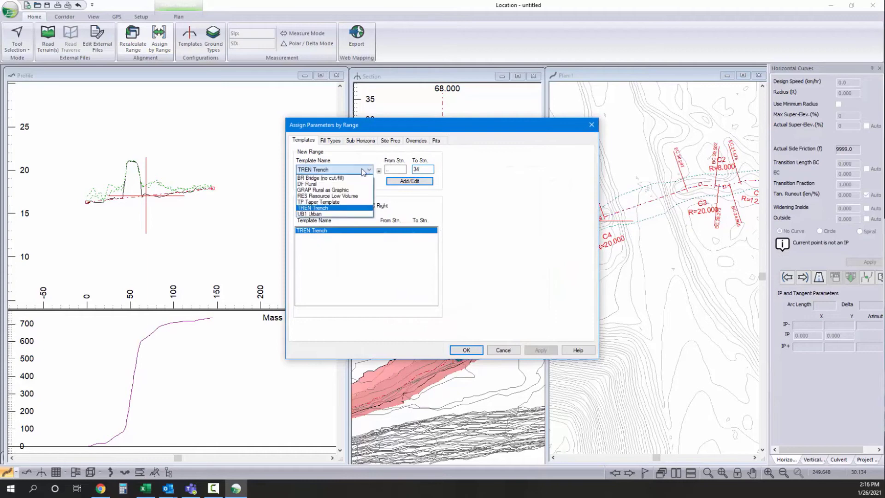
pyautogui.click(359, 180)
pyautogui.click(409, 181)
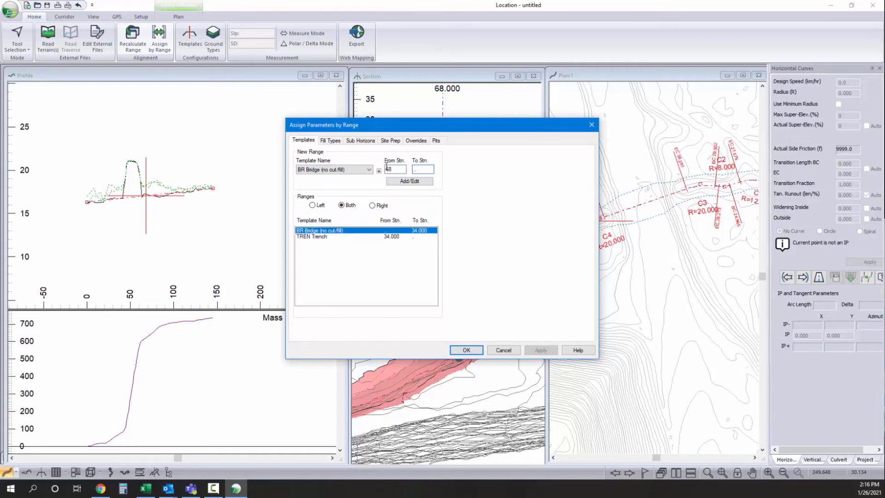
pyautogui.click(410, 181)
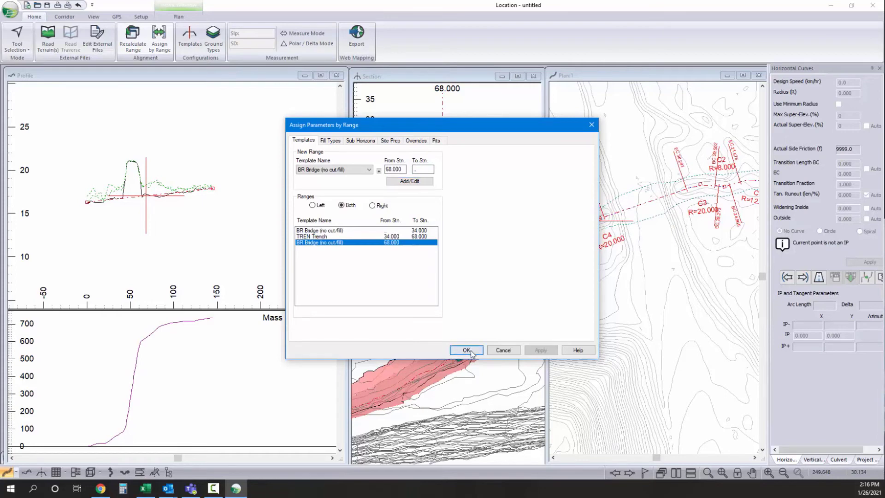
pyautogui.click(467, 350)
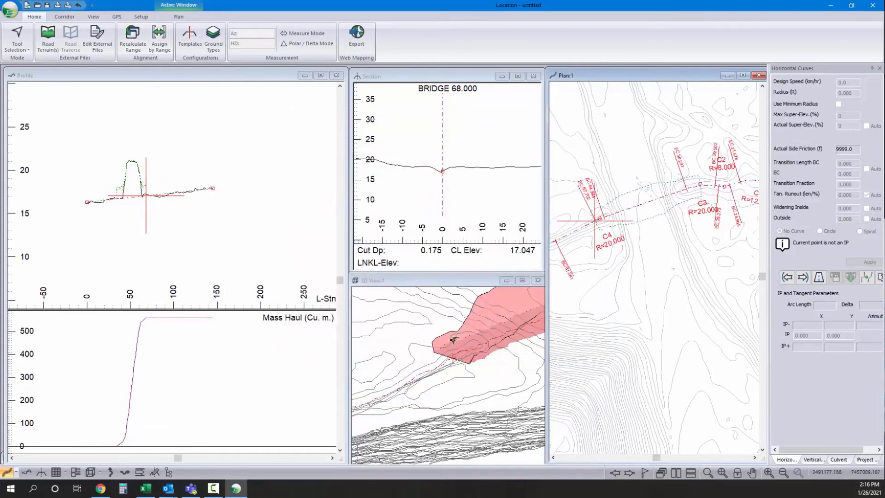
# - Apply a -0.8 Z offset in Transformations to lower the whole design
pyautogui.moveTo(454, 349); pyautogui.dragTo(481, 367)
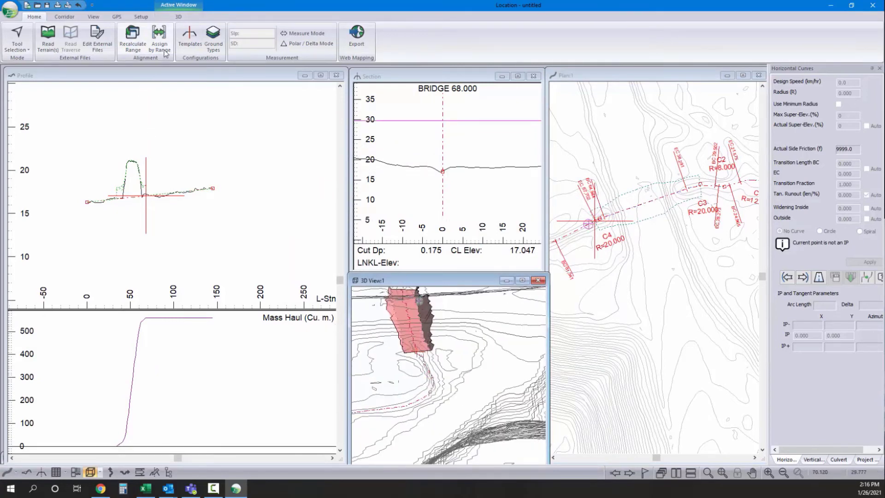
pyautogui.scroll(-1, 201, 30)
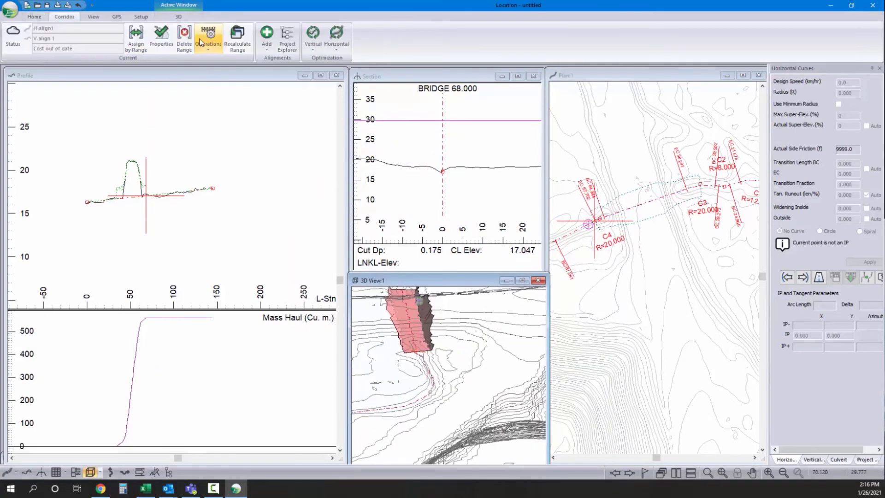
pyautogui.click(208, 39)
pyautogui.click(241, 70)
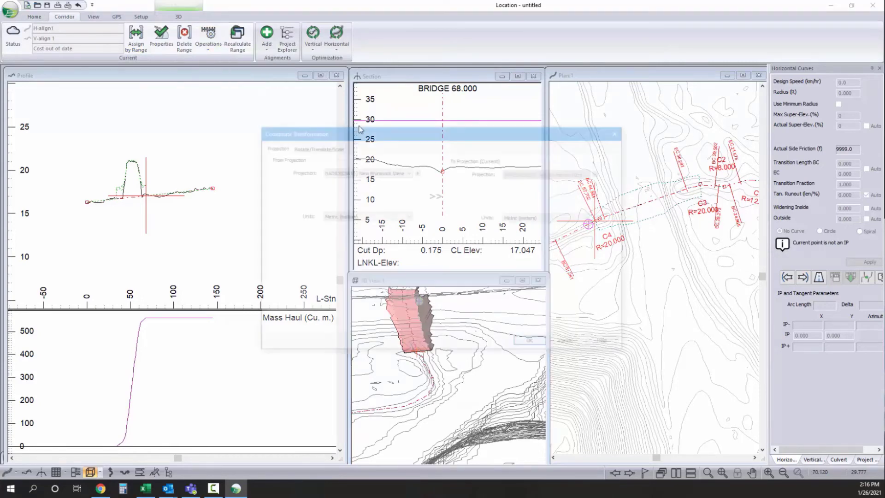
pyautogui.click(323, 147)
pyautogui.click(267, 158)
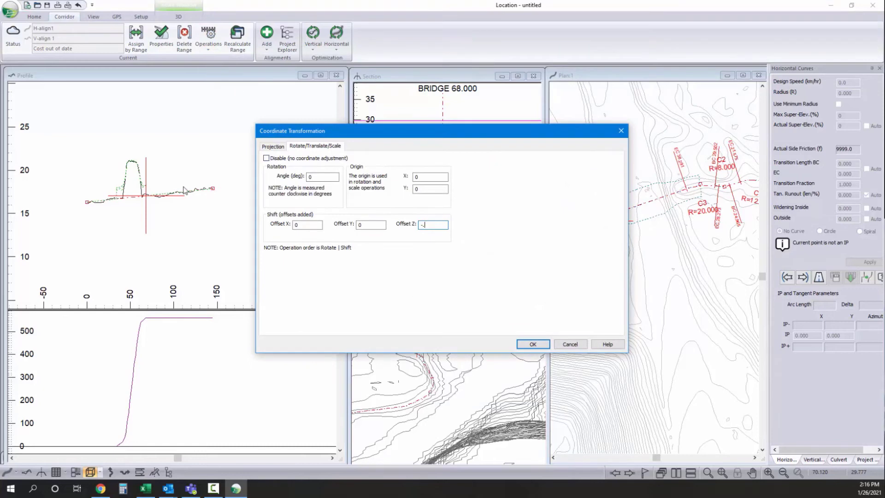
pyautogui.click(540, 348)
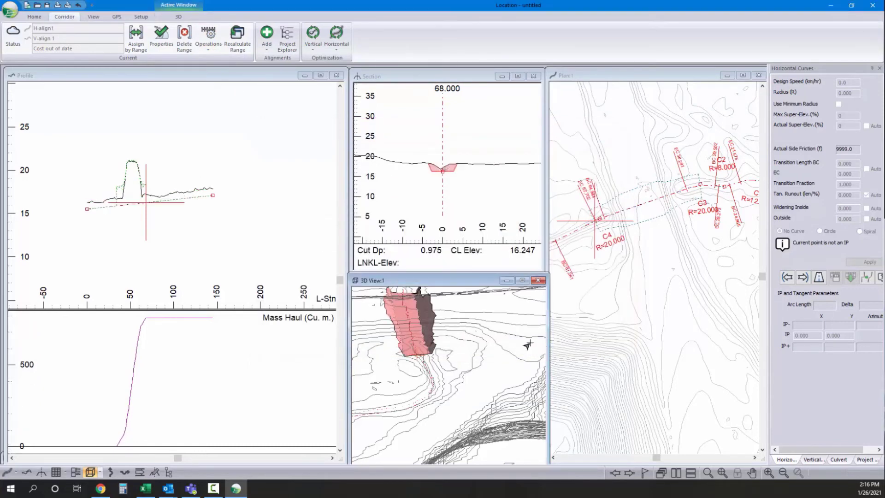
# - Save the corridor as a Softree-Terrain file named Ex
pyautogui.click(9, 12)
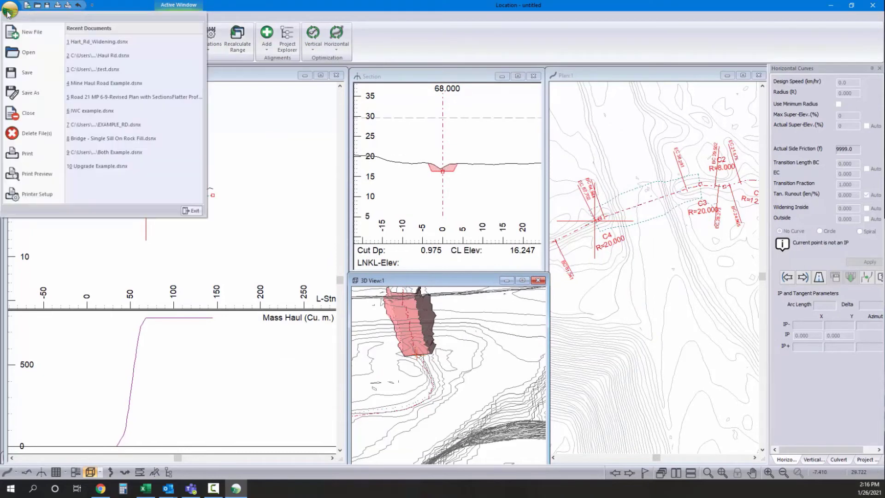
pyautogui.click(49, 95)
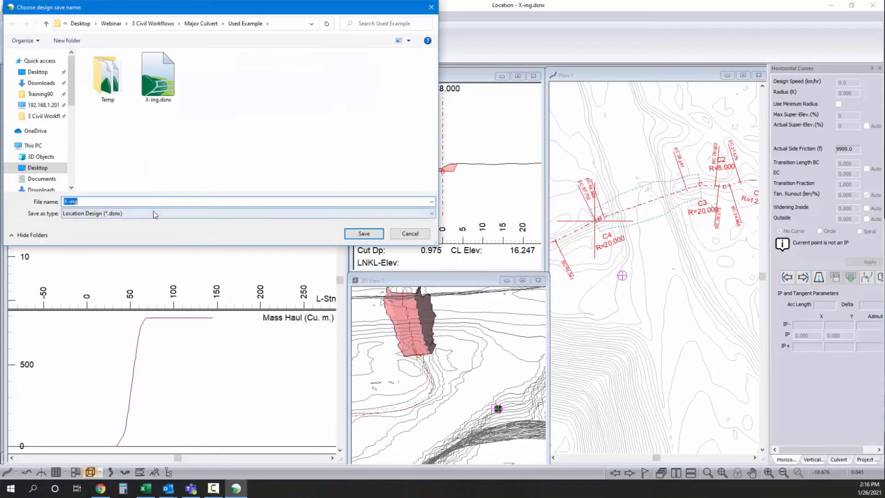
pyautogui.click(155, 215)
pyautogui.click(139, 232)
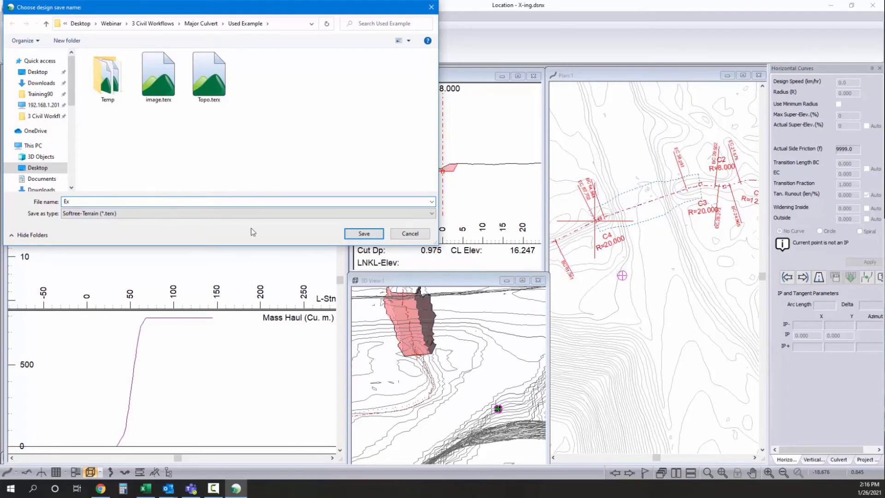
pyautogui.write('Ex')
pyautogui.click(364, 236)
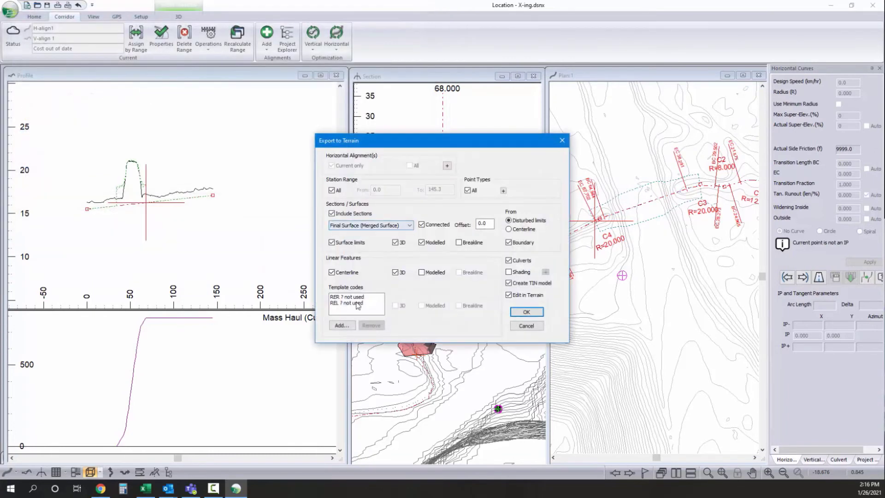
# - Export Ex.terx to Terrain without template codes or the centerline
pyautogui.click(361, 303)
pyautogui.click(373, 326)
pyautogui.click(372, 326)
pyautogui.click(332, 273)
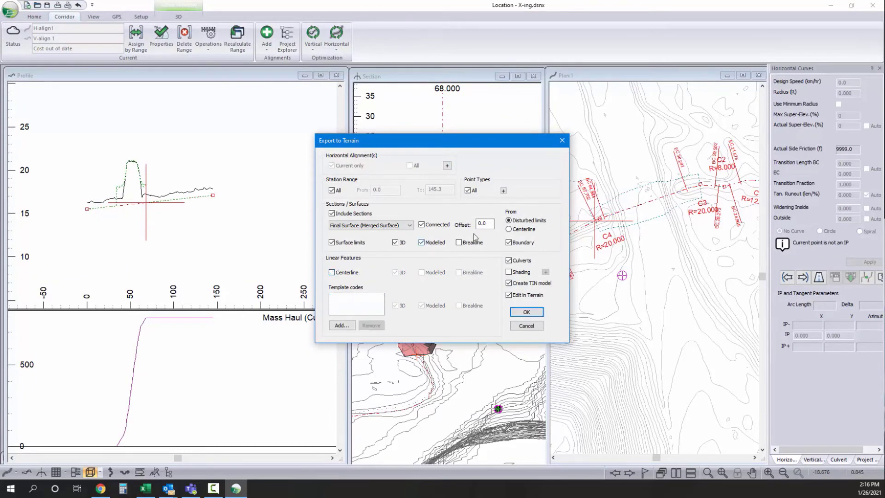
pyautogui.click(539, 315)
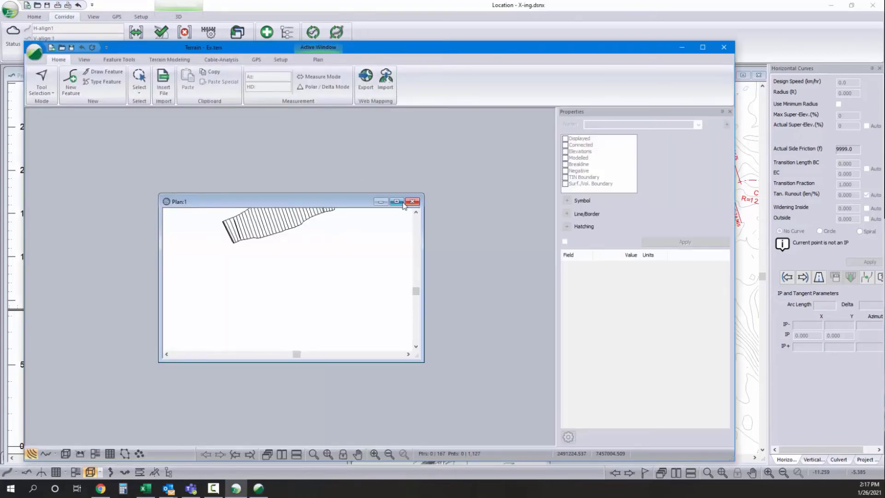
pyautogui.click(402, 204)
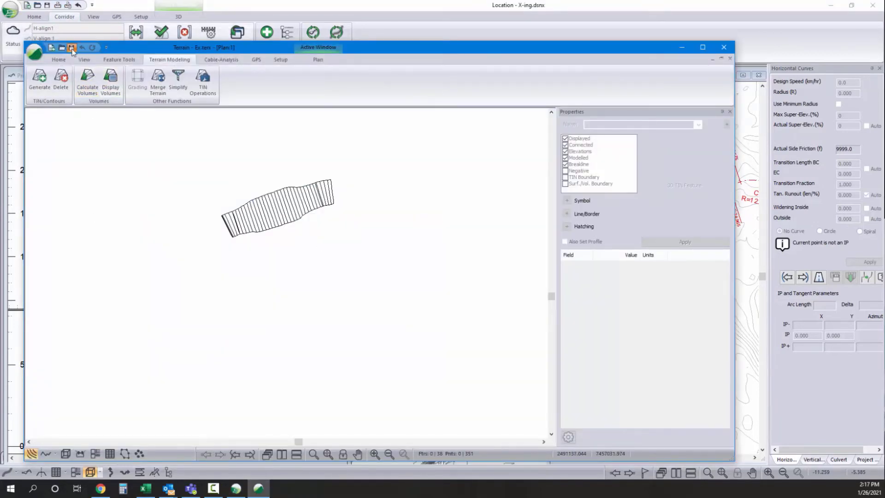
# - Add a background terrain file to the plan window display options
pyautogui.click(683, 48)
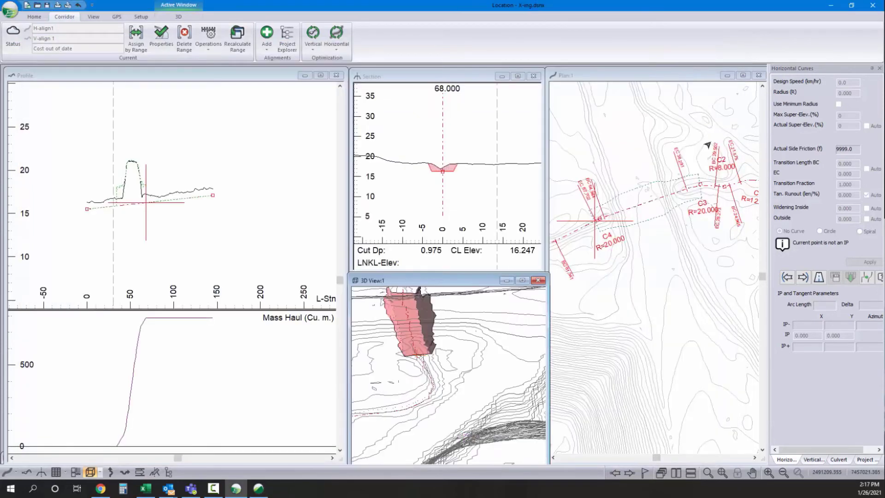
pyautogui.rightClick(673, 189)
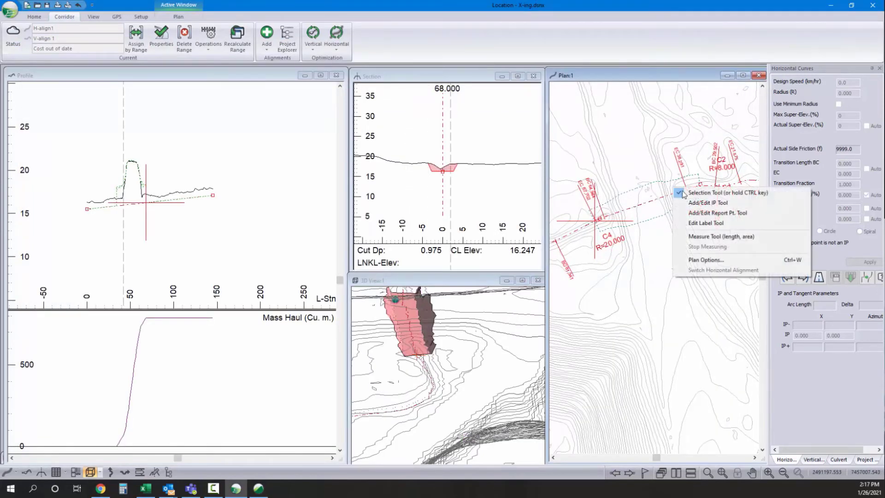
pyautogui.click(716, 260)
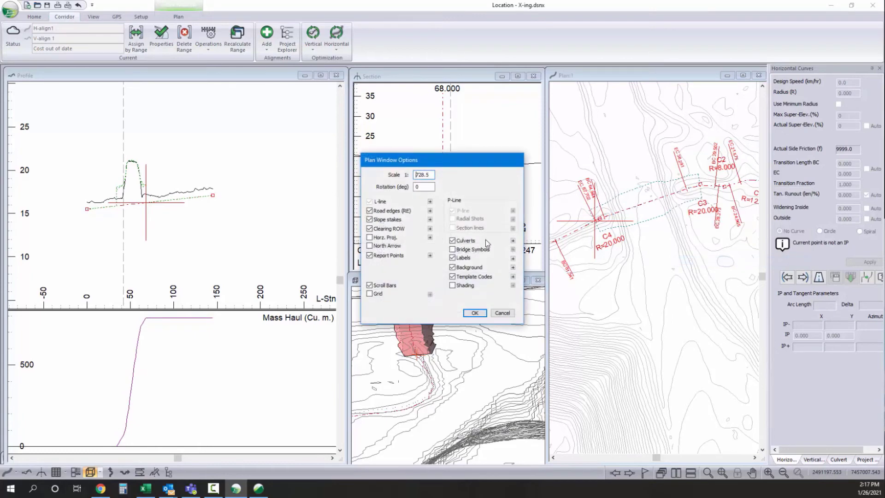
pyautogui.click(512, 268)
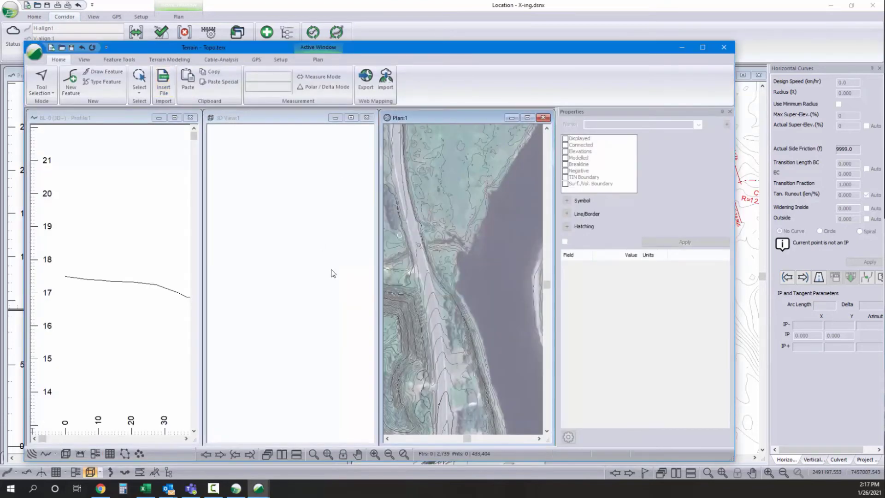
# - Merge Ex.terx into the Topo.terx terrain
pyautogui.click(169, 60)
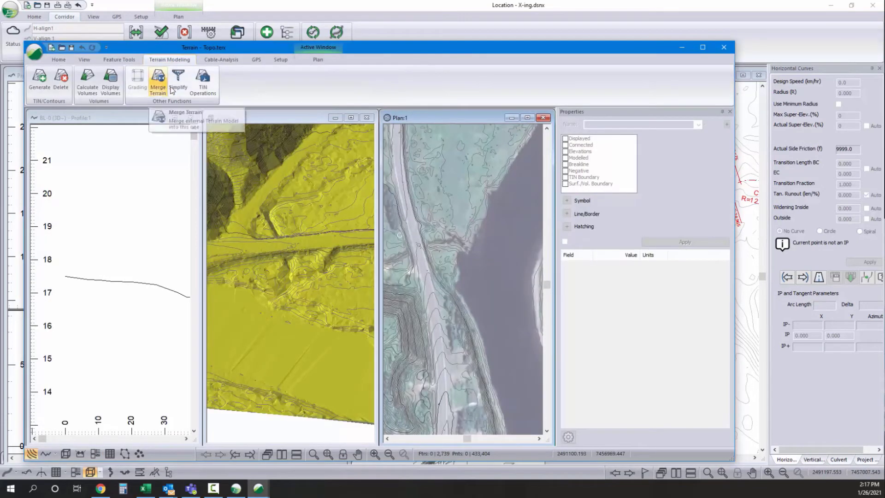
pyautogui.click(159, 83)
pyautogui.click(462, 256)
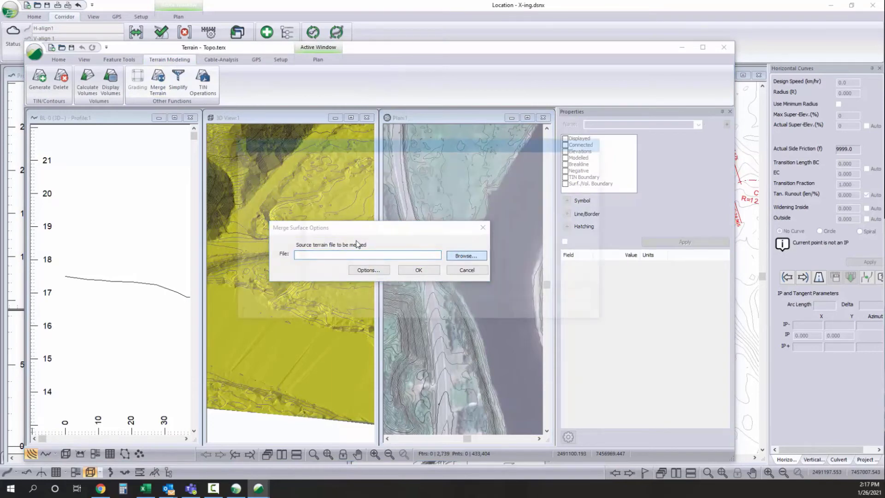
pyautogui.click(384, 212)
pyautogui.click(531, 311)
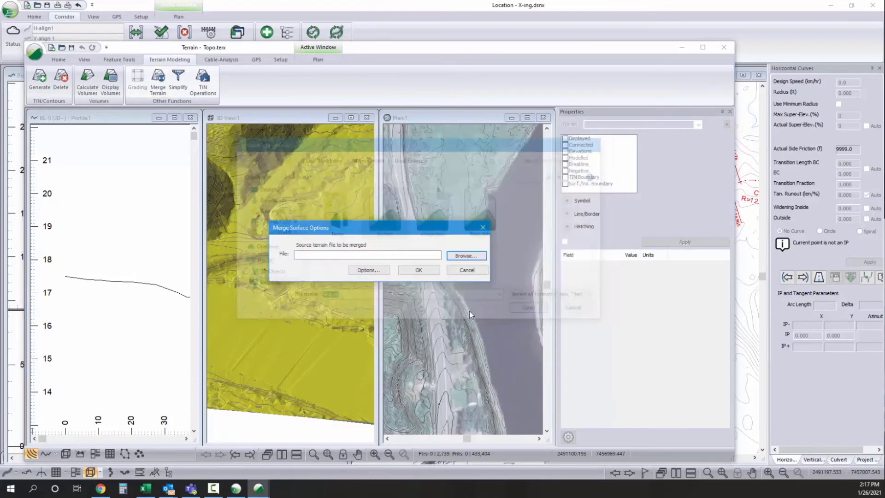
pyautogui.click(422, 271)
pyautogui.click(355, 263)
# - Regenerate the terrain model and save it as Topo w ex.terx
pyautogui.click(40, 79)
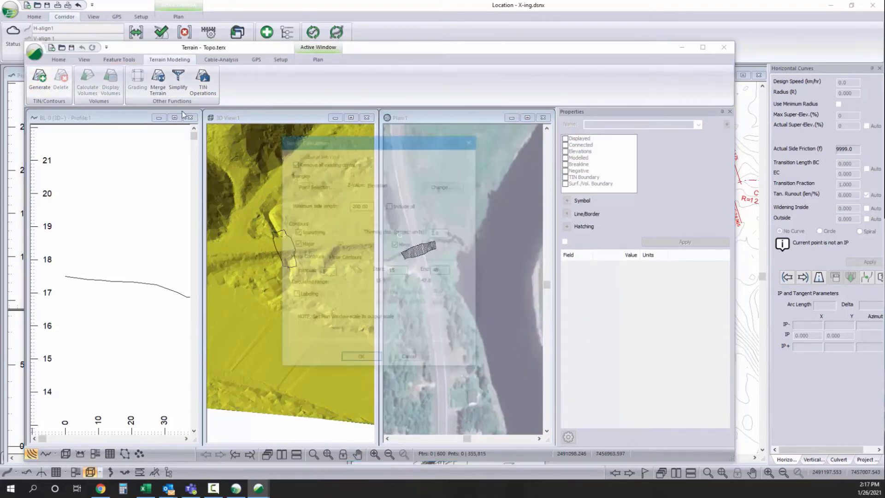
pyautogui.click(361, 360)
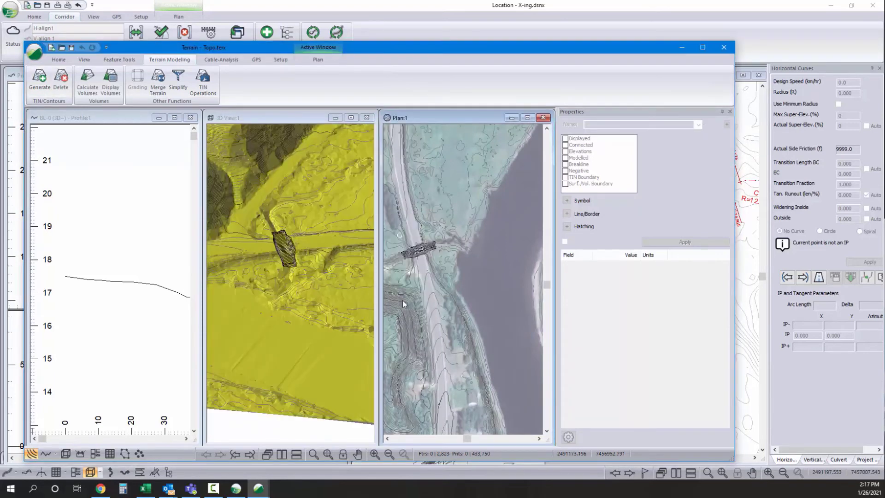
pyautogui.click(35, 52)
pyautogui.click(52, 135)
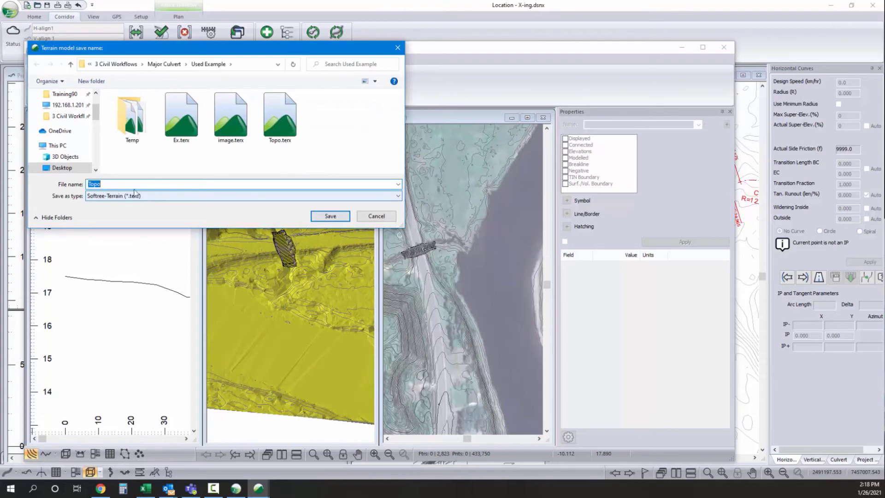
pyautogui.click(134, 187)
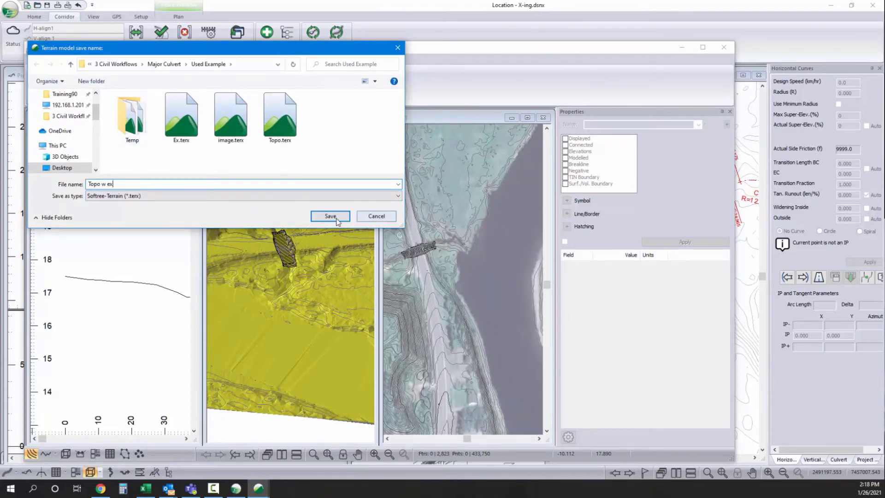
pyautogui.click(336, 217)
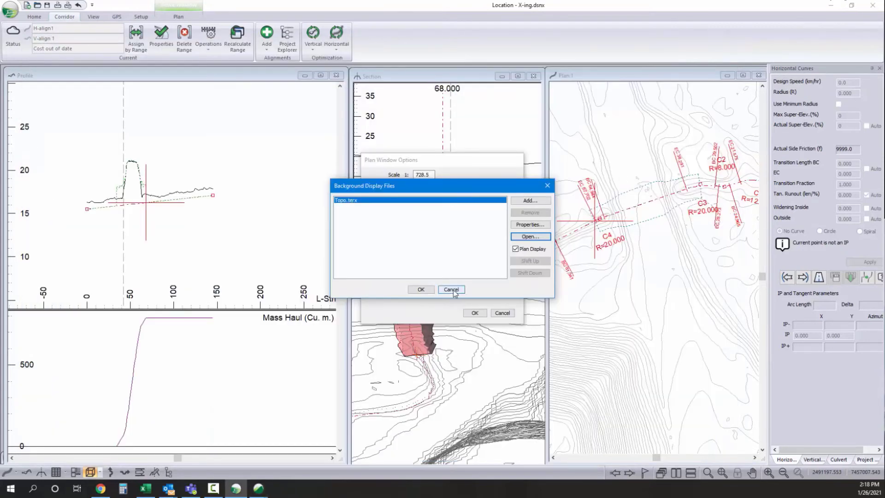
# - Set the alignment's reference terrain to Topo w ex.terx and recalculate
pyautogui.click(452, 290)
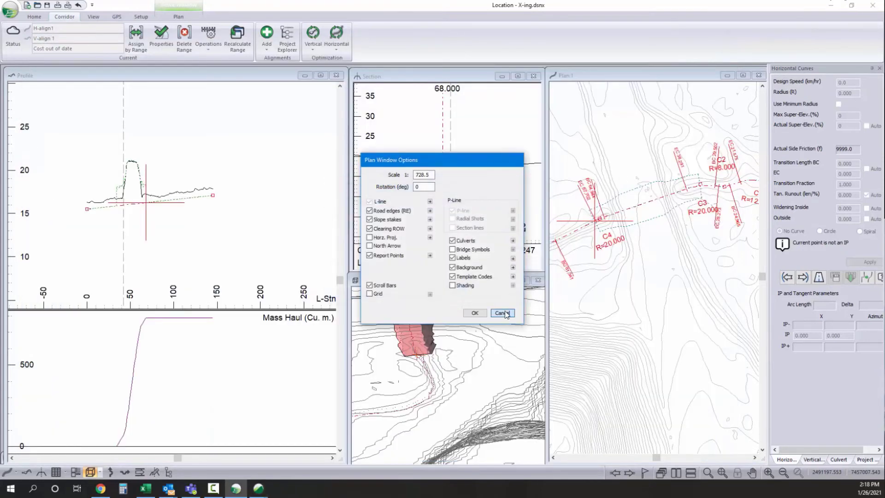
pyautogui.click(502, 313)
pyautogui.click(157, 37)
pyautogui.click(554, 213)
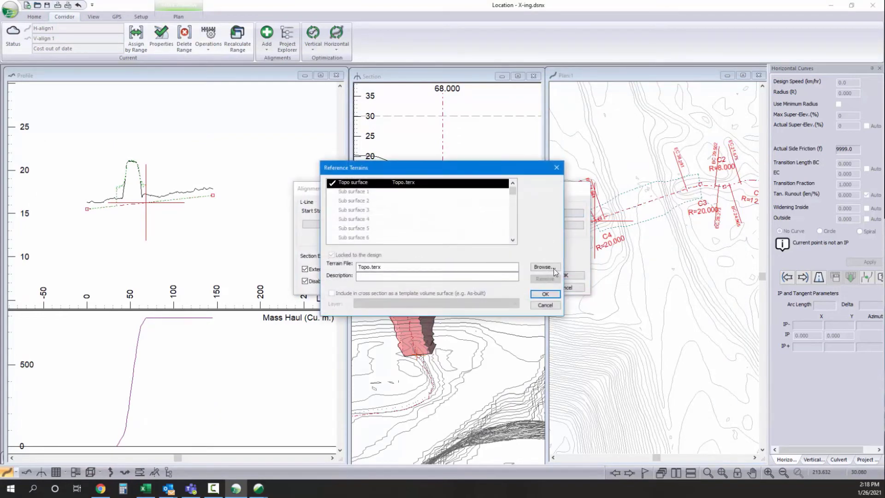
pyautogui.click(566, 205)
pyautogui.click(653, 356)
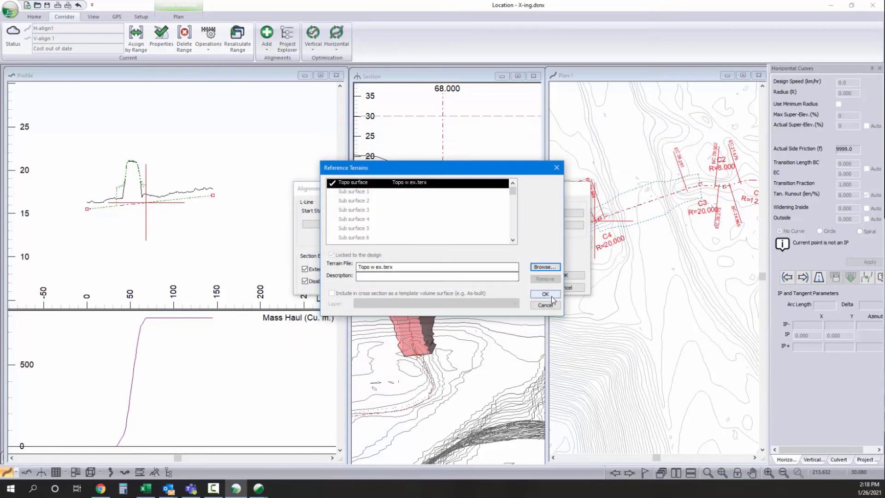
pyautogui.click(551, 295)
pyautogui.click(564, 276)
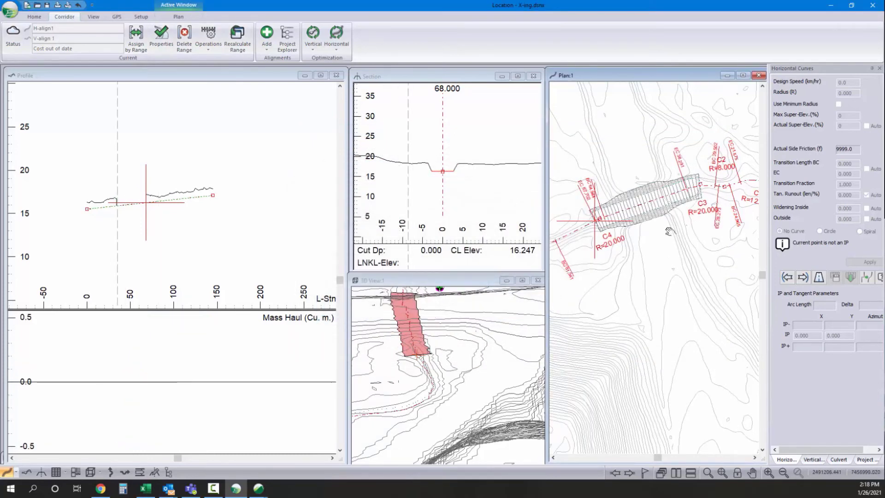
pyautogui.moveTo(695, 218); pyautogui.dragTo(661, 236, button='middle')
# - Create a new horizontal alignment H-align2 from H-align1 in the project tree
pyautogui.scroll(-2, 660, 235)
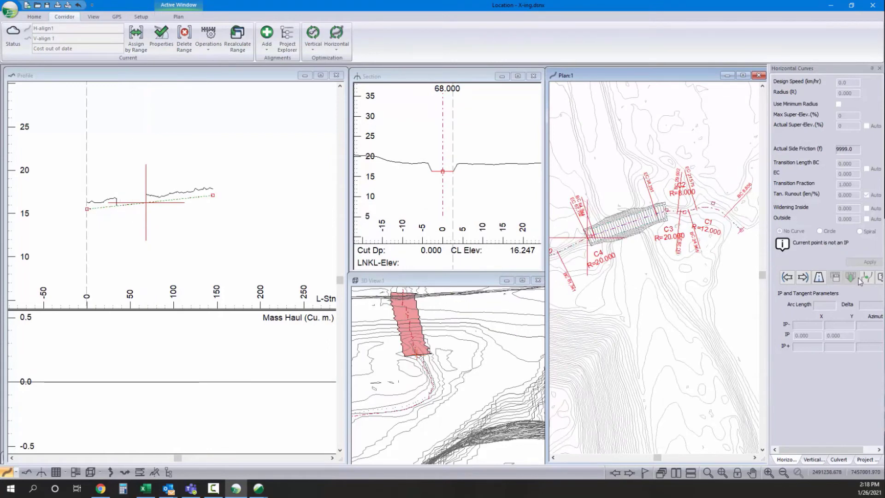
pyautogui.click(874, 460)
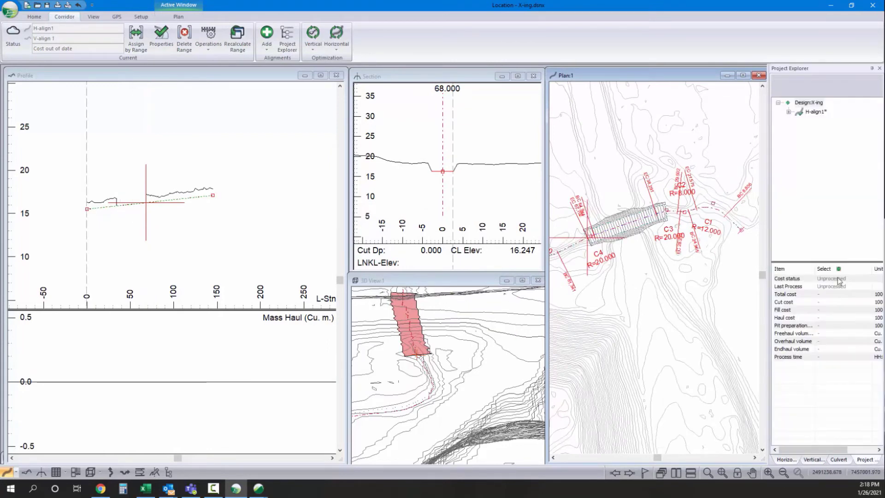
pyautogui.click(815, 111)
pyautogui.rightClick(815, 111)
pyautogui.moveTo(805, 121)
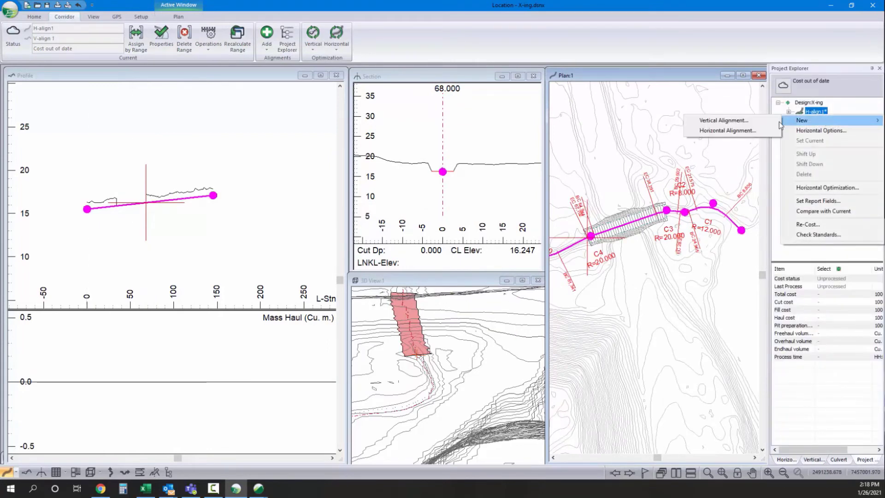
pyautogui.click(756, 131)
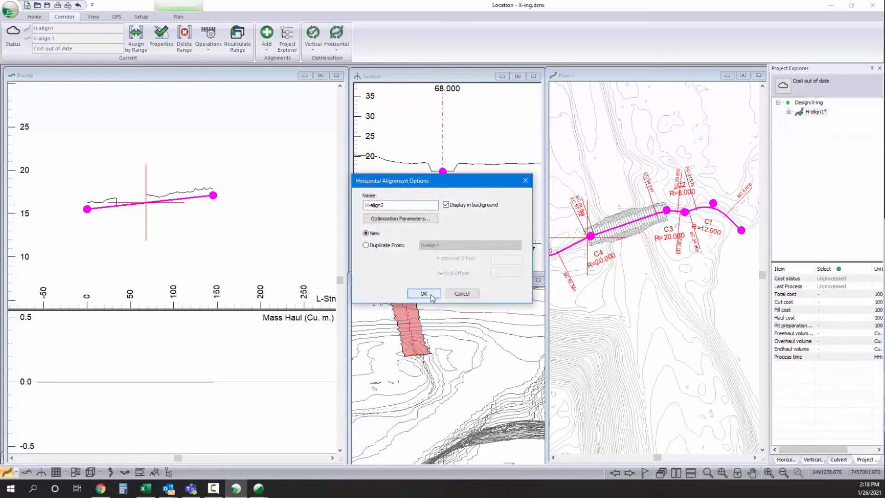
pyautogui.click(427, 293)
pyautogui.click(489, 325)
pyautogui.click(490, 324)
# - Draw H-align2 as a straight two-point line across the culvert and fit its profile
pyautogui.rightClick(663, 245)
pyautogui.click(678, 258)
pyautogui.moveTo(655, 268); pyautogui.dragTo(644, 290)
pyautogui.click(598, 145)
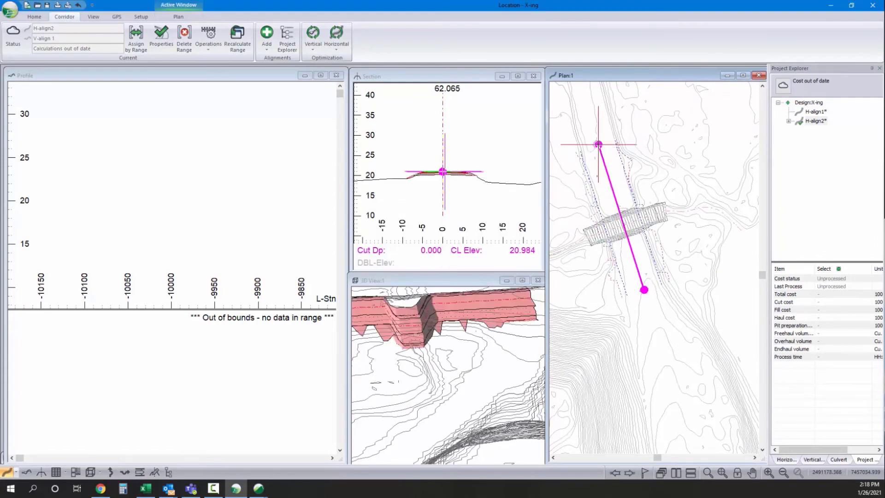
pyautogui.click(467, 273)
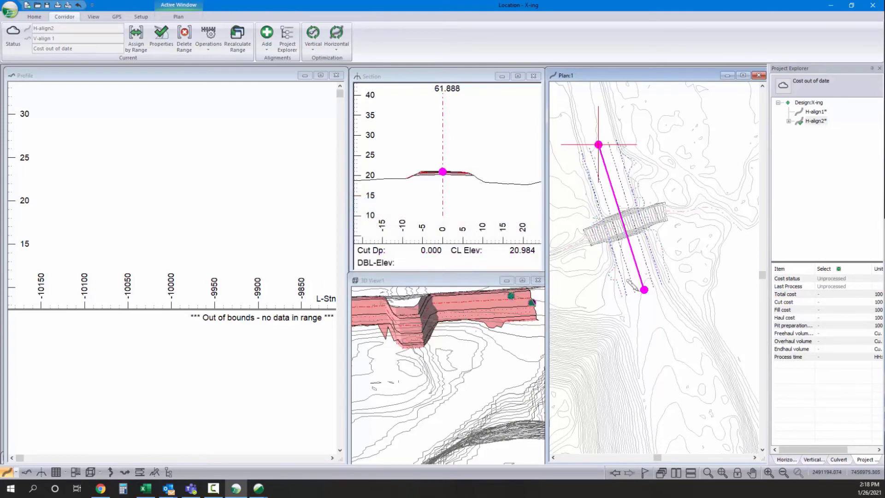
pyautogui.moveTo(644, 290); pyautogui.dragTo(650, 308)
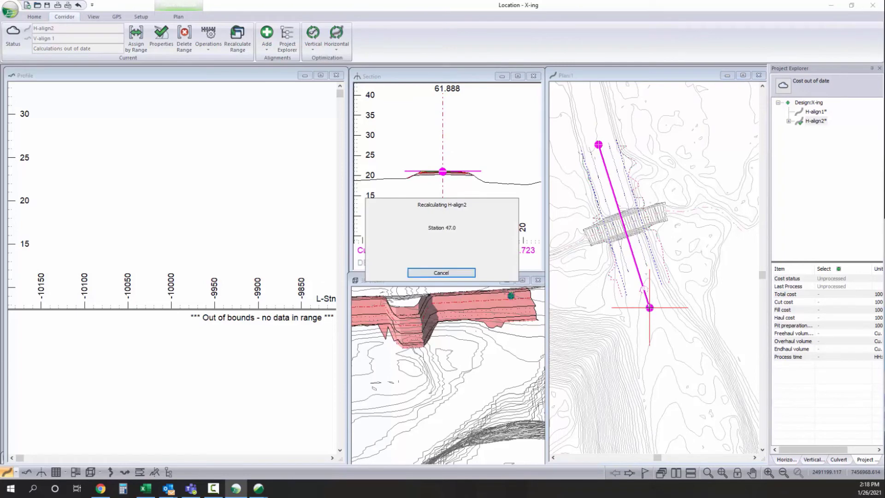
pyautogui.rightClick(676, 225)
pyautogui.click(686, 232)
pyautogui.click(255, 76)
pyautogui.click(708, 475)
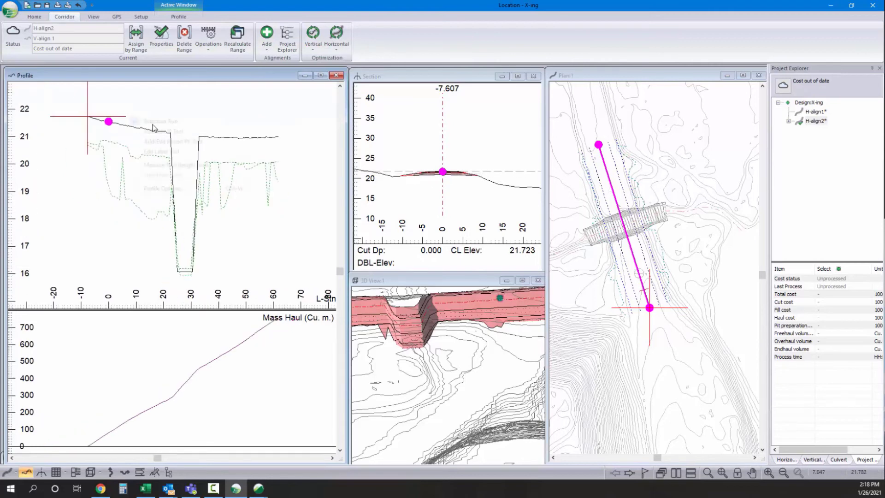
# - Draw a three-point grade line from profile start to end, with a middle point over the culvert
pyautogui.rightClick(129, 116)
pyautogui.click(148, 131)
pyautogui.click(88, 116)
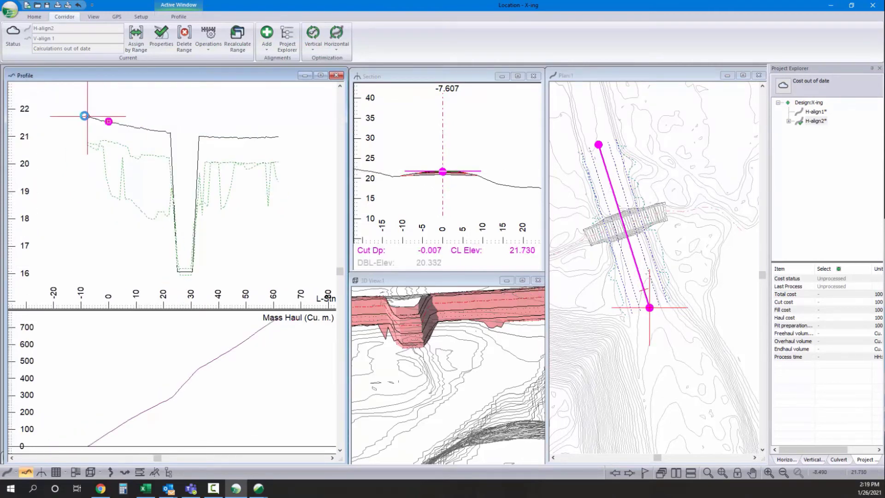
pyautogui.click(85, 116)
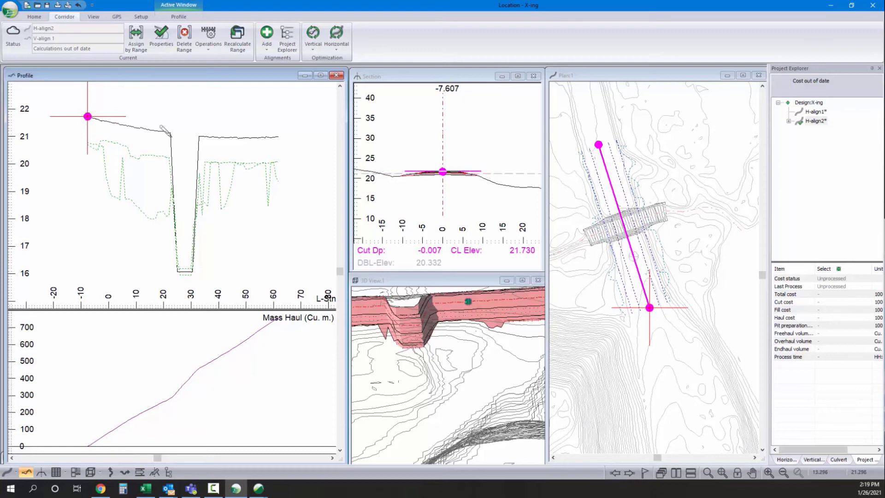
pyautogui.click(295, 137)
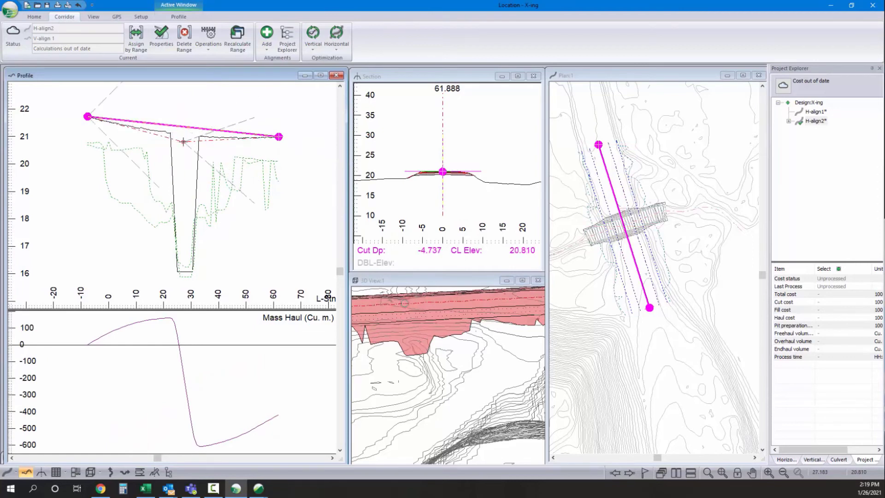
pyautogui.click(183, 142)
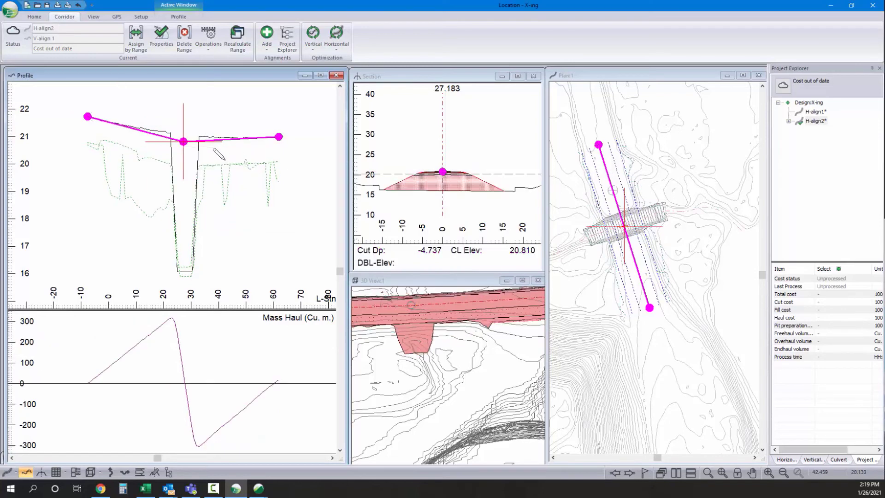
# - Make the middle point parabolic, nudge the grade points, and extend the alignment's lower end in plan
pyautogui.click(814, 460)
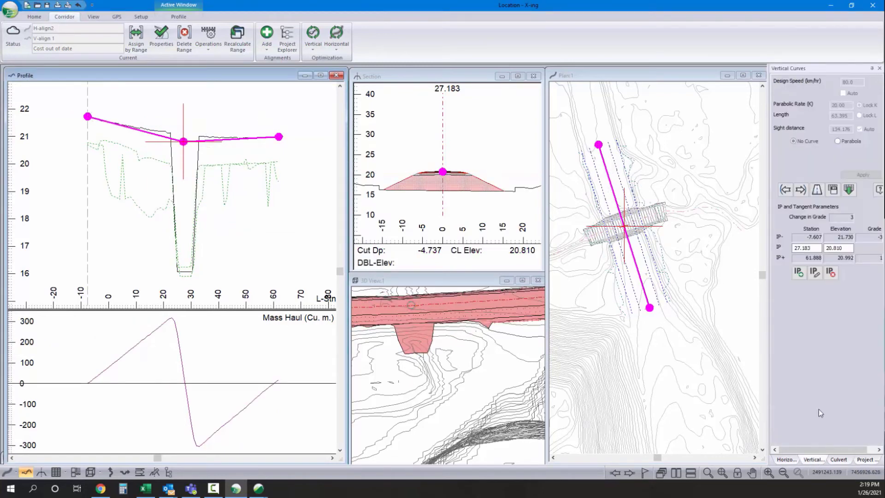
pyautogui.click(838, 141)
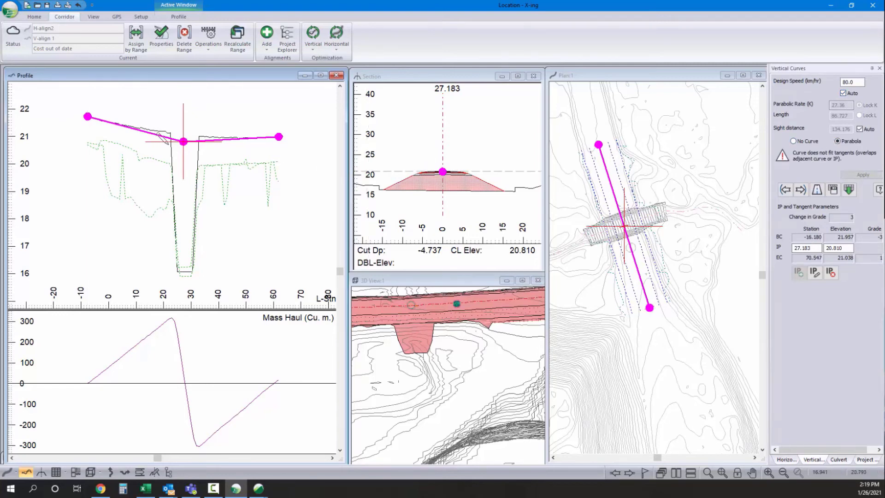
pyautogui.moveTo(183, 142); pyautogui.dragTo(184, 140)
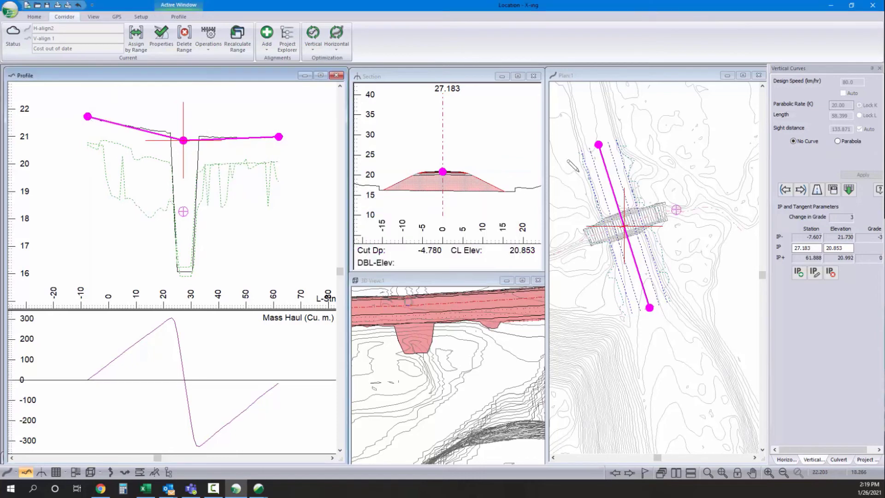
pyautogui.click(838, 140)
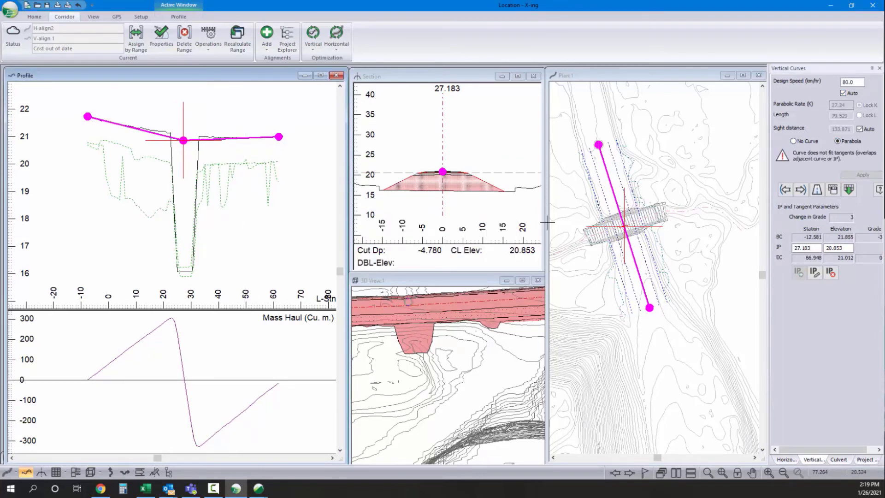
pyautogui.moveTo(651, 308); pyautogui.dragTo(652, 322)
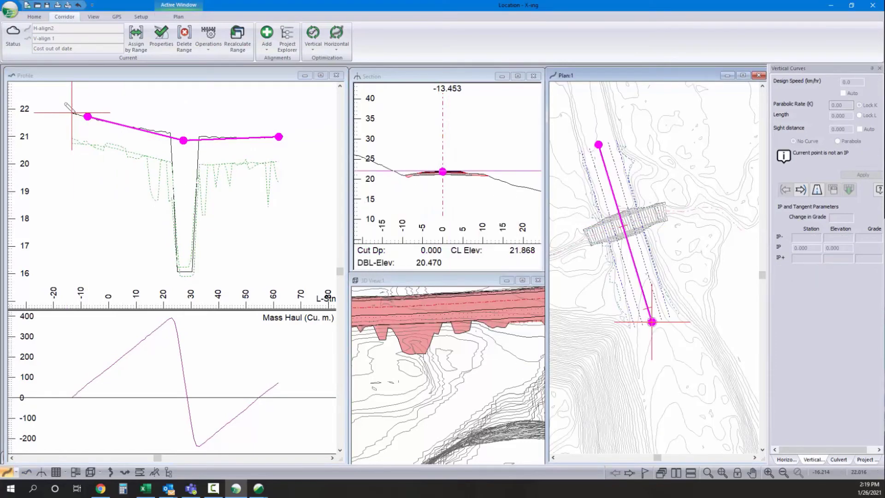
pyautogui.click(68, 112)
pyautogui.moveTo(69, 111); pyautogui.dragTo(65, 114)
# - Raise the middle grade point to 20.914 and apply the parabolic vertical curve
pyautogui.scroll(2, 73, 132)
pyautogui.moveTo(237, 145); pyautogui.dragTo(236, 143)
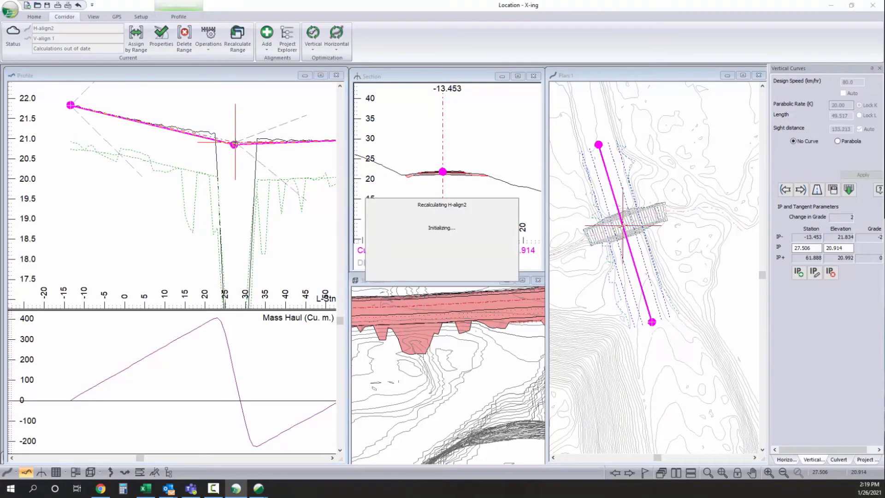
pyautogui.scroll(-1, 244, 170)
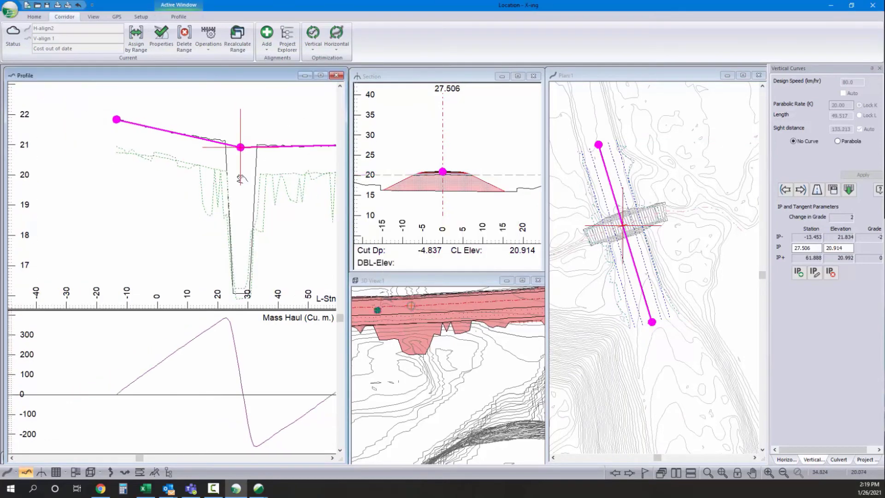
pyautogui.scroll(-1, 242, 179)
pyautogui.moveTo(242, 178); pyautogui.dragTo(204, 187, button='middle')
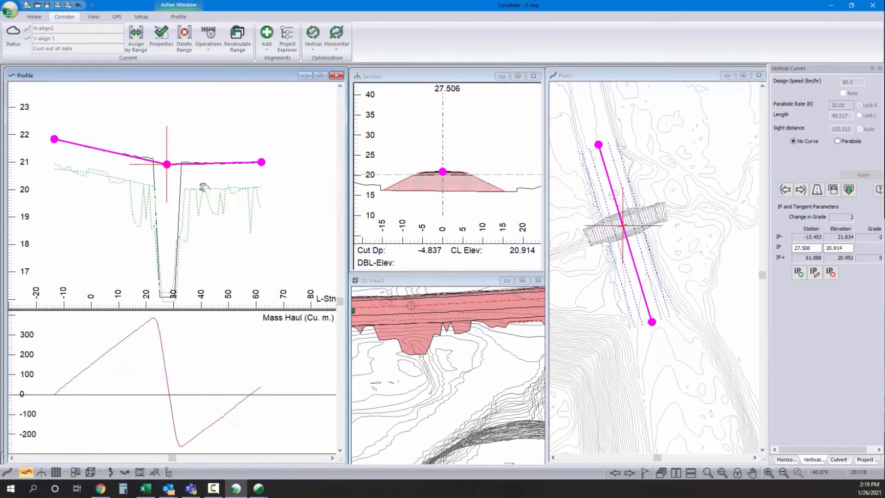
pyautogui.click(839, 141)
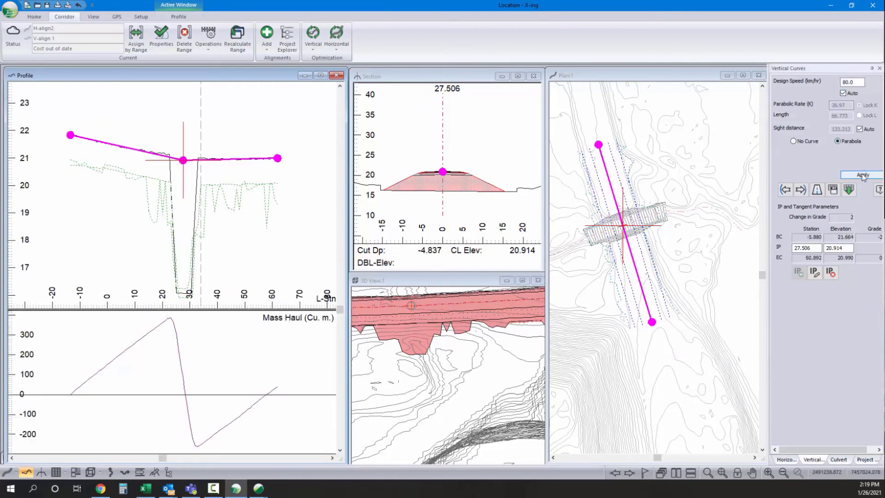
pyautogui.click(863, 175)
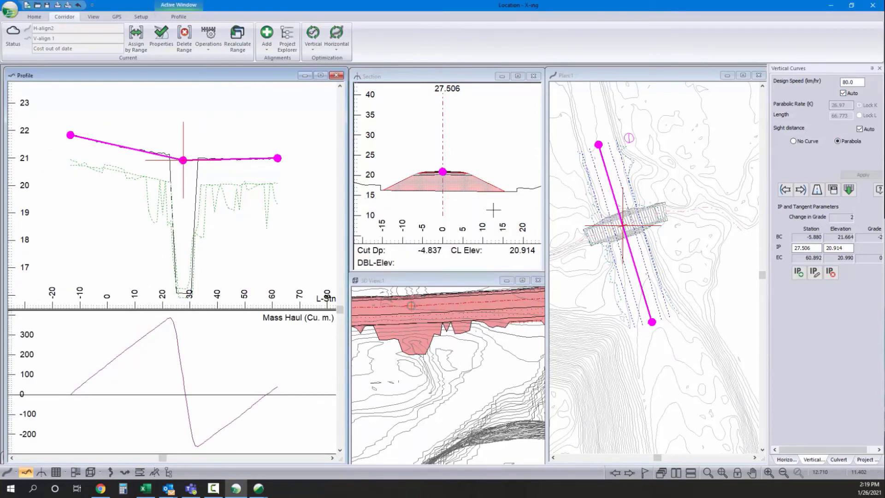
# - Return the profile to selecting and pick a station near the culvert in plan
pyautogui.rightClick(249, 184)
pyautogui.click(276, 189)
pyautogui.click(620, 228)
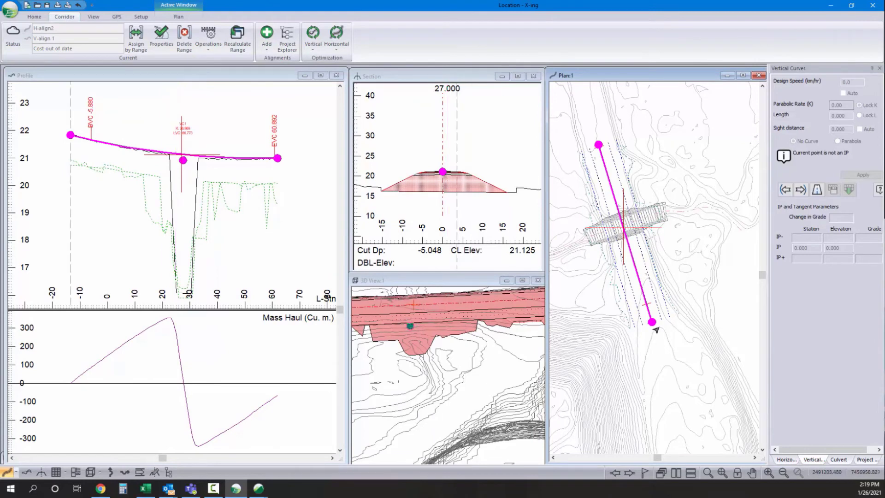
# - Switch the plan view to editing alignment points, then back to plain selecting
pyautogui.scroll(3, 627, 231)
pyautogui.rightClick(628, 194)
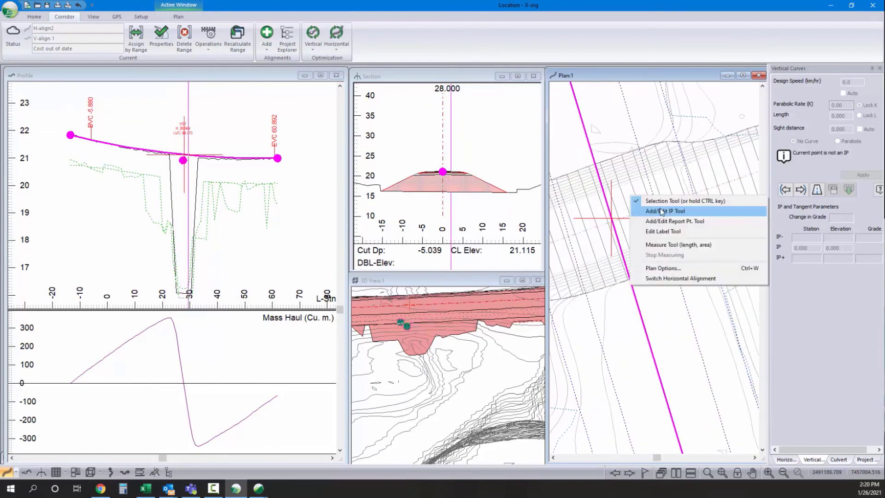
pyautogui.click(655, 220)
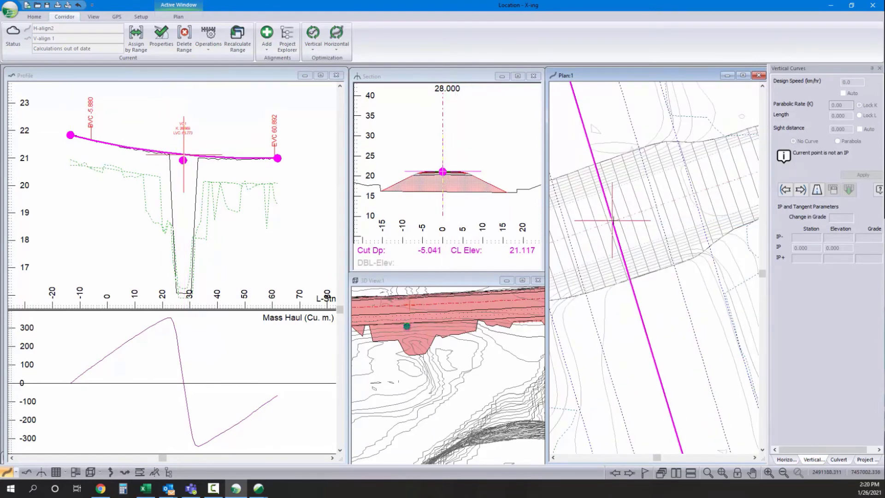
pyautogui.rightClick(665, 205)
pyautogui.click(679, 211)
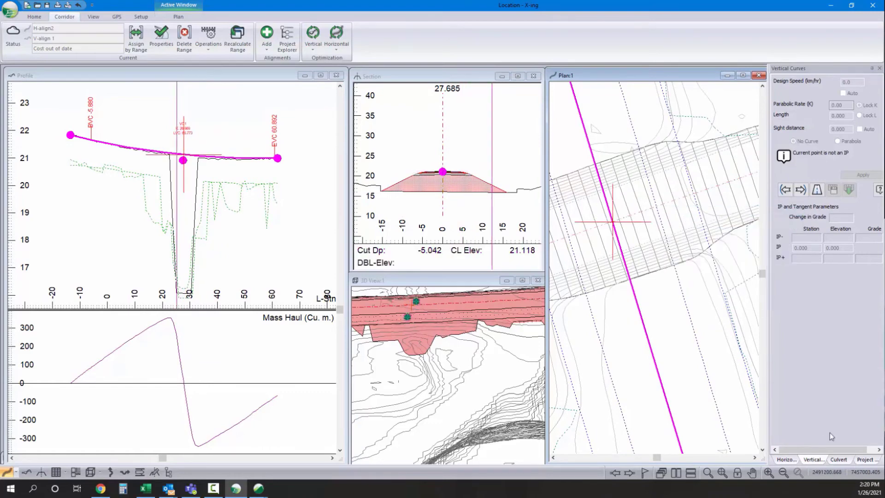
# - Add a natural stream-channel culvert at station 27.685 with a 2400 mm diameter
pyautogui.click(839, 460)
pyautogui.click(799, 83)
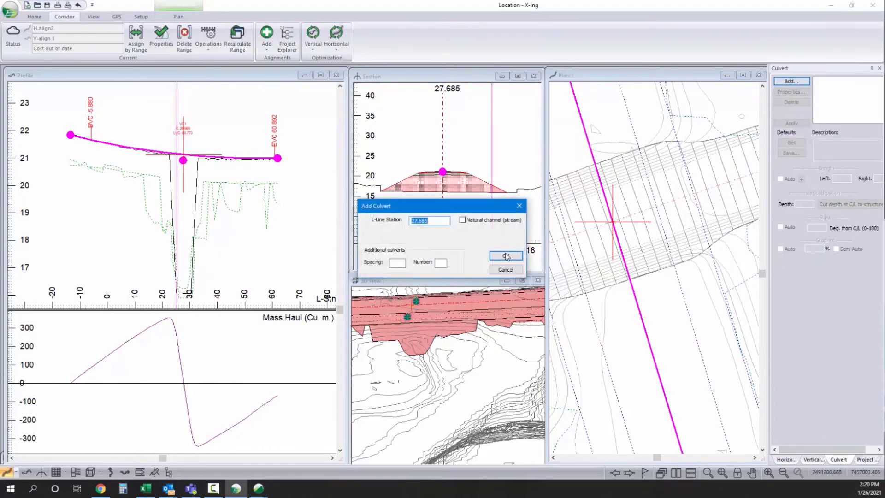
pyautogui.click(462, 220)
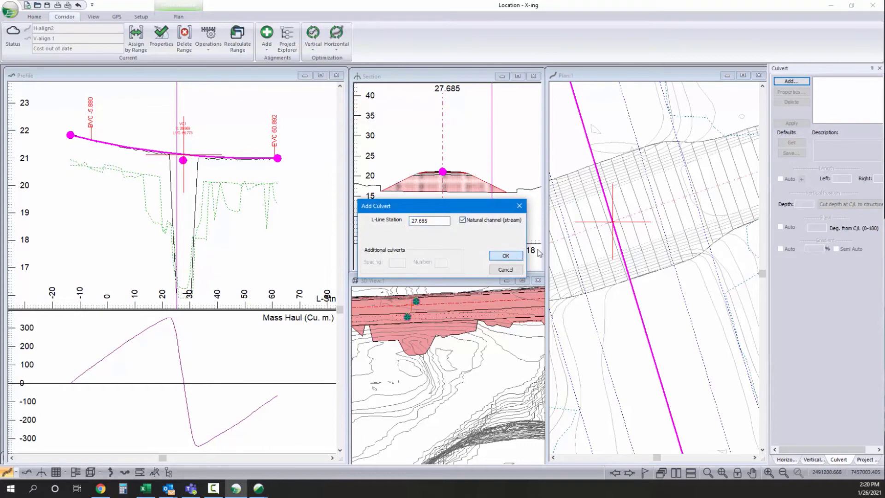
pyautogui.click(506, 255)
pyautogui.doubleClick(848, 82)
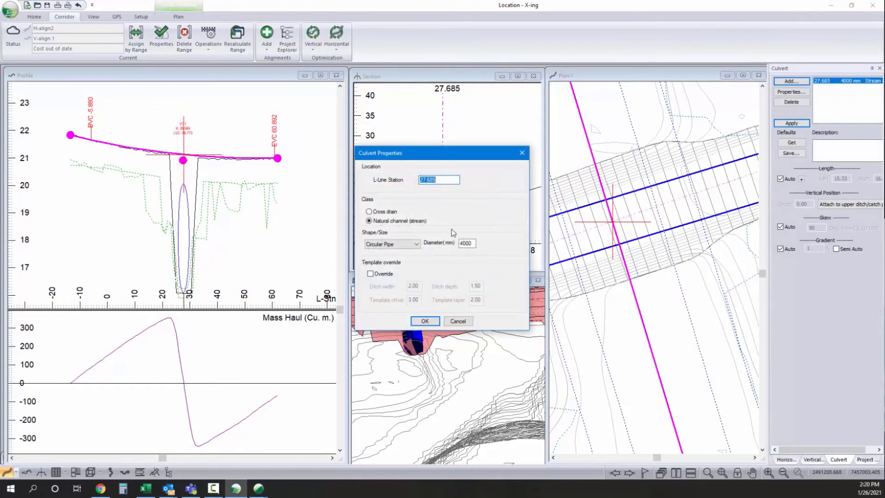
pyautogui.doubleClick(467, 243)
pyautogui.write('2400')
pyautogui.click(423, 321)
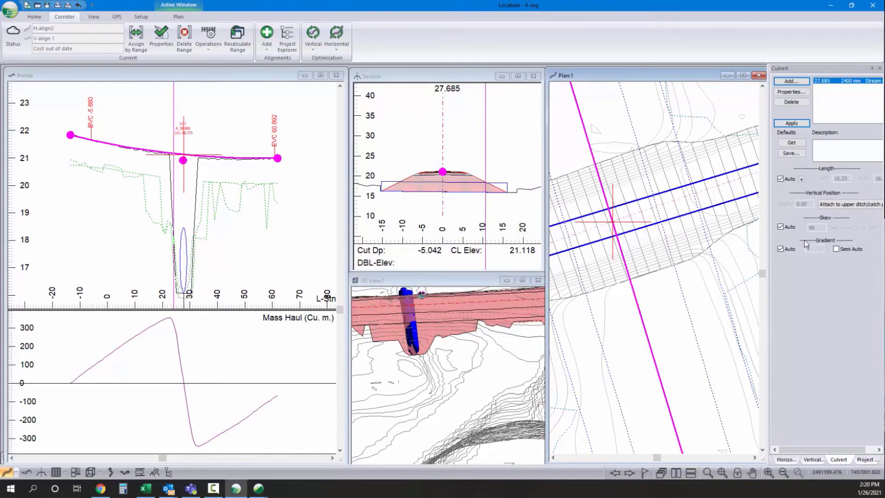
# - Turn off automatic skew and set the culvert skew to 88 degrees
pyautogui.scroll(-1, 651, 266)
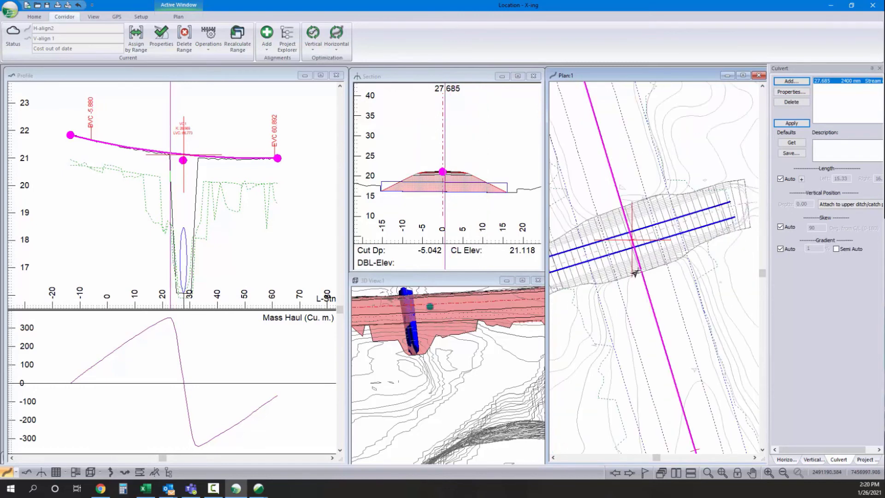
pyautogui.scroll(-2, 664, 274)
pyautogui.click(781, 228)
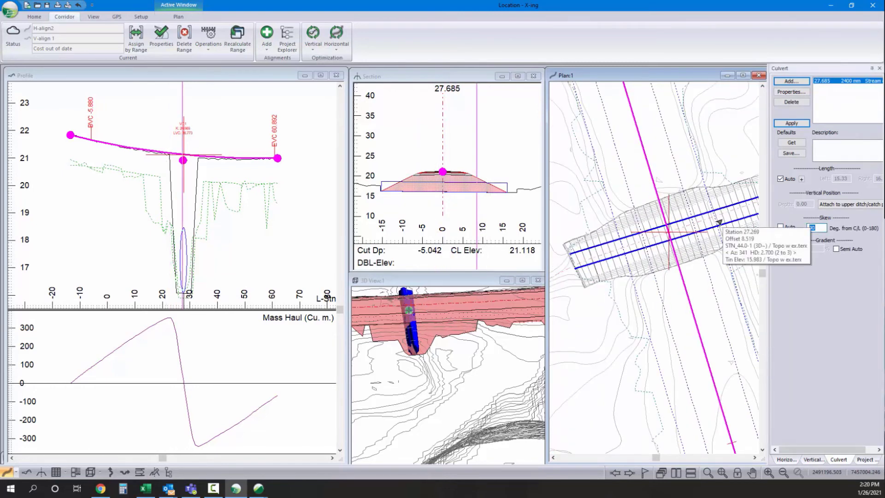
pyautogui.write('88')
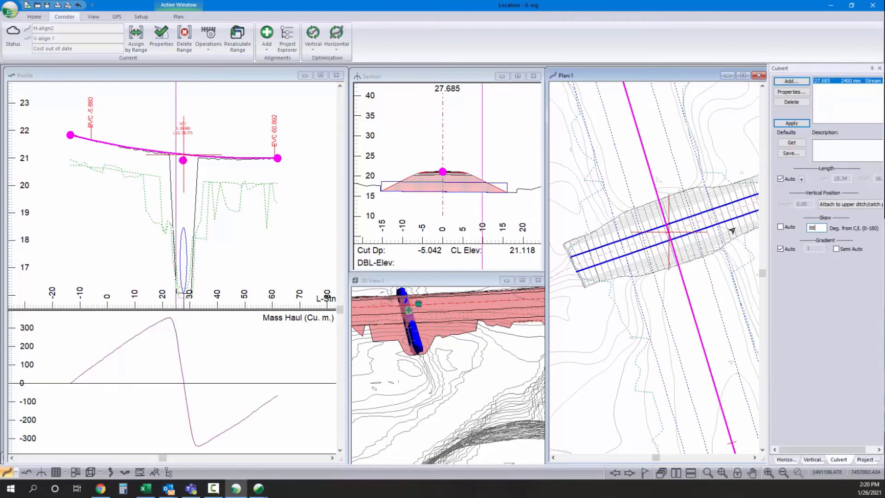
pyautogui.moveTo(686, 259); pyautogui.dragTo(640, 275, button='middle')
pyautogui.scroll(-1, 640, 275)
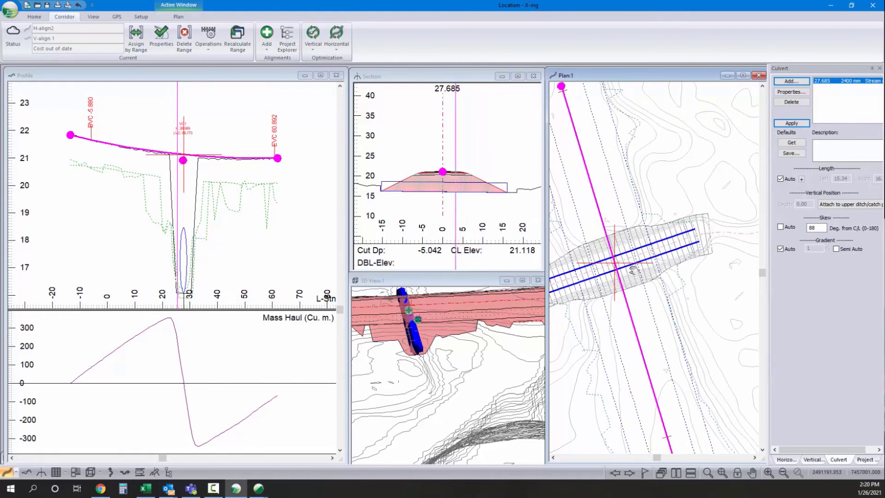
pyautogui.moveTo(635, 270); pyautogui.dragTo(663, 258, button='middle')
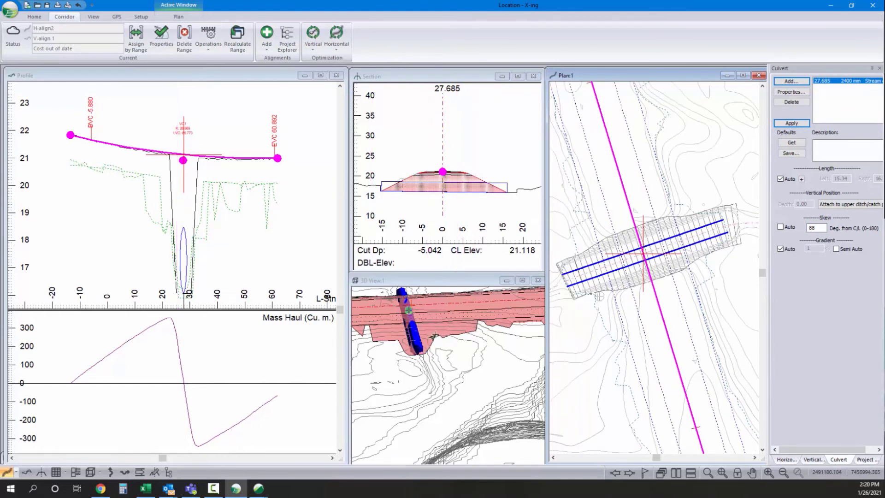
pyautogui.moveTo(437, 342)
pyautogui.mouseDown()
pyautogui.moveTo(439, 370)
pyautogui.moveTo(452, 371)
pyautogui.moveTo(443, 342)
pyautogui.mouseUp()
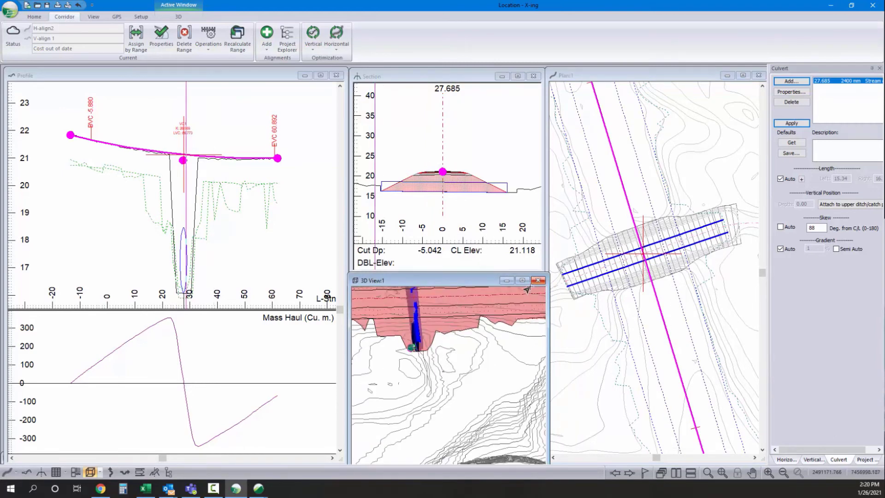
pyautogui.moveTo(478, 290); pyautogui.dragTo(462, 359)
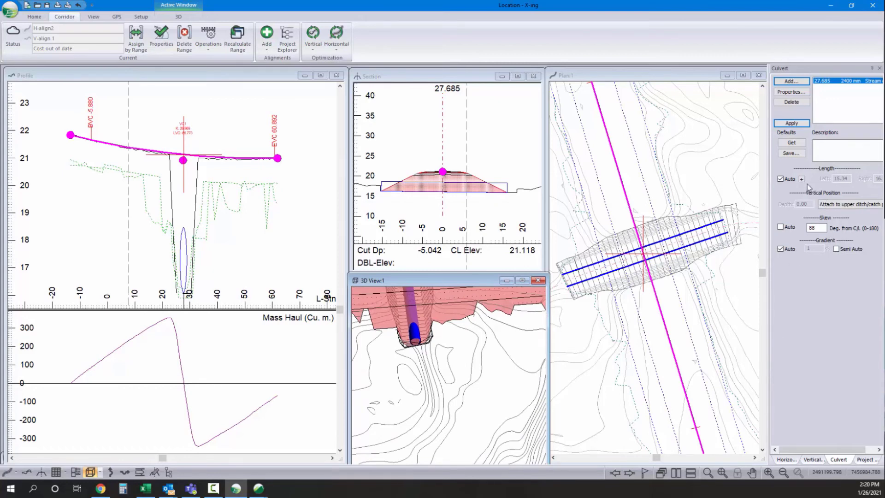
# - Turn off automatic culvert length and trim the left length down to 15
pyautogui.click(780, 179)
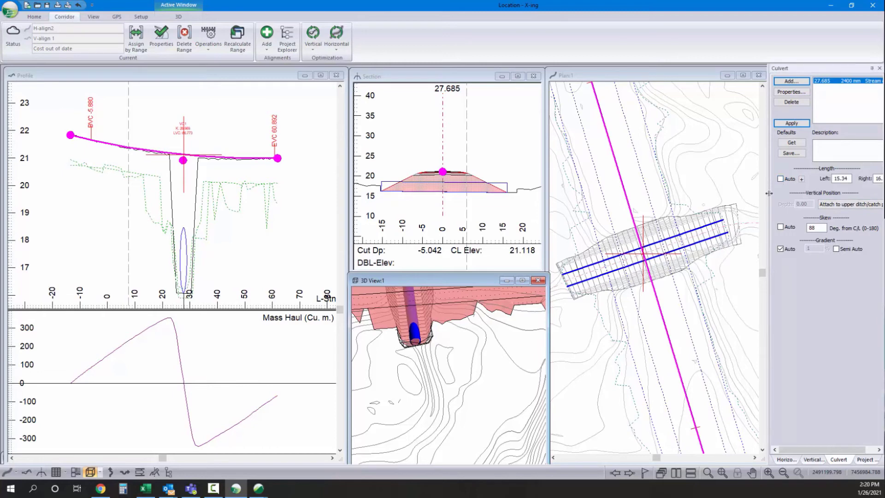
pyautogui.moveTo(834, 180); pyautogui.dragTo(827, 181)
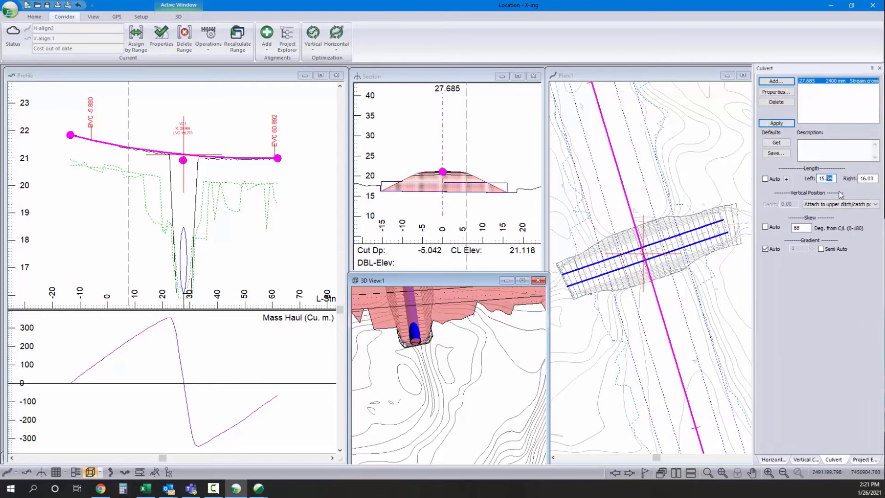
pyautogui.press('BackSpace')
pyautogui.moveTo(875, 179); pyautogui.dragTo(865, 180)
# - Apply 15 m culvert lengths and restation H-align2 to start at -41.138, putting the culvert at 0.000
pyautogui.write('5')
pyautogui.click(779, 125)
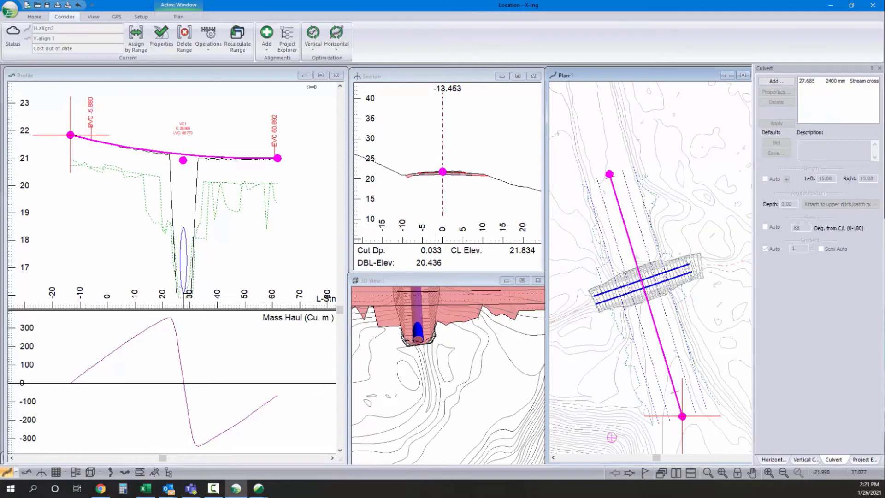
pyautogui.click(161, 37)
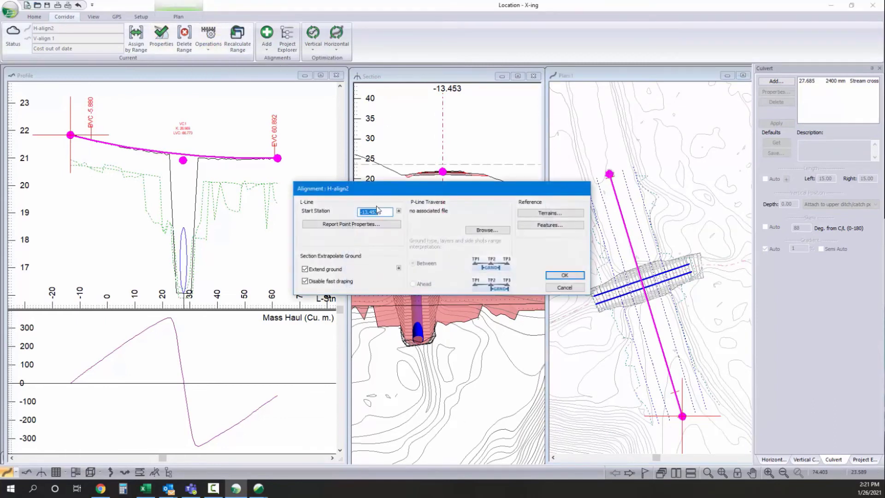
pyautogui.write('-41.138')
pyautogui.click(565, 276)
pyautogui.press('Return')
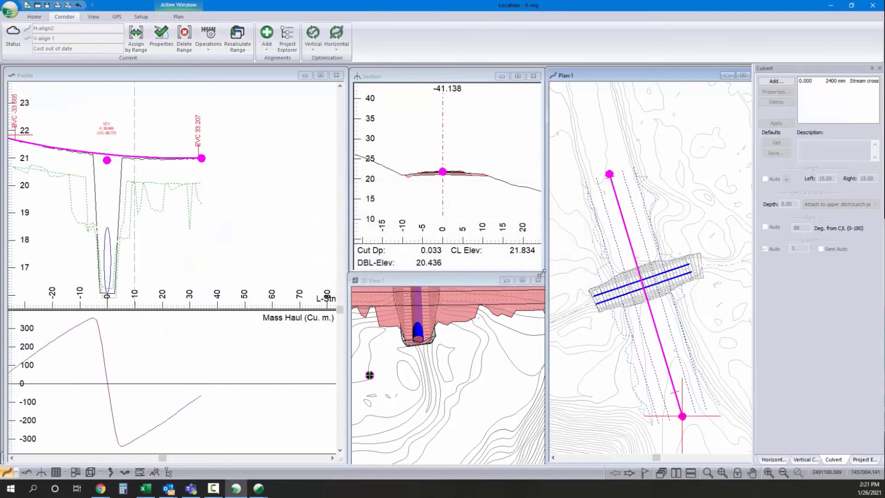
pyautogui.click(169, 158)
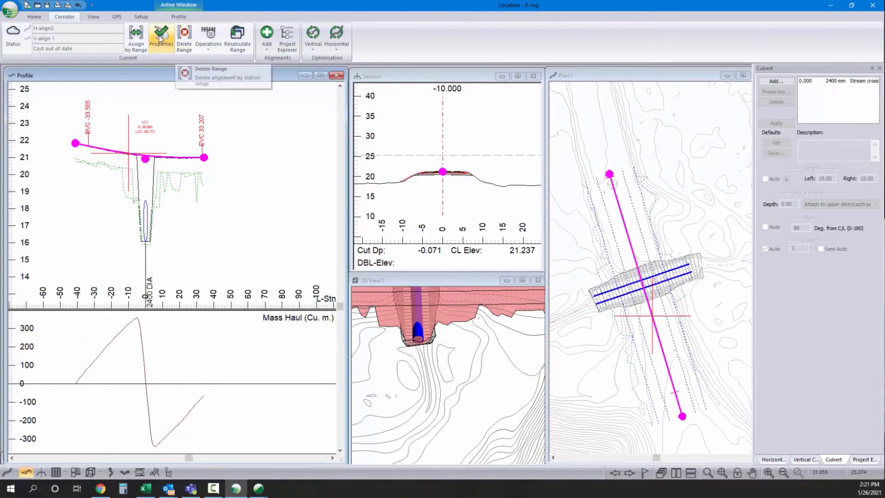
# - Assign the BR Bridge template, with a DF Rural range from station -10 to 10
pyautogui.click(136, 40)
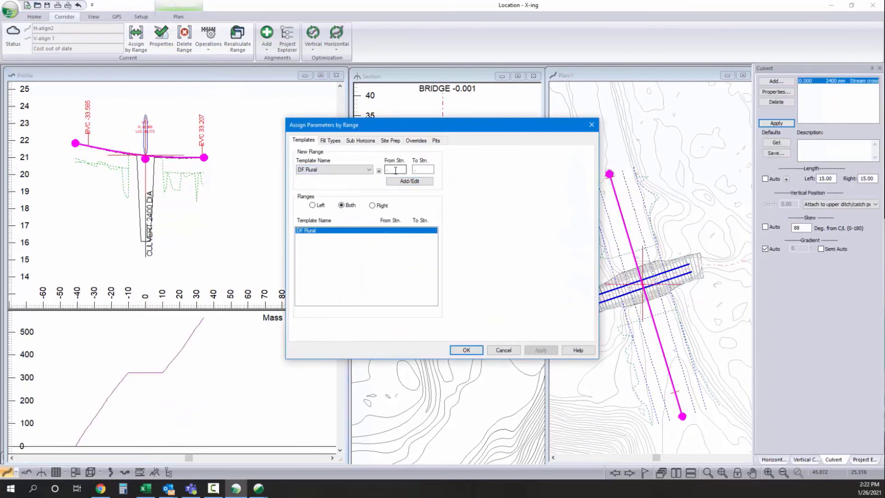
pyautogui.click(369, 170)
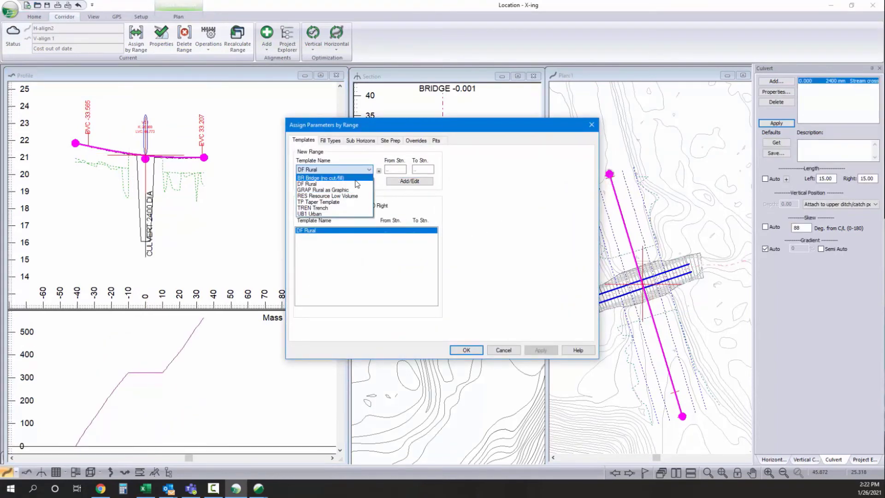
pyautogui.click(355, 178)
pyautogui.click(392, 182)
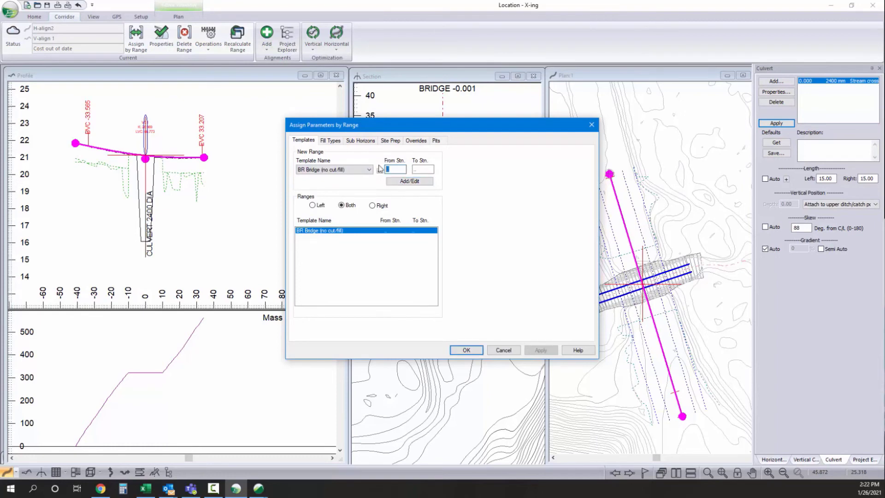
pyautogui.write('-10')
pyautogui.press('Tab')
pyautogui.write('10')
pyautogui.click(369, 170)
pyautogui.click(341, 182)
pyautogui.click(396, 182)
pyautogui.click(471, 350)
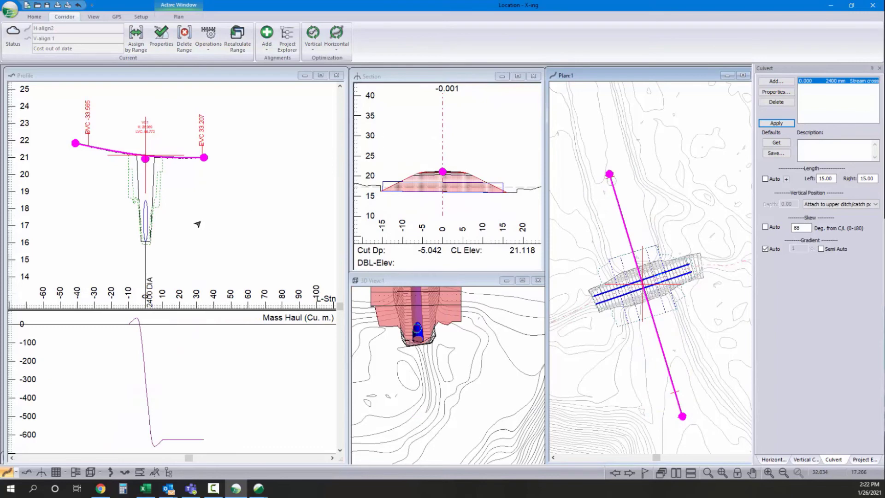
# - Orbit the 3D view to show the whole culvert crossing
pyautogui.moveTo(446, 349); pyautogui.dragTo(434, 346)
pyautogui.moveTo(418, 358); pyautogui.dragTo(431, 394, button='middle')
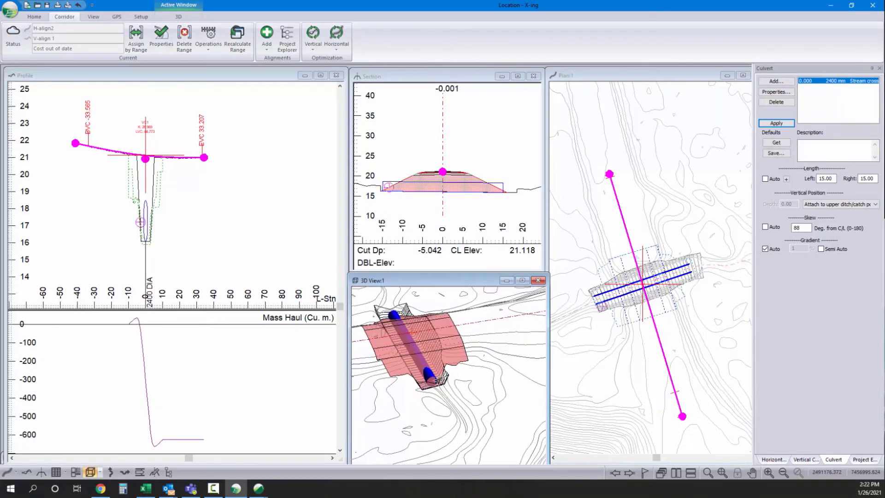
pyautogui.moveTo(431, 393)
pyautogui.mouseDown()
pyautogui.moveTo(449, 396)
pyautogui.moveTo(478, 365)
pyautogui.moveTo(464, 405)
pyautogui.moveTo(414, 392)
pyautogui.mouseUp()
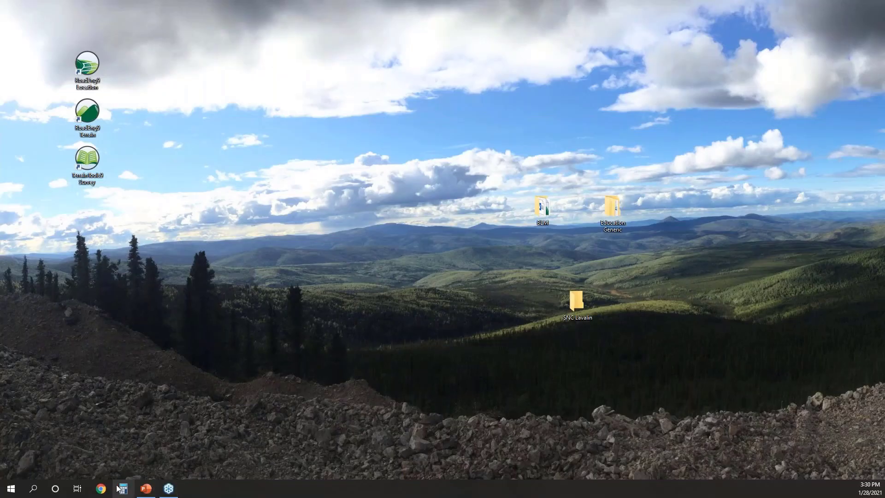
# - Launch Windows File Explorer
pyautogui.press('super')
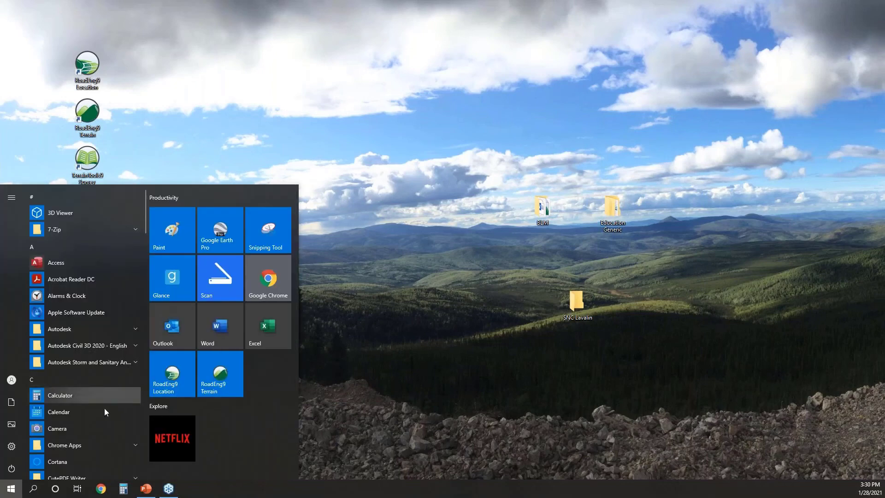
pyautogui.click(183, 123)
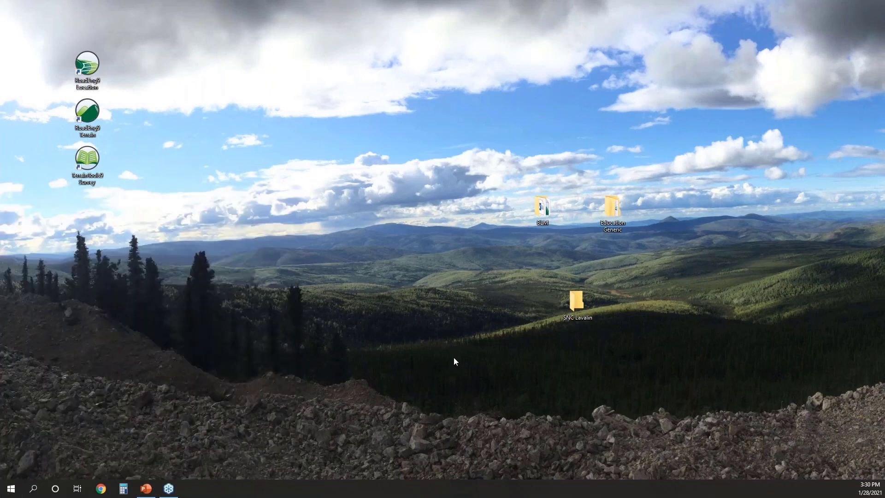
pyautogui.rightClick(7, 492)
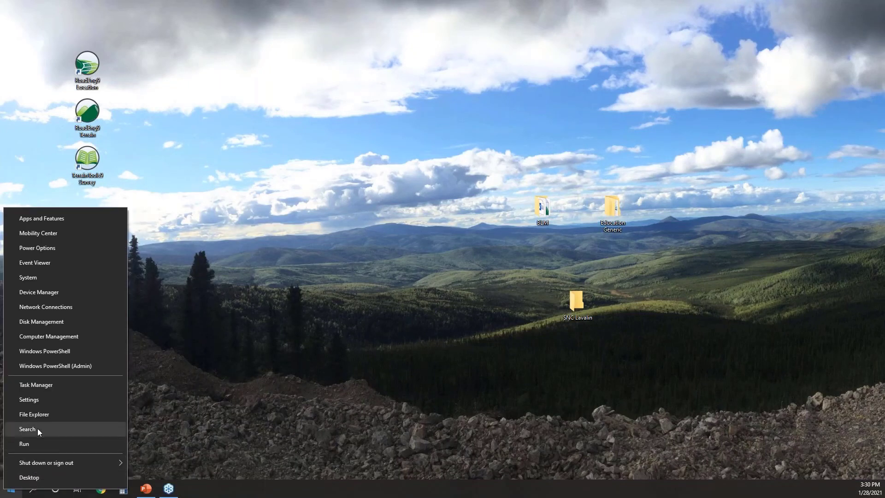
pyautogui.click(46, 415)
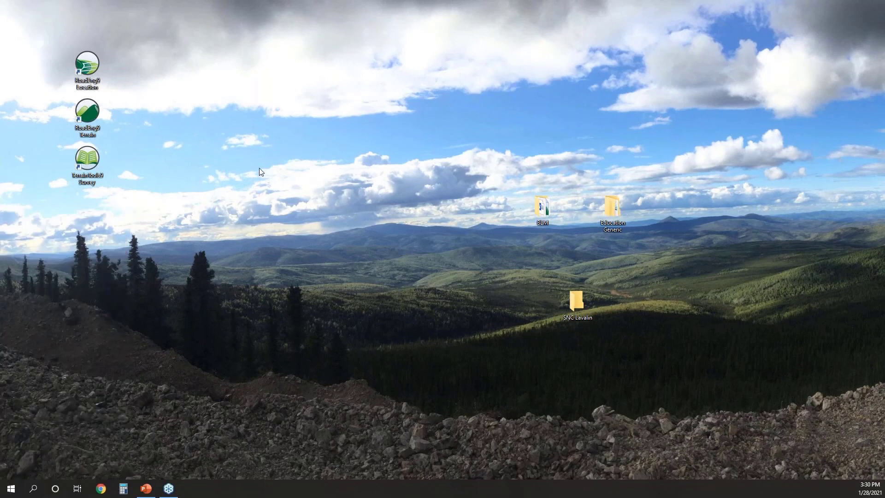
pyautogui.press('super+e')
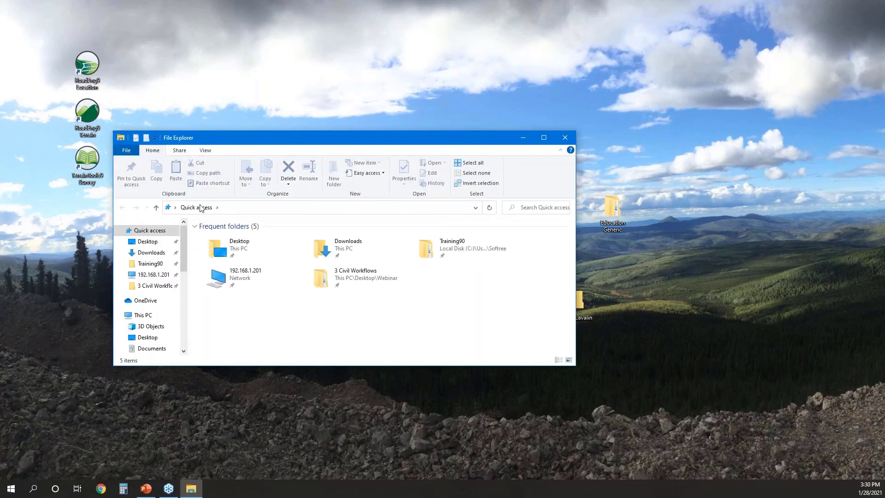
# - Open Haul Rd opt.dsnx from 3 Civil Workflows > Greenfield > Temp in Location
pyautogui.click(155, 285)
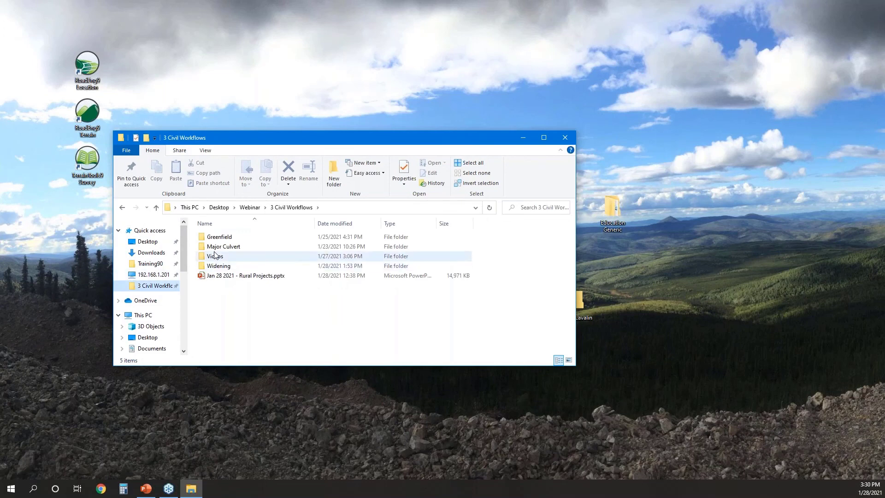
pyautogui.doubleClick(218, 237)
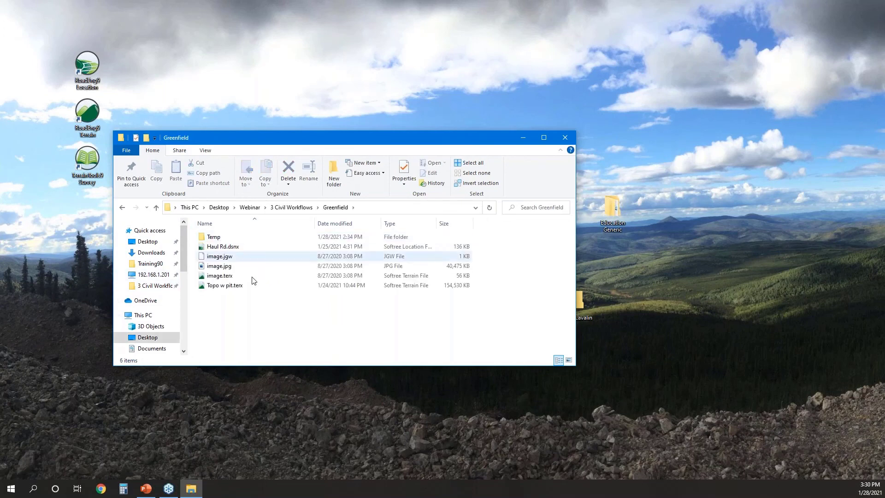
pyautogui.doubleClick(232, 238)
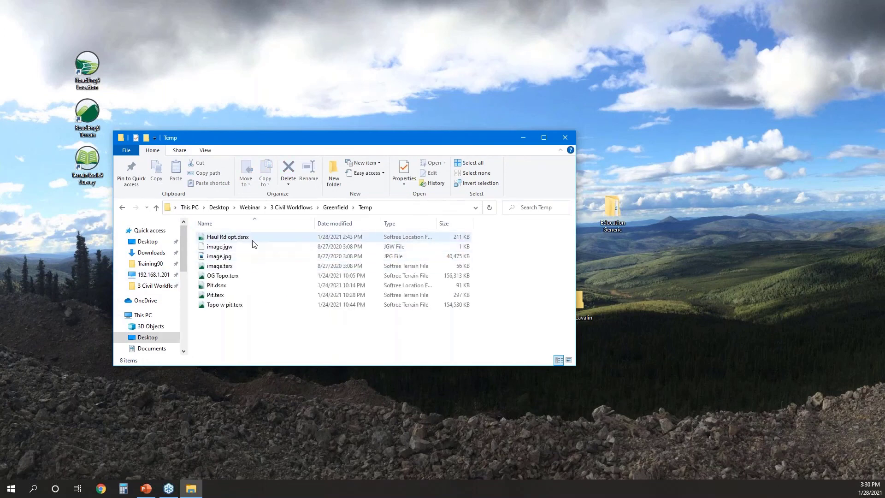
pyautogui.click(253, 240)
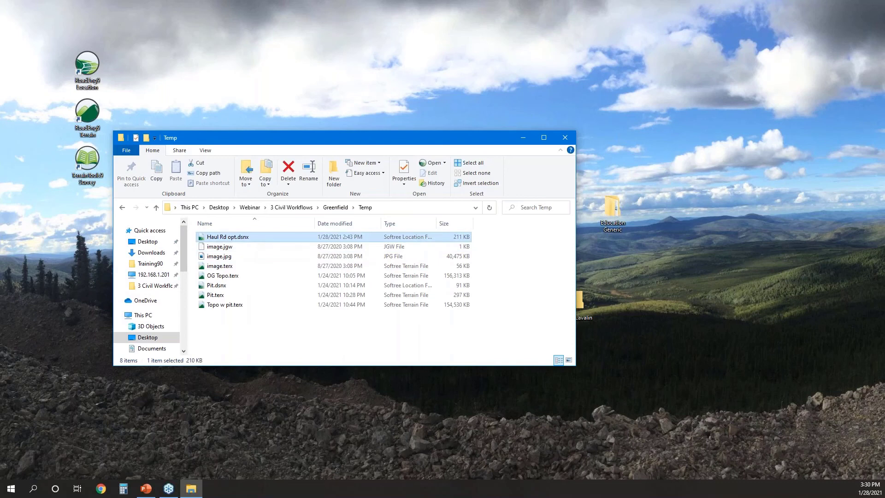
pyautogui.press('Return')
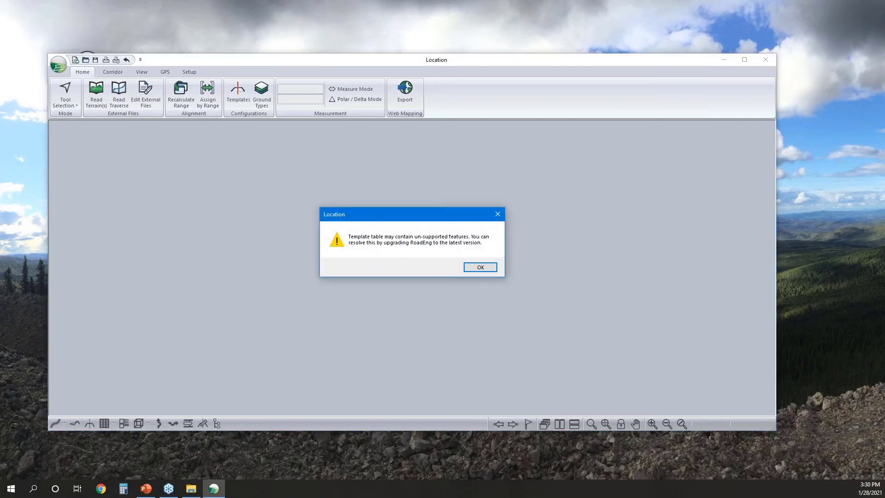
# - Dismiss the template-table and newer-version warnings, then maximize the Location window
pyautogui.click(482, 270)
pyautogui.click(447, 274)
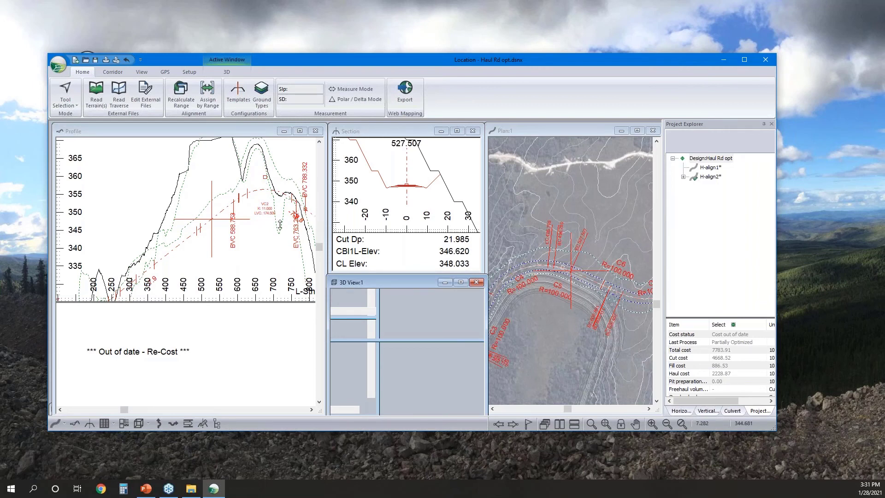
pyautogui.click(745, 60)
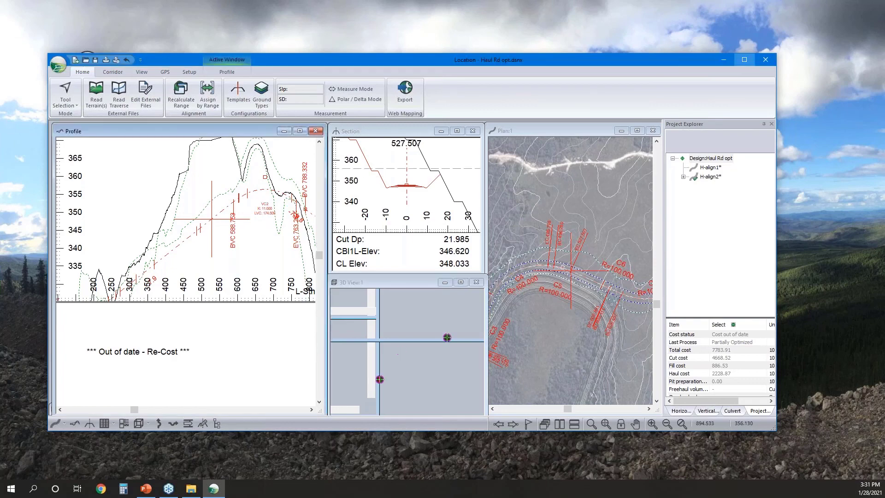
pyautogui.click(745, 60)
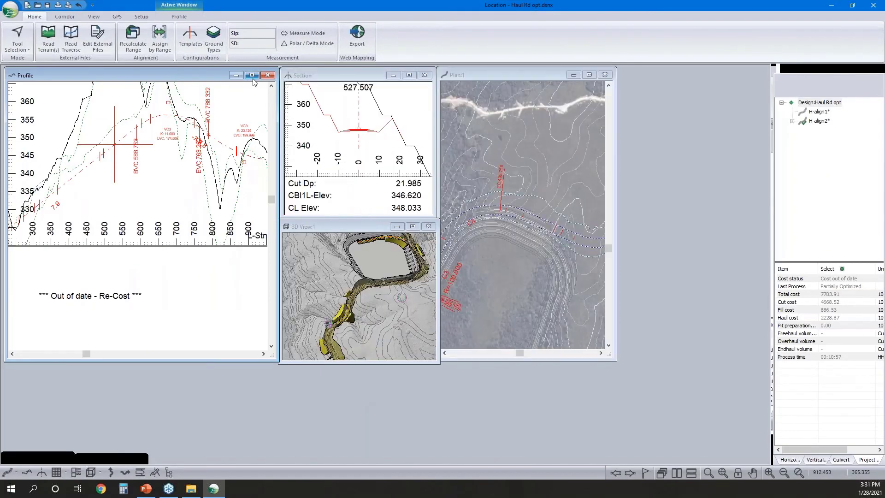
# - Maximize the profile view and select H-align1 in Project Explorer
pyautogui.click(252, 75)
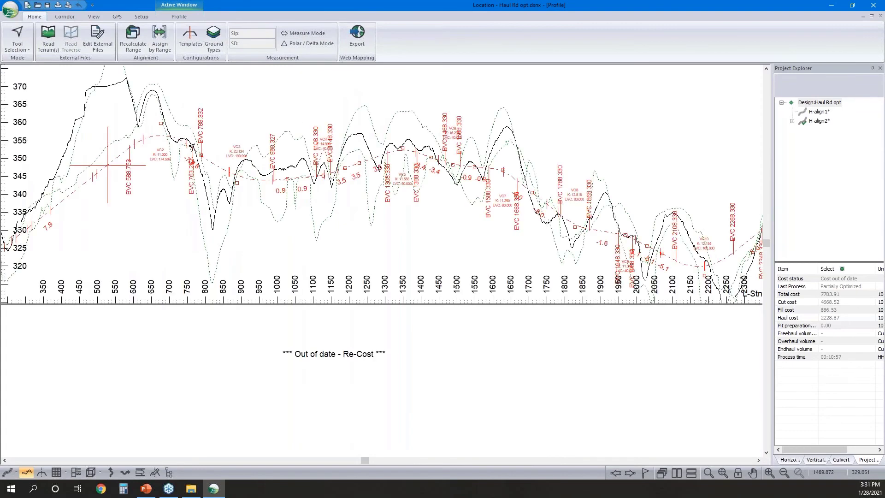
pyautogui.click(820, 111)
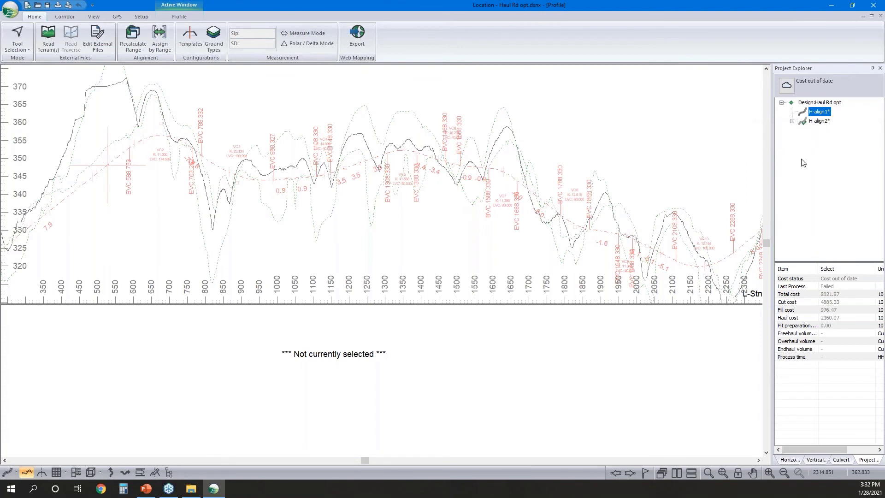
pyautogui.rightClick(820, 112)
pyautogui.click(827, 81)
# - Show H-align2's profile and expand it to reveal V-align 1
pyautogui.rightClick(820, 121)
pyautogui.click(815, 65)
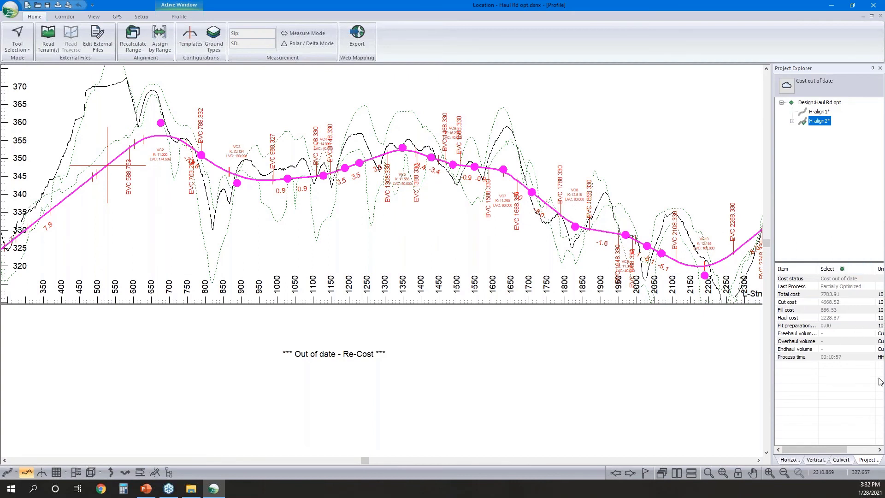
pyautogui.rightClick(825, 122)
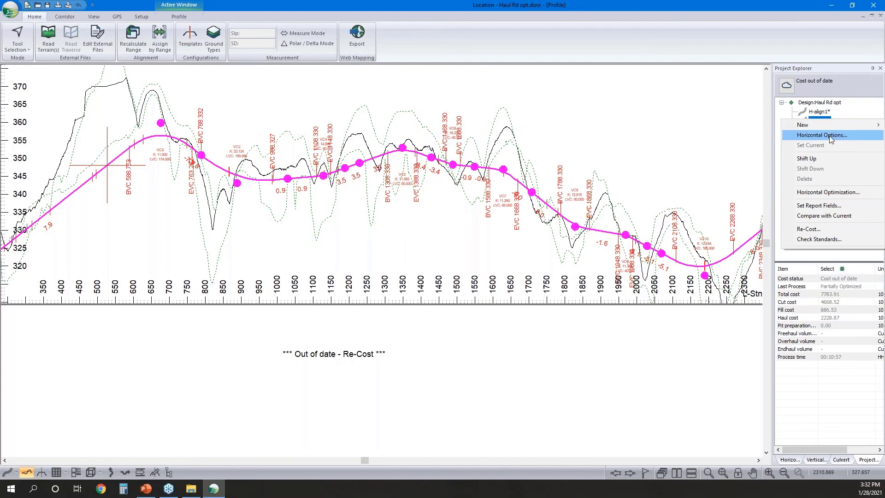
pyautogui.click(829, 135)
pyautogui.click(463, 294)
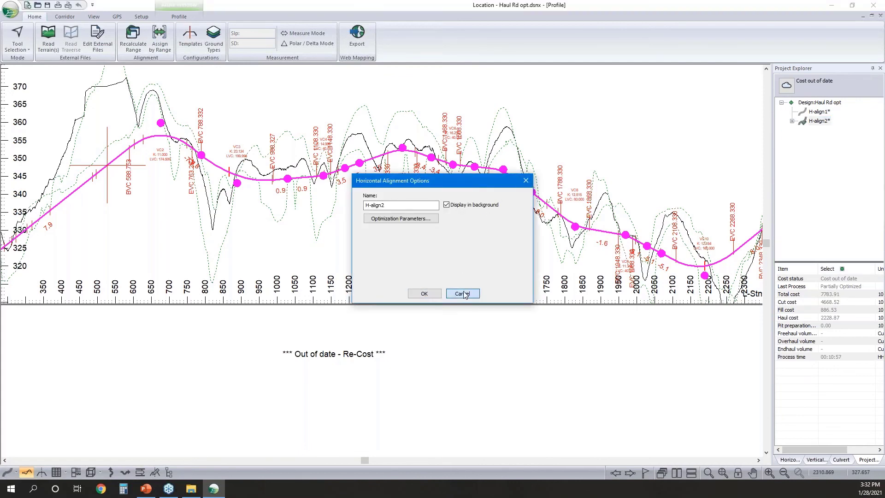
pyautogui.click(792, 122)
pyautogui.rightClick(830, 130)
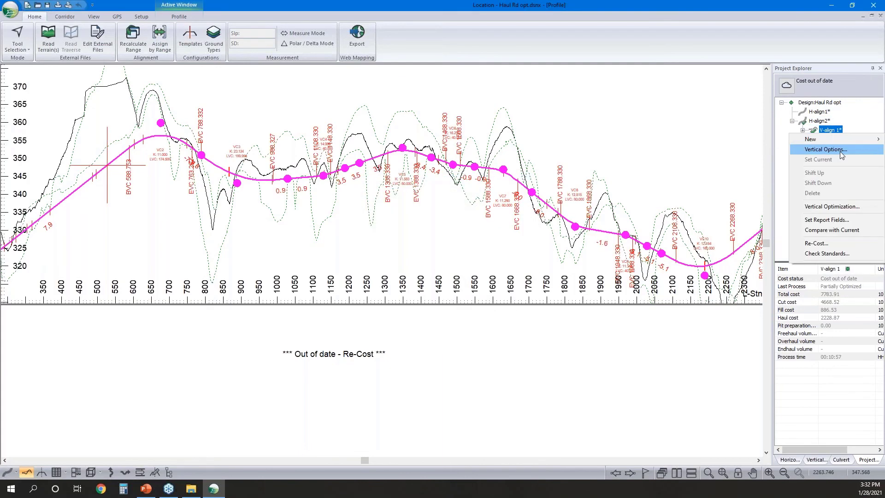
pyautogui.click(840, 152)
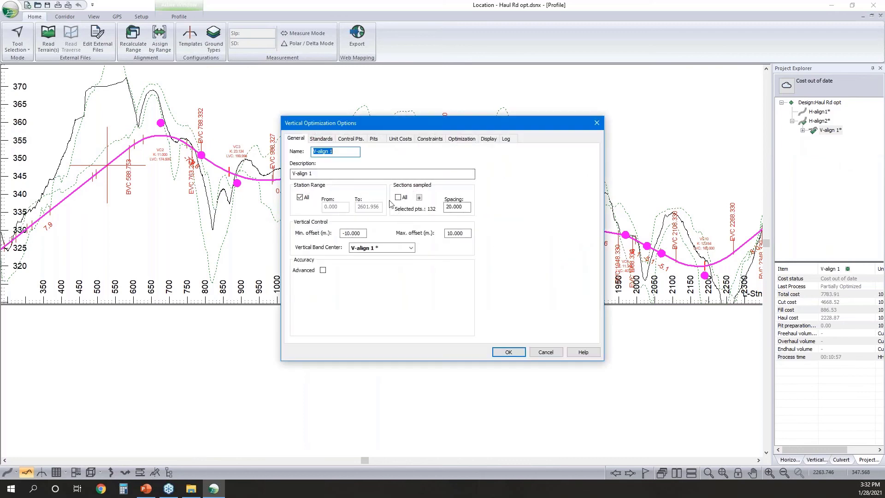
pyautogui.click(321, 139)
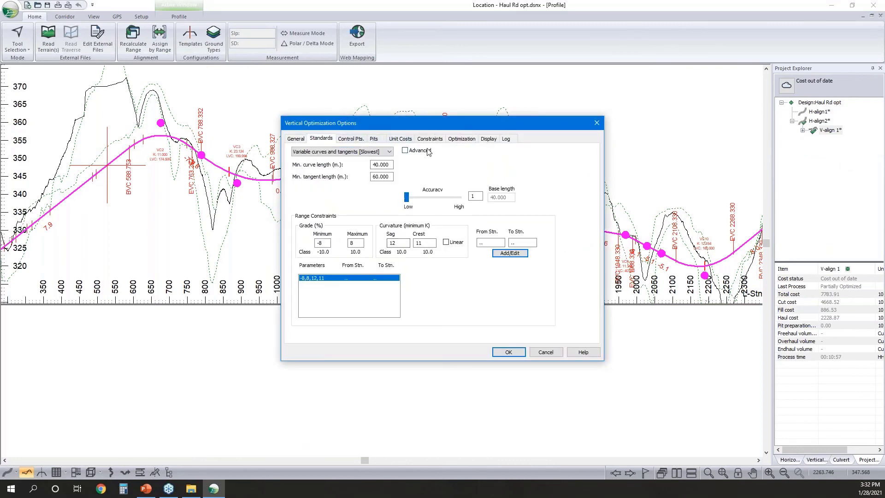
pyautogui.click(400, 139)
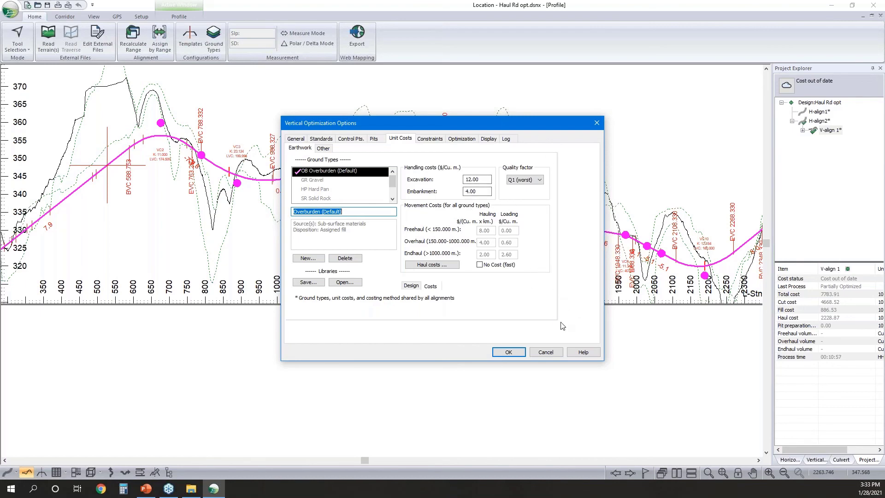
pyautogui.click(552, 353)
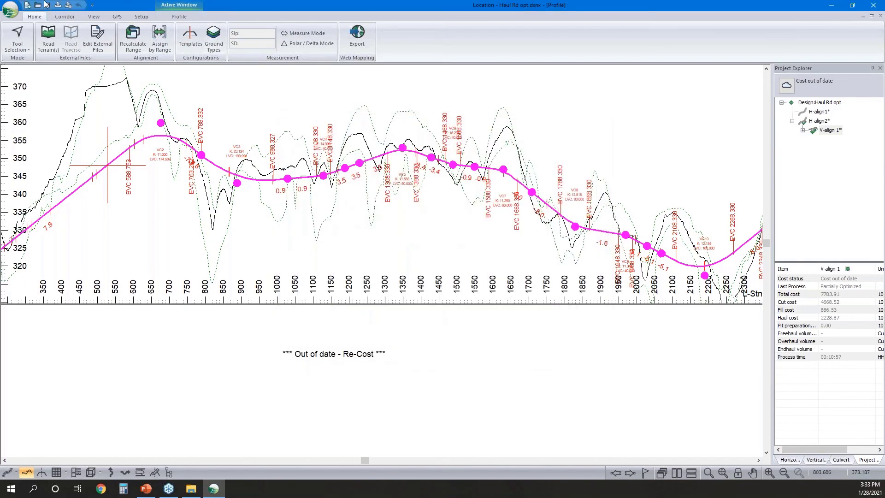
# - Recalculate the range with Re-Cost on, giving a 7783.91 total, then minimize the profile
pyautogui.click(133, 39)
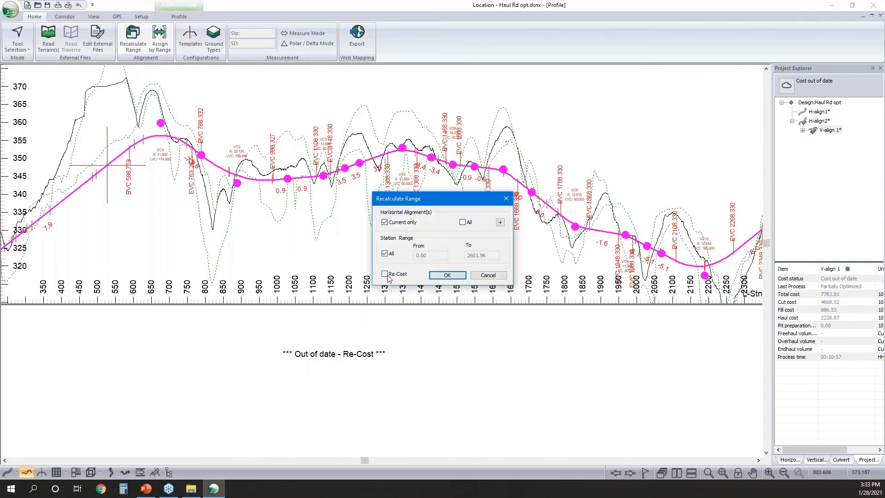
pyautogui.click(386, 275)
pyautogui.click(454, 277)
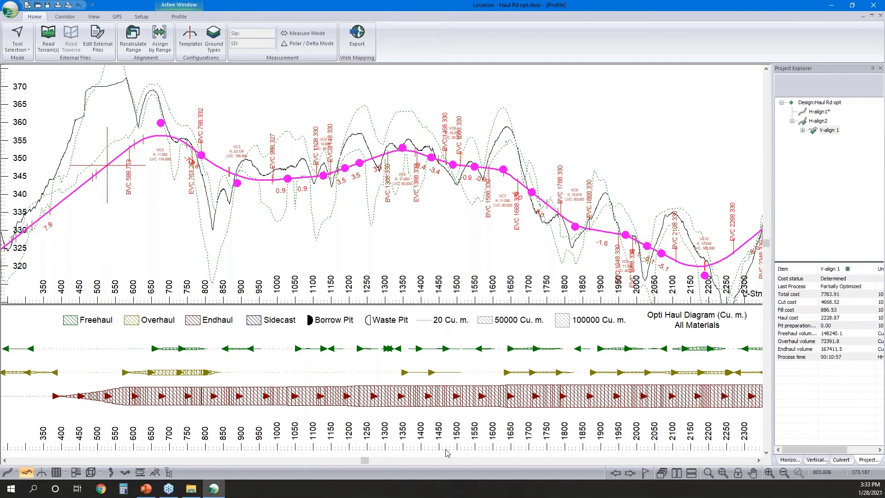
pyautogui.moveTo(498, 360)
pyautogui.click(863, 17)
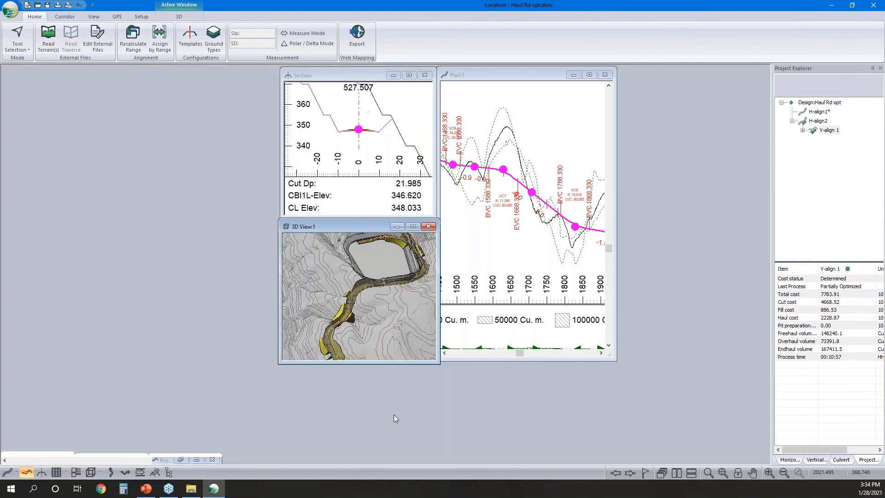
# - Maximize the plan and turn on red cut / green fill shading at 4 mm thickness
pyautogui.click(589, 75)
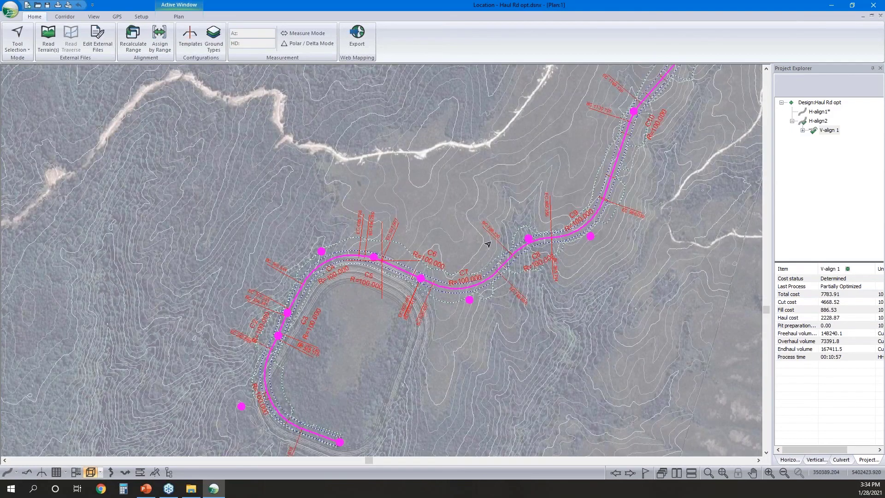
pyautogui.rightClick(488, 245)
pyautogui.click(560, 268)
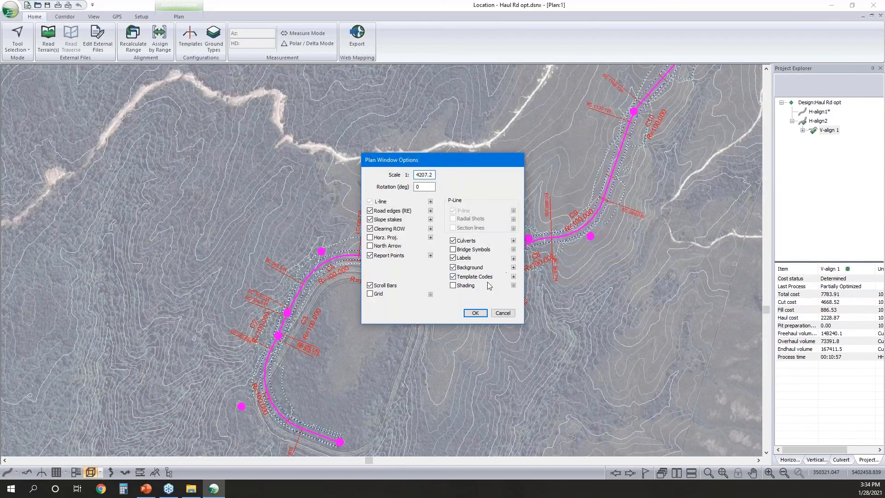
pyautogui.click(454, 285)
pyautogui.click(513, 286)
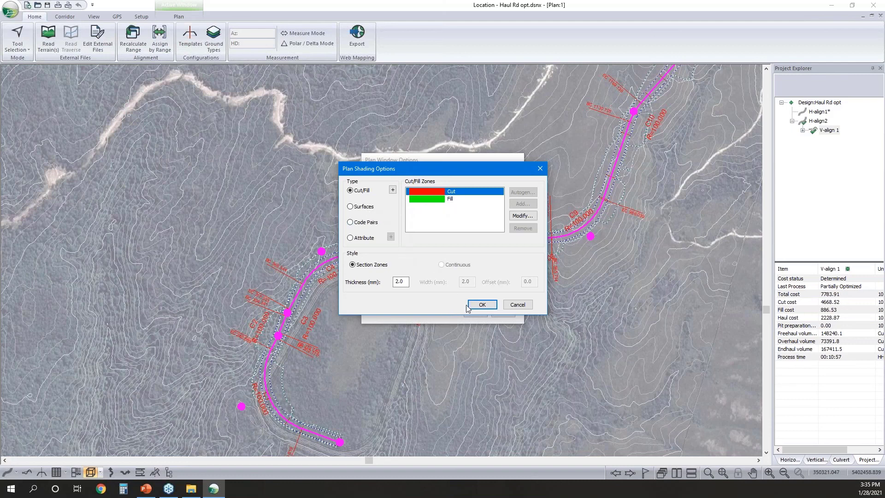
pyautogui.press('Tab')
pyautogui.write('4')
pyautogui.click(494, 307)
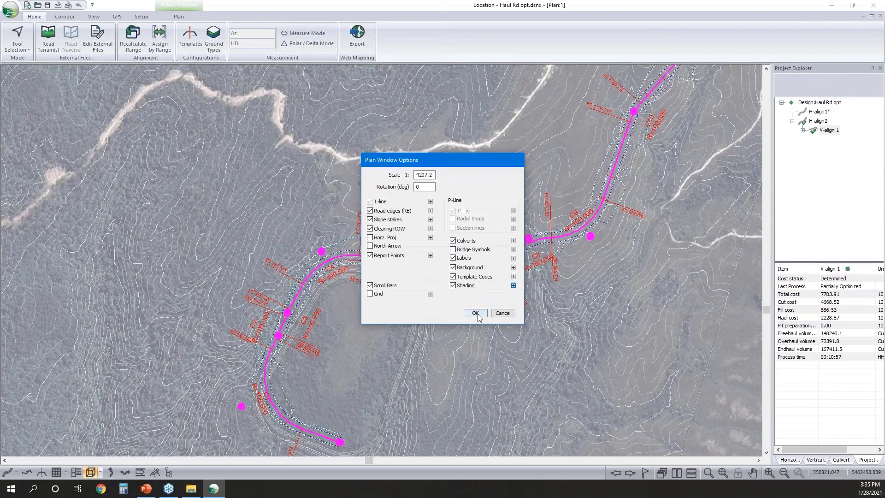
pyautogui.click(476, 313)
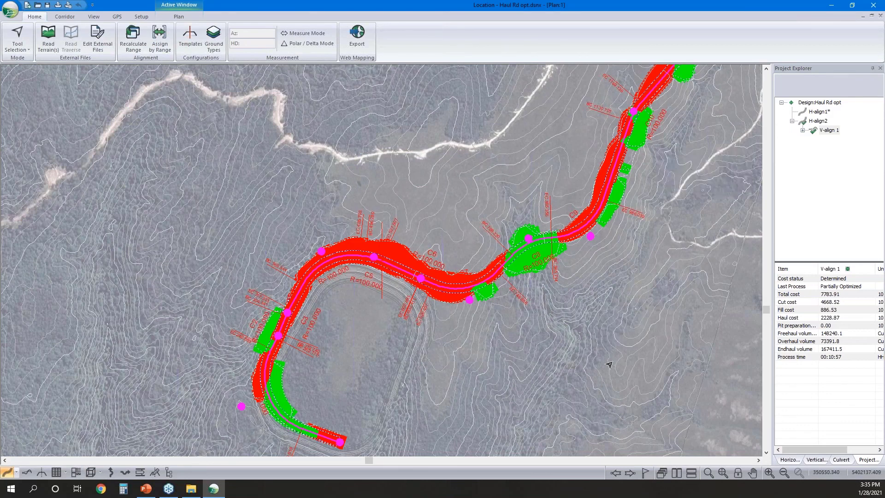
pyautogui.moveTo(609, 364)
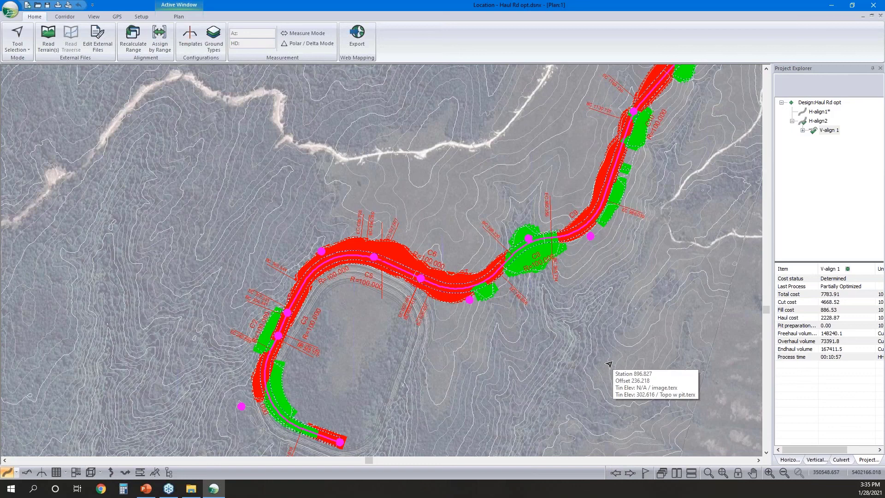